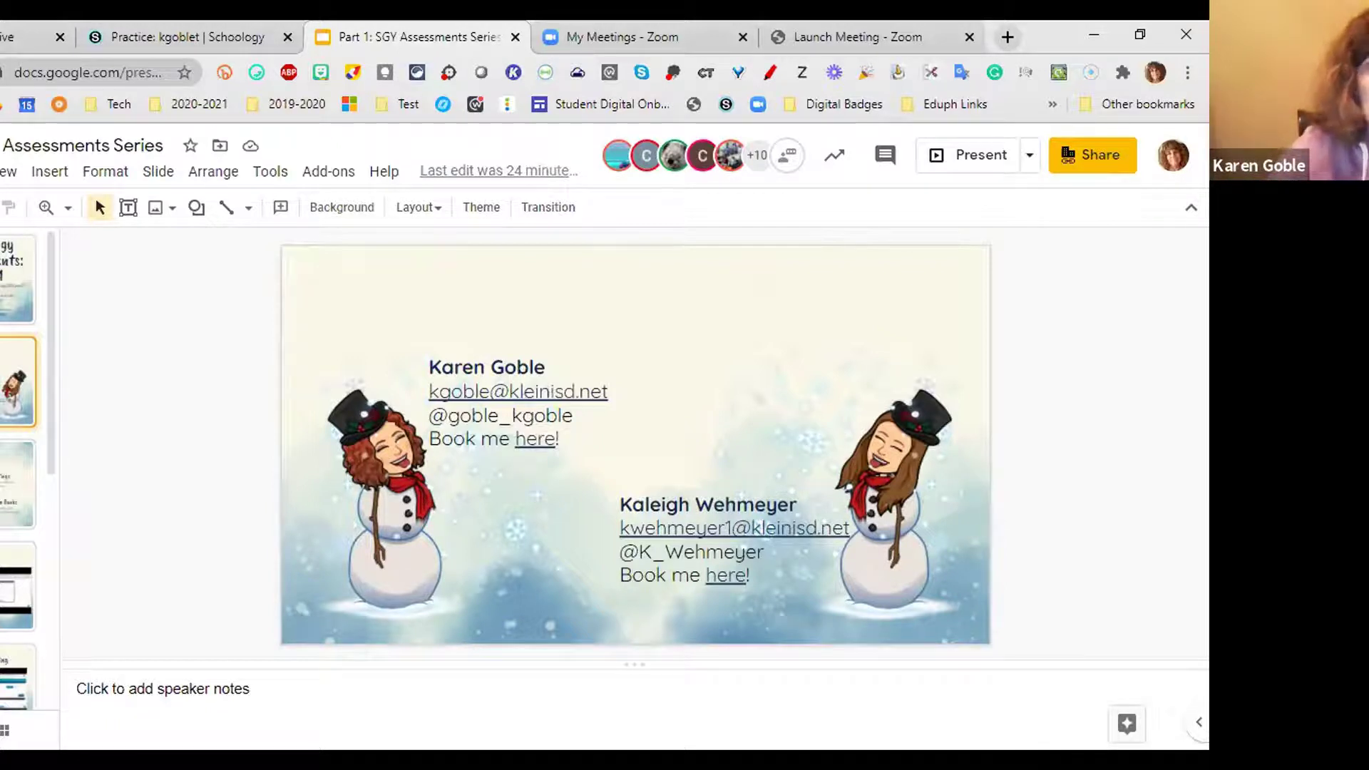
Step: Show the Part 1 agenda slide, followed by the How to Create an Assessment slide
{"action": "left_click", "coordinate": [17, 485]}
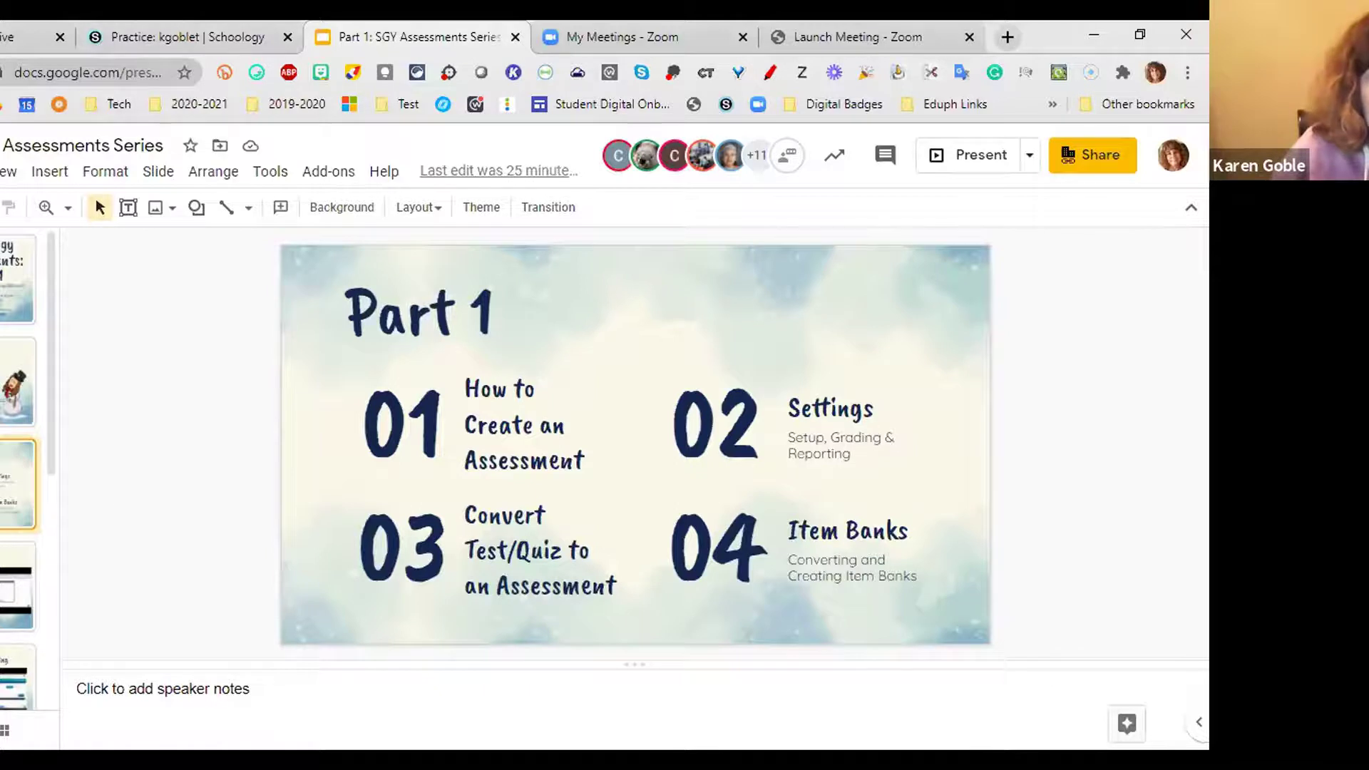
{"action": "key", "text": "Down"}
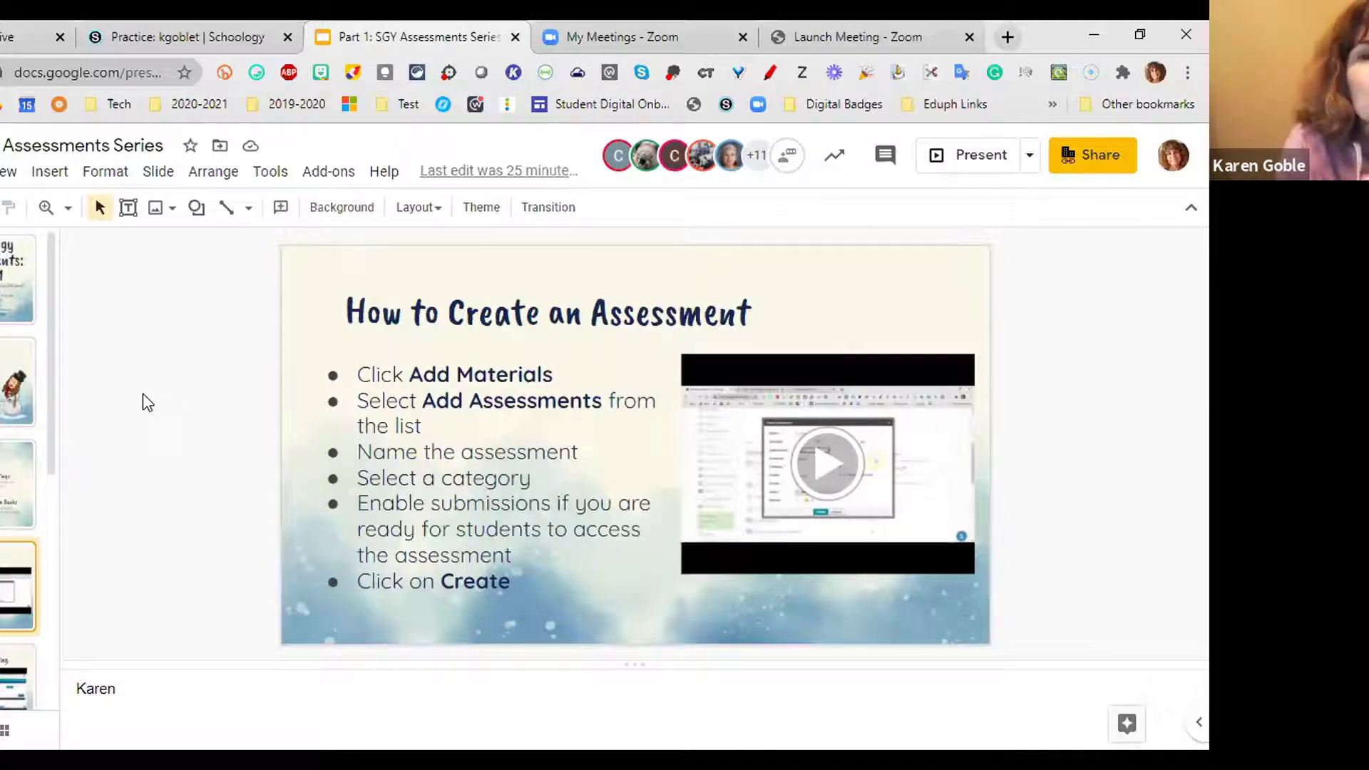
Step: Switch to the Schoology practice course and open the list of courses
{"action": "left_click", "coordinate": [171, 47]}
{"action": "scroll", "coordinate": [364, 492], "scroll_direction": "up", "scroll_amount": 5}
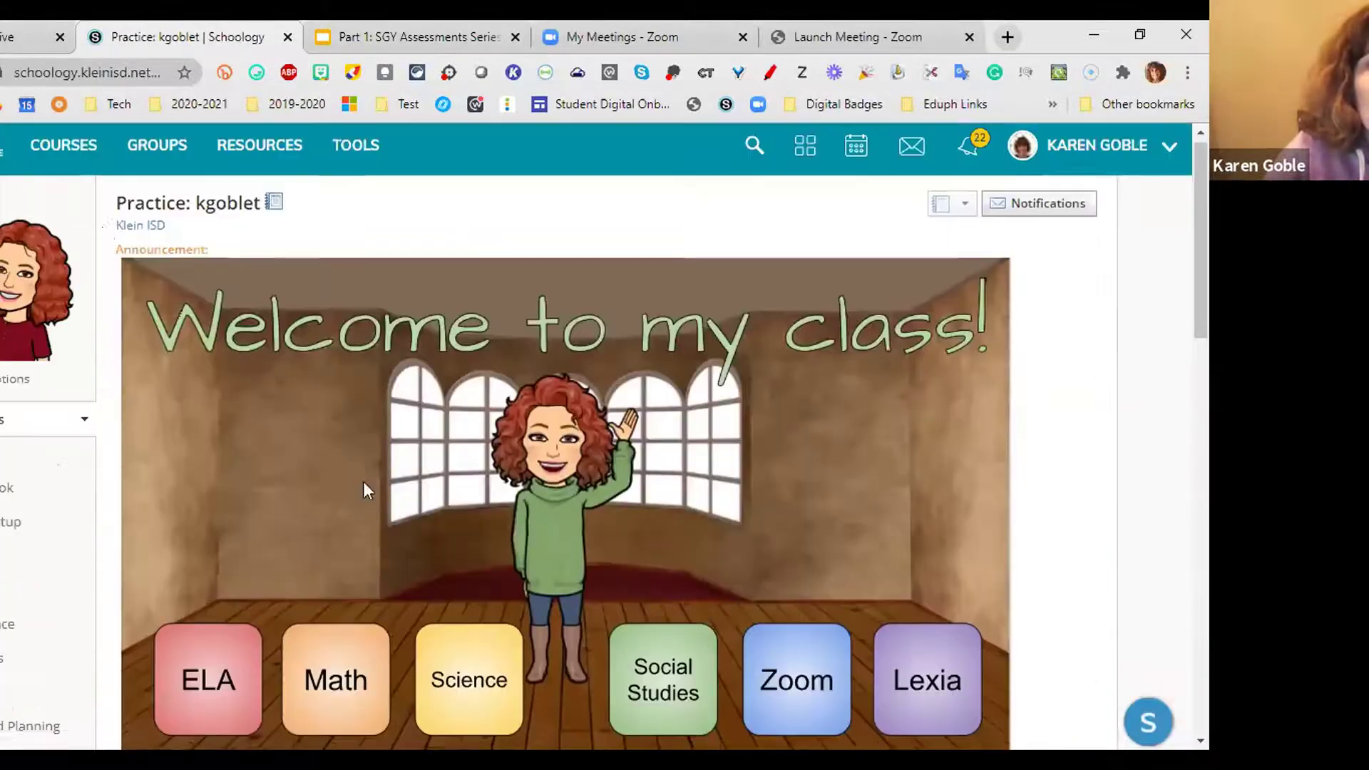
{"action": "left_click", "coordinate": [65, 155]}
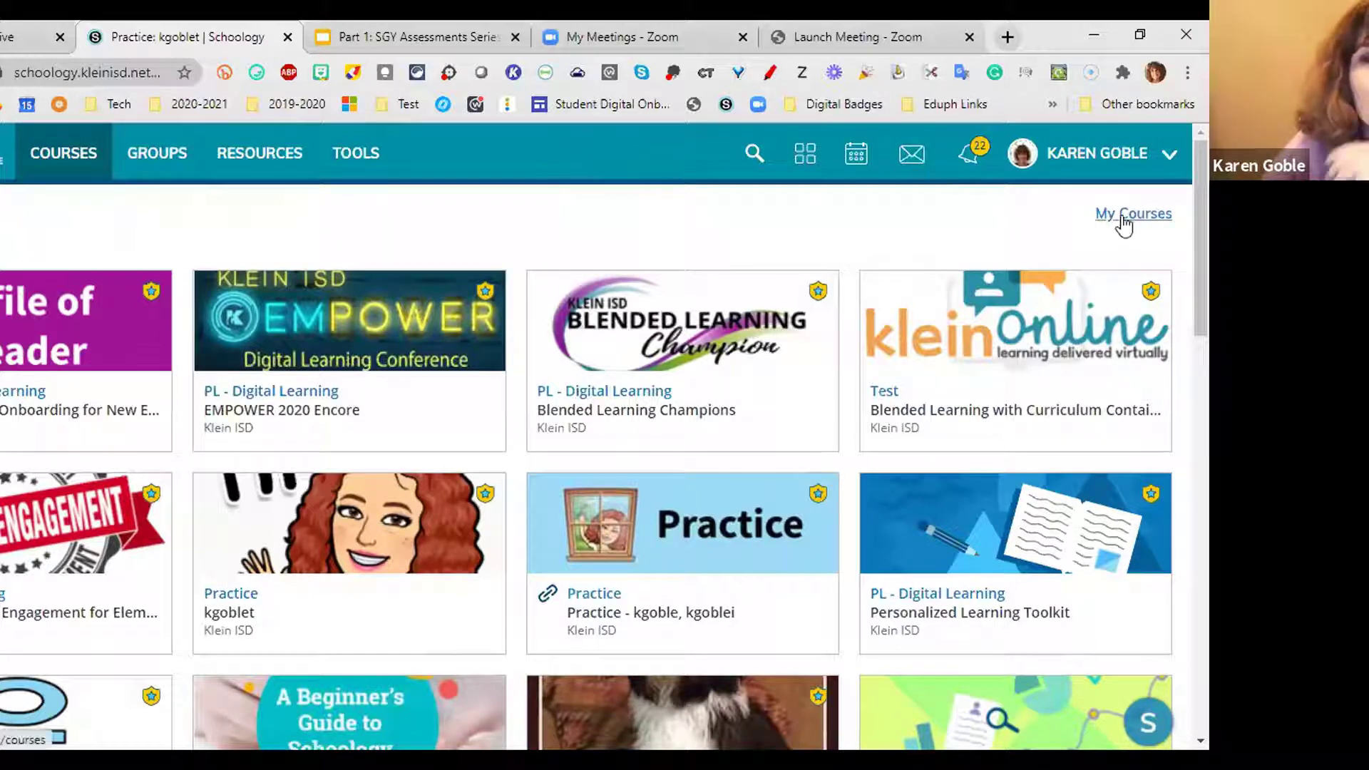
{"action": "left_click", "coordinate": [694, 288]}
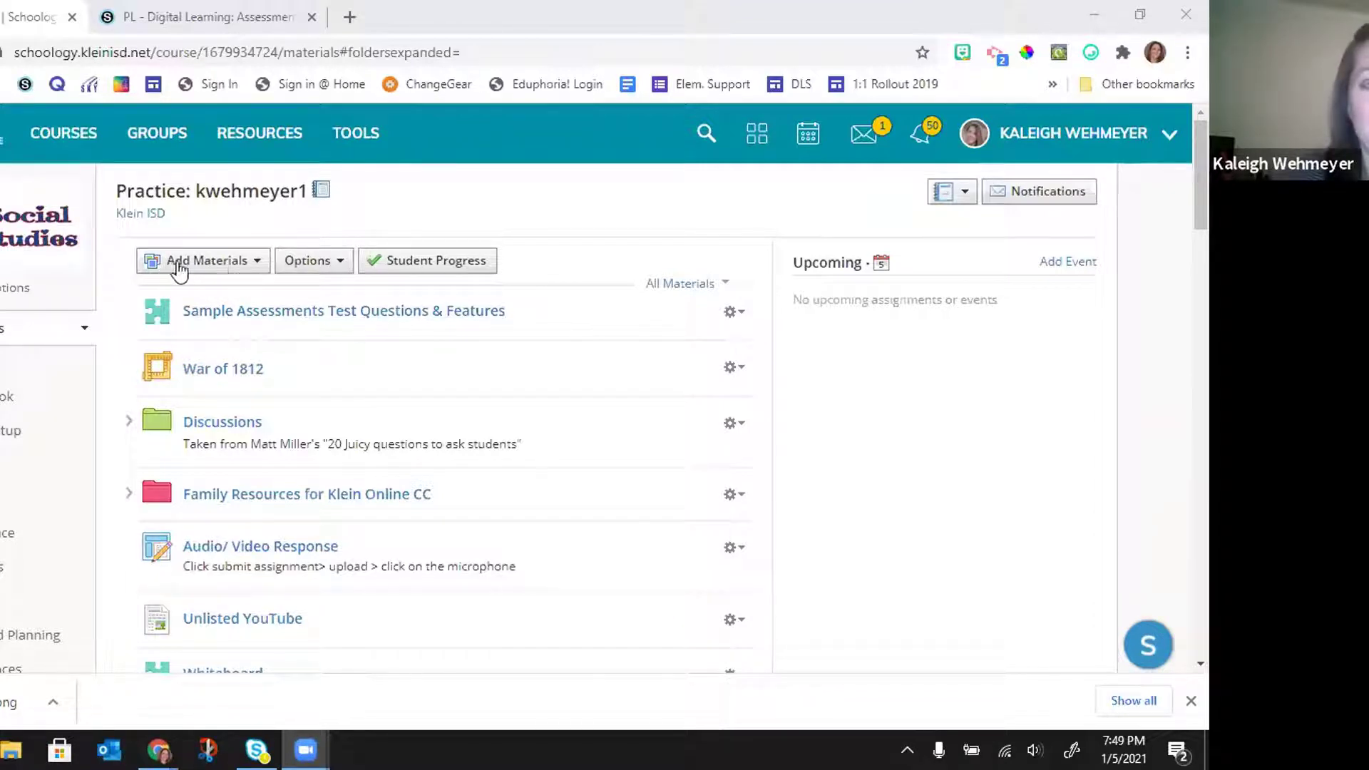
Step: Start a new assessment in the practice course's materials and name it Practice
{"action": "left_click", "coordinate": [226, 266]}
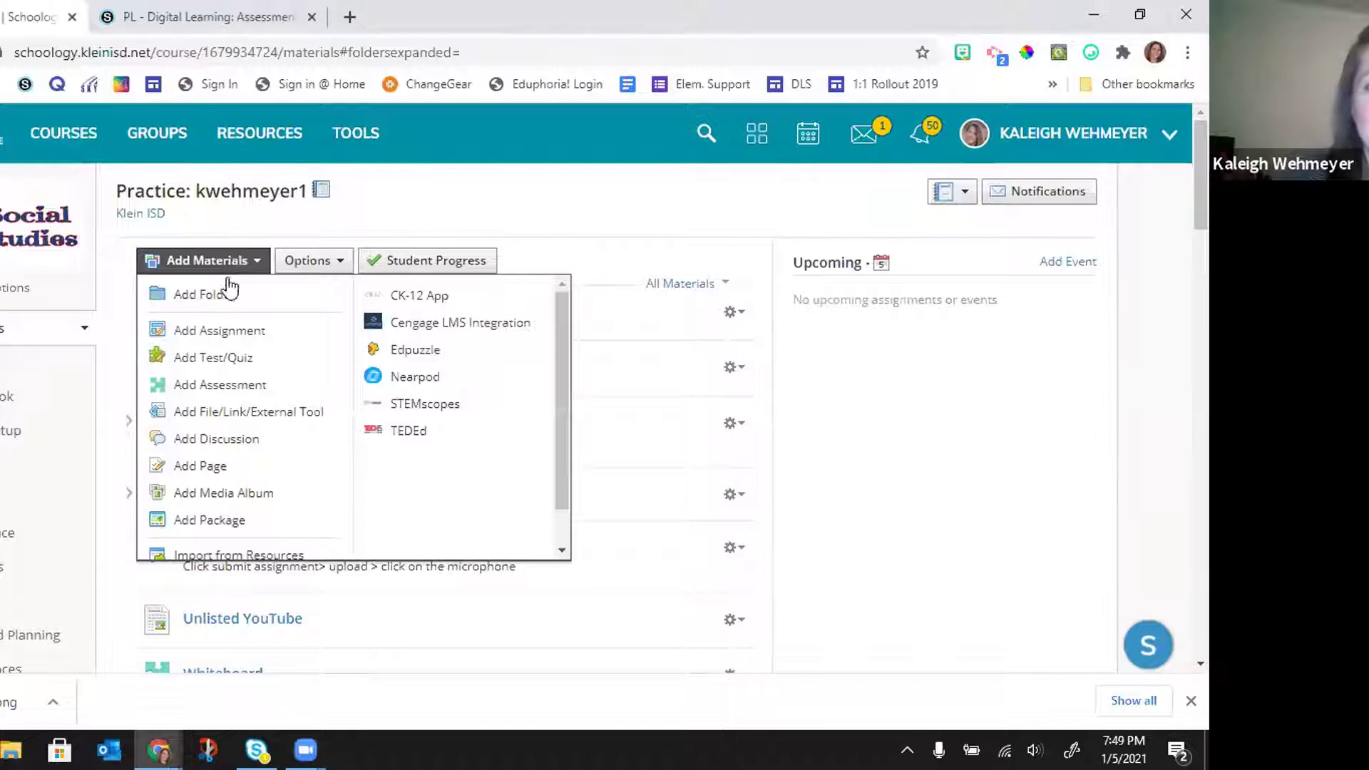
{"action": "left_click", "coordinate": [194, 389]}
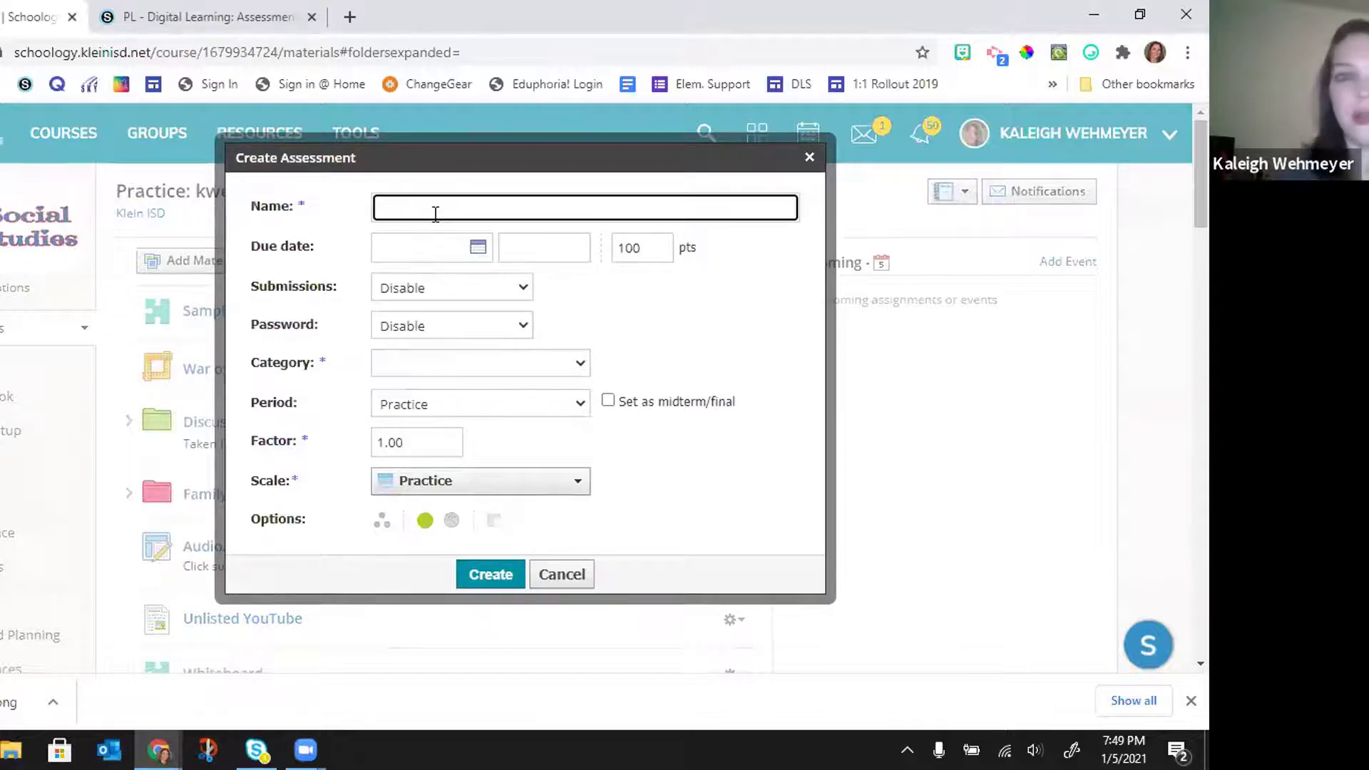
{"action": "type", "text": "Prac"}
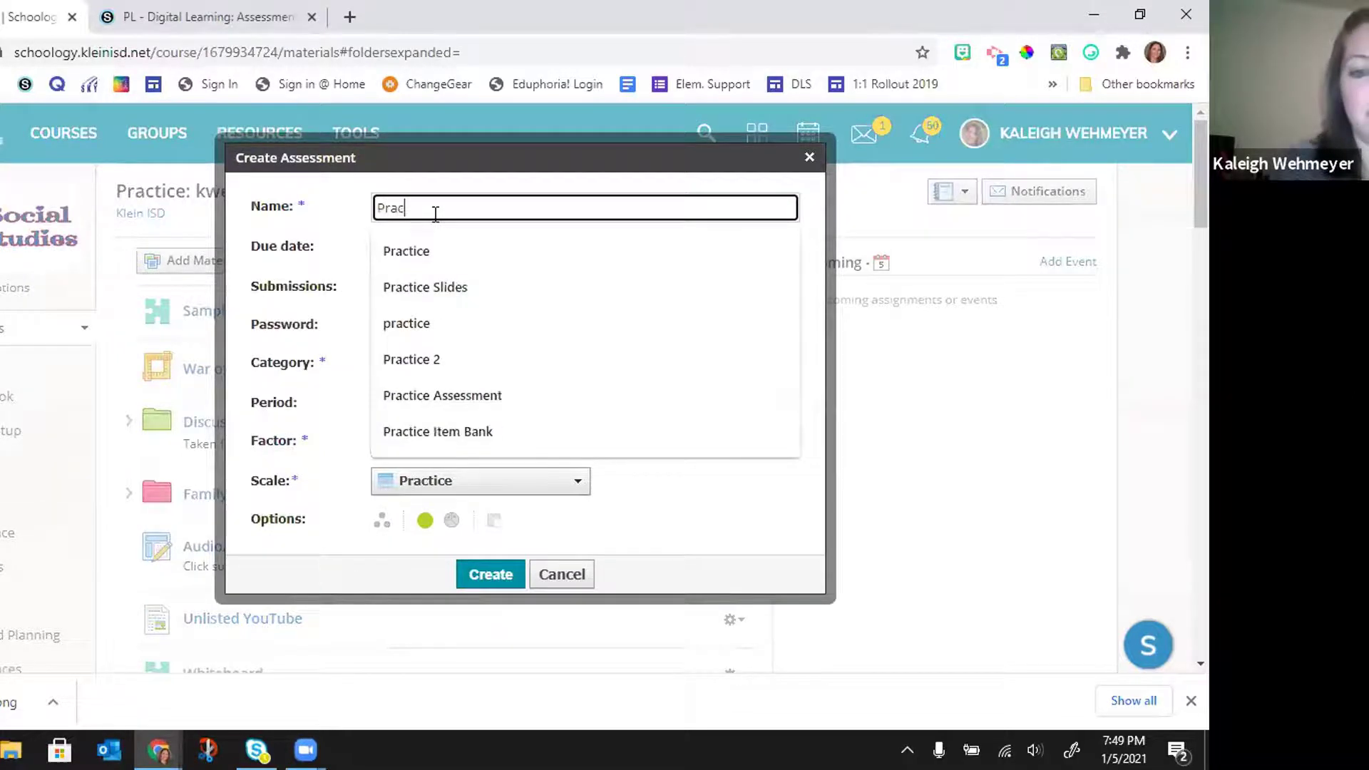
{"action": "type", "text": "tice"}
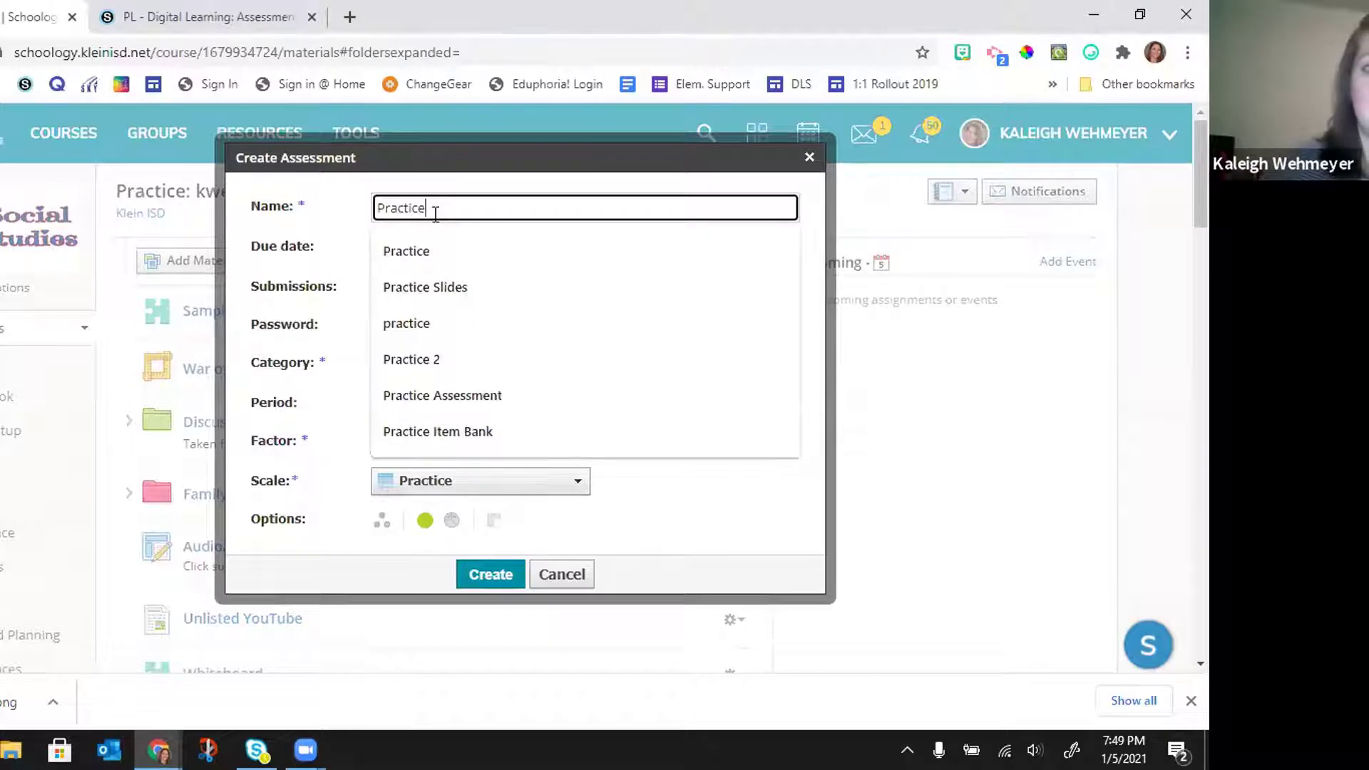
{"action": "left_click", "coordinate": [468, 189]}
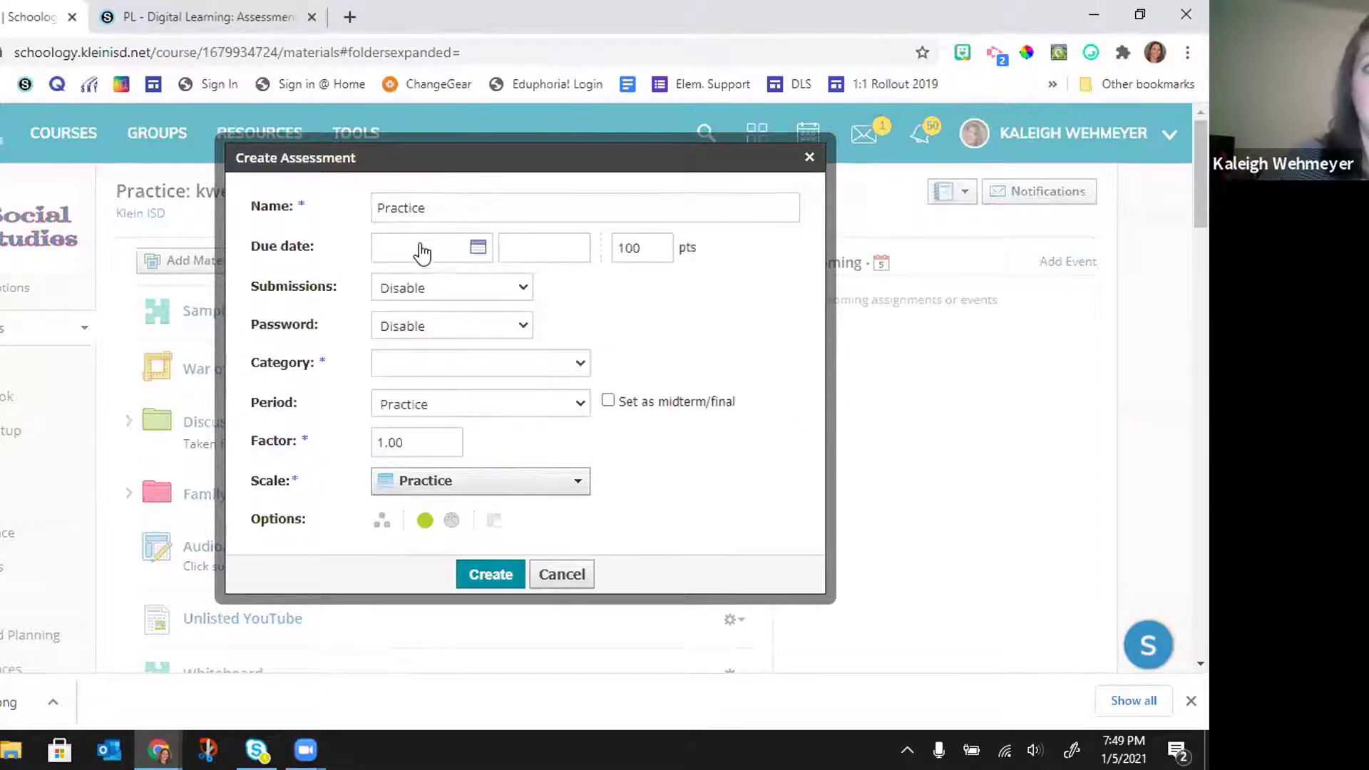
Step: Set the assessment's due date to 1/21/21 and its submissions to Enable
{"action": "left_click", "coordinate": [475, 248]}
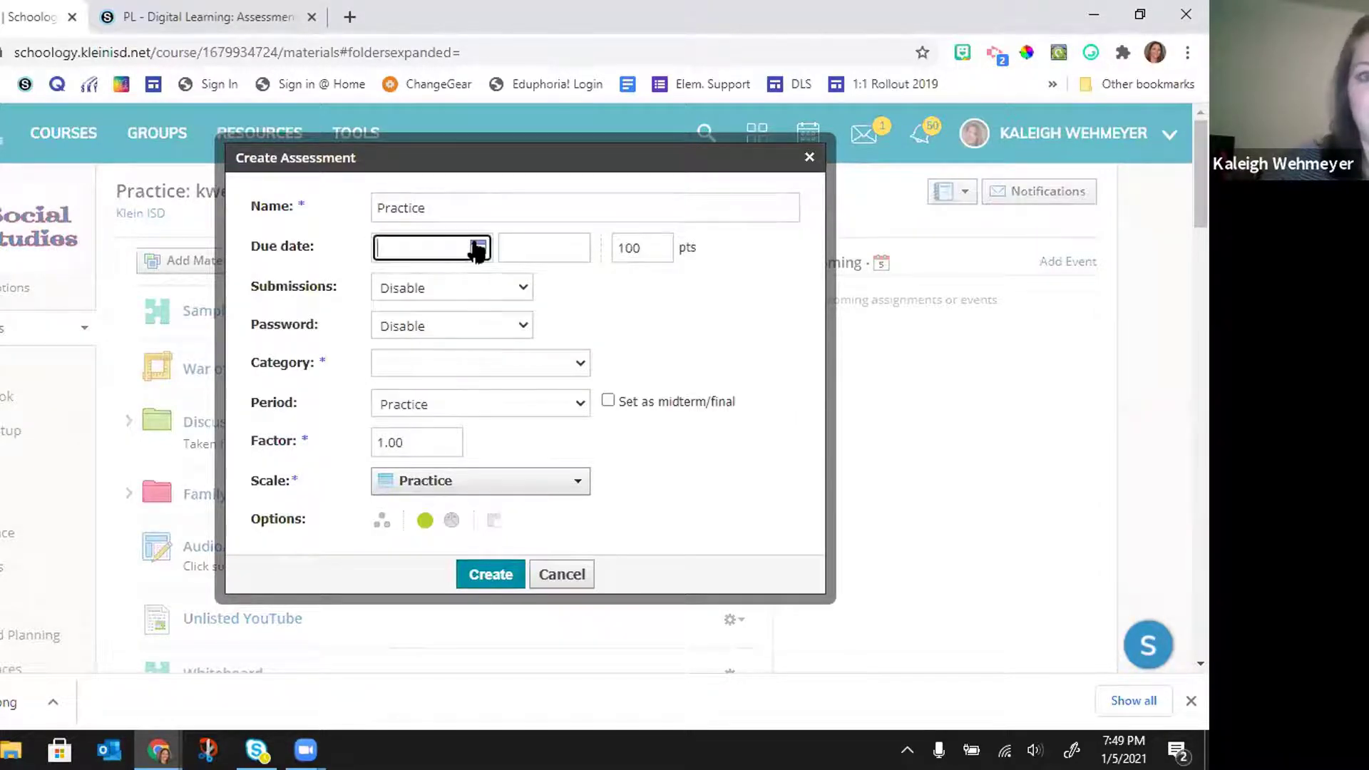
{"action": "left_click", "coordinate": [550, 422]}
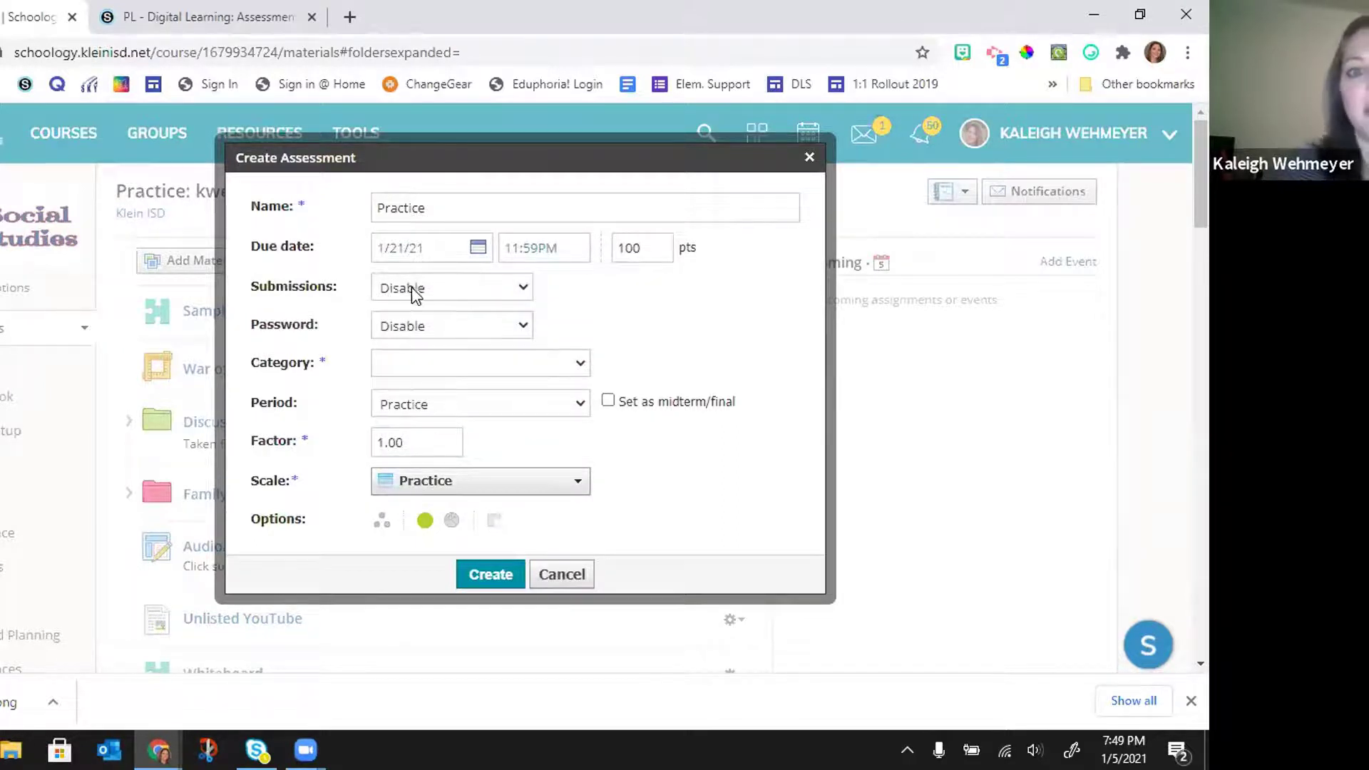
{"action": "left_click", "coordinate": [519, 288]}
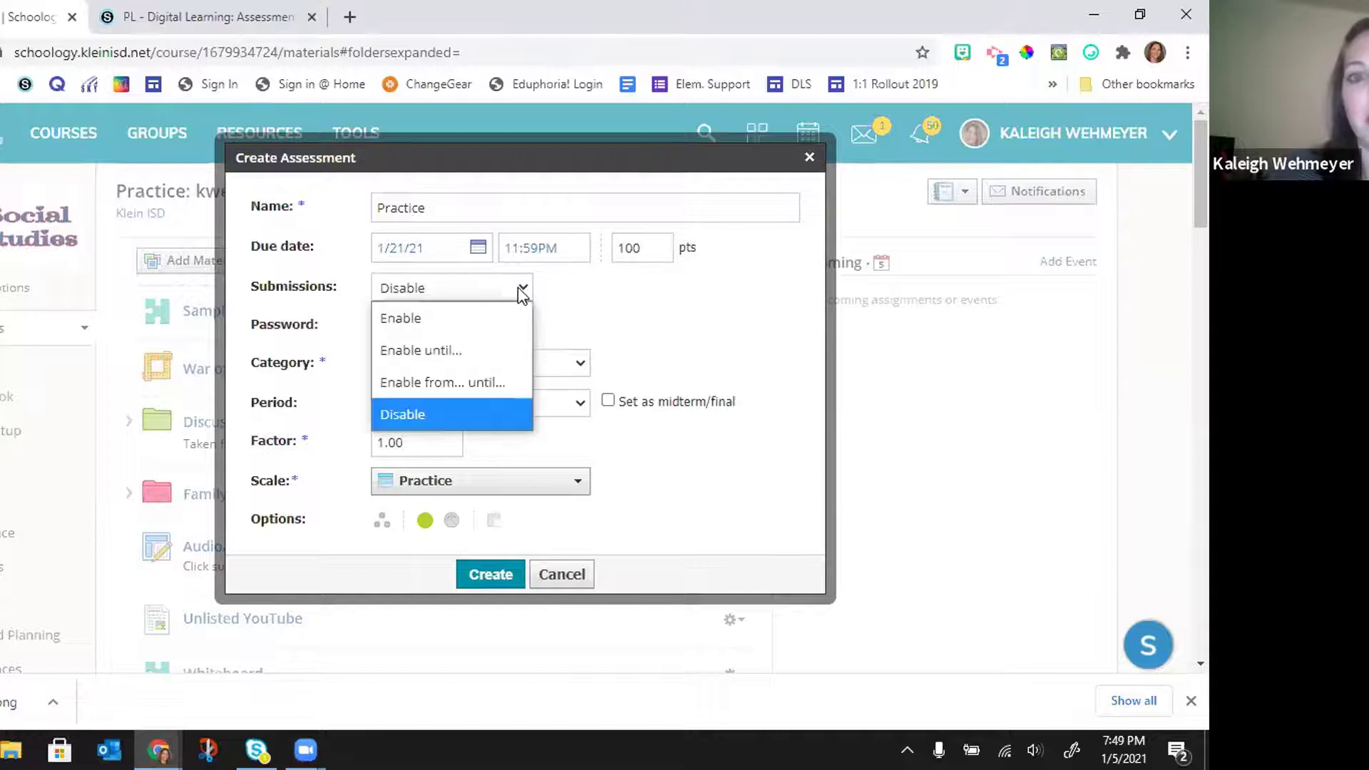
{"action": "left_click", "coordinate": [407, 316]}
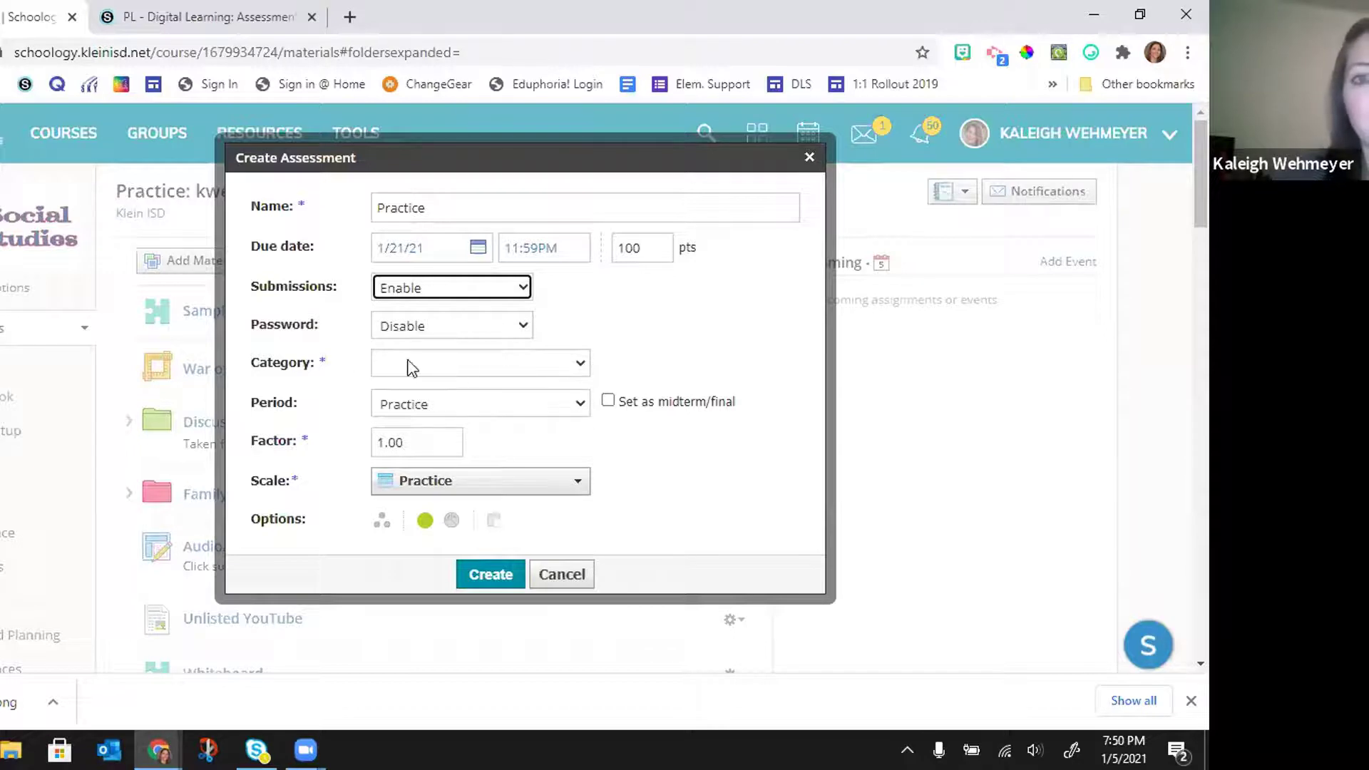
Step: Assign the Assessment grading category and create the assessment
{"action": "left_click", "coordinate": [581, 369]}
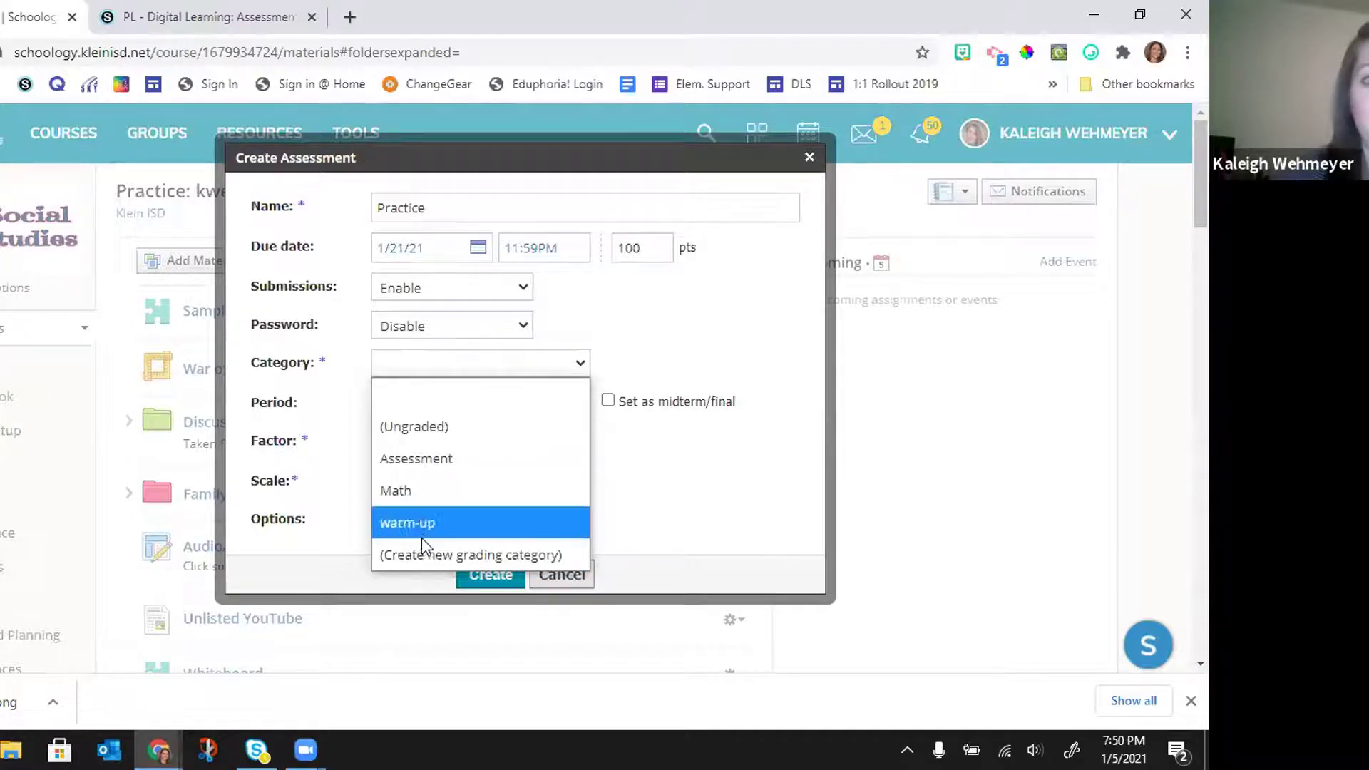
{"action": "left_click", "coordinate": [403, 465]}
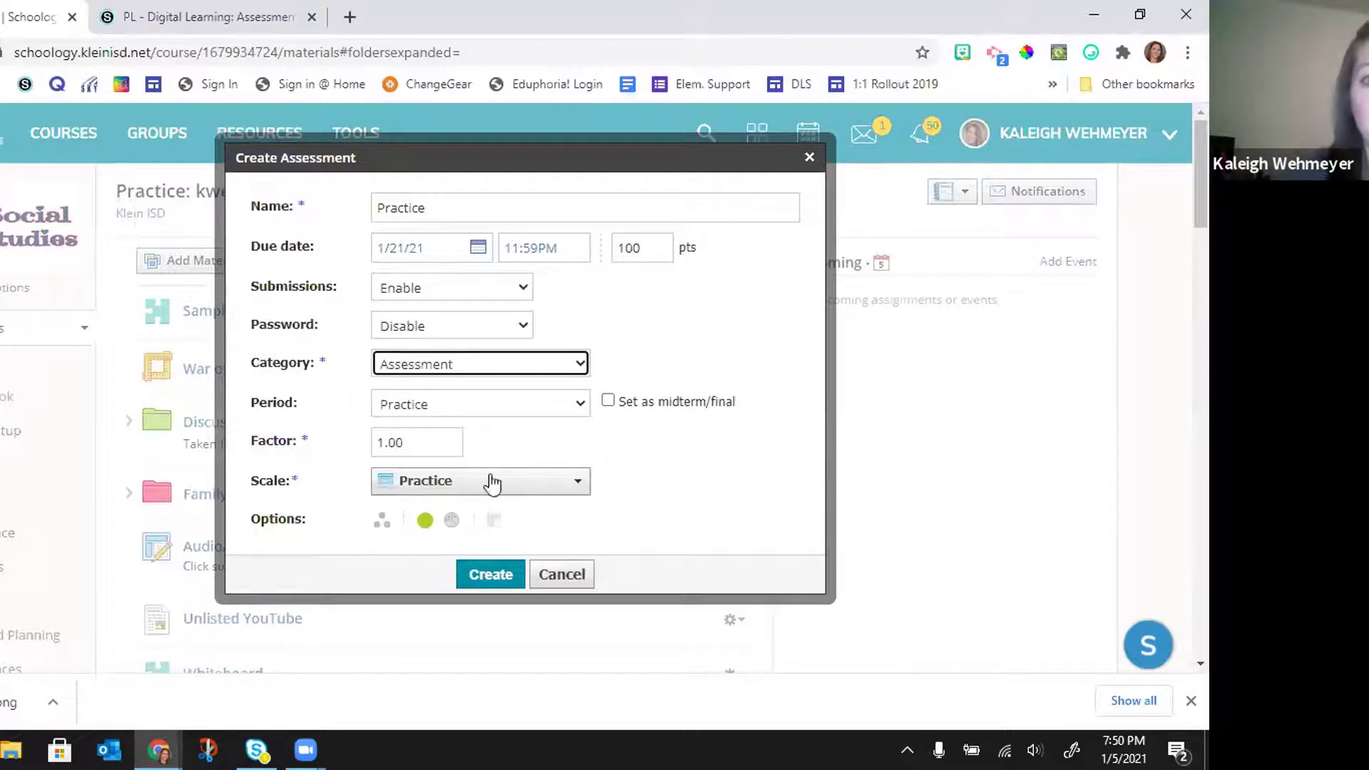
{"action": "left_click", "coordinate": [487, 573]}
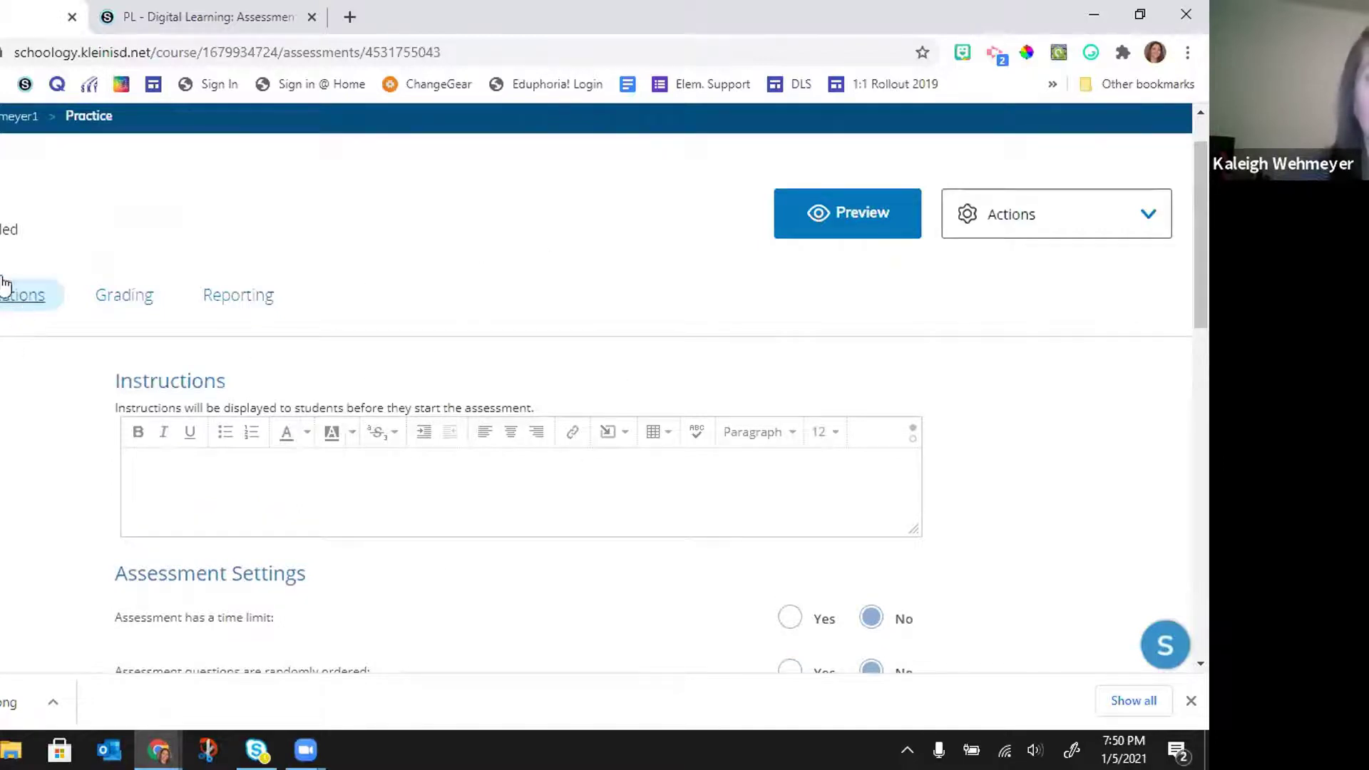
Step: Open the new assessment's Questions page and look over the available question types
{"action": "left_click", "coordinate": [13, 299]}
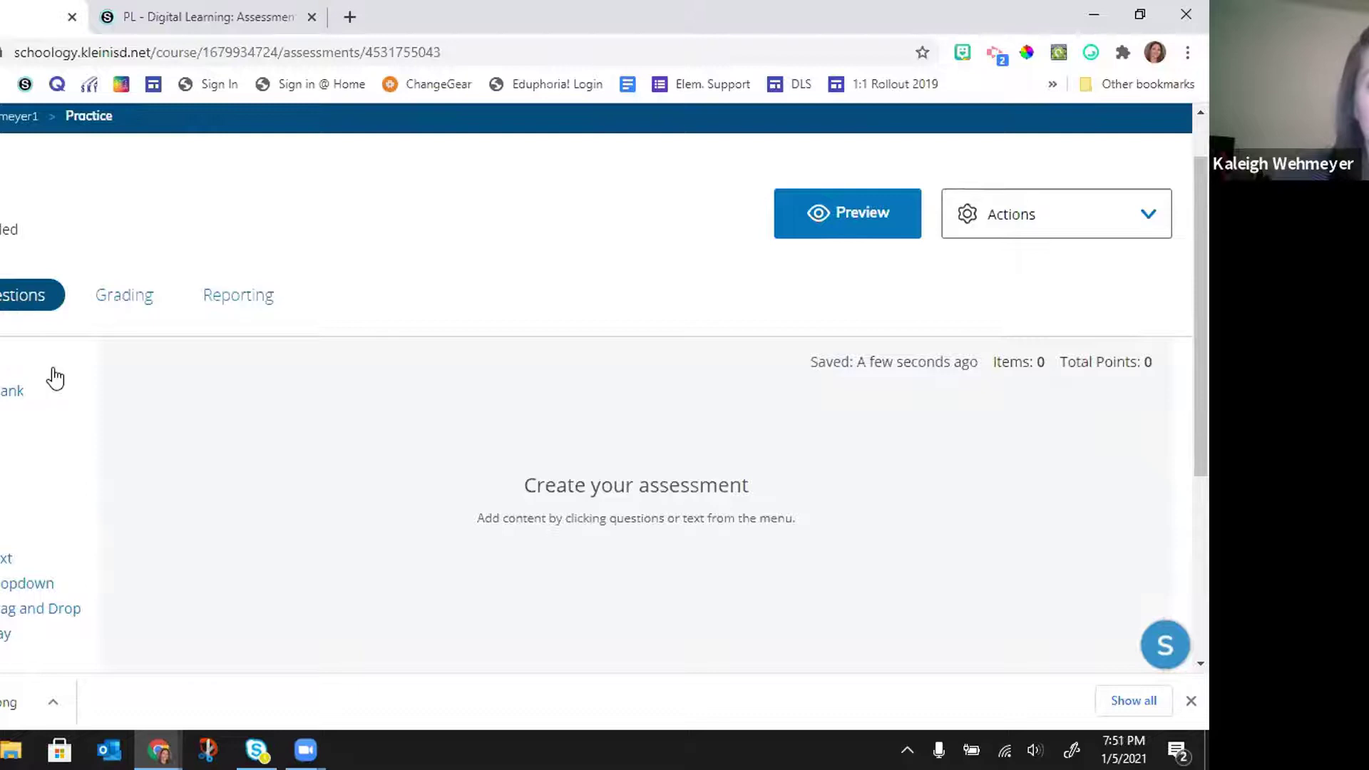
{"action": "scroll", "coordinate": [54, 378], "scroll_direction": "down", "scroll_amount": 1}
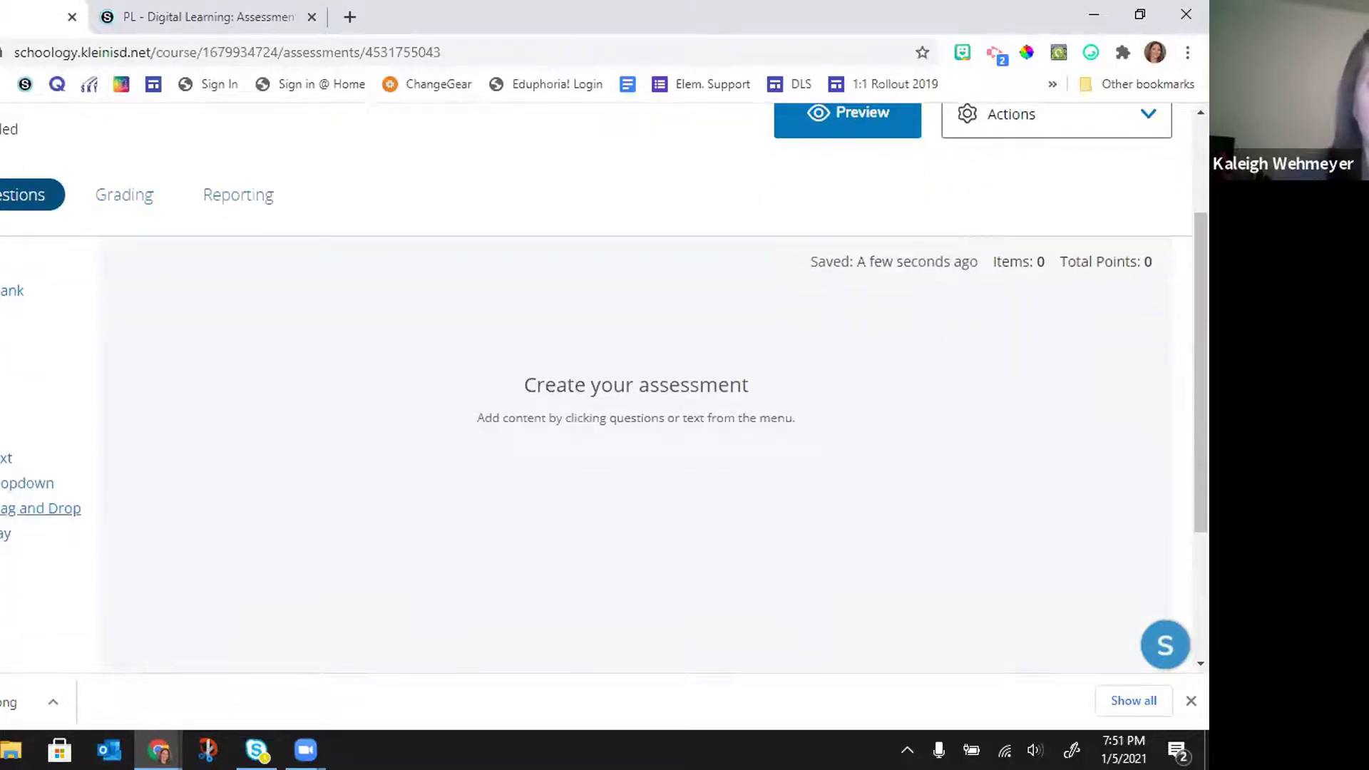
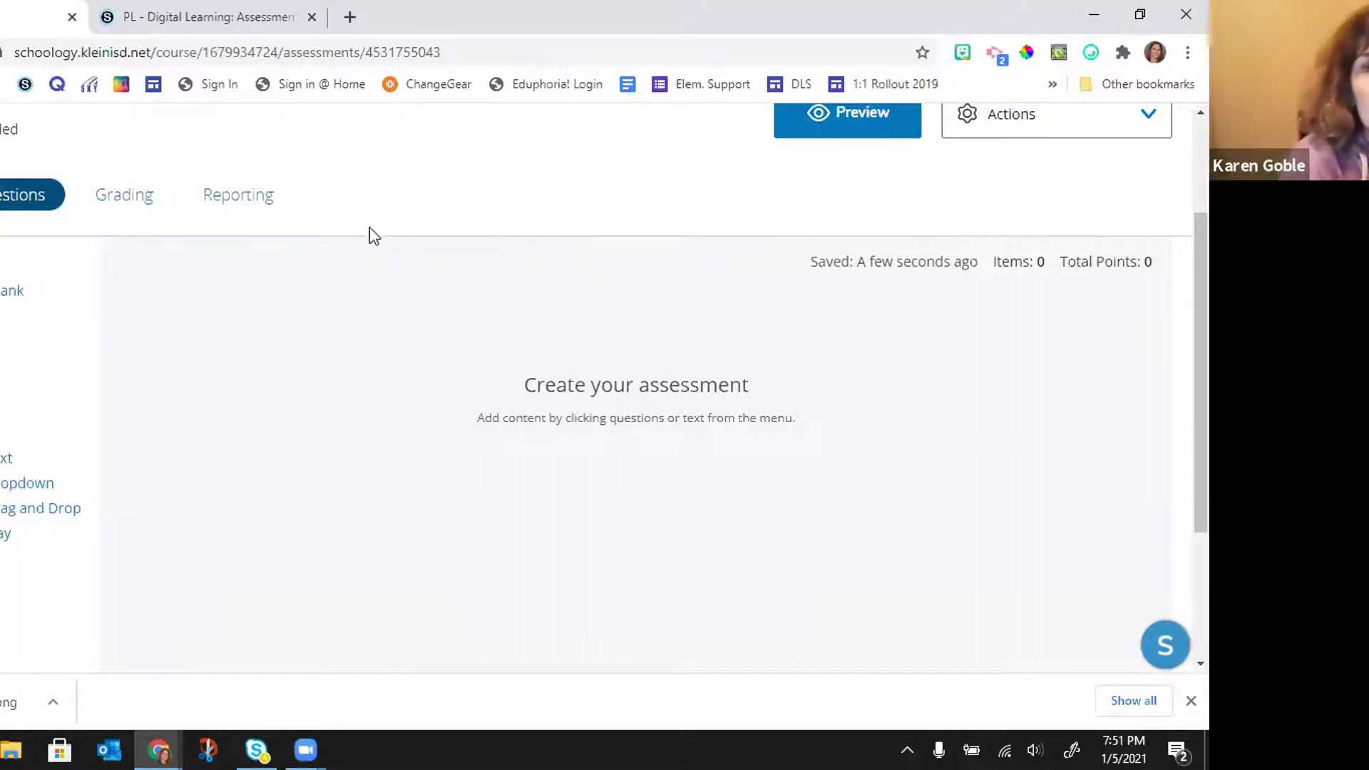
{"action": "scroll", "coordinate": [370, 232], "scroll_direction": "up", "scroll_amount": 2}
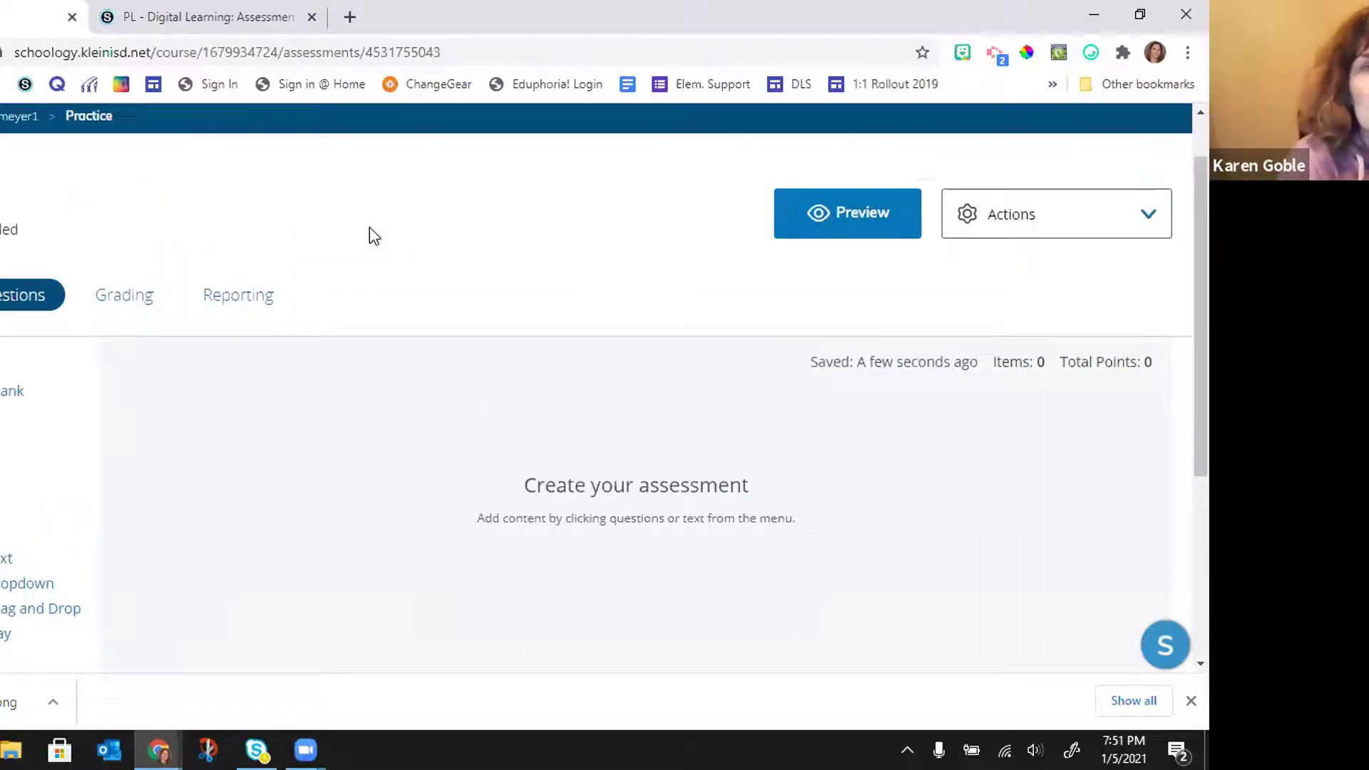
Step: Return to the course materials and open the Practice assessment's settings for editing
{"action": "left_click", "coordinate": [35, 117]}
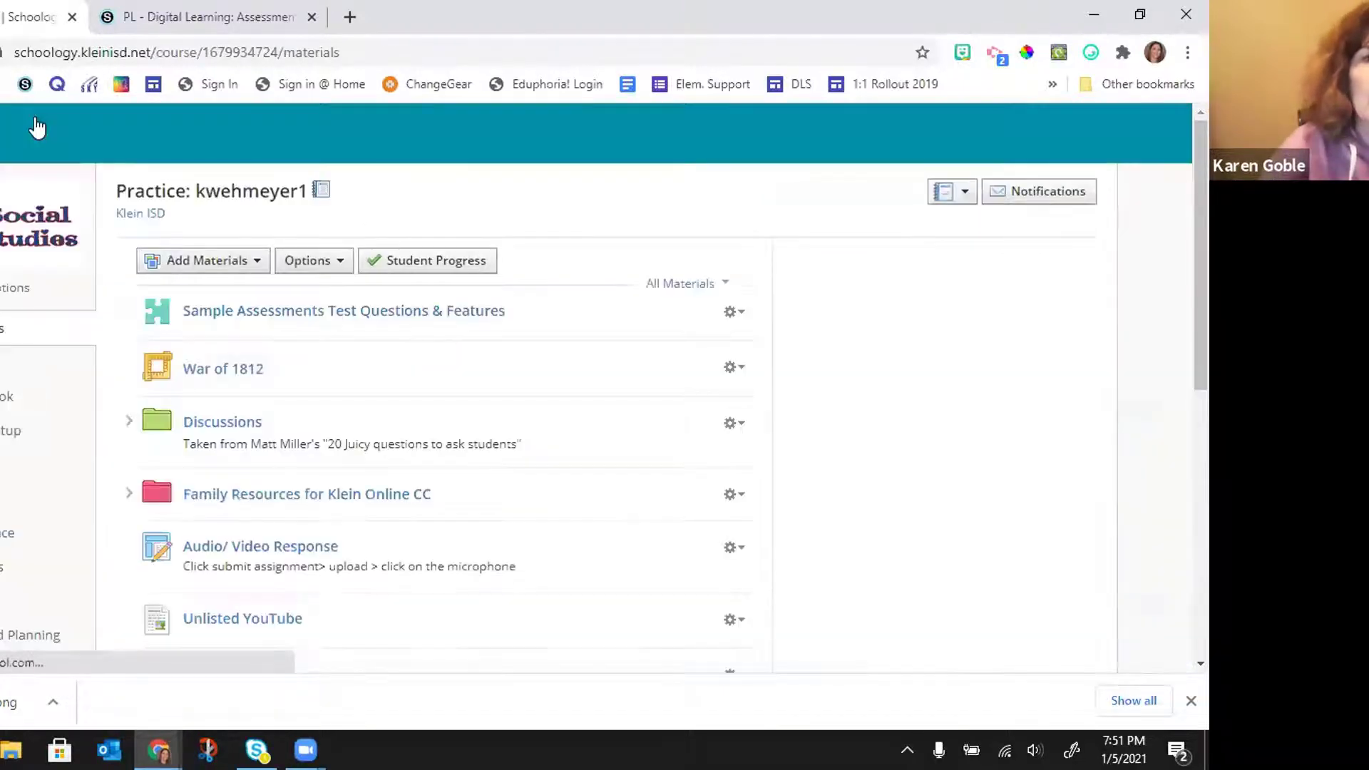
{"action": "scroll", "coordinate": [339, 378], "scroll_direction": "down", "scroll_amount": 10}
{"action": "scroll", "coordinate": [338, 372], "scroll_direction": "down", "scroll_amount": 15}
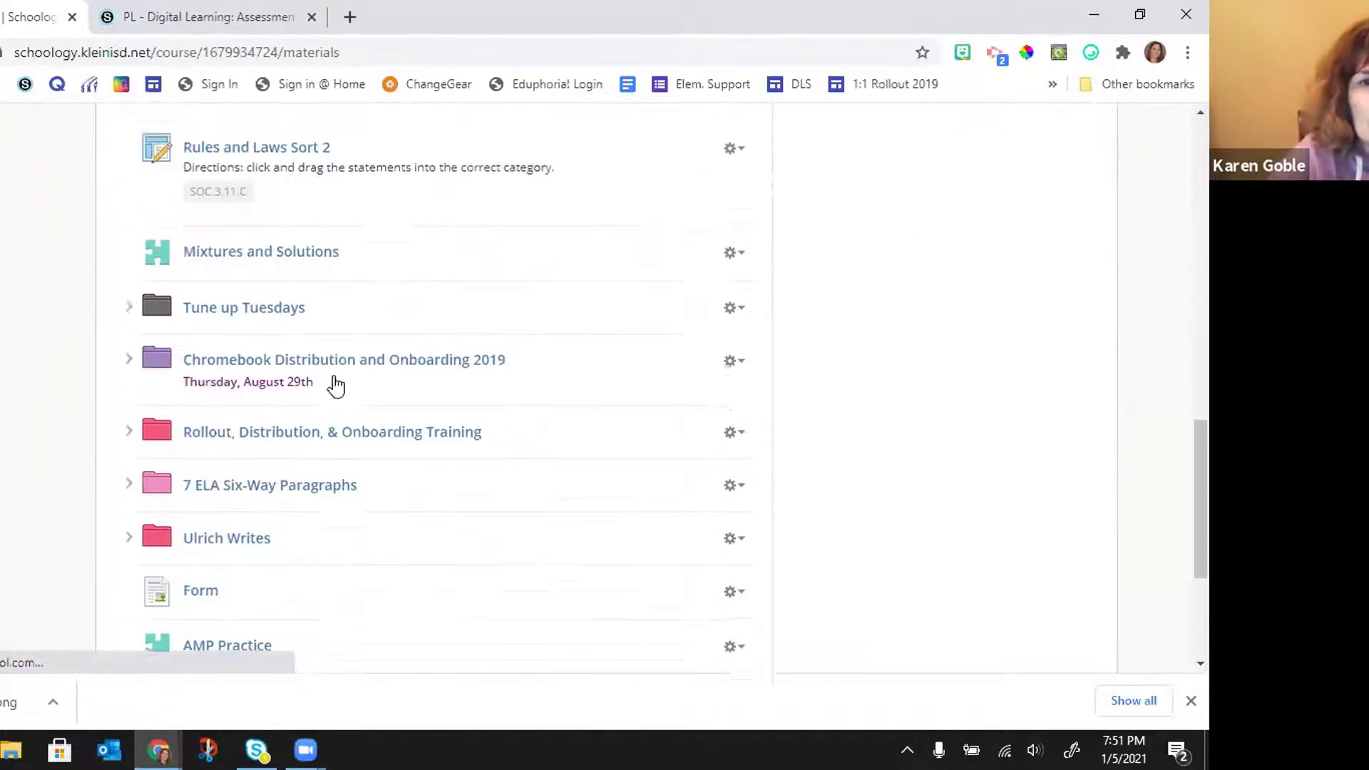
{"action": "scroll", "coordinate": [332, 386], "scroll_direction": "down", "scroll_amount": 4}
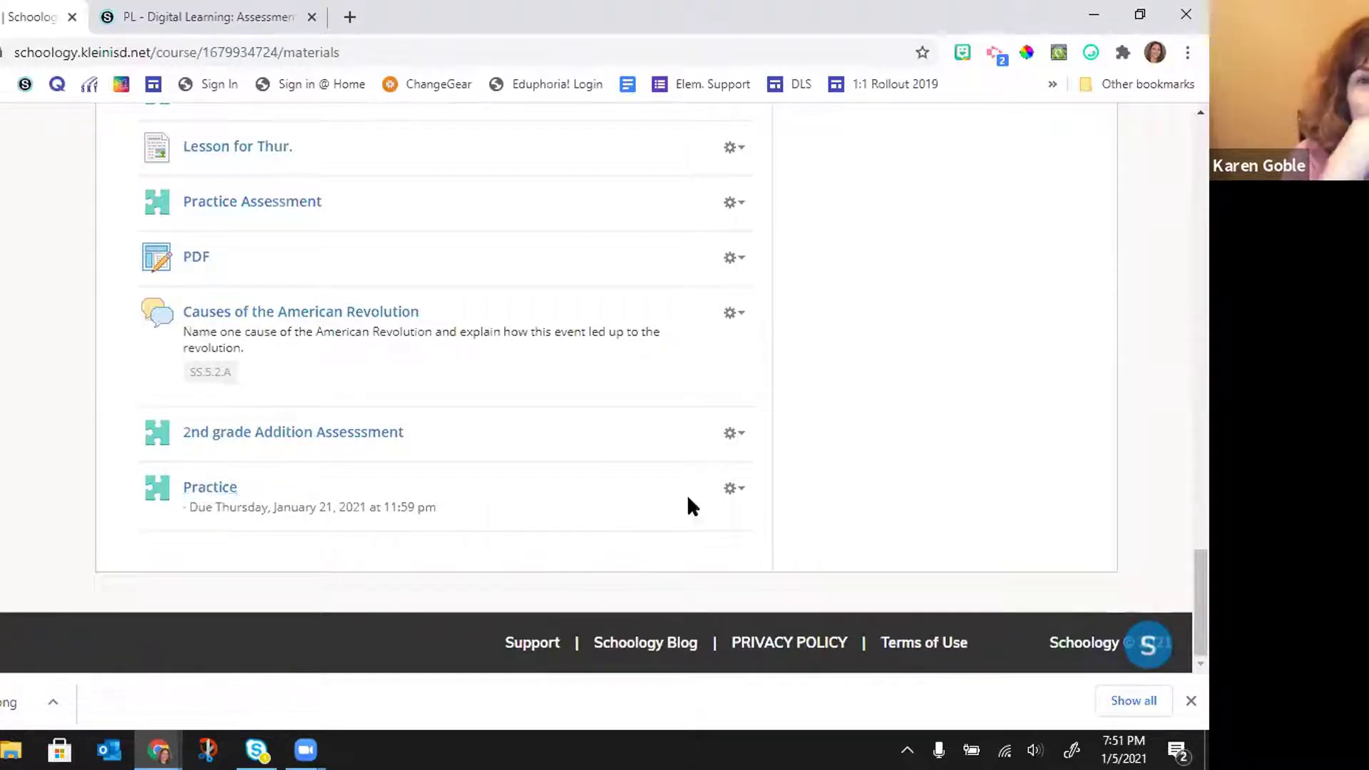
{"action": "left_click", "coordinate": [735, 491]}
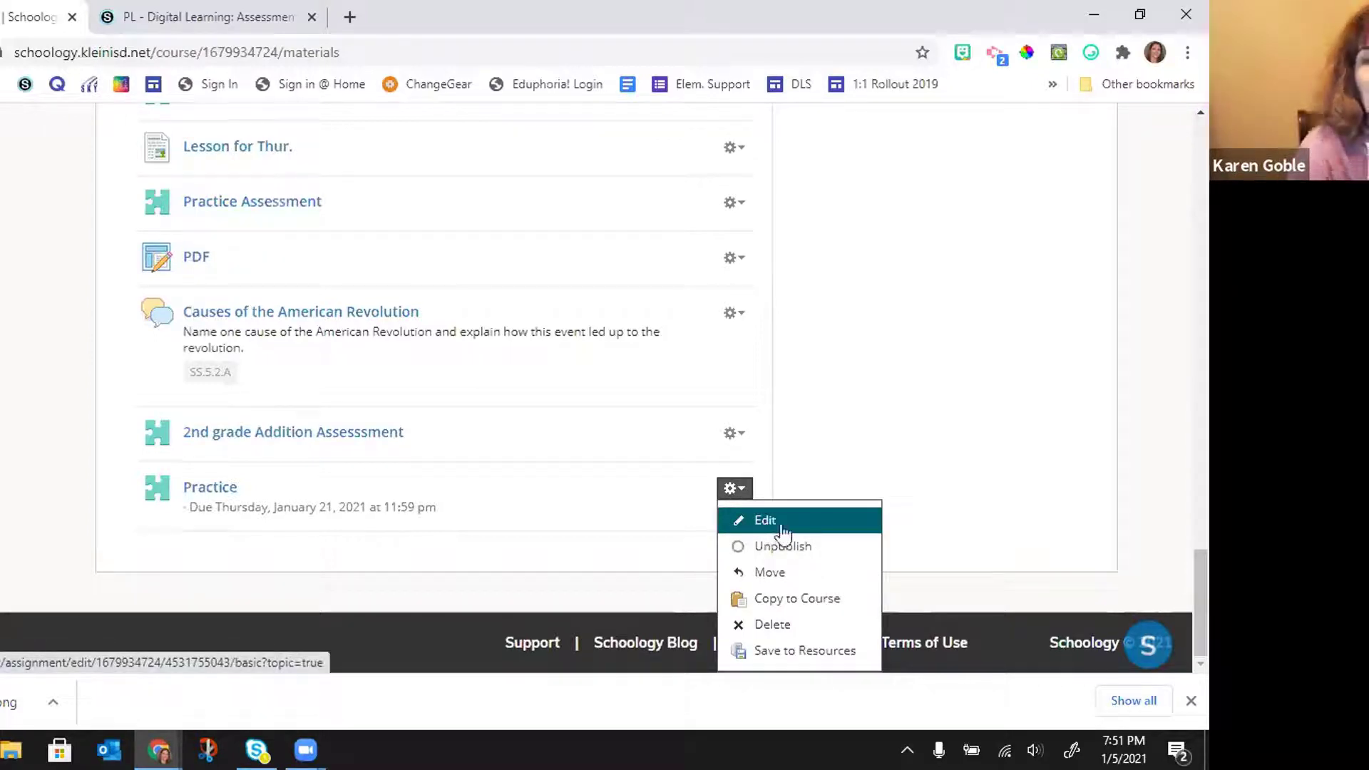
{"action": "left_click", "coordinate": [736, 522]}
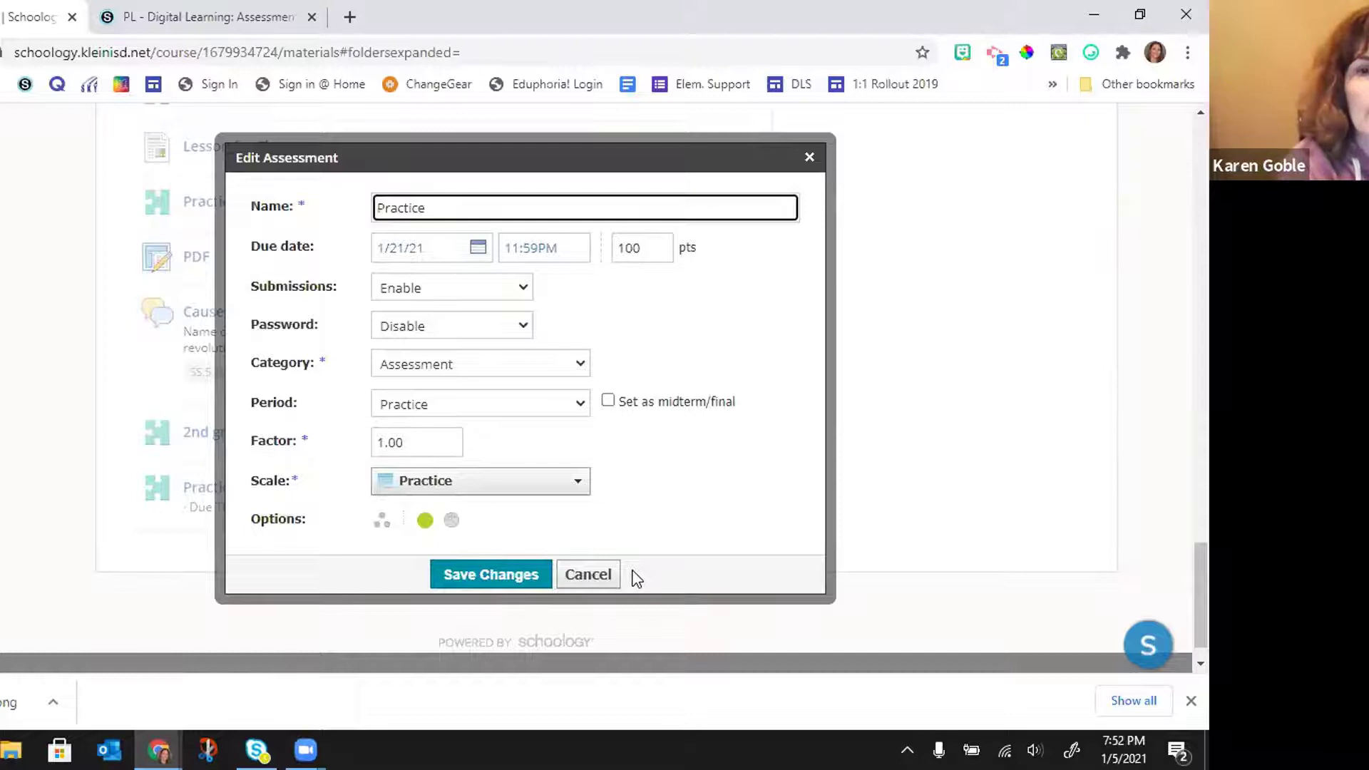
Step: Assign the Practice assessment individually to the student account matching "ka" that is listed first, and save the changes
{"action": "left_click", "coordinate": [382, 525]}
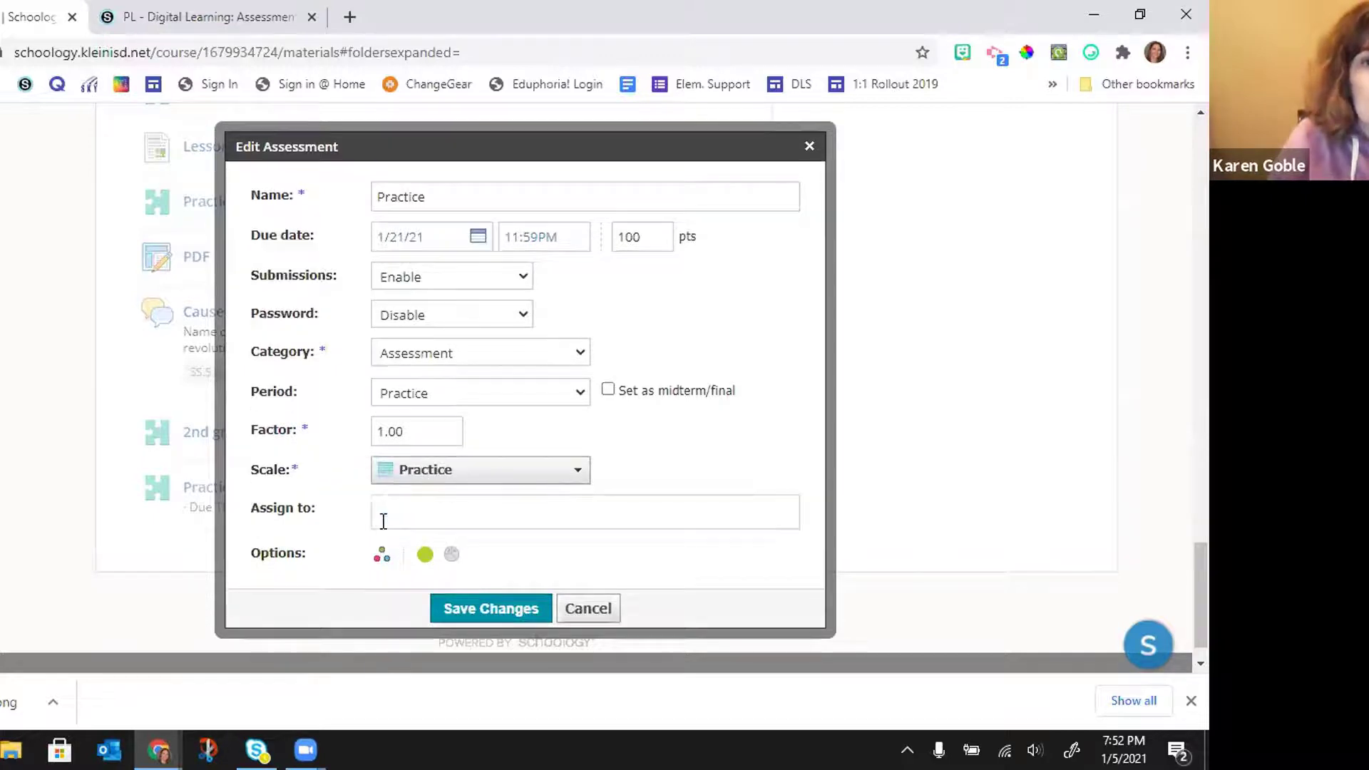
{"action": "left_click", "coordinate": [388, 515]}
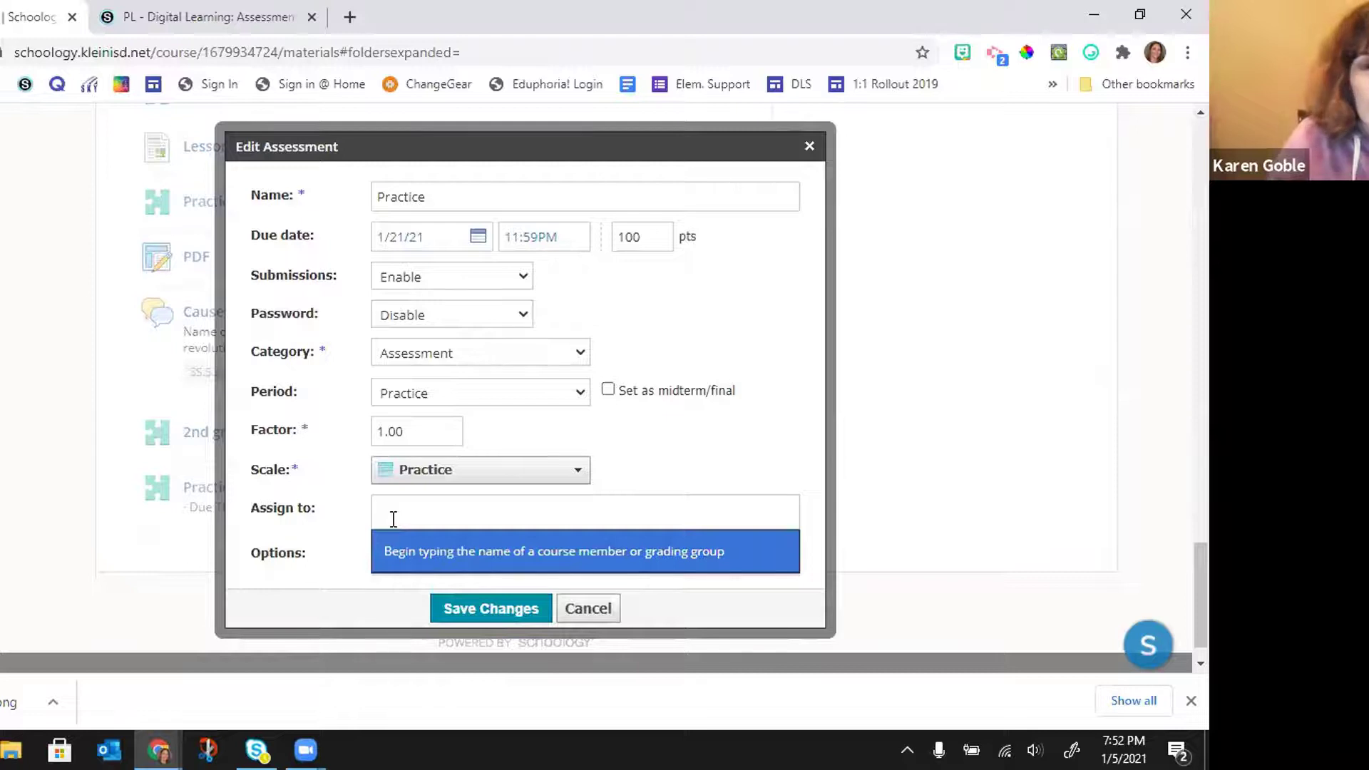
{"action": "type", "text": "ka"}
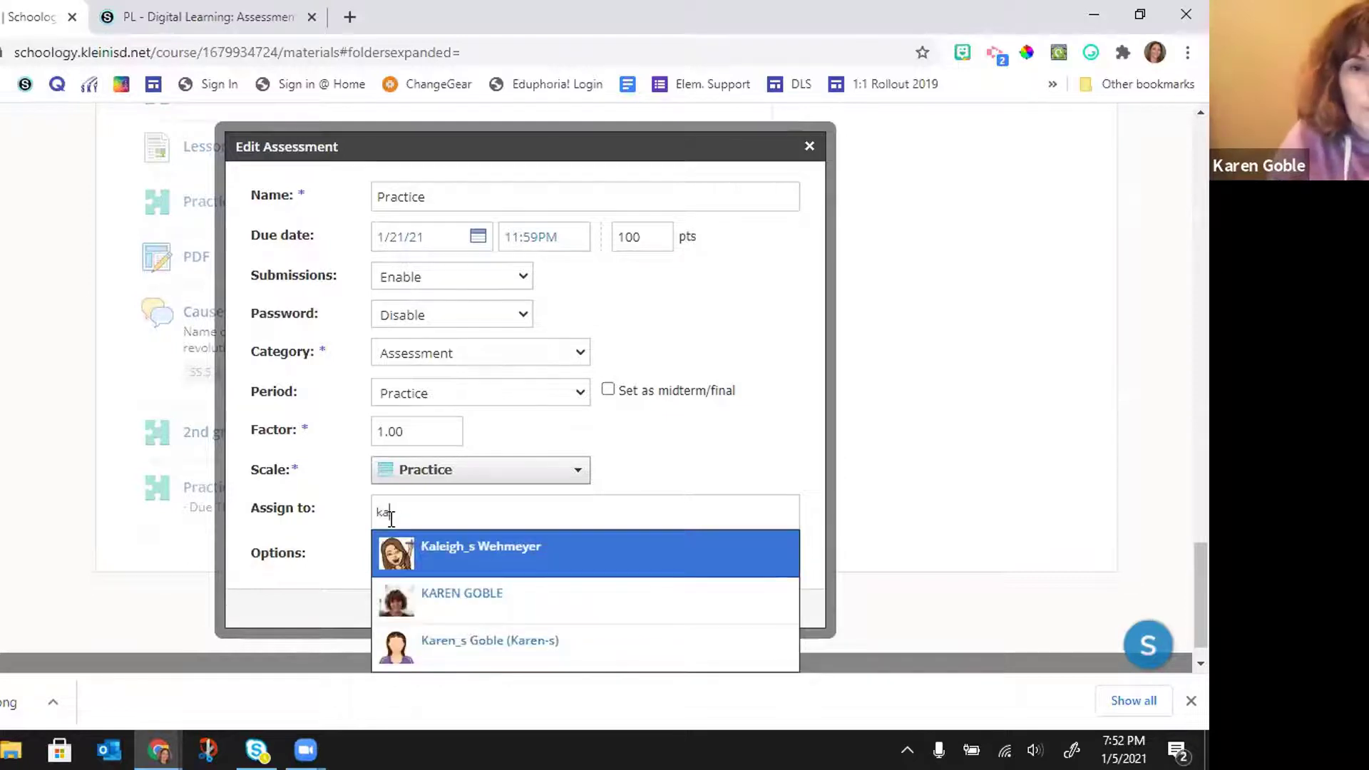
{"action": "left_click", "coordinate": [443, 555]}
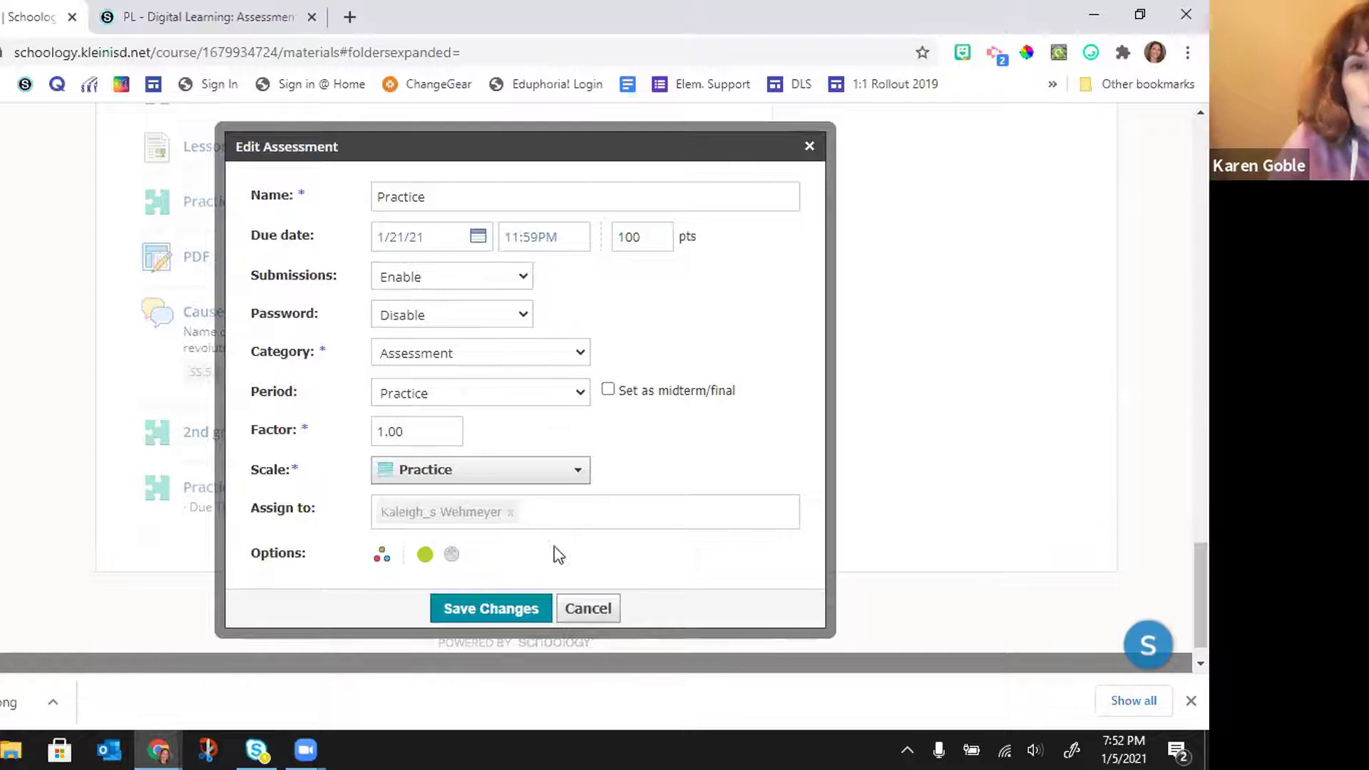
{"action": "left_click", "coordinate": [472, 609]}
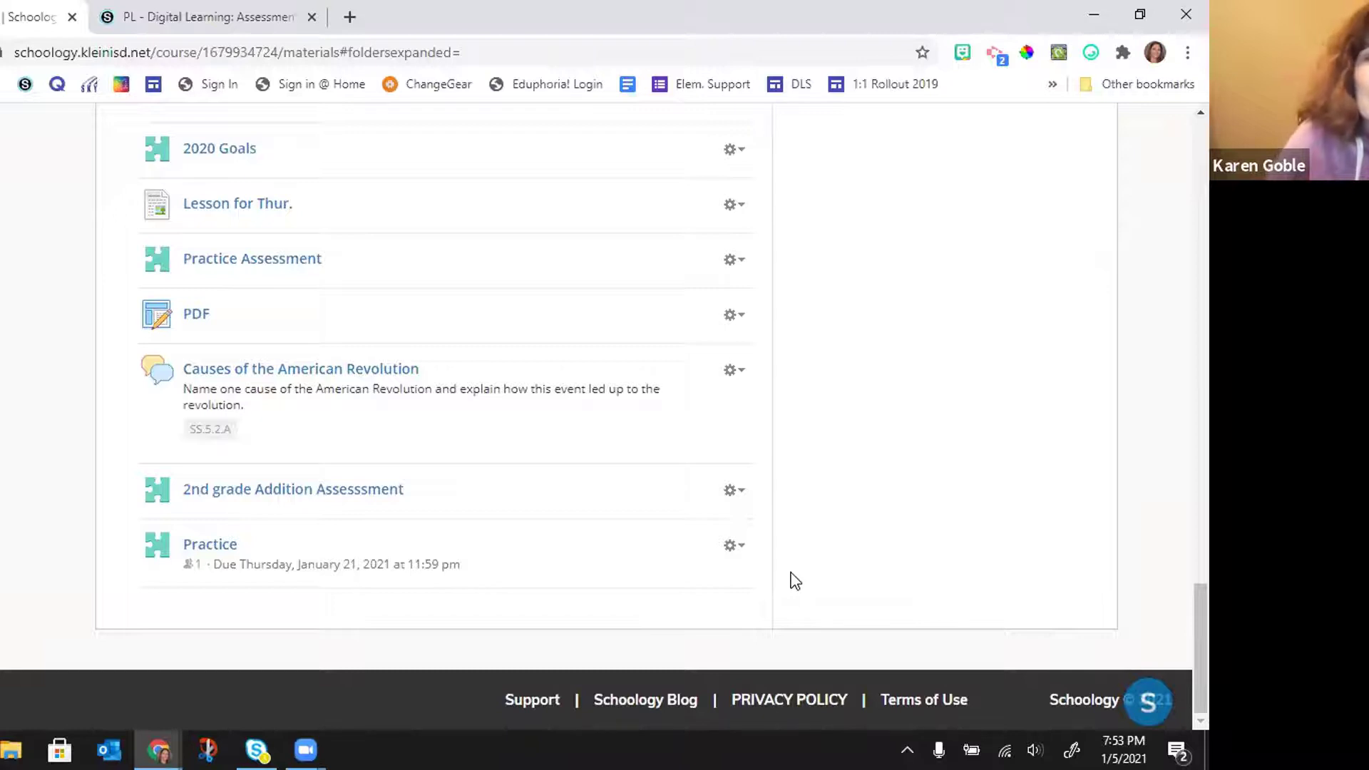
Step: Choose Disable for the Practice assessment's submissions and discard the edit without saving
{"action": "left_click", "coordinate": [735, 547]}
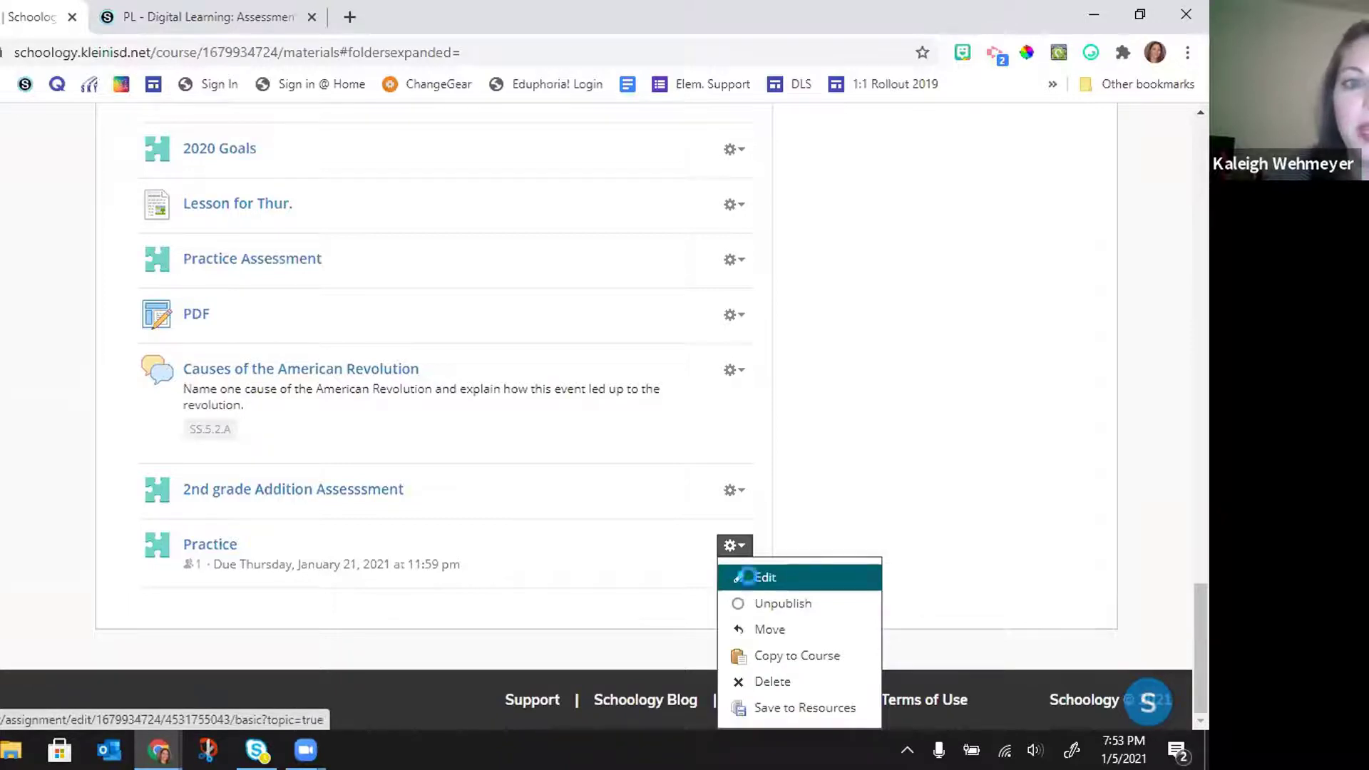
{"action": "left_click", "coordinate": [750, 580]}
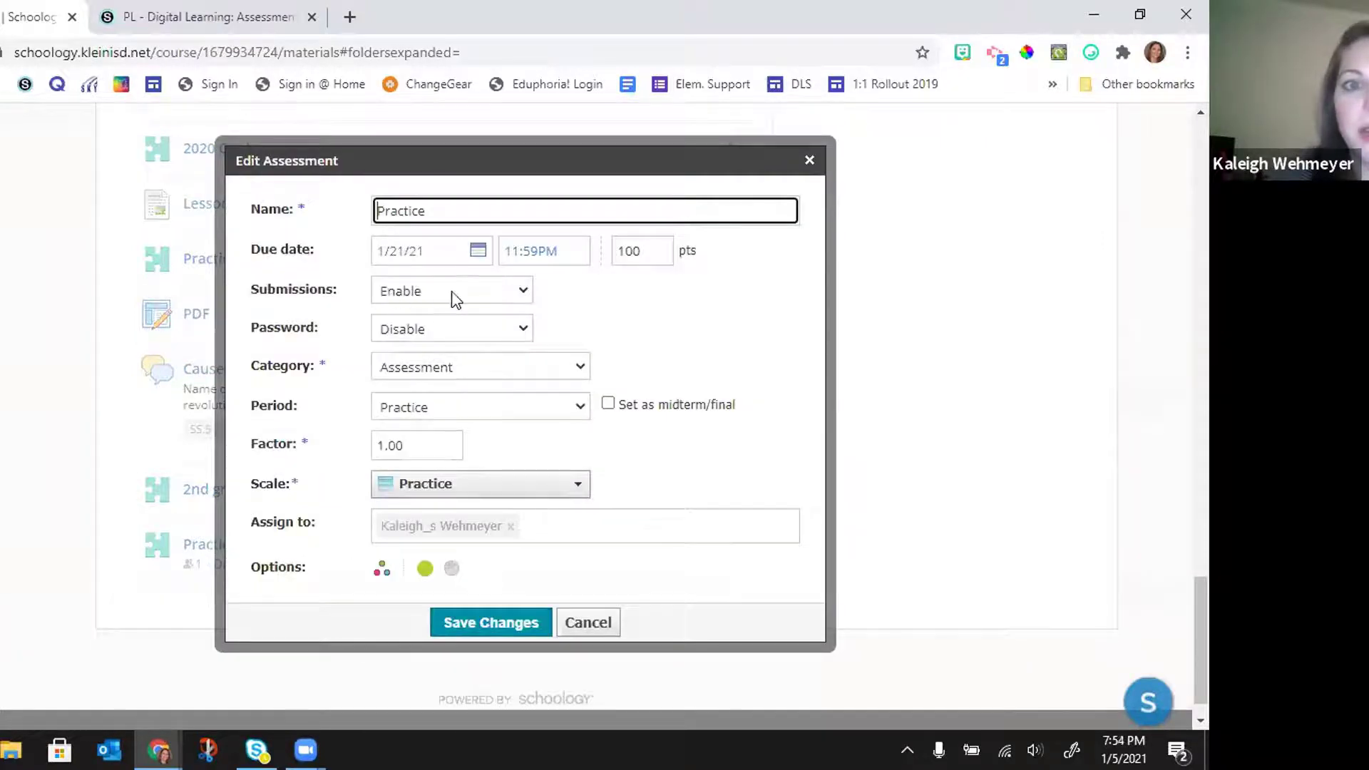
{"action": "left_click", "coordinate": [524, 293]}
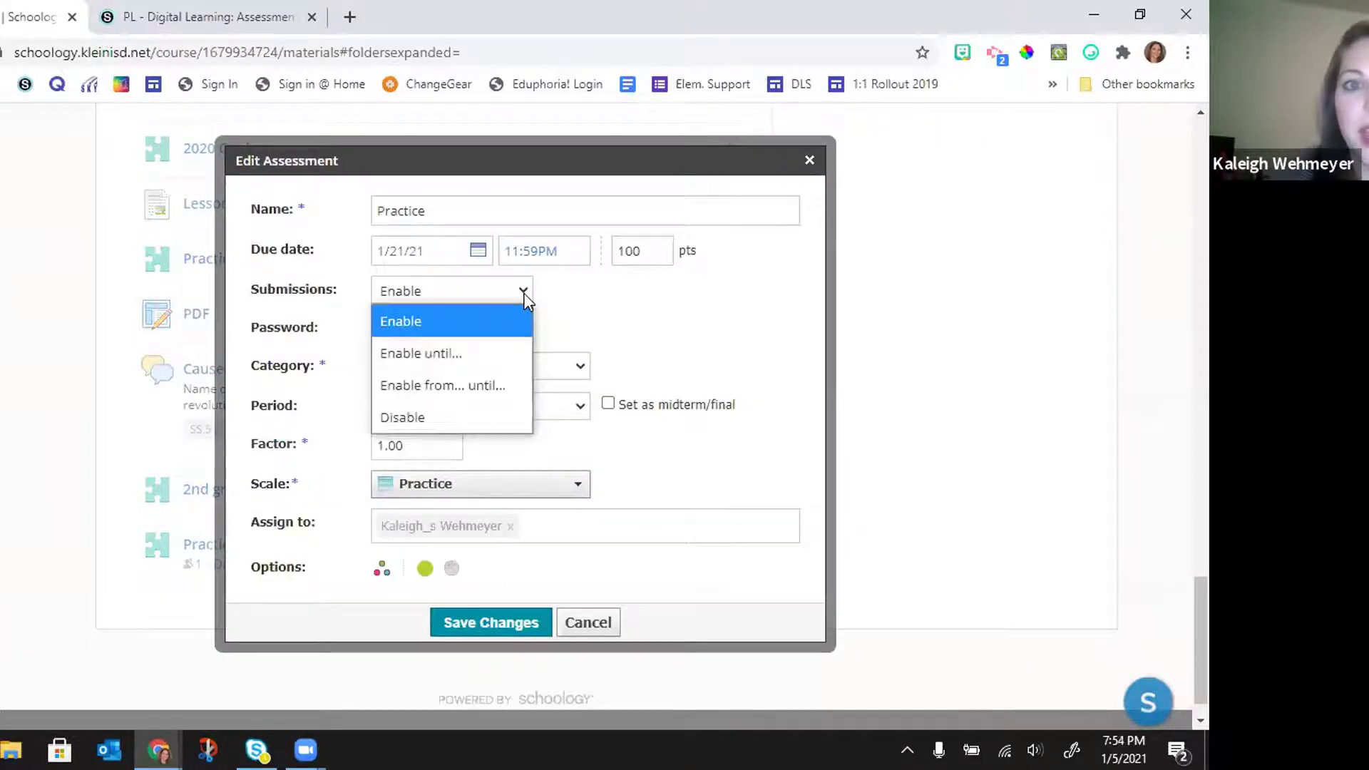
{"action": "left_click", "coordinate": [443, 420]}
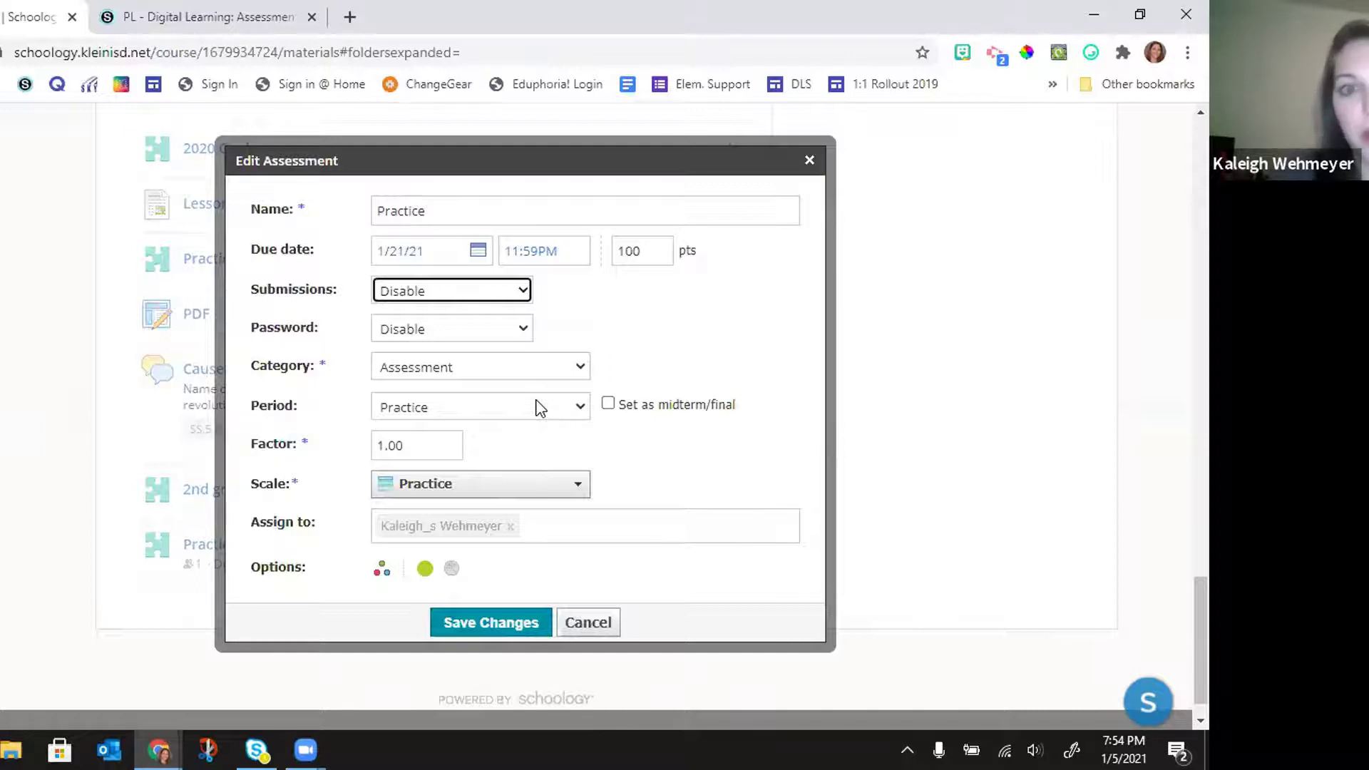
{"action": "left_click", "coordinate": [587, 623]}
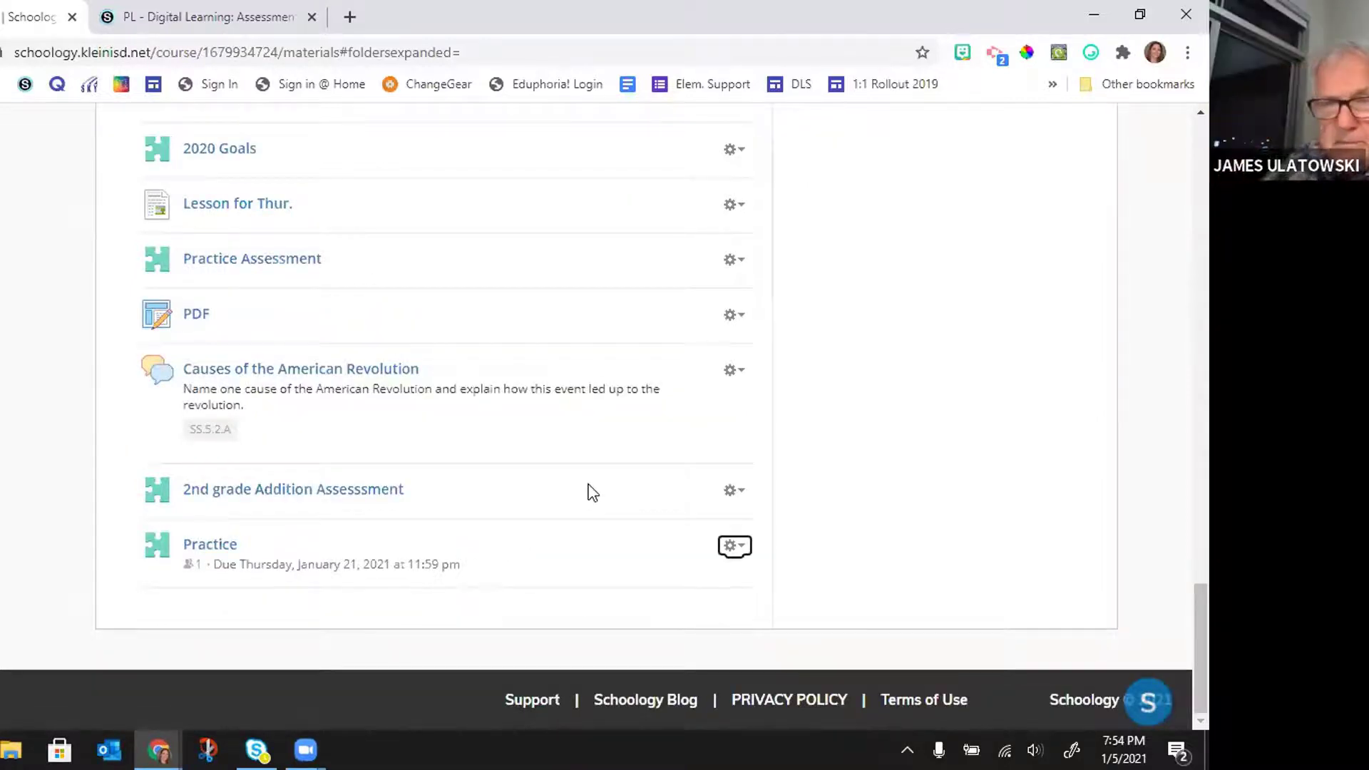
Step: Open the Practice assessment from the course materials and look over its instructions field
{"action": "scroll", "coordinate": [594, 494], "scroll_direction": "up", "scroll_amount": 20}
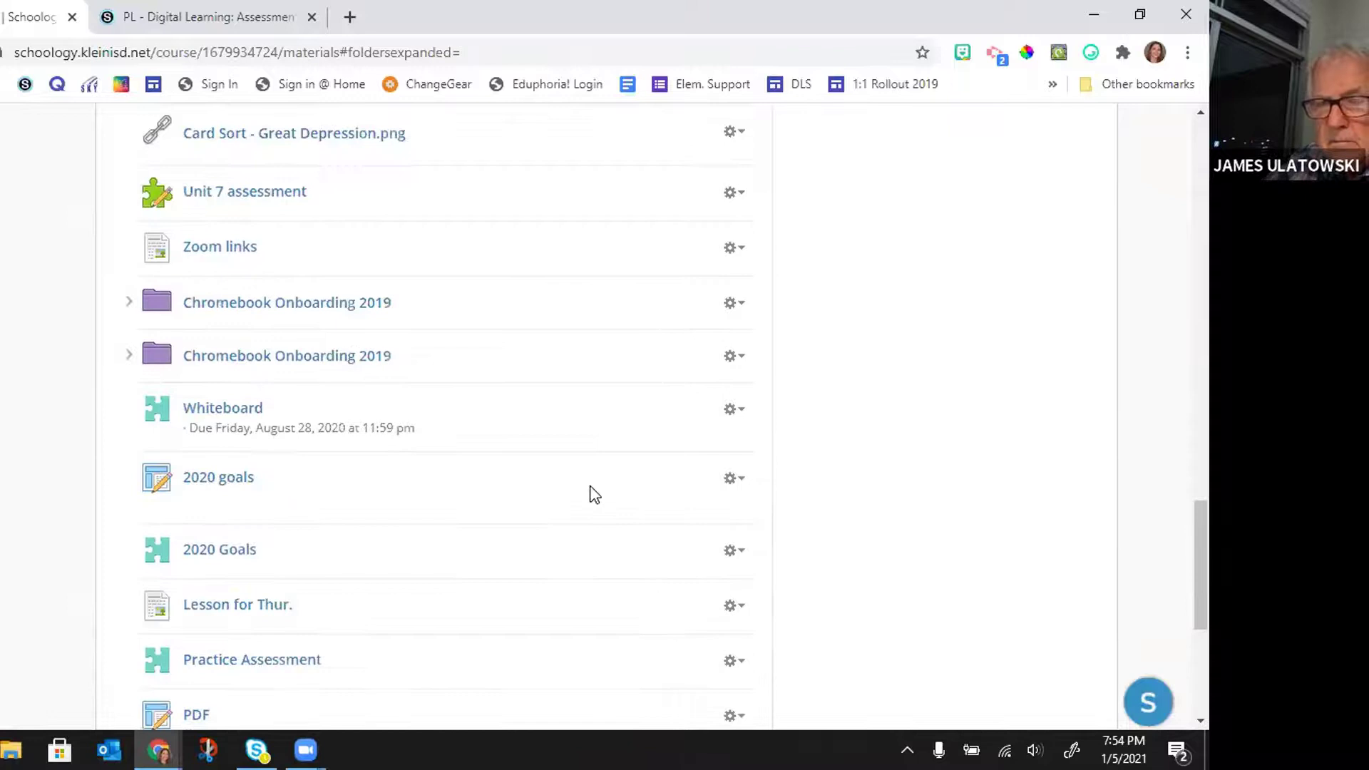
{"action": "scroll", "coordinate": [593, 490], "scroll_direction": "up", "scroll_amount": 8}
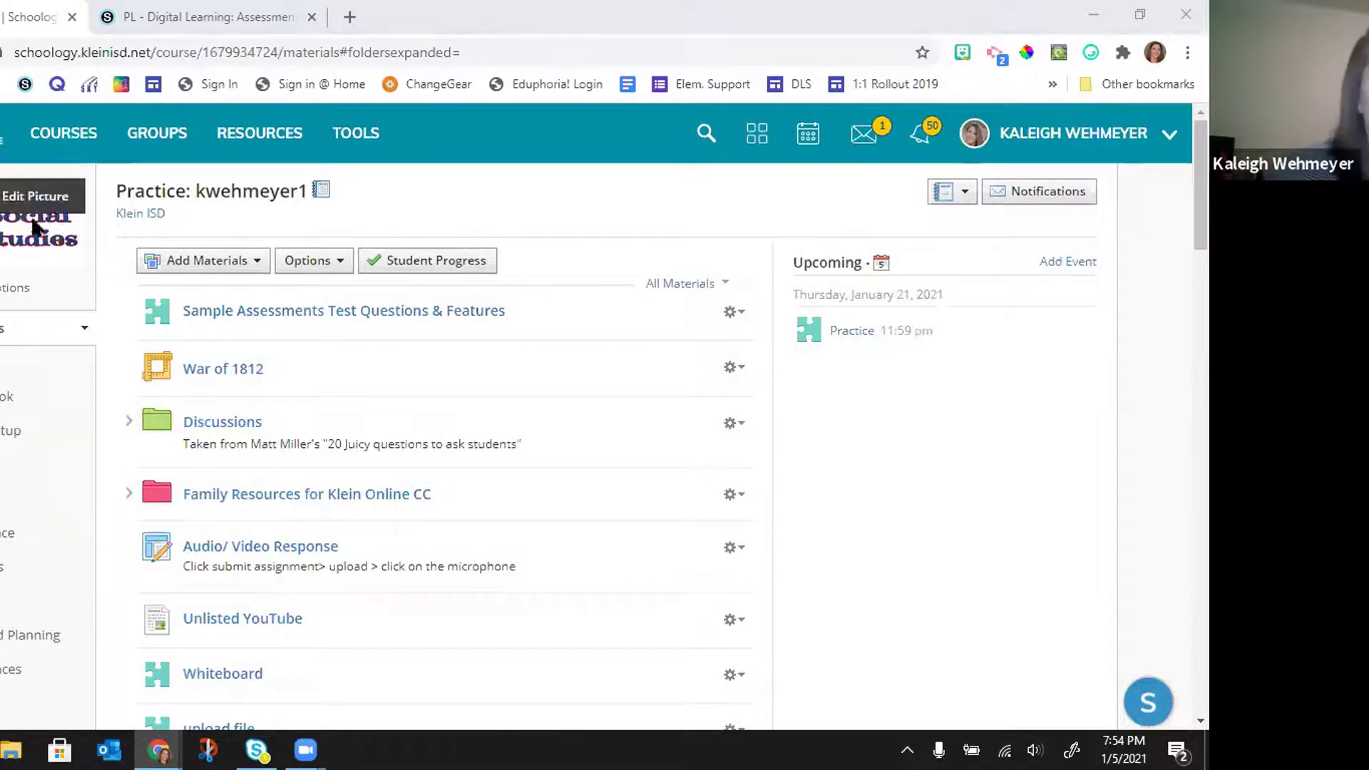
{"action": "scroll", "coordinate": [396, 410], "scroll_direction": "down", "scroll_amount": 20}
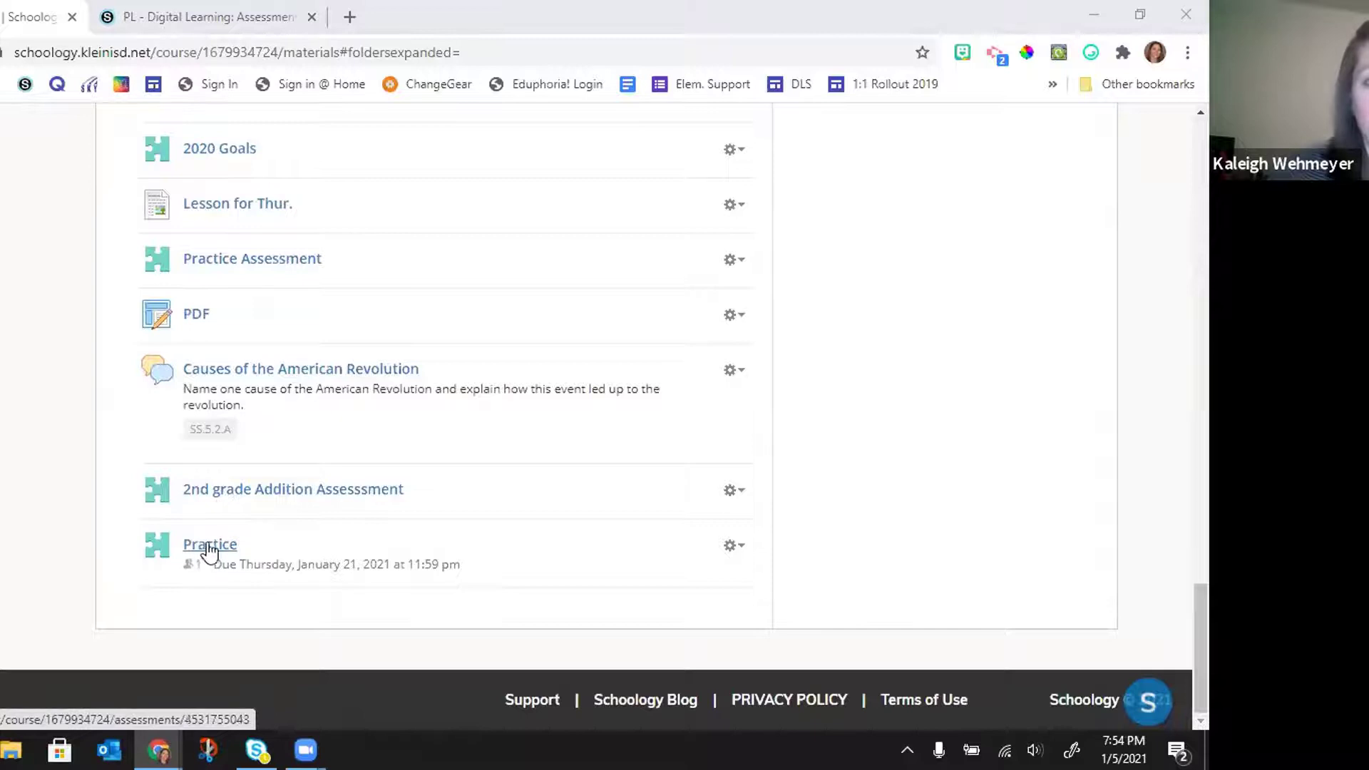
{"action": "left_click", "coordinate": [212, 551]}
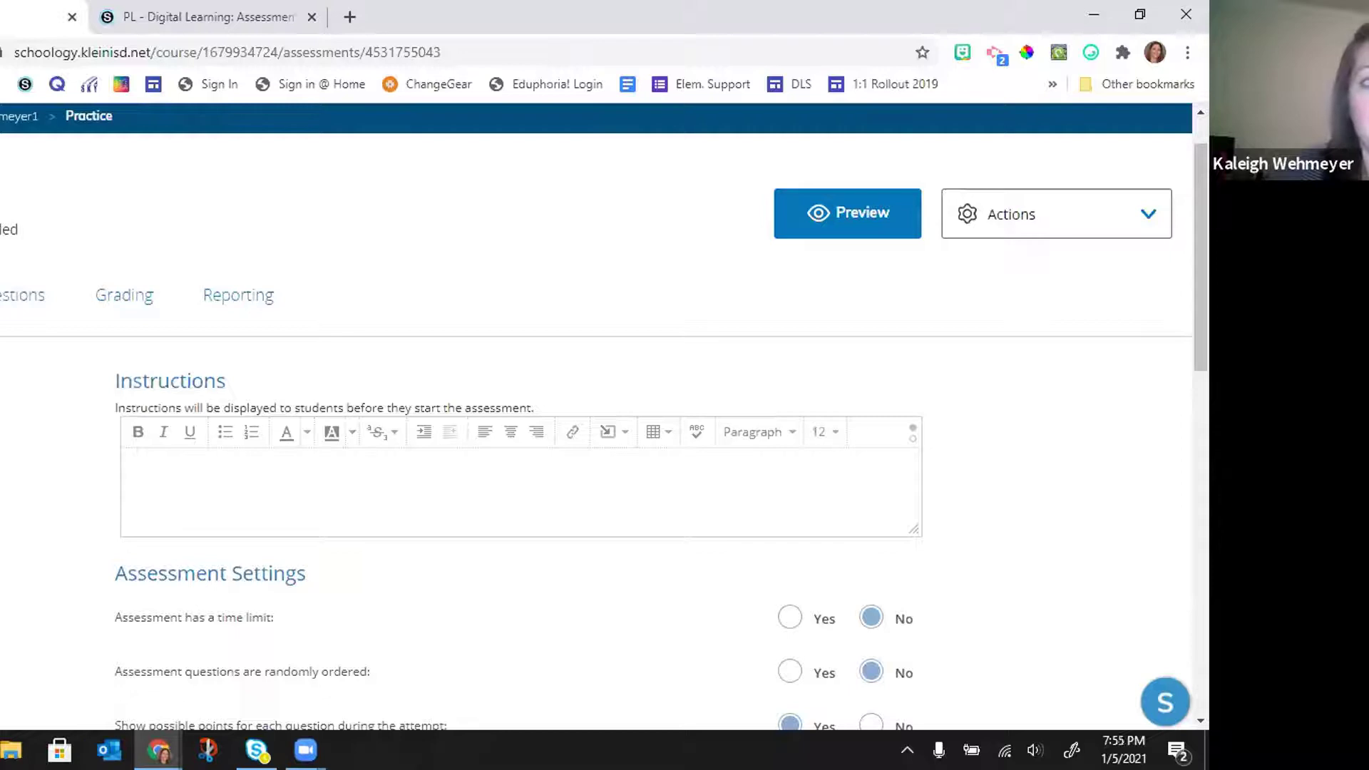
{"action": "scroll", "coordinate": [18, 421], "scroll_direction": "down", "scroll_amount": 3}
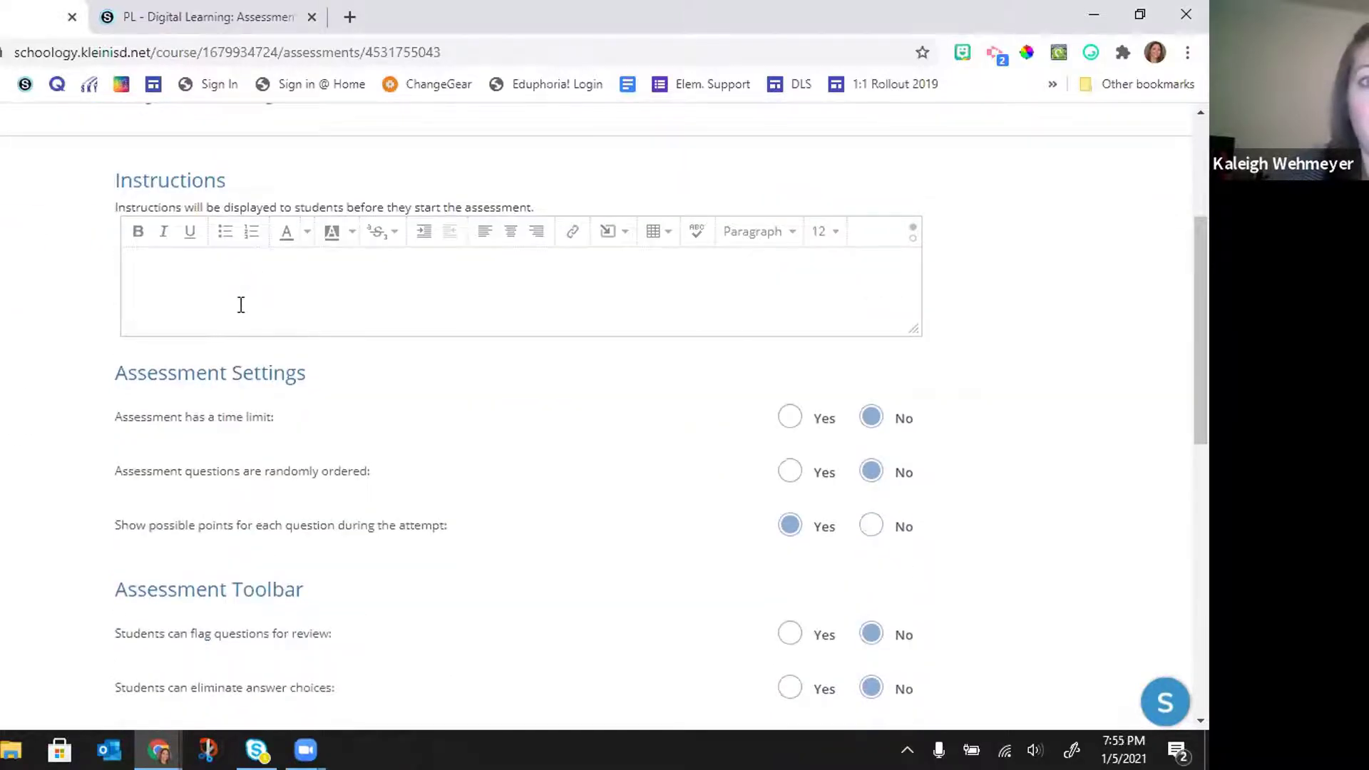
{"action": "left_click", "coordinate": [204, 290]}
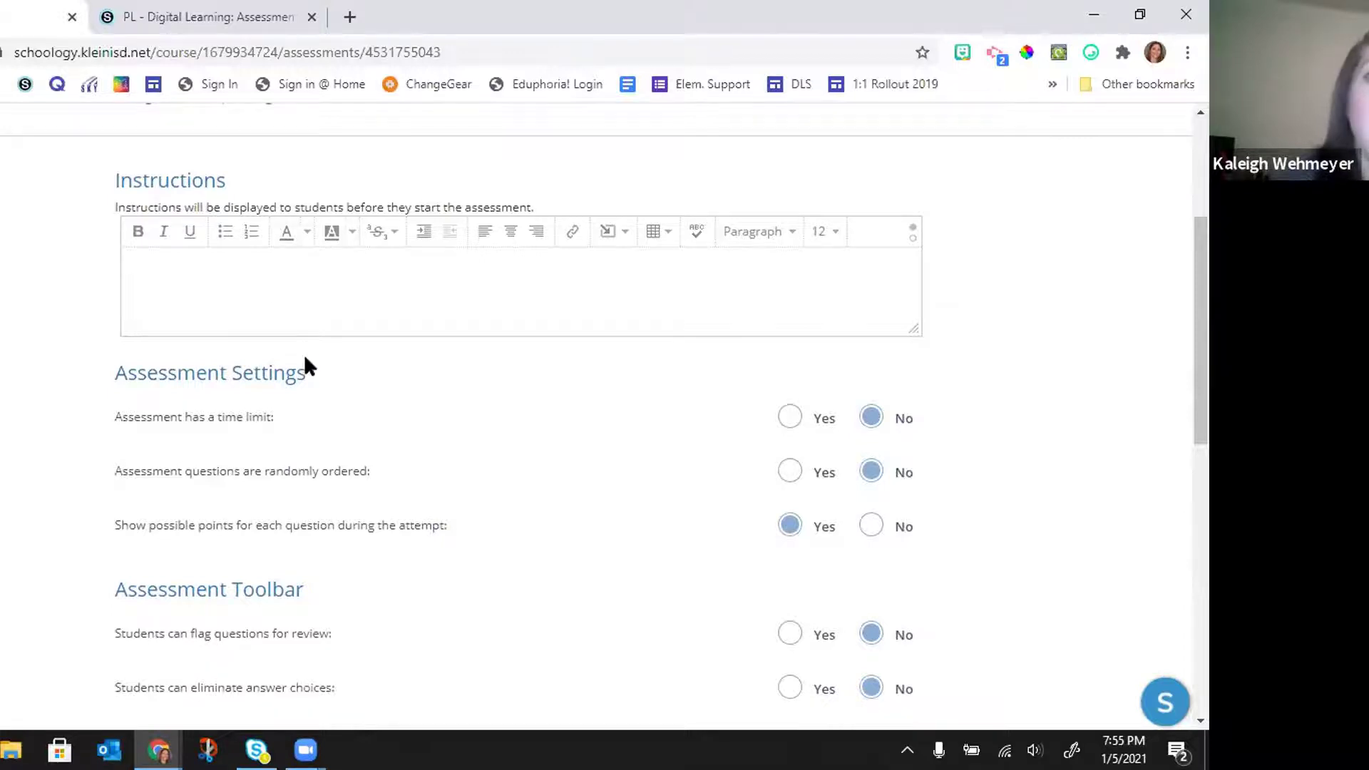
Step: Allow students to flag questions for review and to eliminate answer choices in the assessment toolbar settings
{"action": "scroll", "coordinate": [304, 356], "scroll_direction": "down", "scroll_amount": 2}
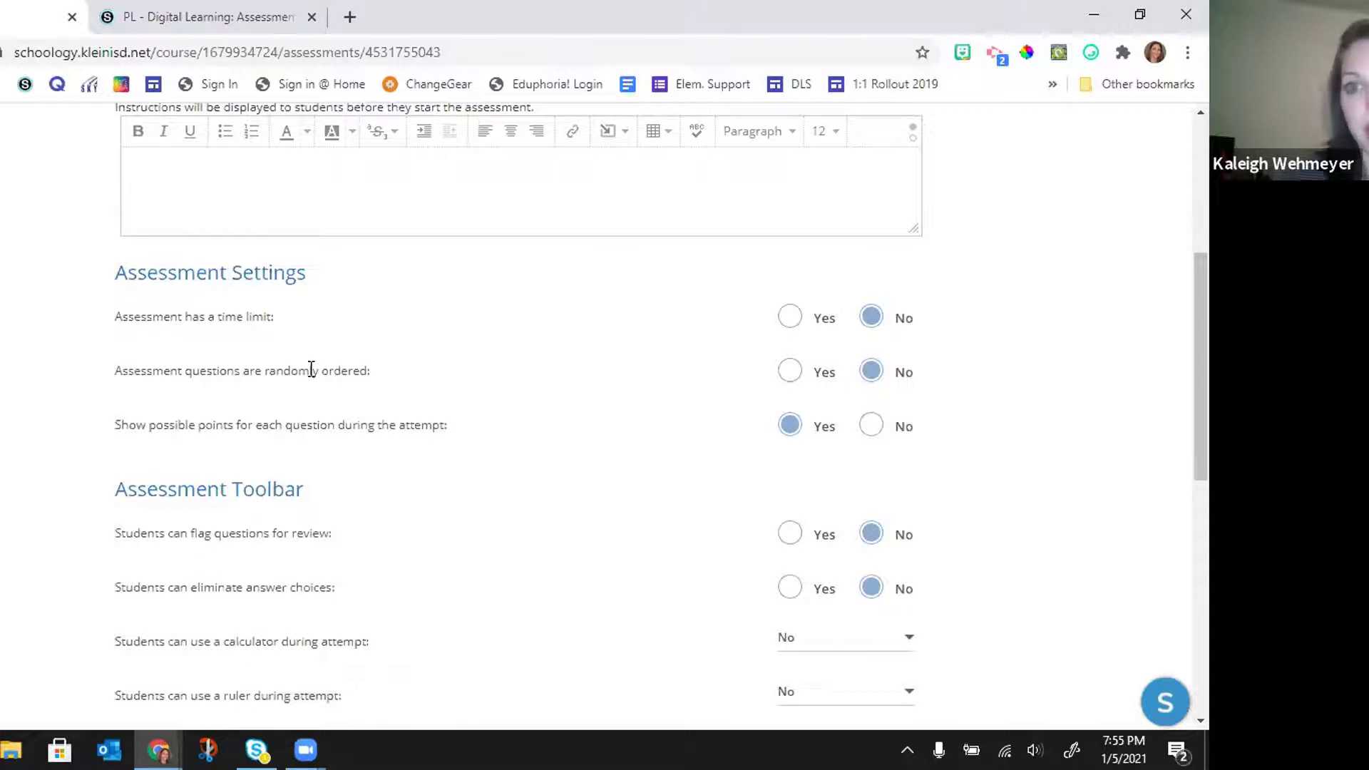
{"action": "scroll", "coordinate": [309, 376], "scroll_direction": "down", "scroll_amount": 3}
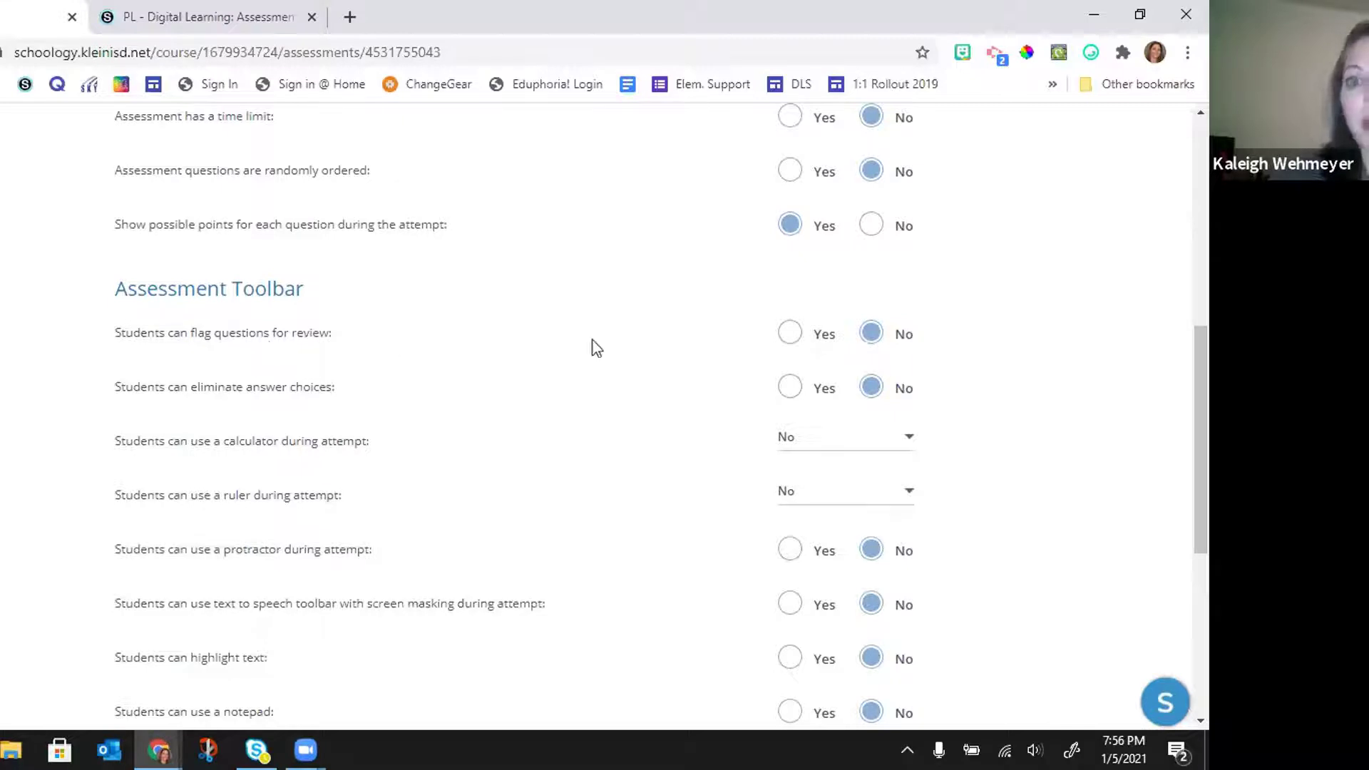
{"action": "left_click", "coordinate": [788, 333]}
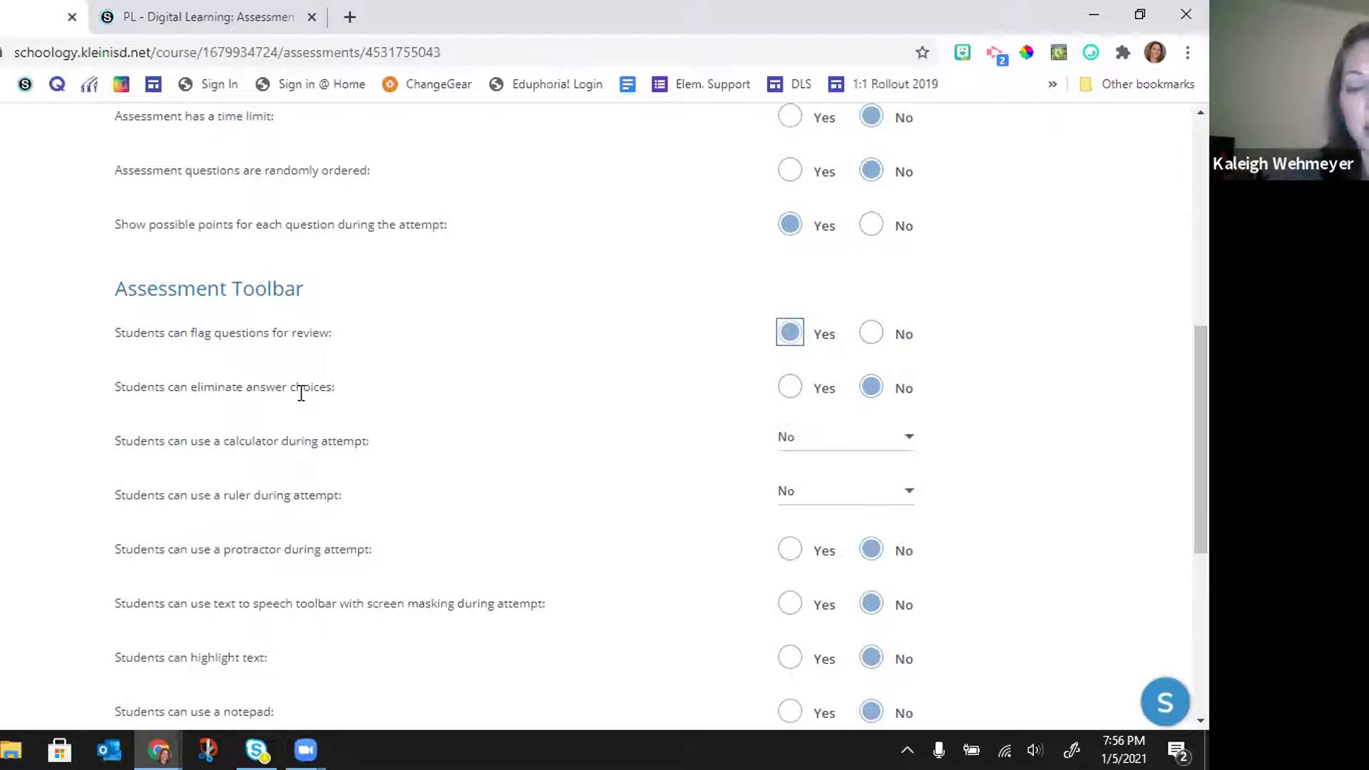
{"action": "left_click", "coordinate": [787, 389]}
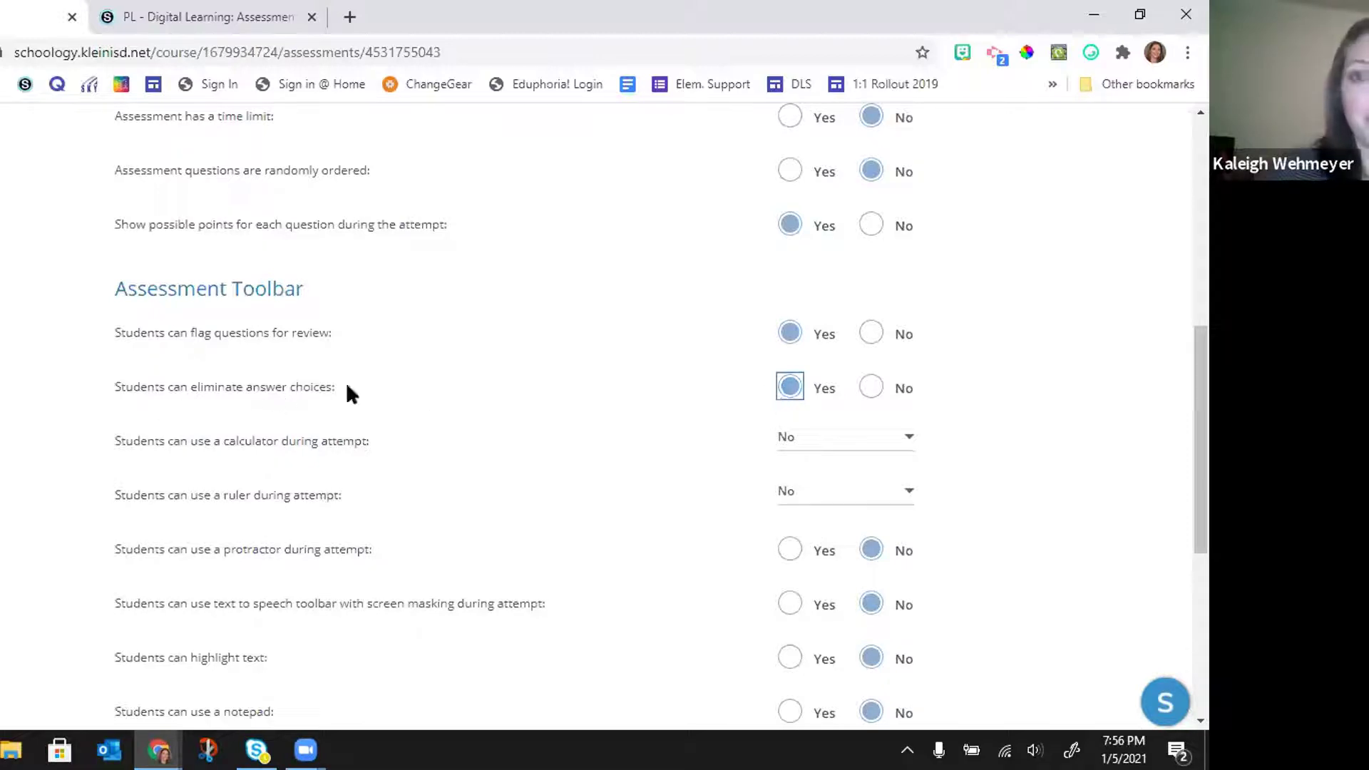
Step: Look over the calculator and ruler choices in the assessment toolbar settings without changing either one
{"action": "scroll", "coordinate": [323, 381], "scroll_direction": "down", "scroll_amount": 1}
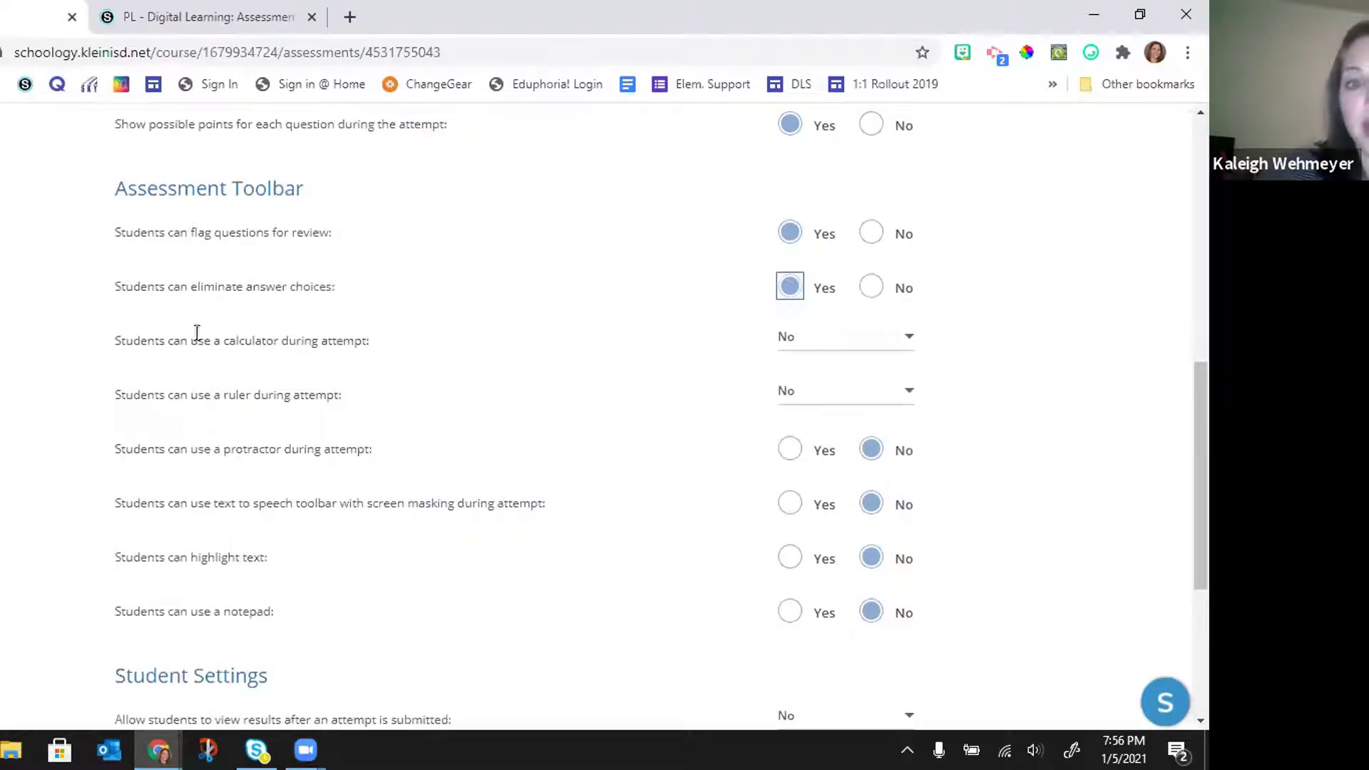
{"action": "left_click", "coordinate": [908, 342]}
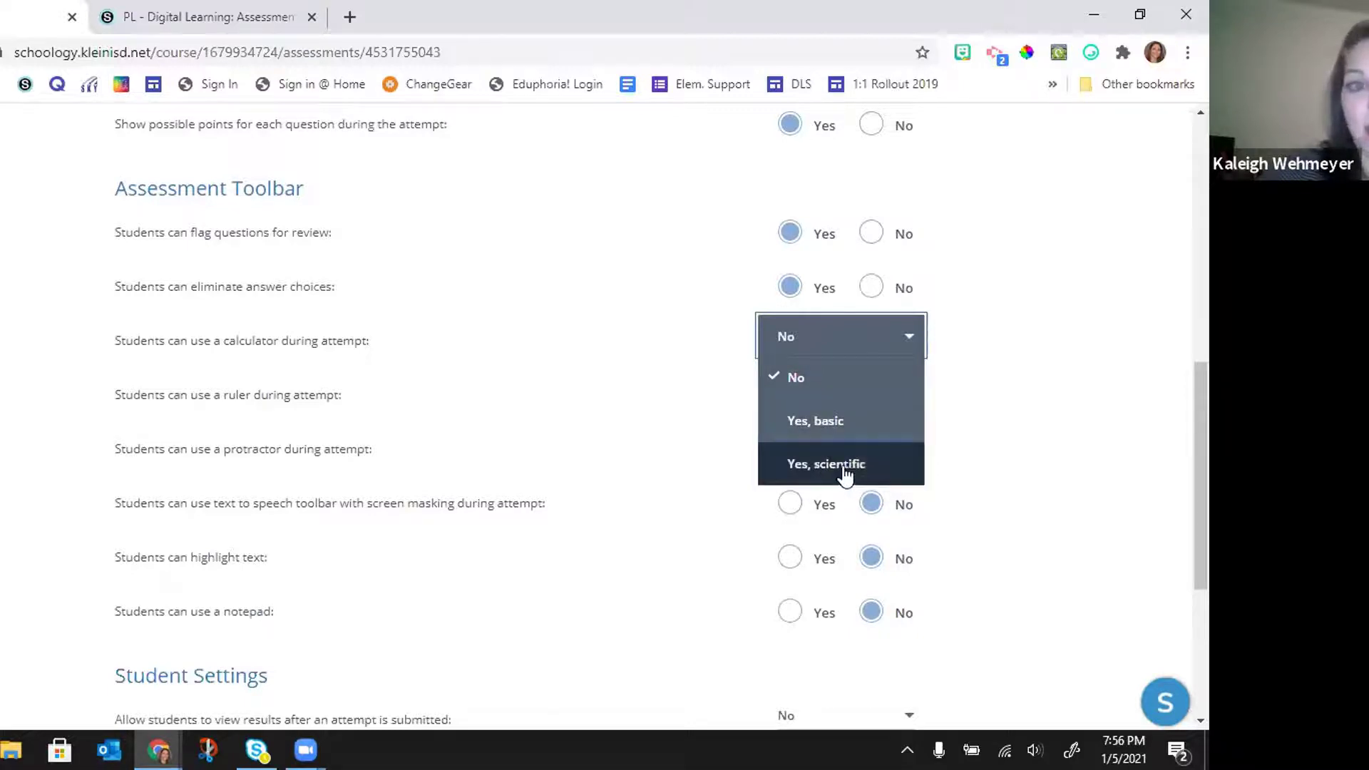
{"action": "left_click", "coordinate": [589, 364]}
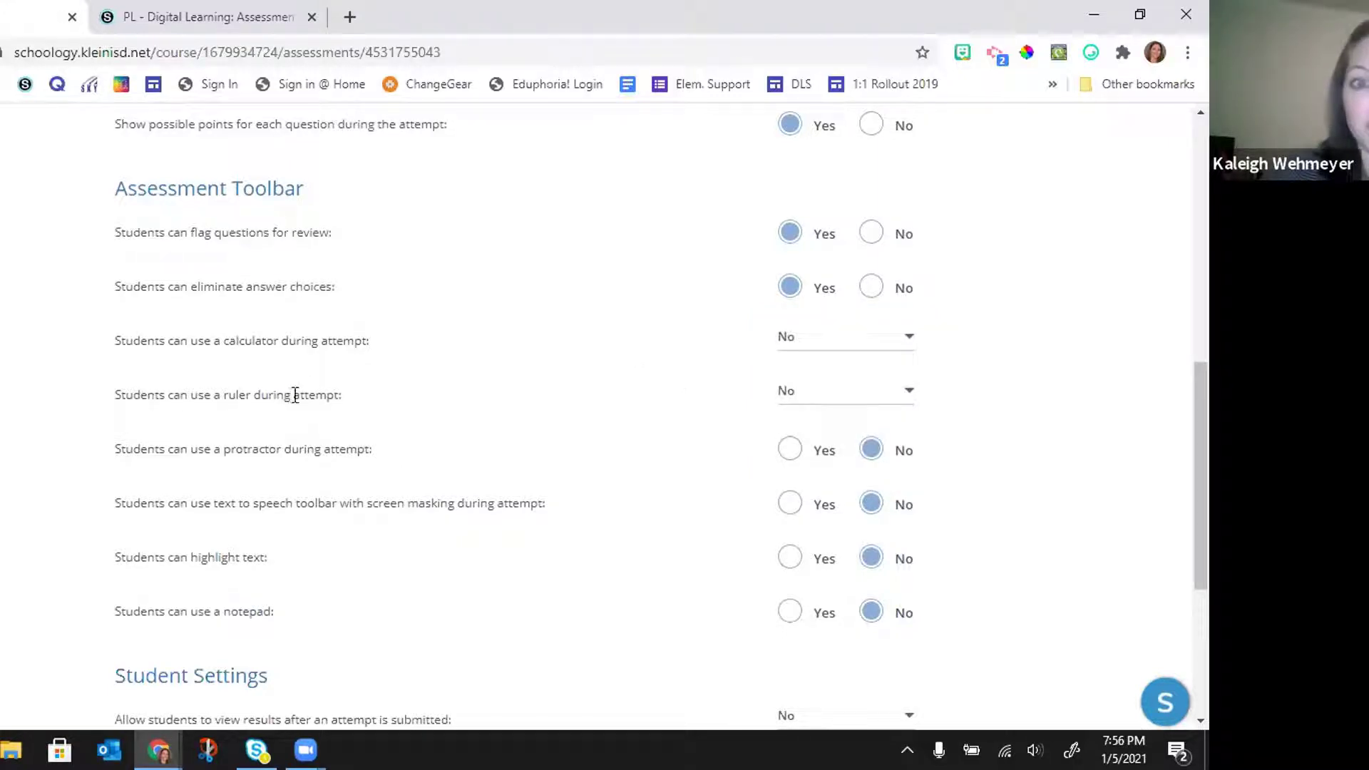
{"action": "left_click", "coordinate": [910, 393]}
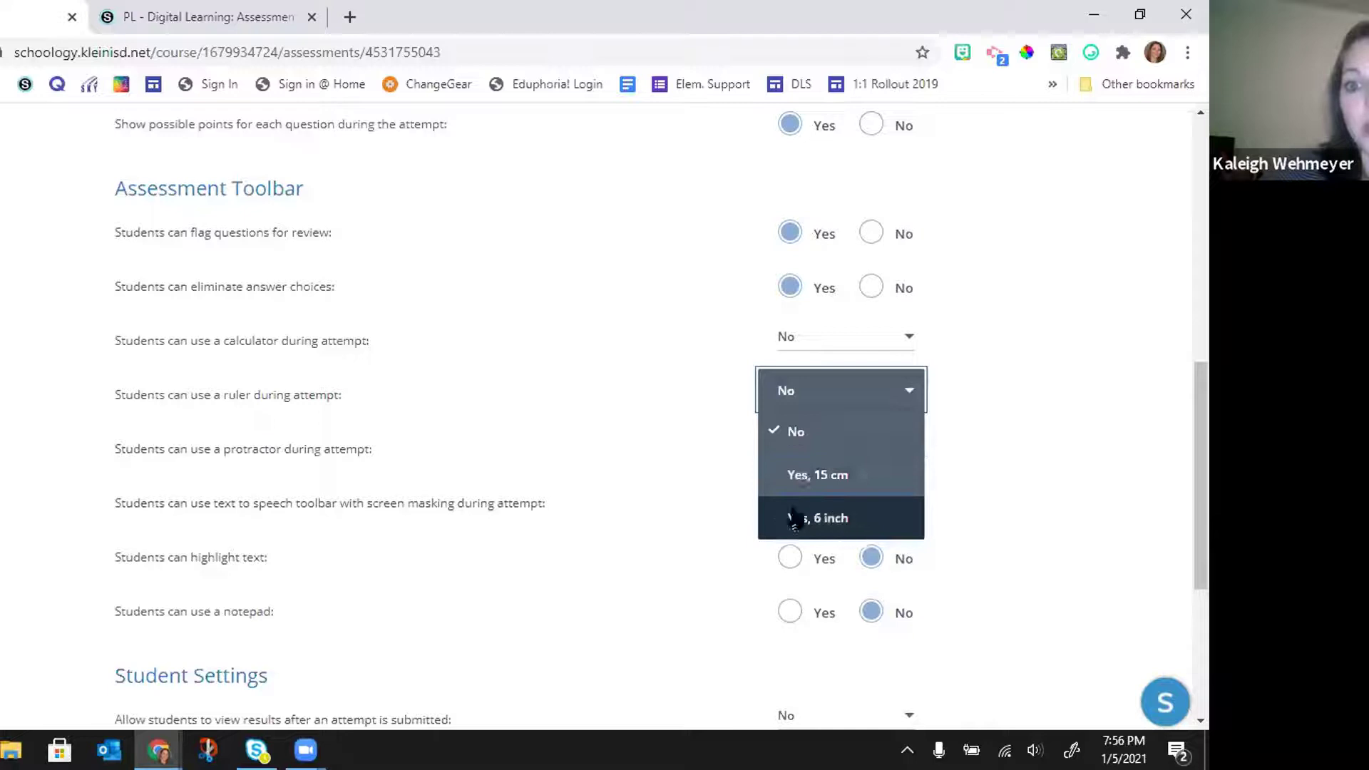
{"action": "left_click", "coordinate": [479, 404]}
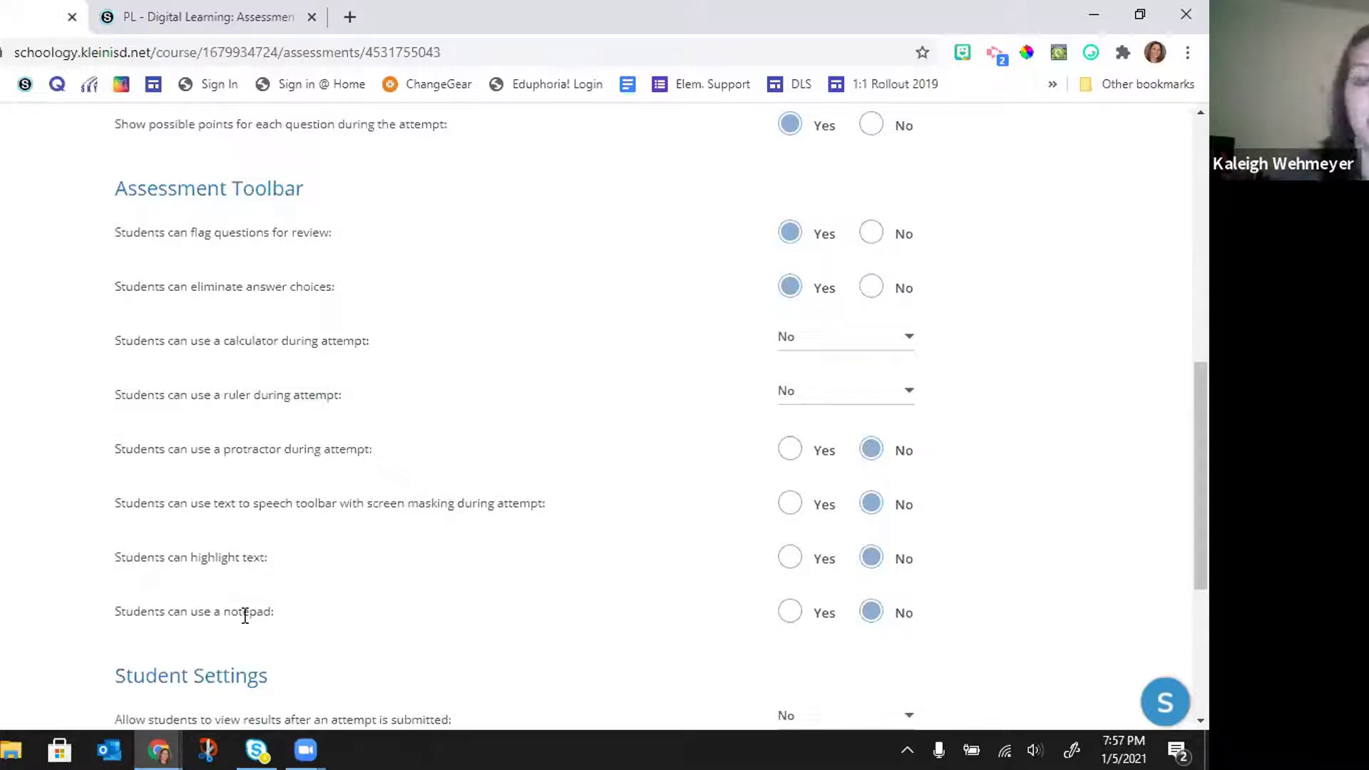
Step: Look over the student settings for viewing results and number of attempts, and save the assessment settings
{"action": "scroll", "coordinate": [335, 556], "scroll_direction": "down", "scroll_amount": 3}
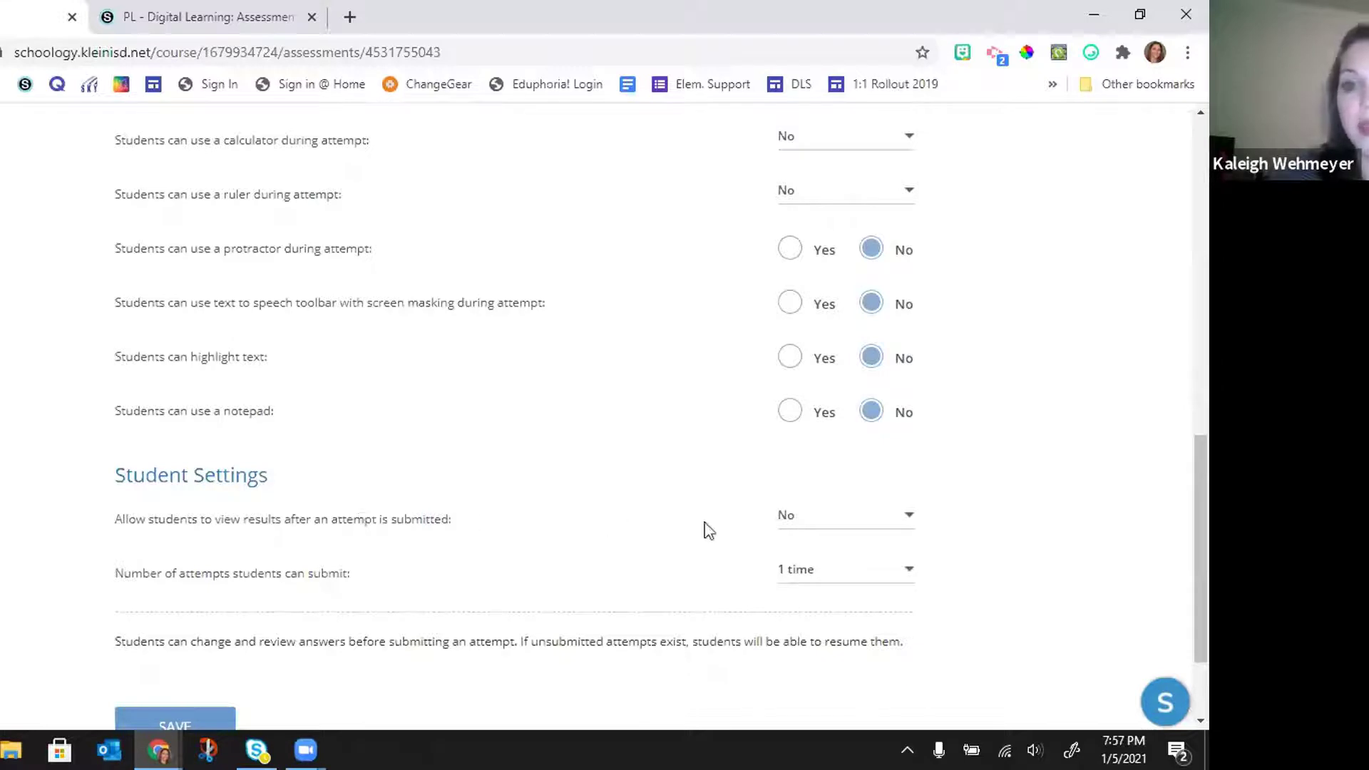
{"action": "left_click", "coordinate": [912, 521]}
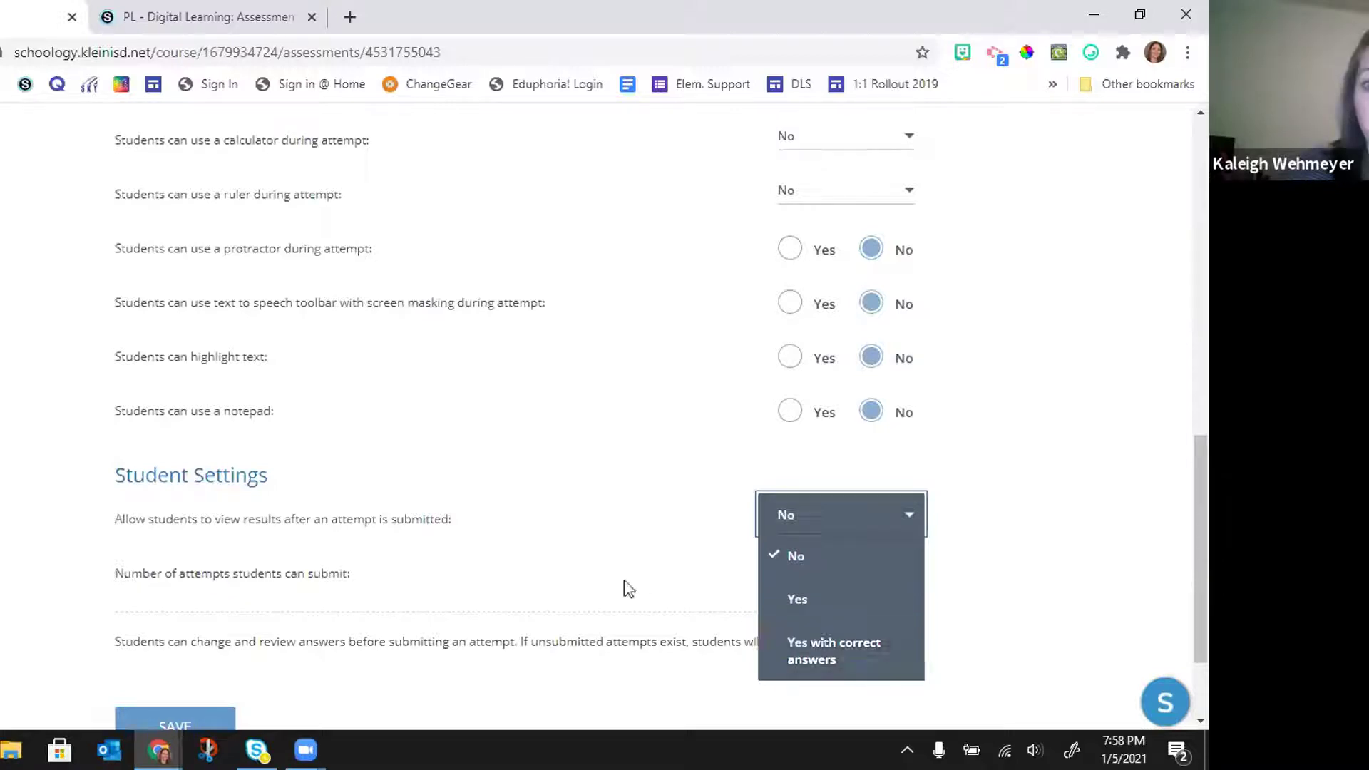
{"action": "left_click", "coordinate": [263, 574]}
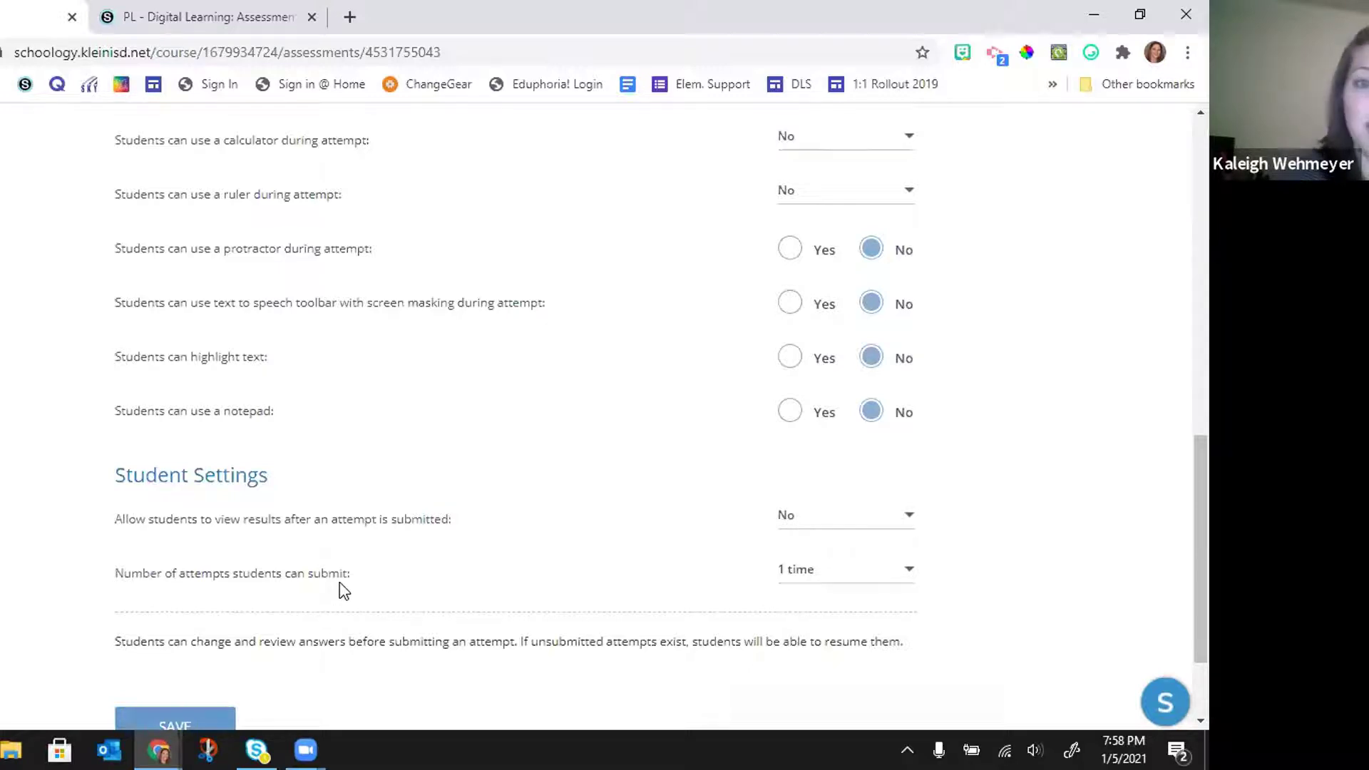
{"action": "left_click", "coordinate": [911, 570]}
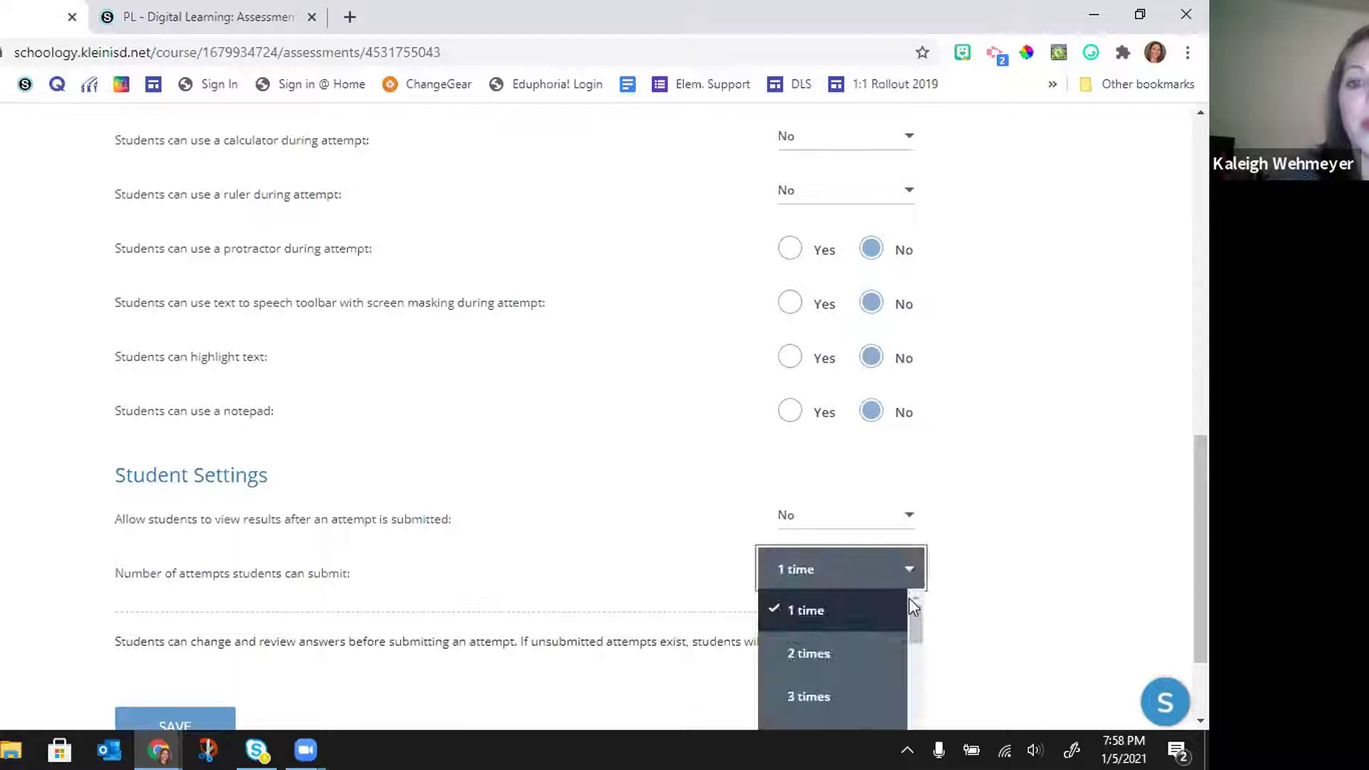
{"action": "left_click_drag", "start_coordinate": [916, 624], "coordinate": [907, 734]}
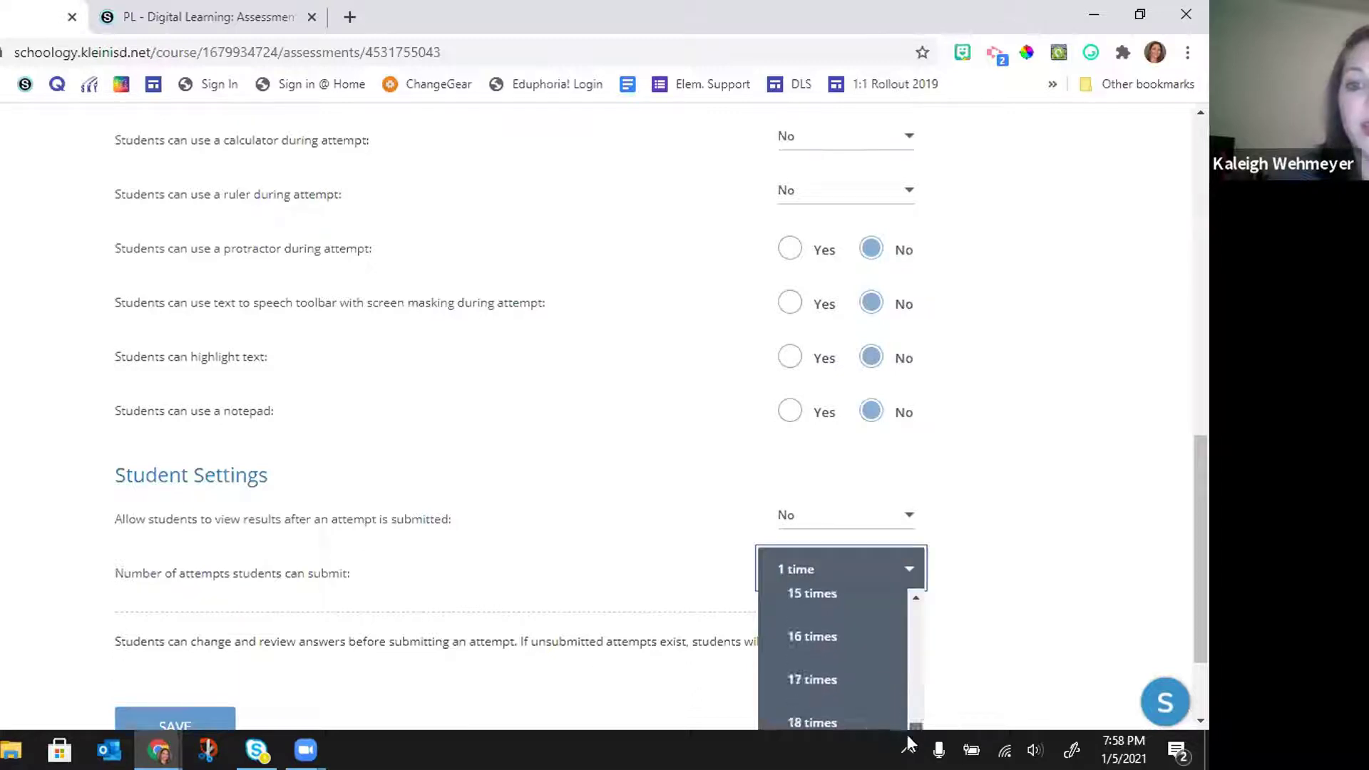
{"action": "scroll", "coordinate": [862, 683], "scroll_direction": "down", "scroll_amount": 1}
{"action": "scroll", "coordinate": [669, 600], "scroll_direction": "down", "scroll_amount": 2}
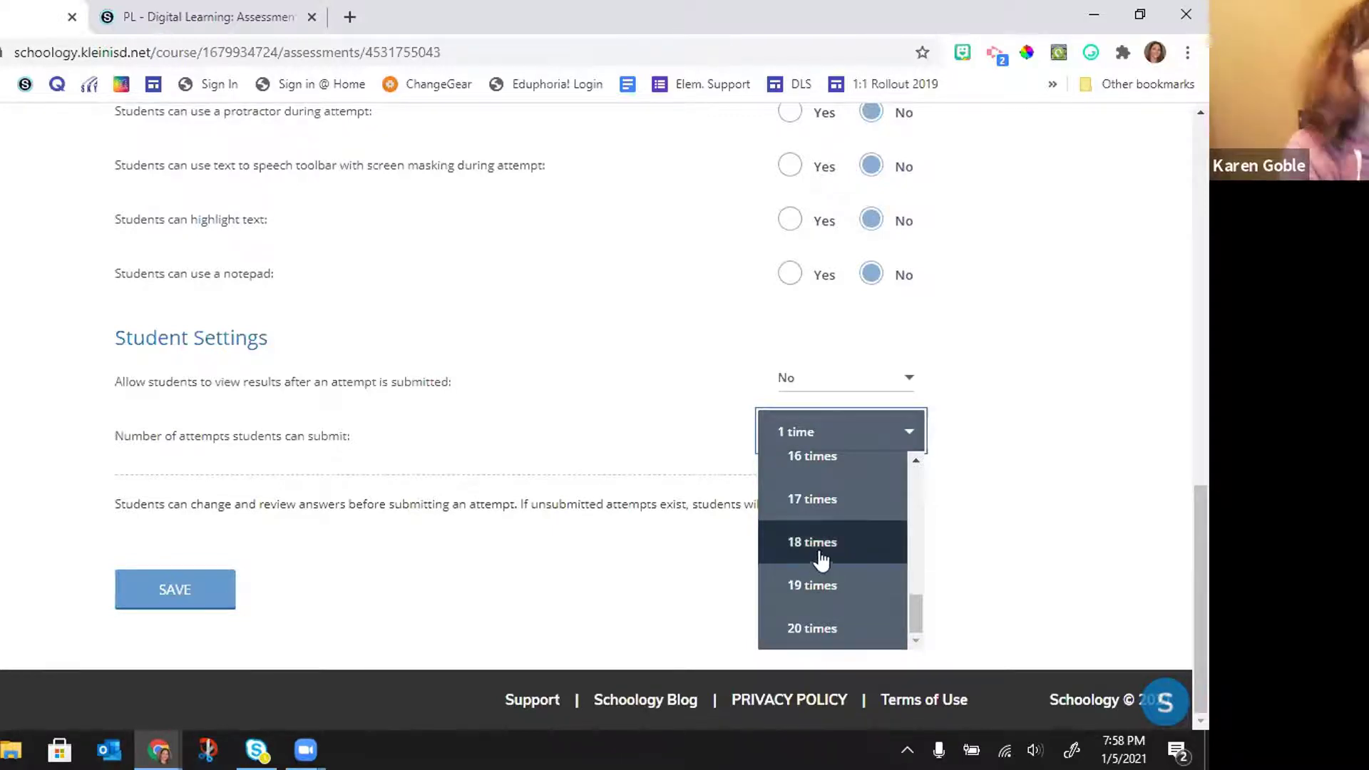
{"action": "scroll", "coordinate": [827, 560], "scroll_direction": "up", "scroll_amount": 9}
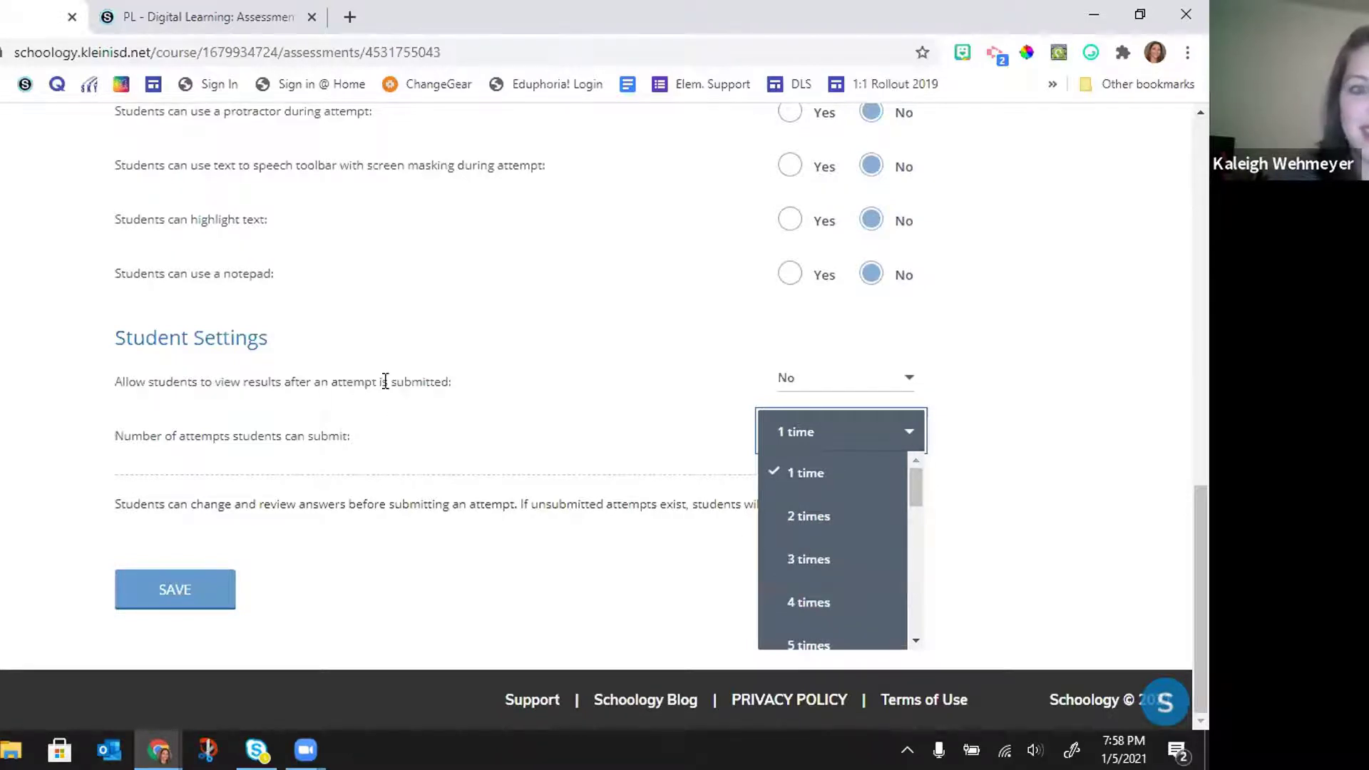
{"action": "left_click", "coordinate": [176, 589]}
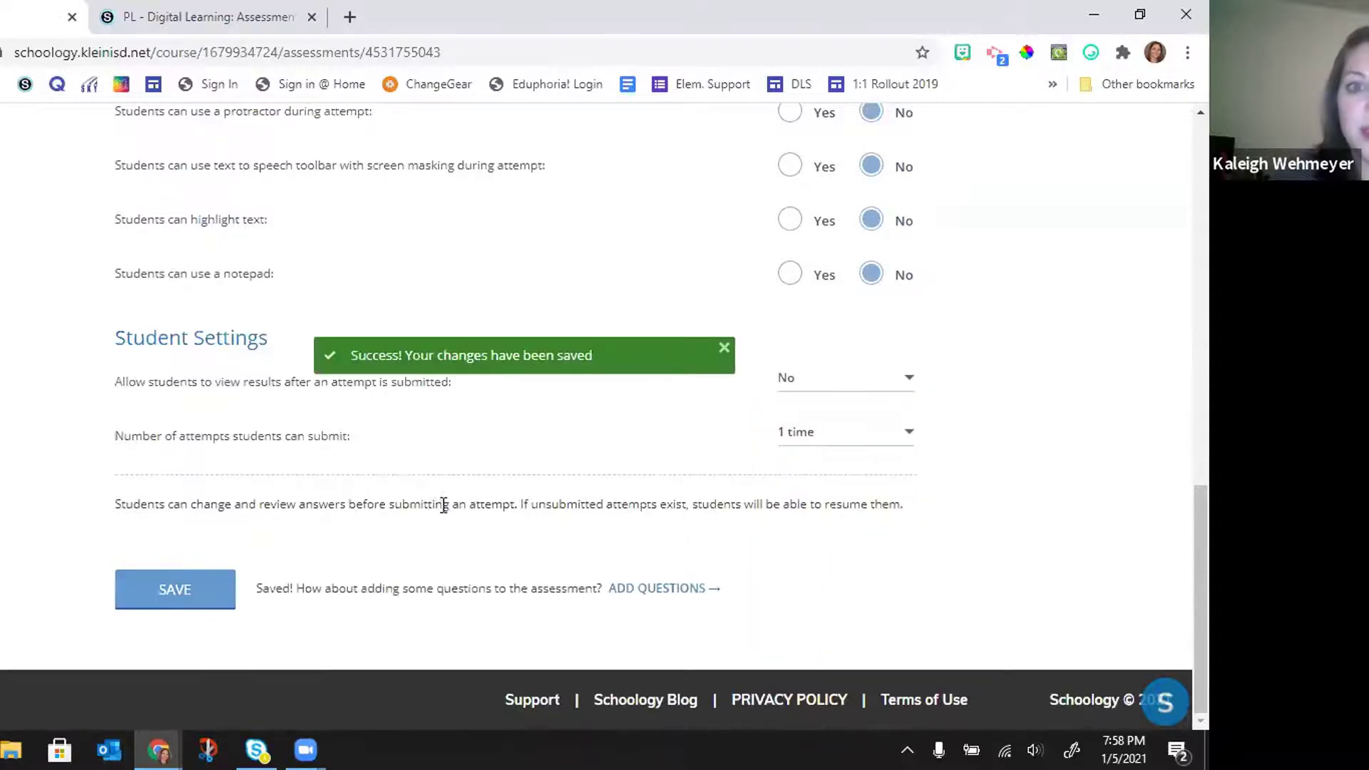
{"action": "scroll", "coordinate": [448, 499], "scroll_direction": "up", "scroll_amount": 15}
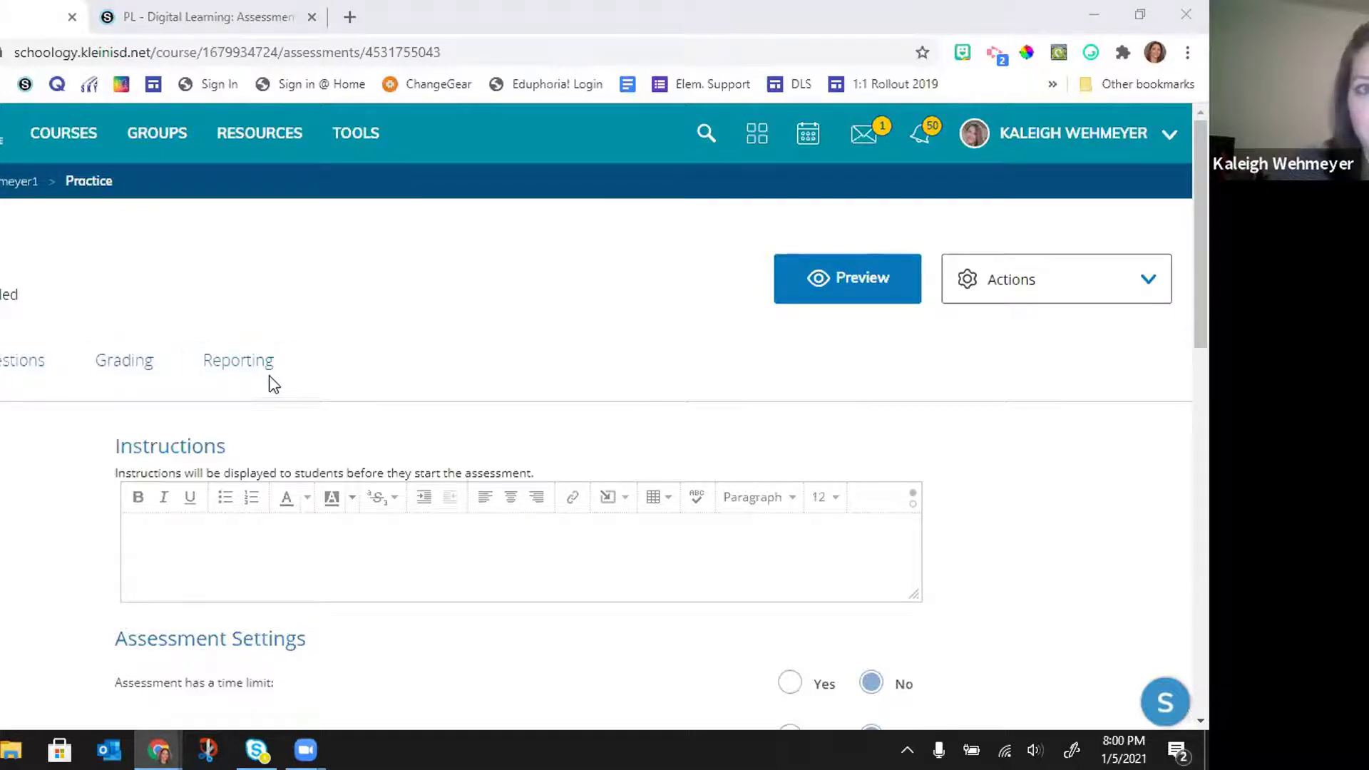
Step: Switch to the PL - Digital Learning: Assessments course materials and view the actions available for the sample assessment
{"action": "left_click", "coordinate": [192, 17]}
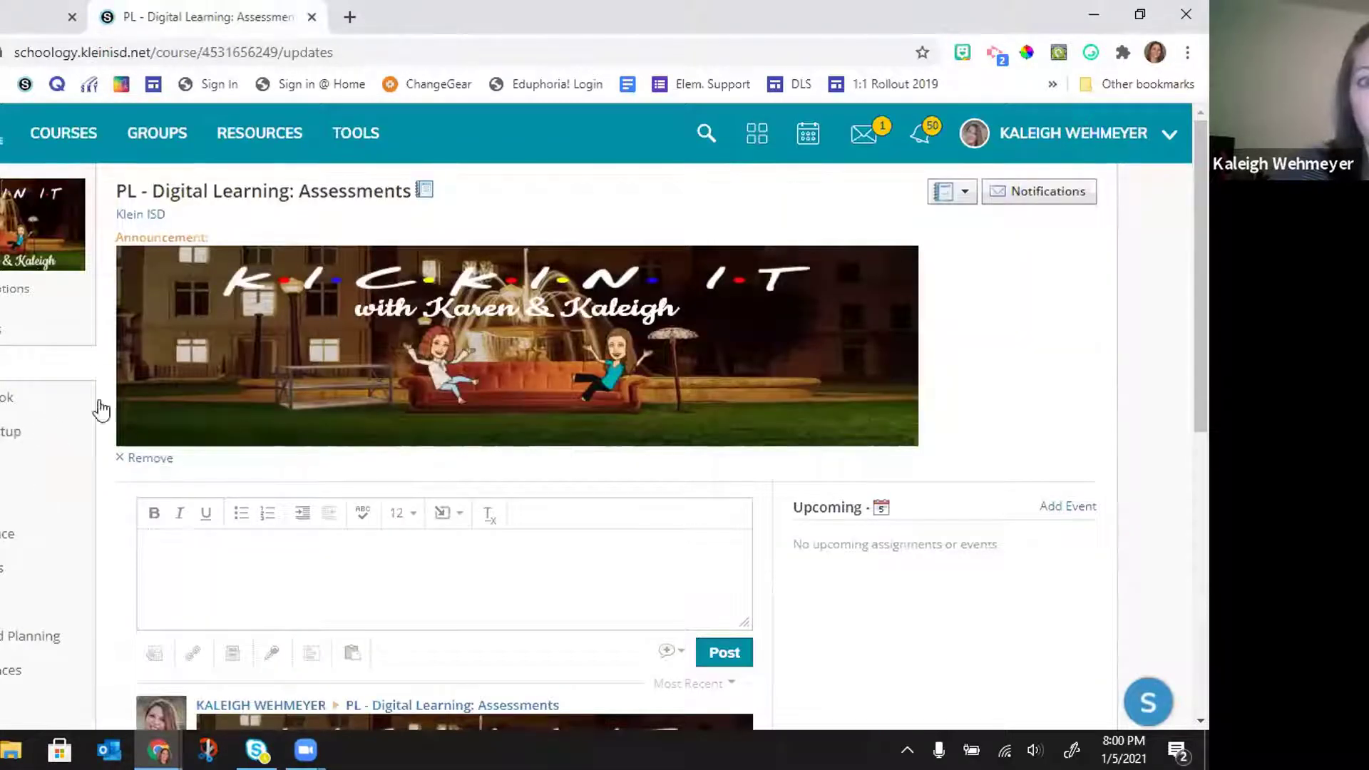
{"action": "scroll", "coordinate": [255, 455], "scroll_direction": "down", "scroll_amount": 8}
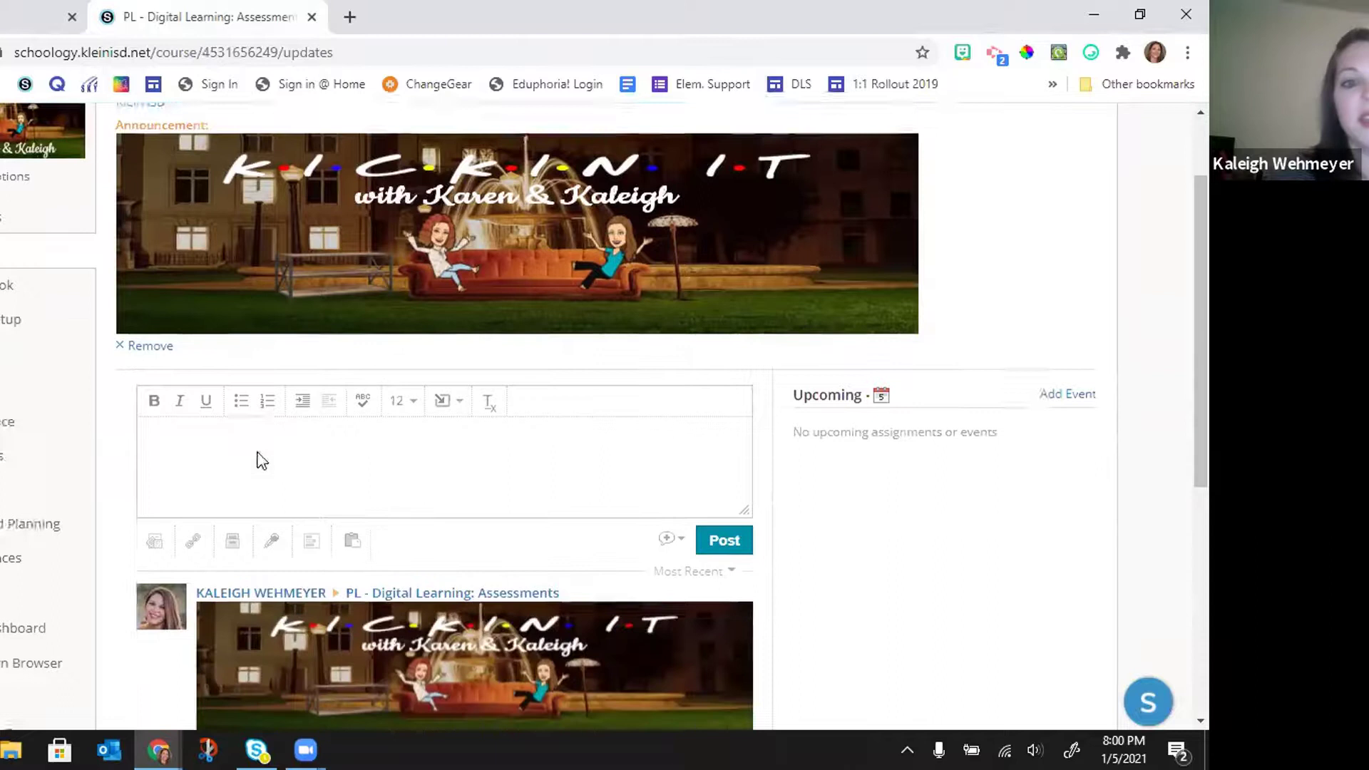
{"action": "scroll", "coordinate": [261, 444], "scroll_direction": "up", "scroll_amount": 8}
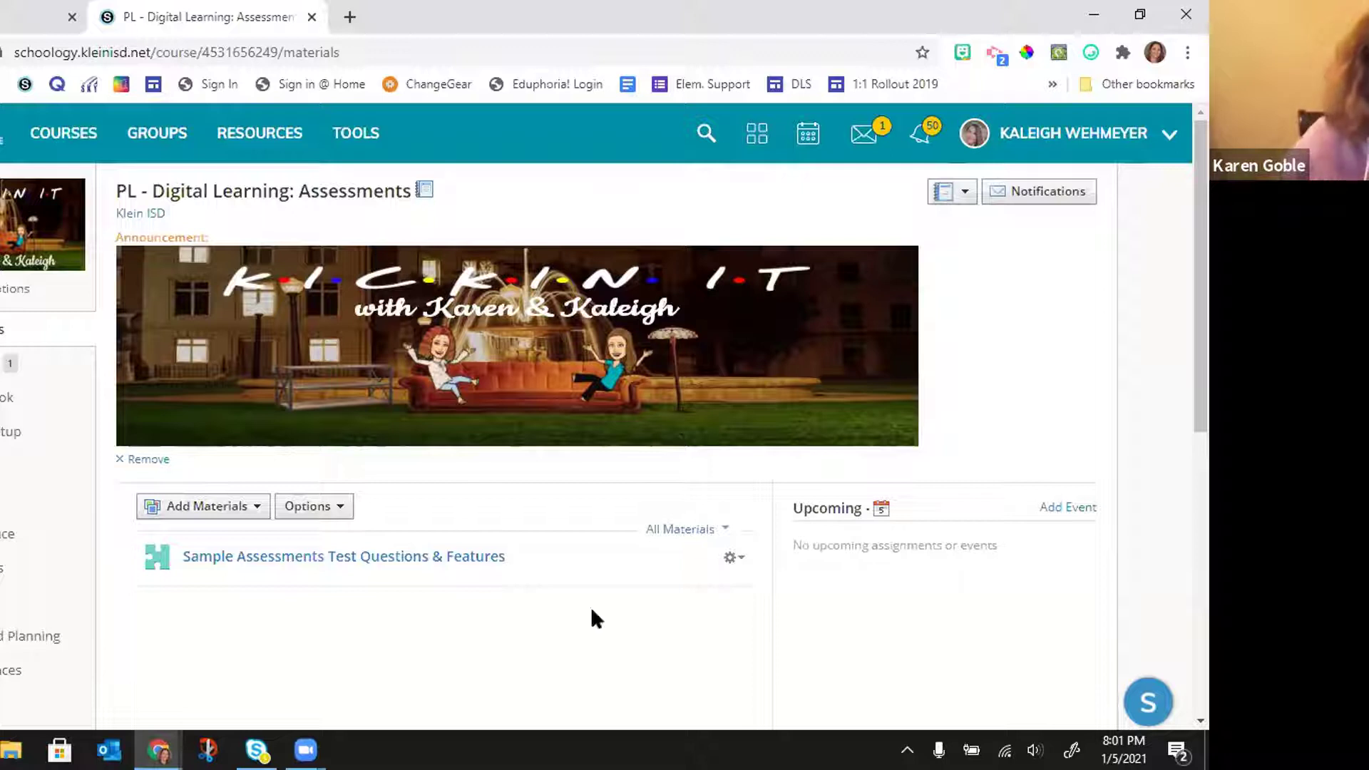
{"action": "left_click", "coordinate": [740, 564]}
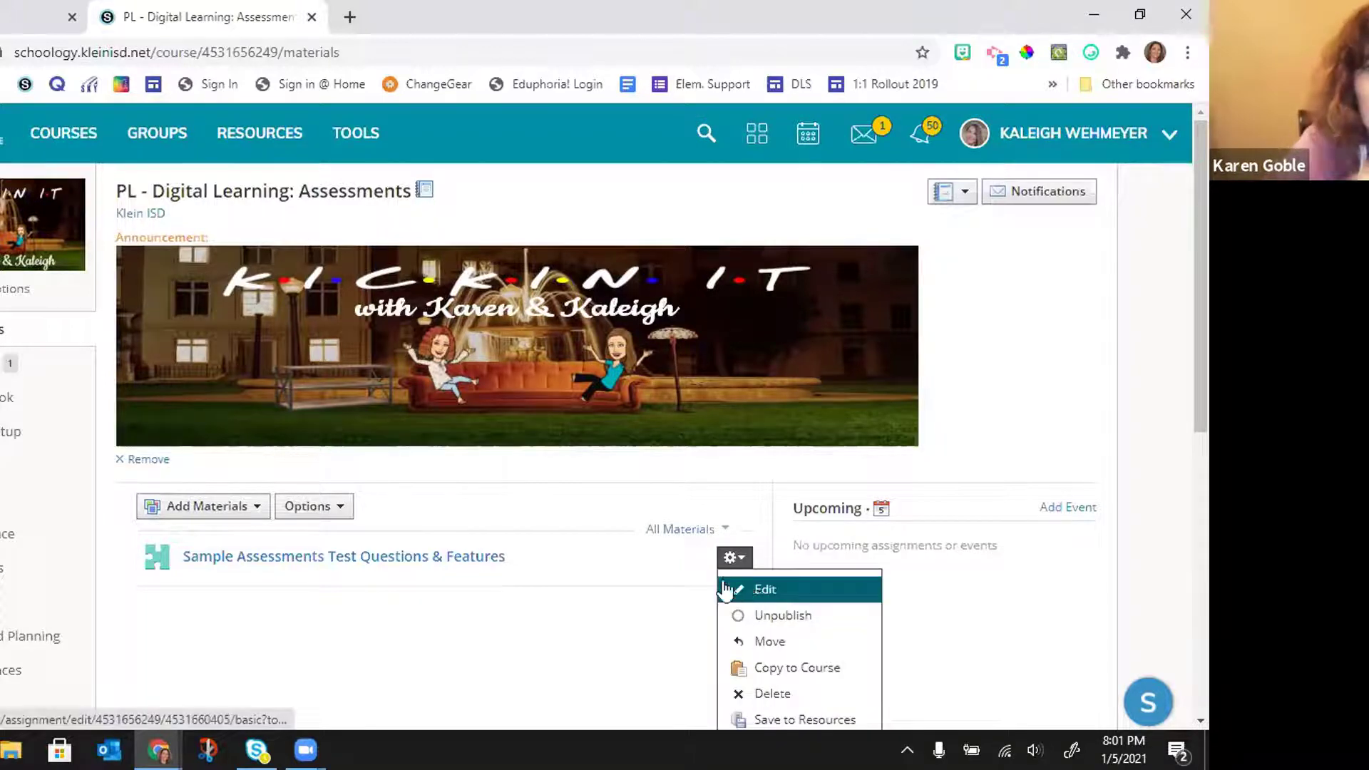
Step: Return from the Practice assessment to the Practice course's materials list
{"action": "left_click", "coordinate": [411, 255]}
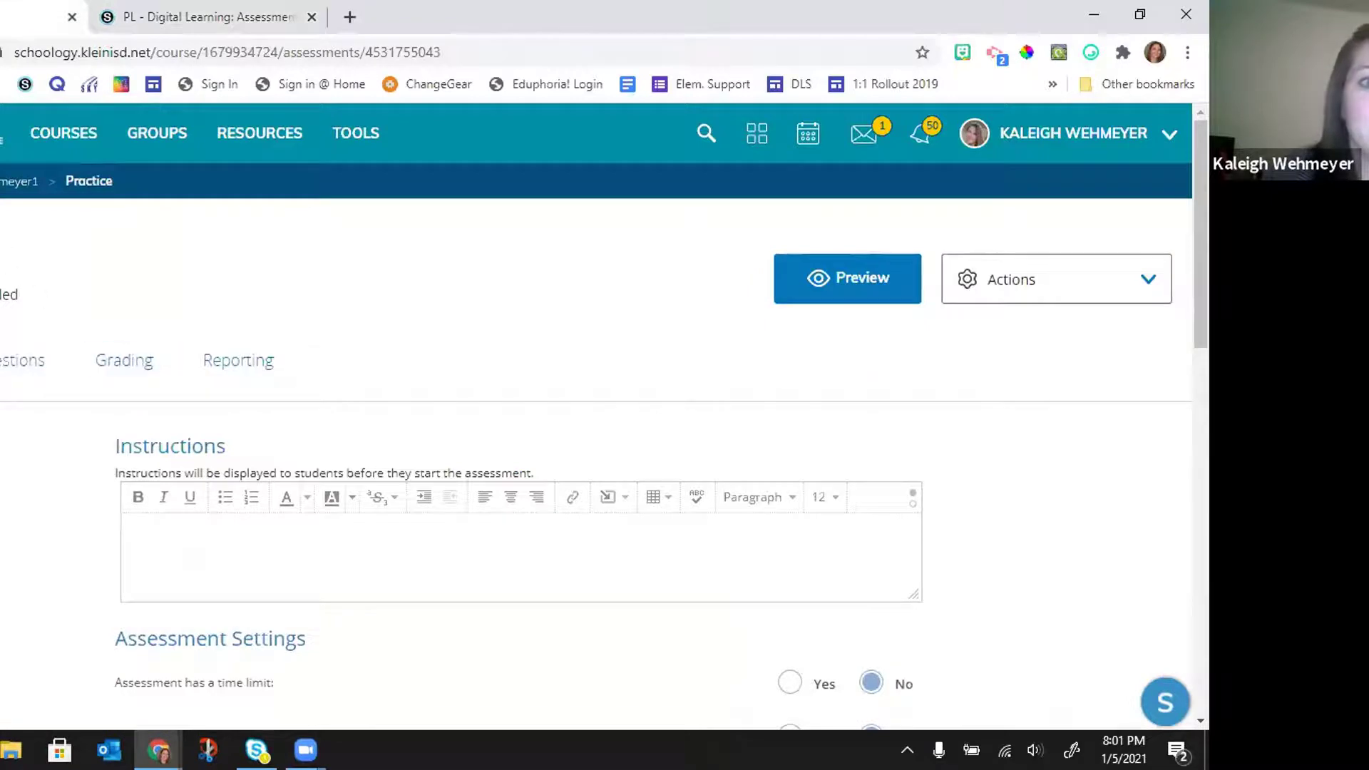
{"action": "left_click", "coordinate": [13, 187]}
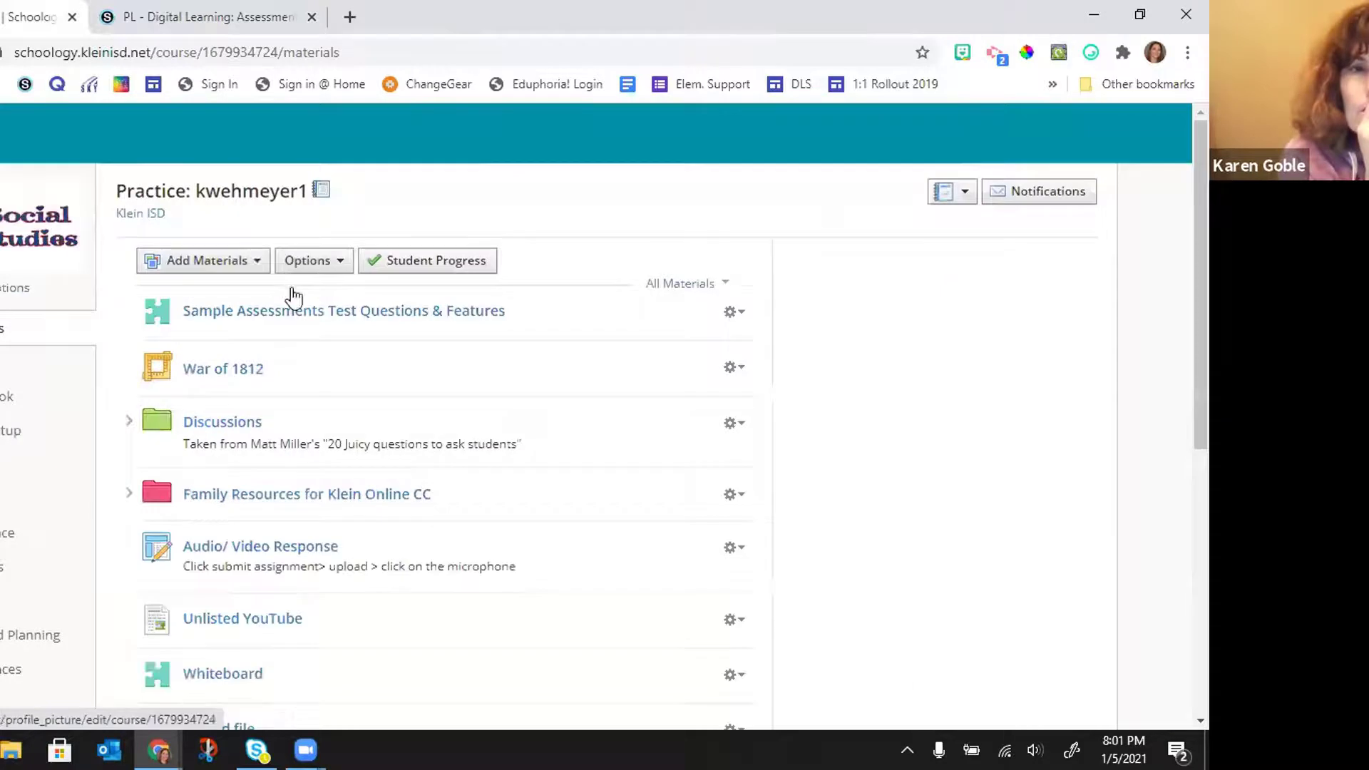
Step: Open the Practice assessment at the end of the materials list for editing and clear its due date
{"action": "scroll", "coordinate": [290, 313], "scroll_direction": "down", "scroll_amount": 12}
{"action": "scroll", "coordinate": [277, 385], "scroll_direction": "down", "scroll_amount": 15}
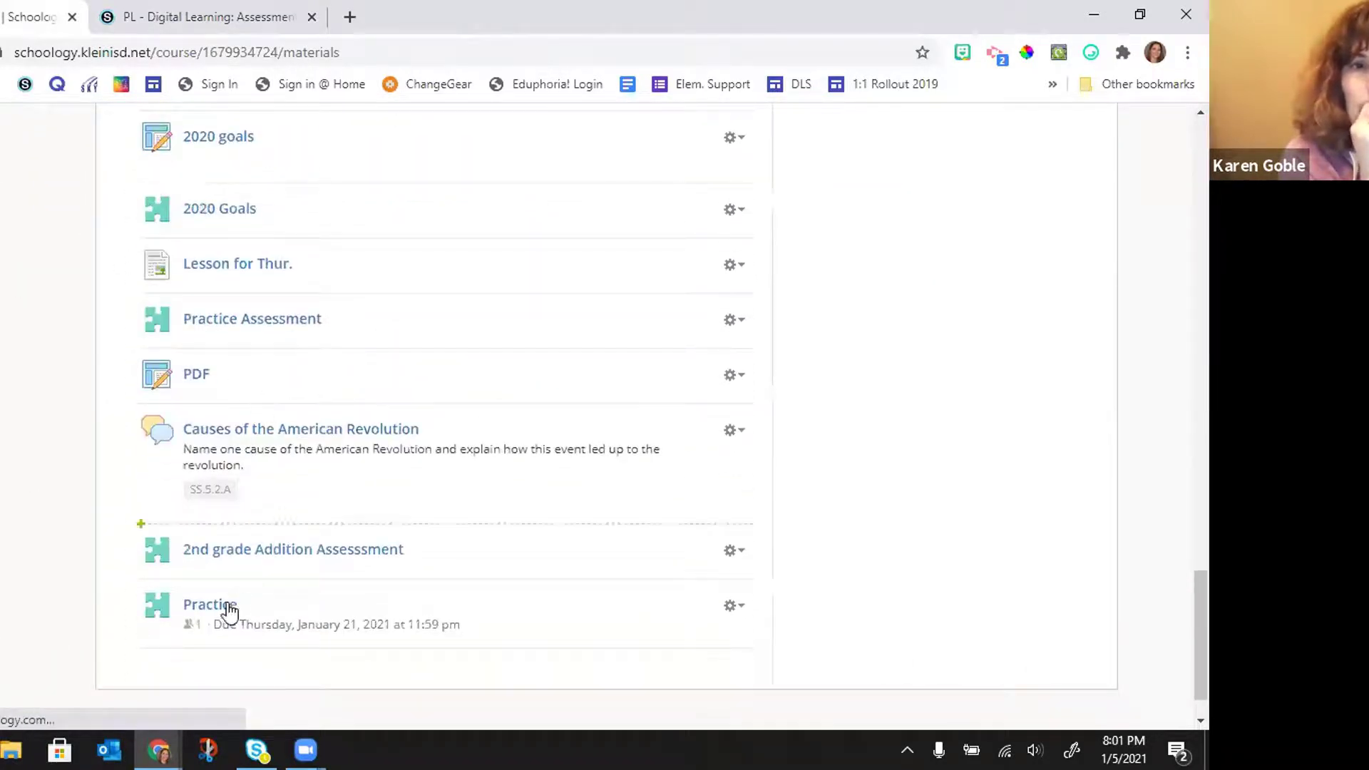
{"action": "left_click", "coordinate": [734, 608]}
{"action": "left_click", "coordinate": [731, 634]}
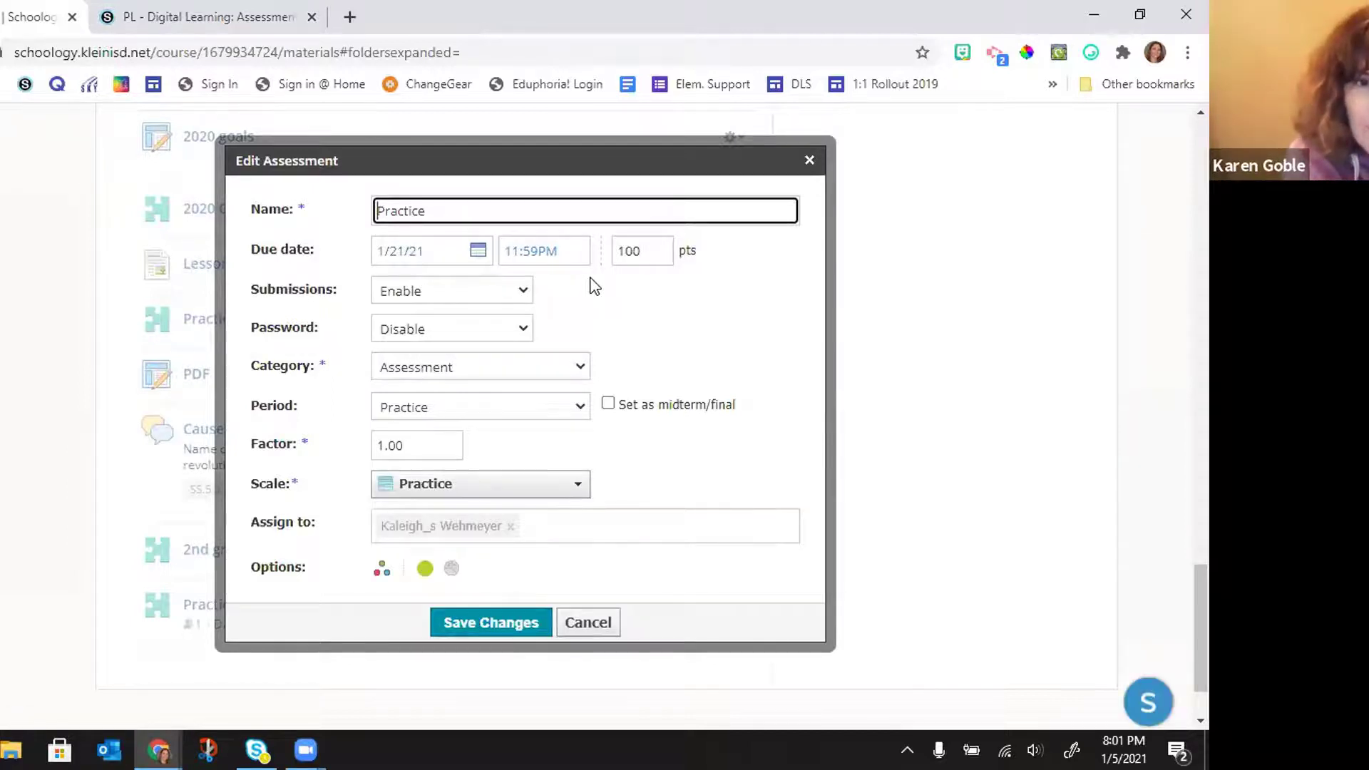
{"action": "left_click", "coordinate": [437, 255]}
{"action": "left_click_drag", "start_coordinate": [436, 255], "coordinate": [348, 244]}
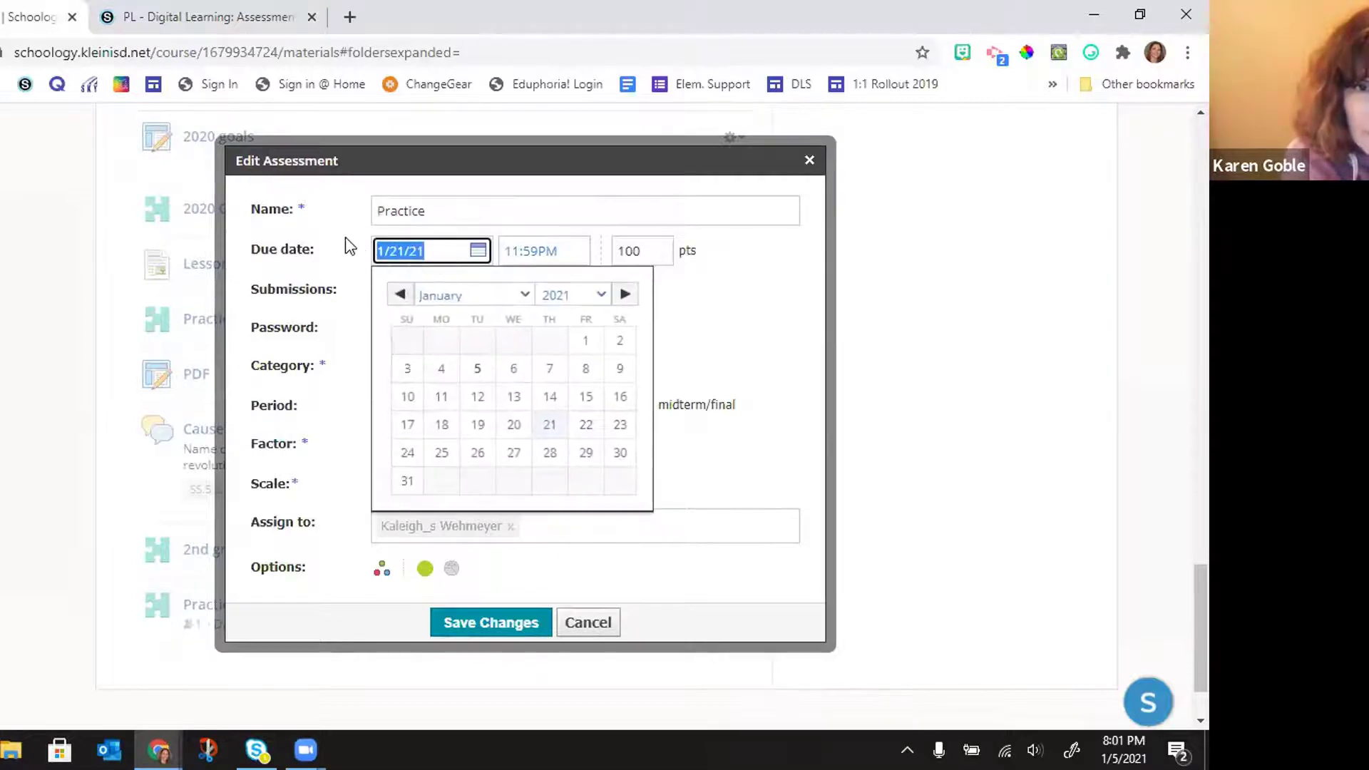
{"action": "key", "text": "BackSpace"}
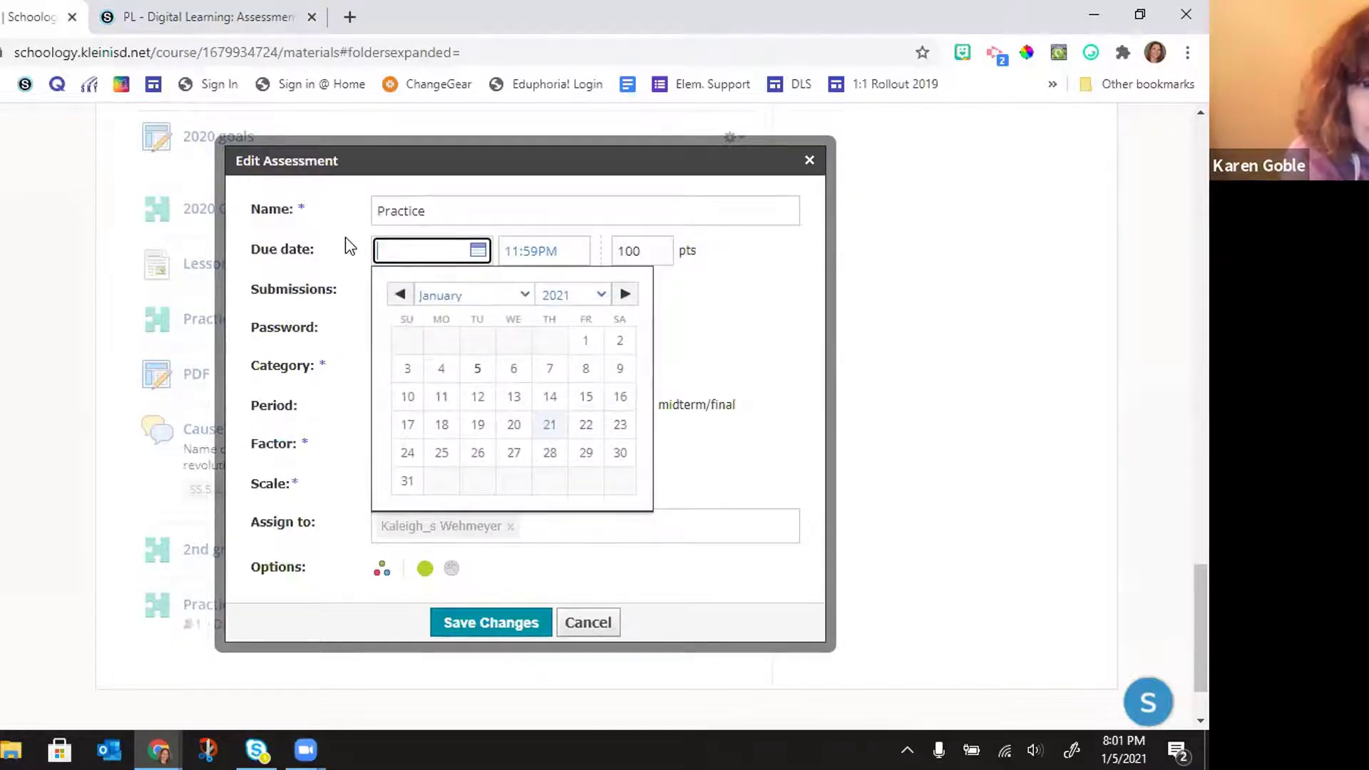
Step: Clear the Practice assessment's due time and save the changes to the assessment
{"action": "left_click", "coordinate": [559, 254]}
{"action": "left_click_drag", "start_coordinate": [504, 251], "coordinate": [568, 251]}
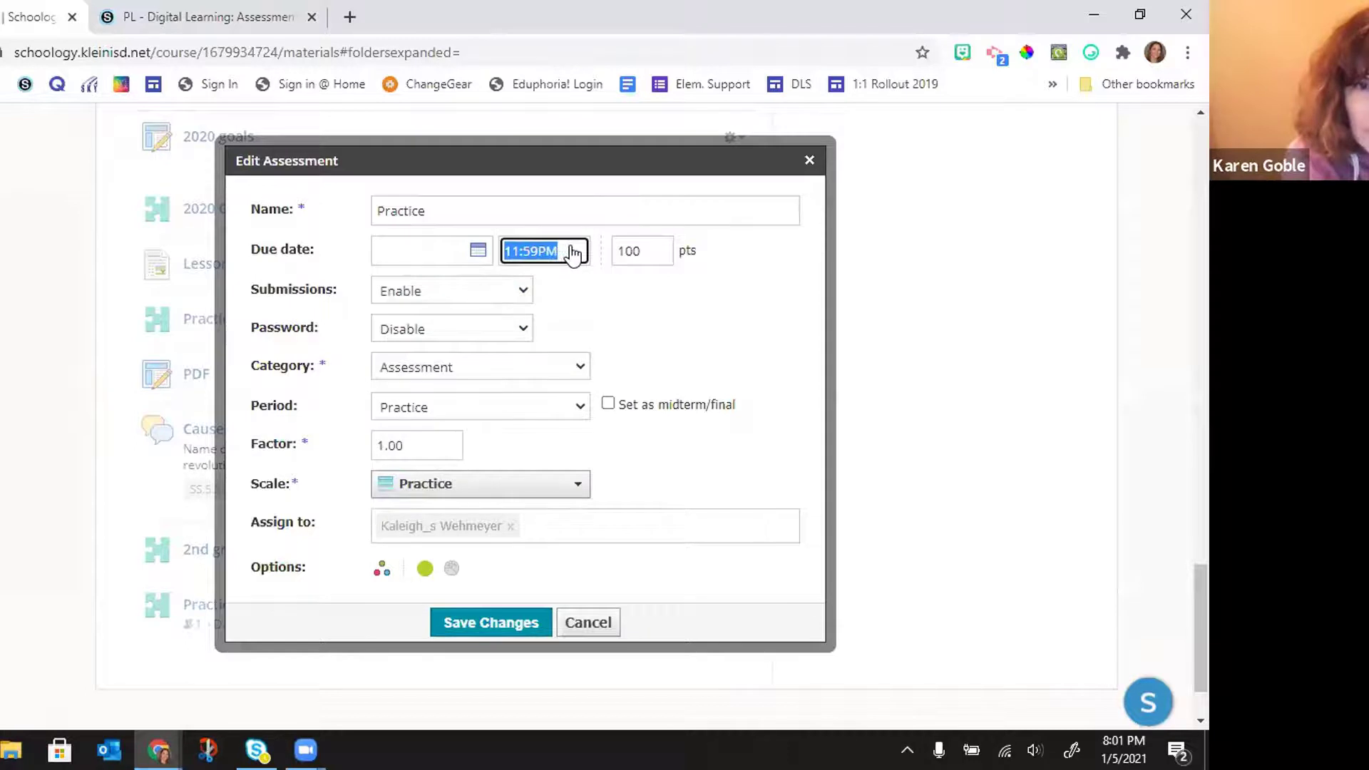
{"action": "key", "text": "BackSpace"}
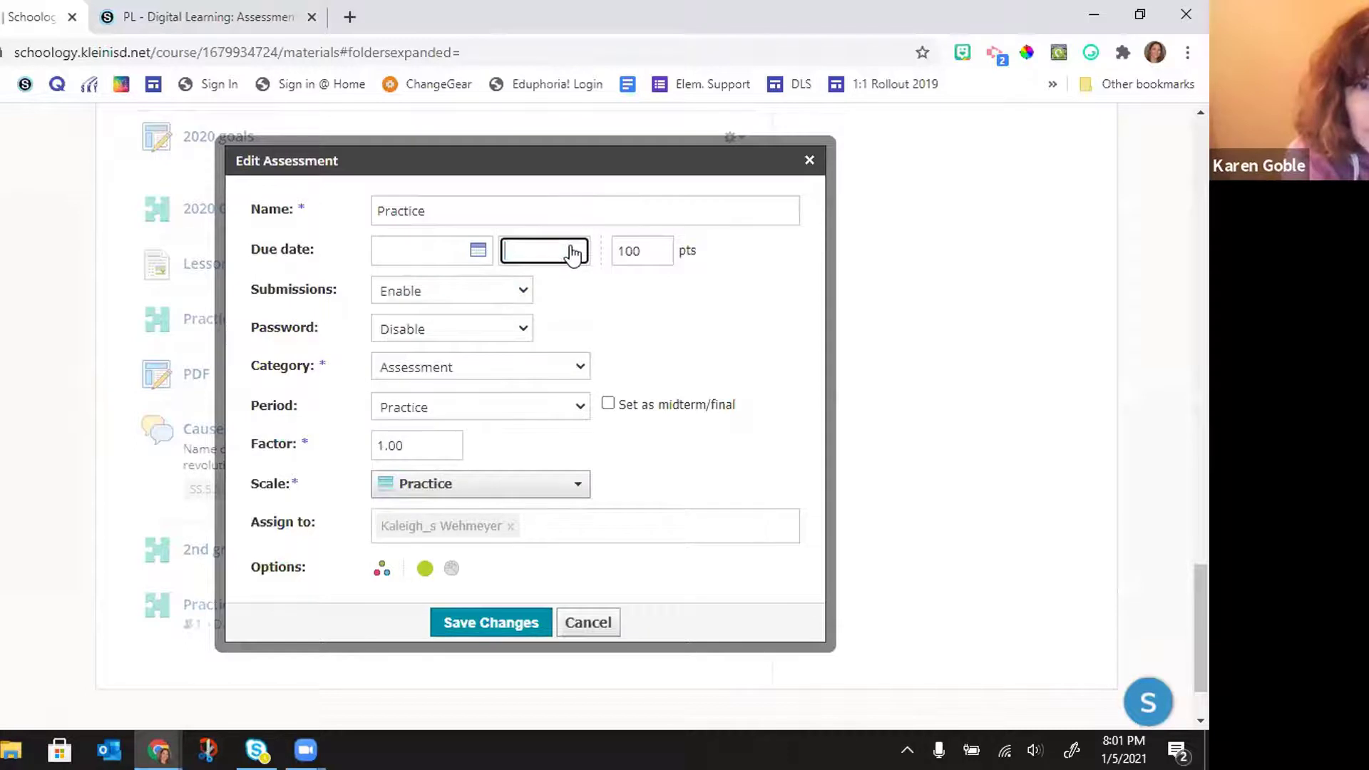
{"action": "left_click", "coordinate": [492, 623]}
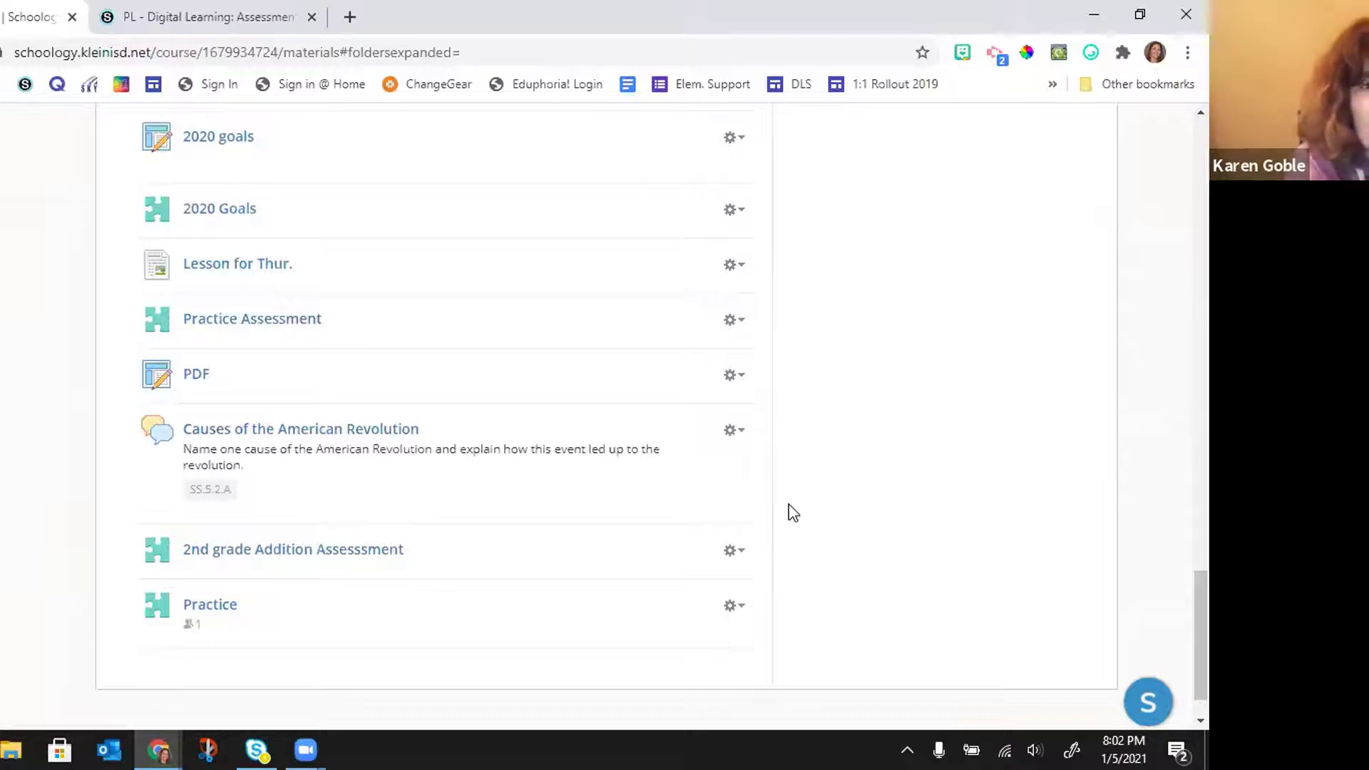
Step: Open the Practice course's gradebook
{"action": "scroll", "coordinate": [499, 510], "scroll_direction": "up", "scroll_amount": 20}
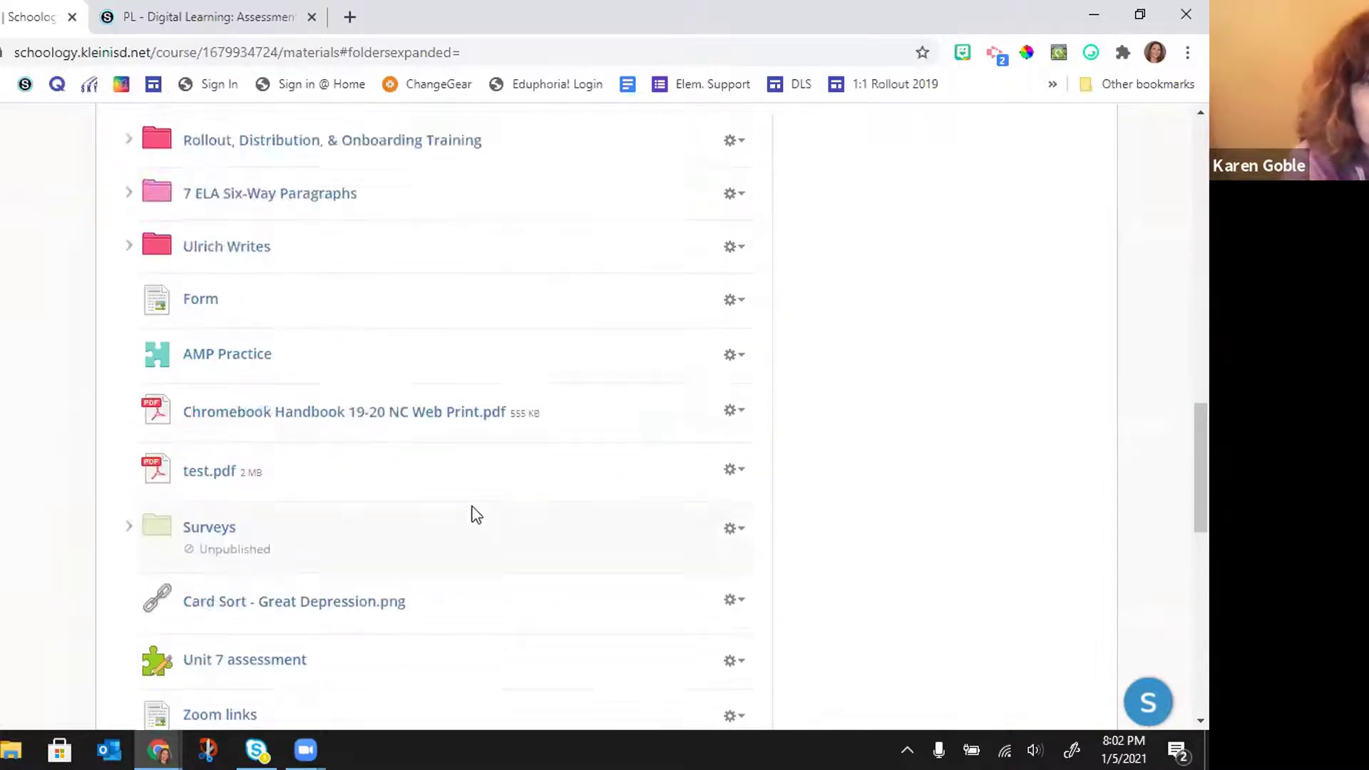
{"action": "scroll", "coordinate": [11, 285], "scroll_direction": "up", "scroll_amount": 7}
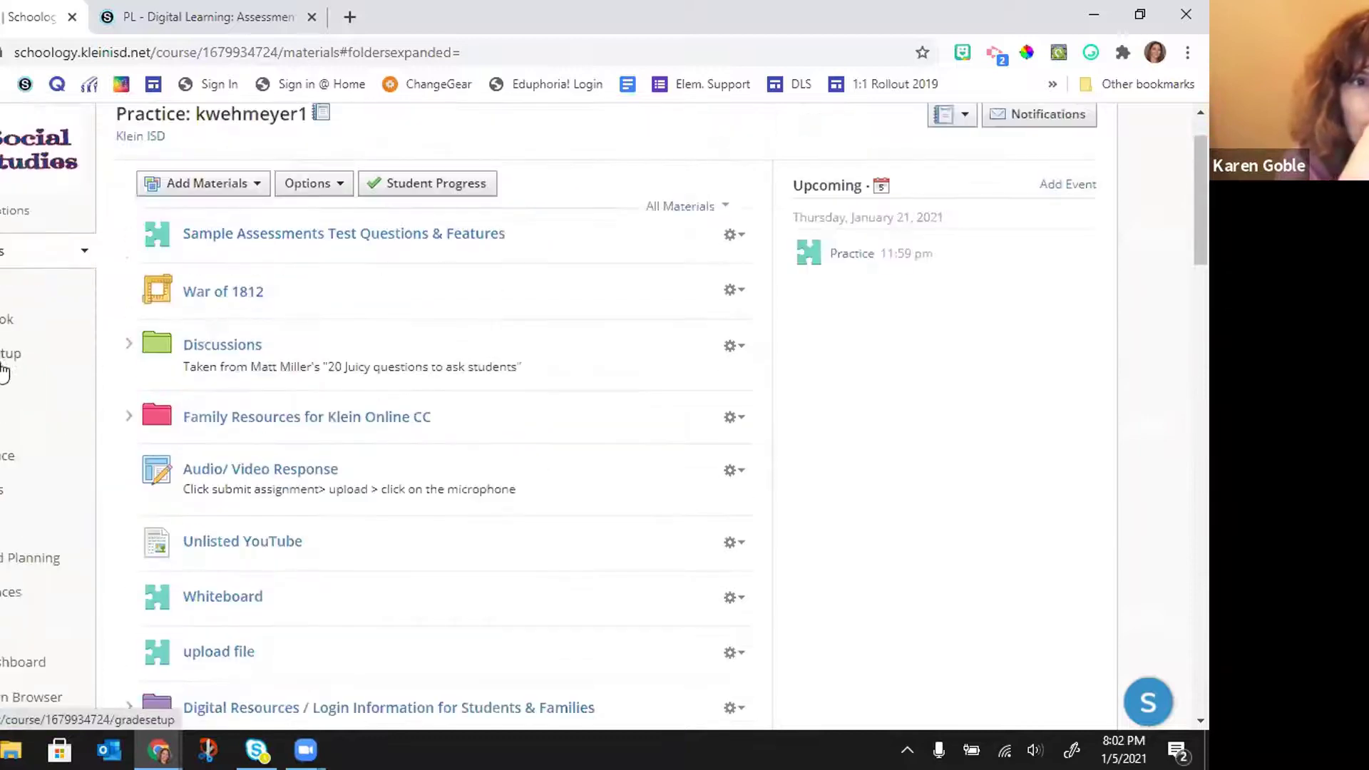
{"action": "left_click", "coordinate": [1, 335]}
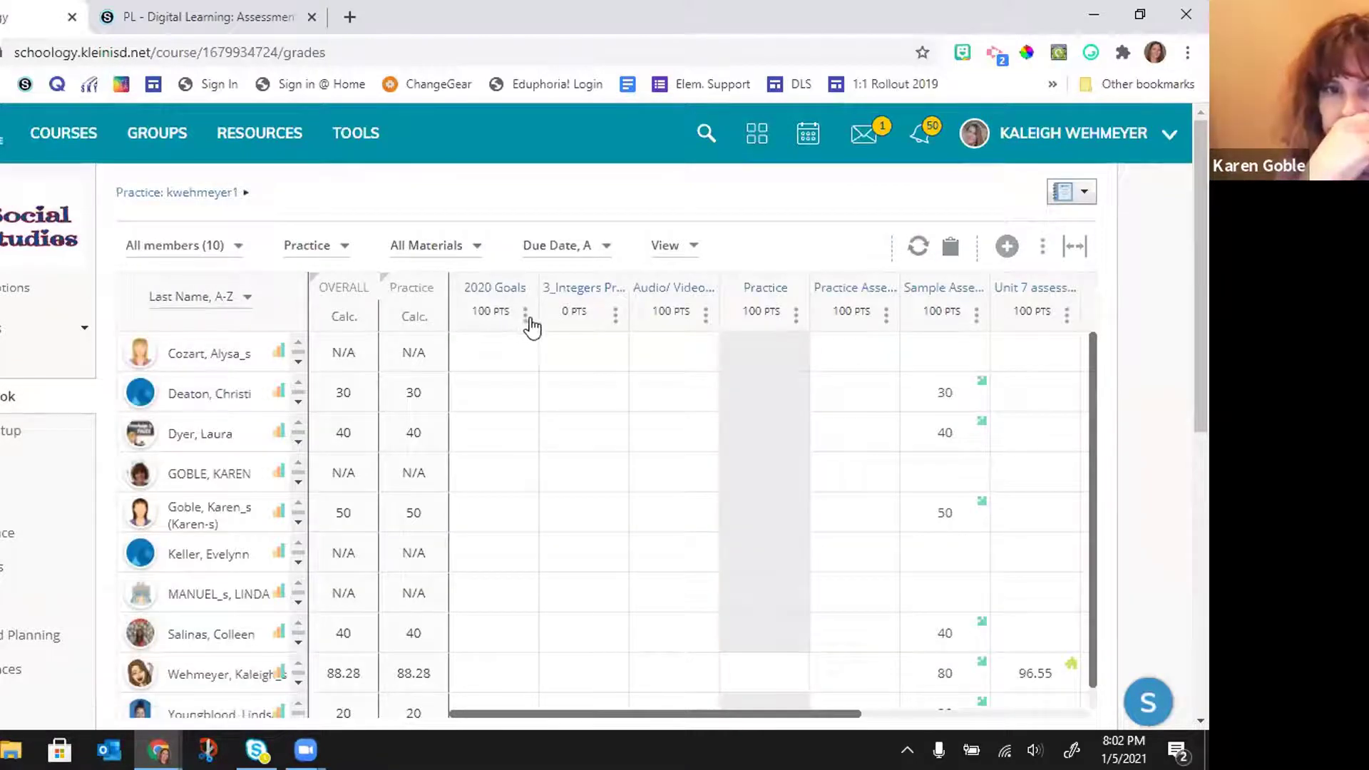
{"action": "left_click", "coordinate": [562, 404]}
{"action": "key", "text": "Return"}
{"action": "key", "text": "Tab"}
{"action": "key", "text": "Escape"}
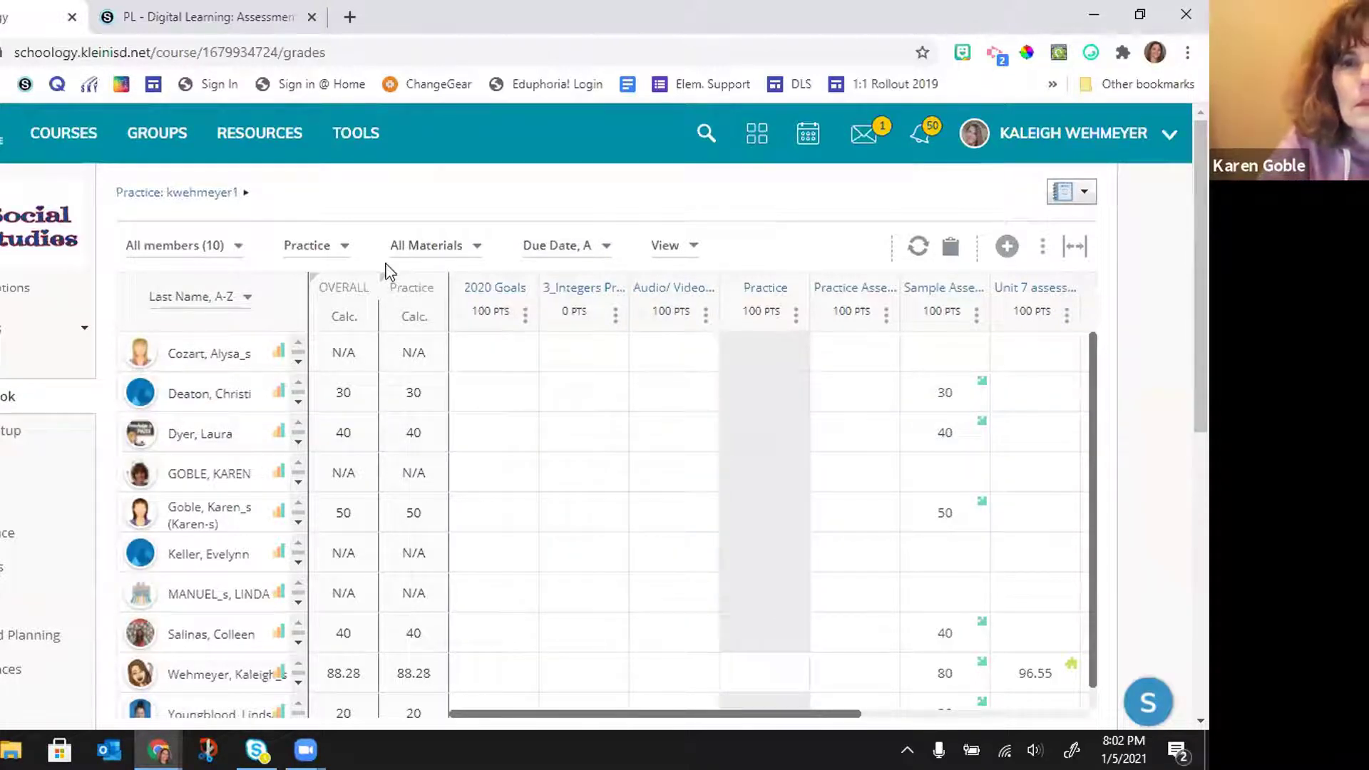
Step: Open bulk editing of the course's assignments and clear the due date of the Collapsing Road assignment
{"action": "left_click", "coordinate": [1043, 249]}
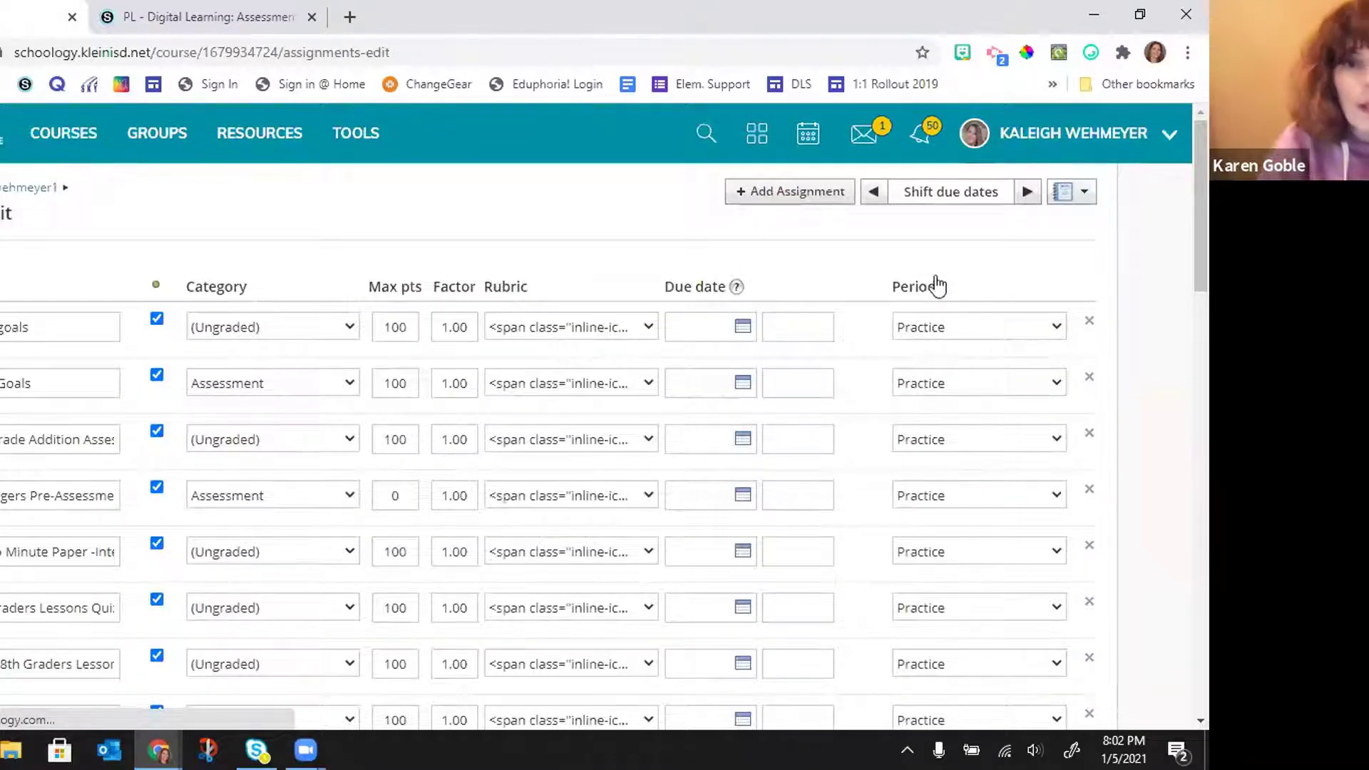
{"action": "scroll", "coordinate": [709, 369], "scroll_direction": "down", "scroll_amount": 1}
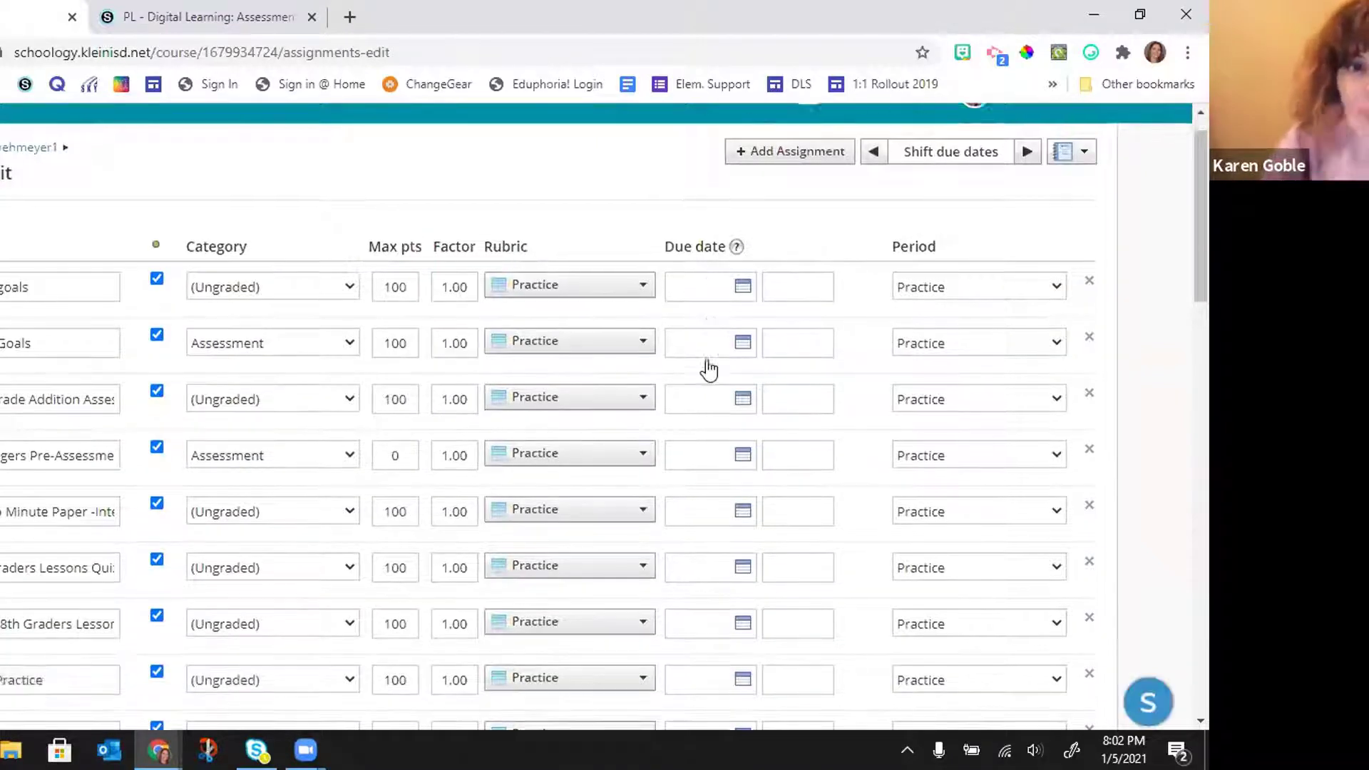
{"action": "scroll", "coordinate": [708, 367], "scroll_direction": "down", "scroll_amount": 10}
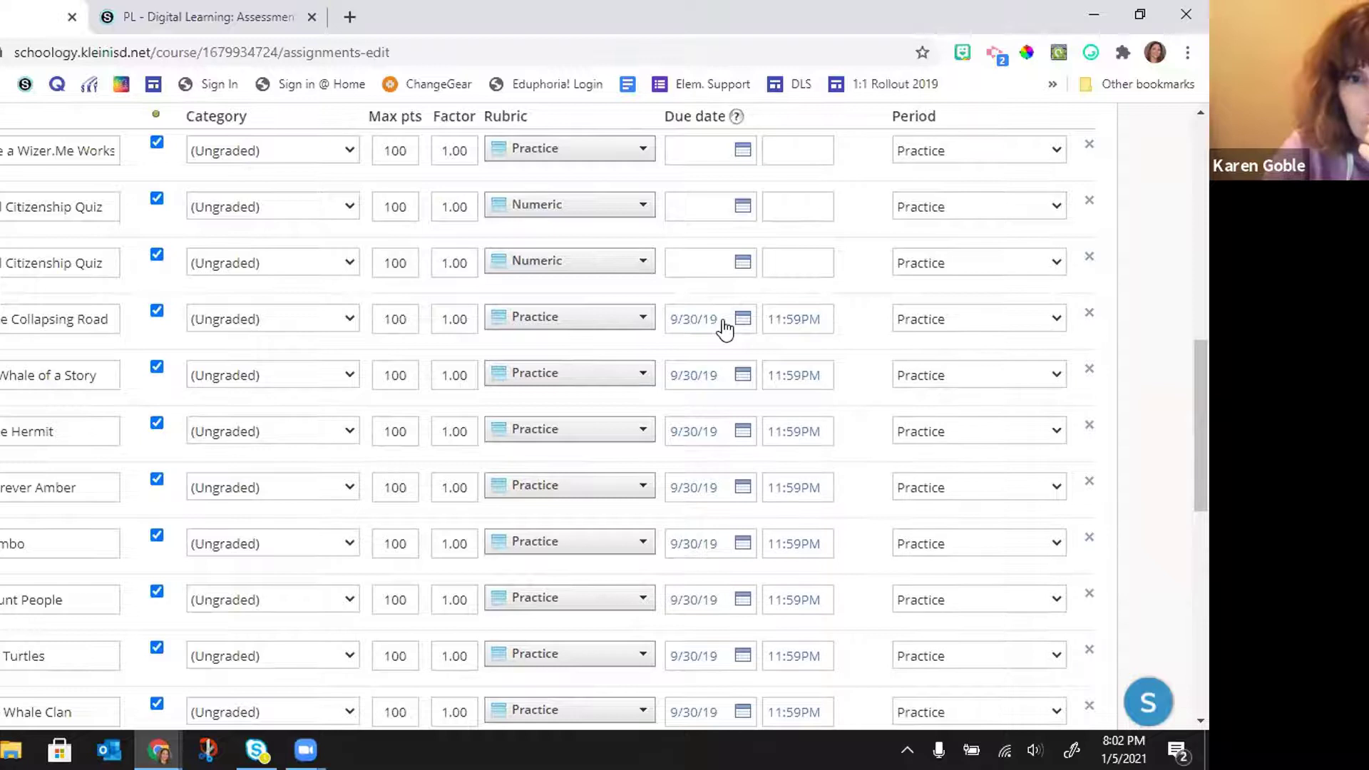
{"action": "left_click", "coordinate": [725, 327]}
{"action": "key", "text": "BackSpace"}
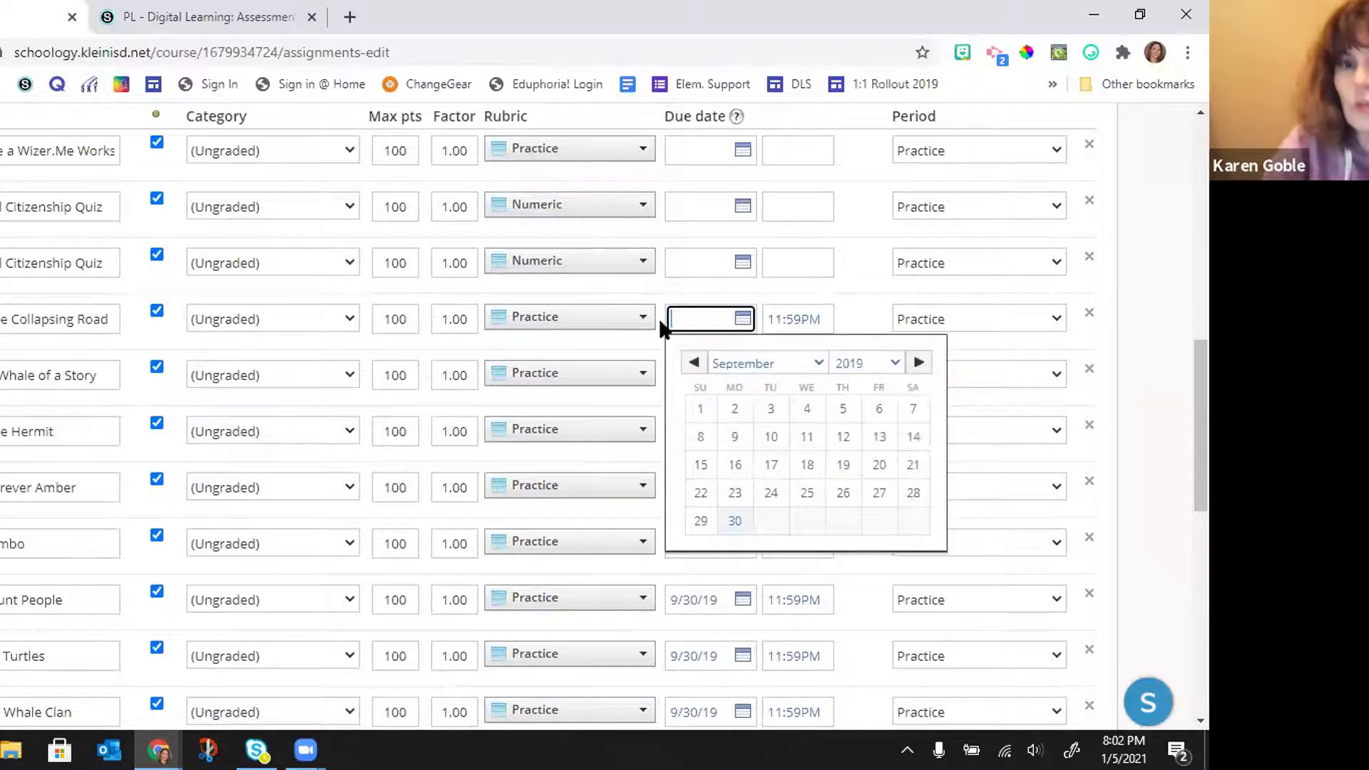
Step: Clear the due time of the Collapsing Road assignment and save the bulk edit changes
{"action": "left_click", "coordinate": [825, 323]}
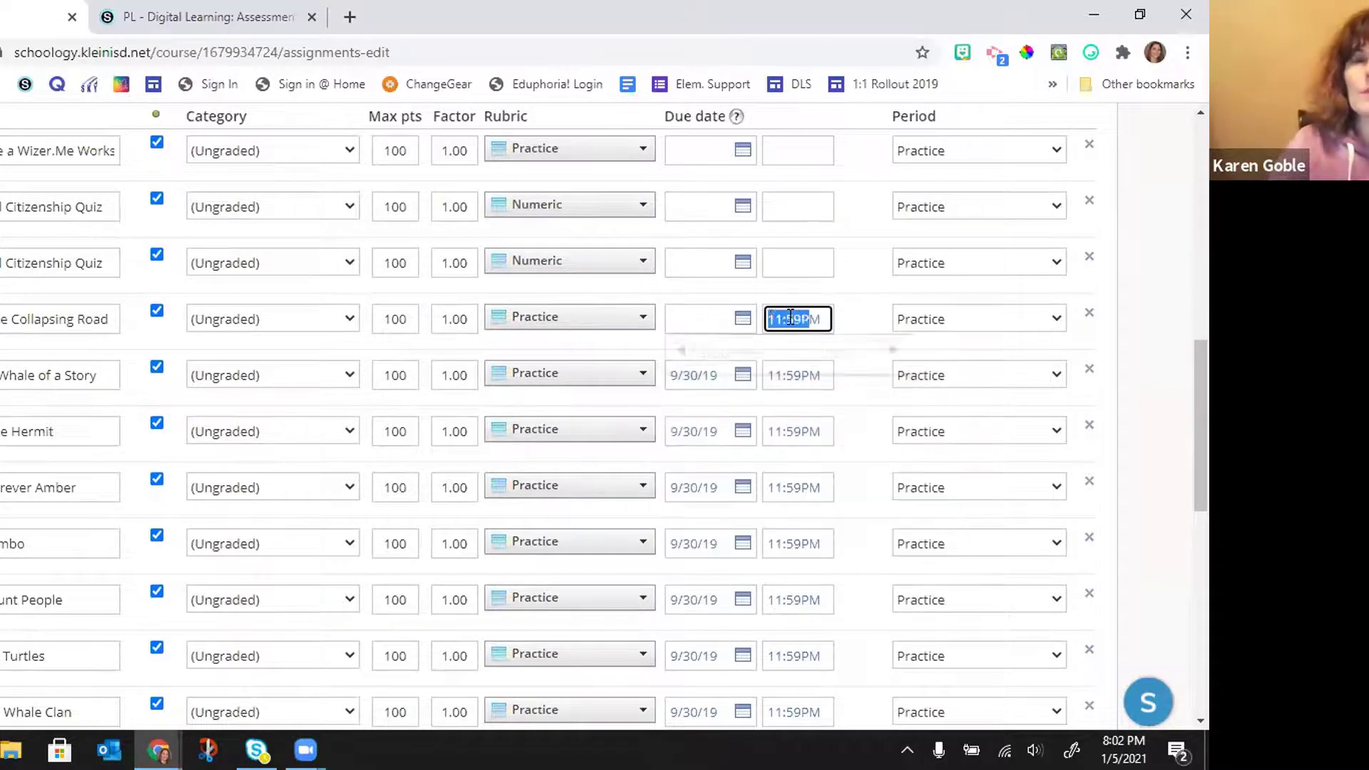
{"action": "double_click", "coordinate": [826, 321]}
{"action": "key", "text": "BackSpace"}
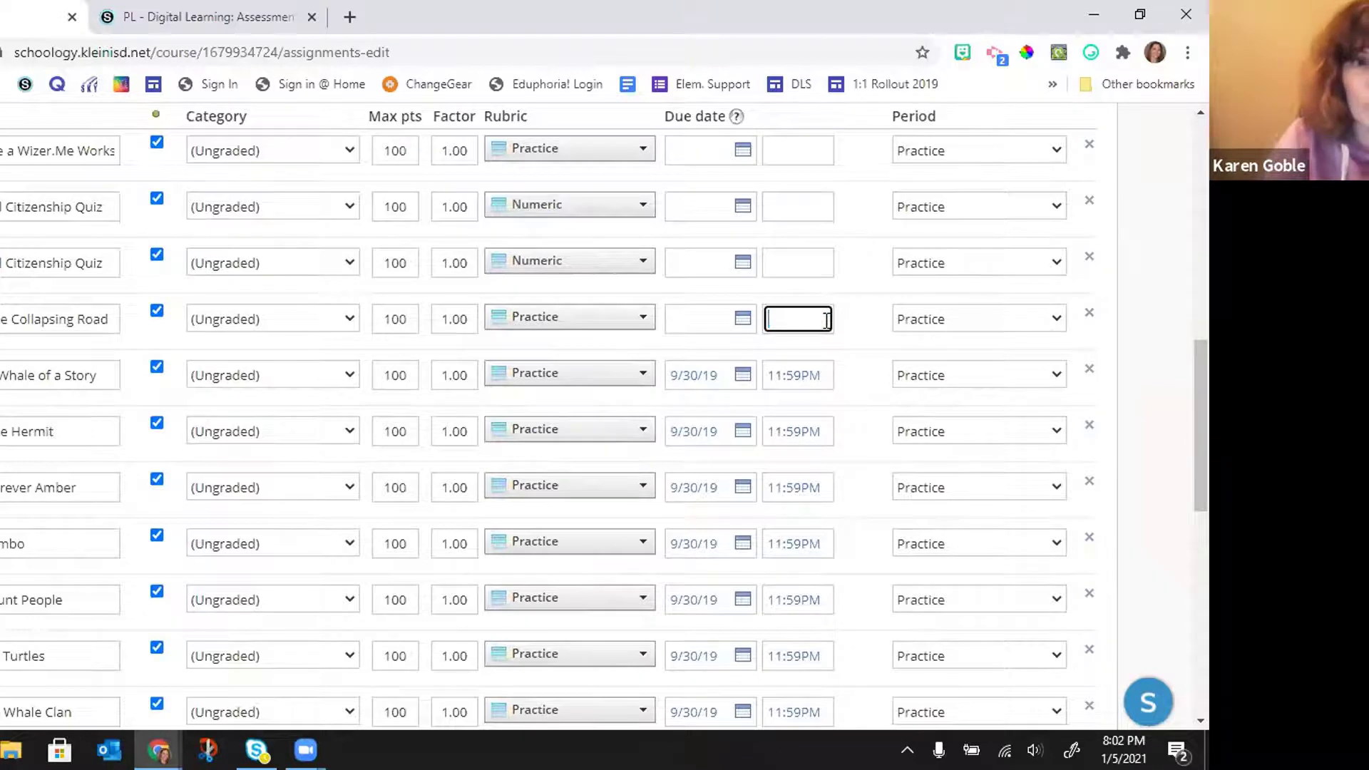
{"action": "scroll", "coordinate": [853, 306], "scroll_direction": "down", "scroll_amount": 10}
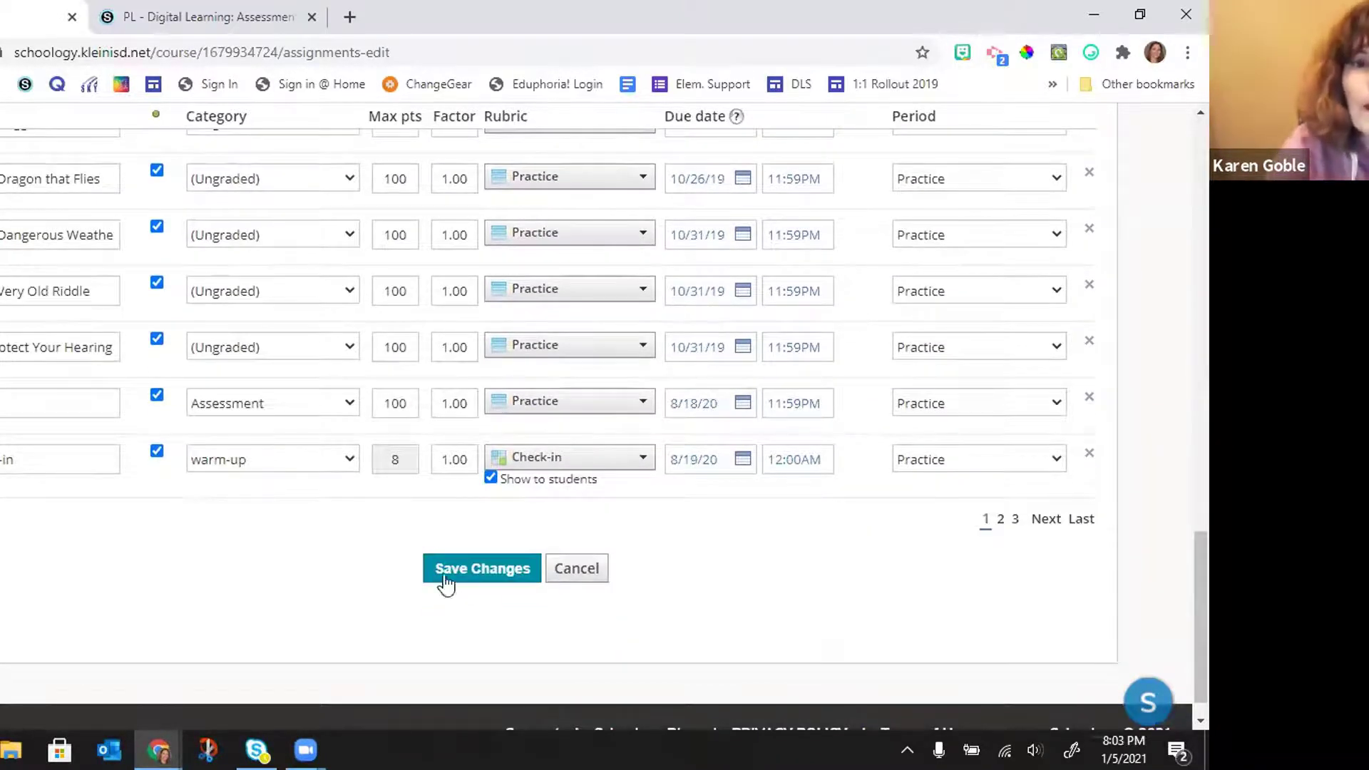
{"action": "left_click", "coordinate": [487, 574]}
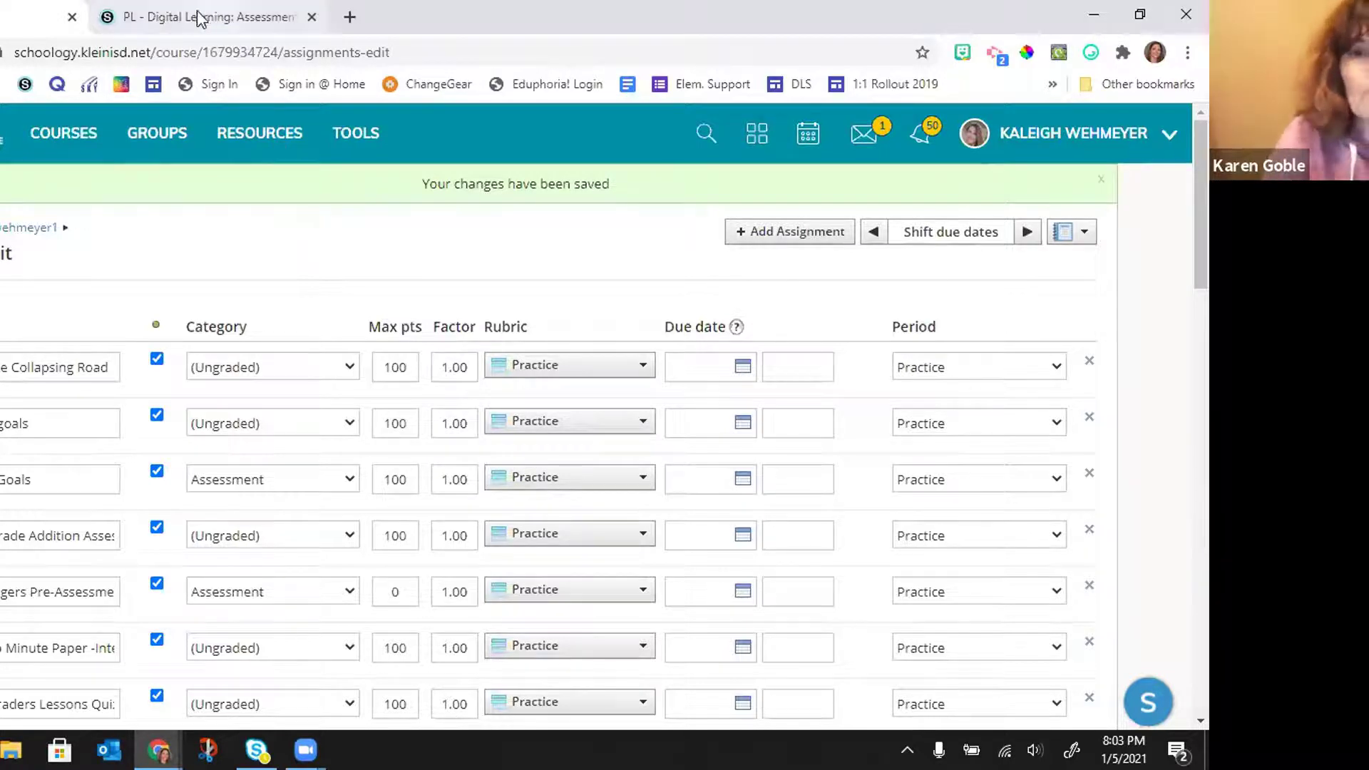
Step: Return to the Practice course's materials and look through its folders and items
{"action": "left_click", "coordinate": [141, 17]}
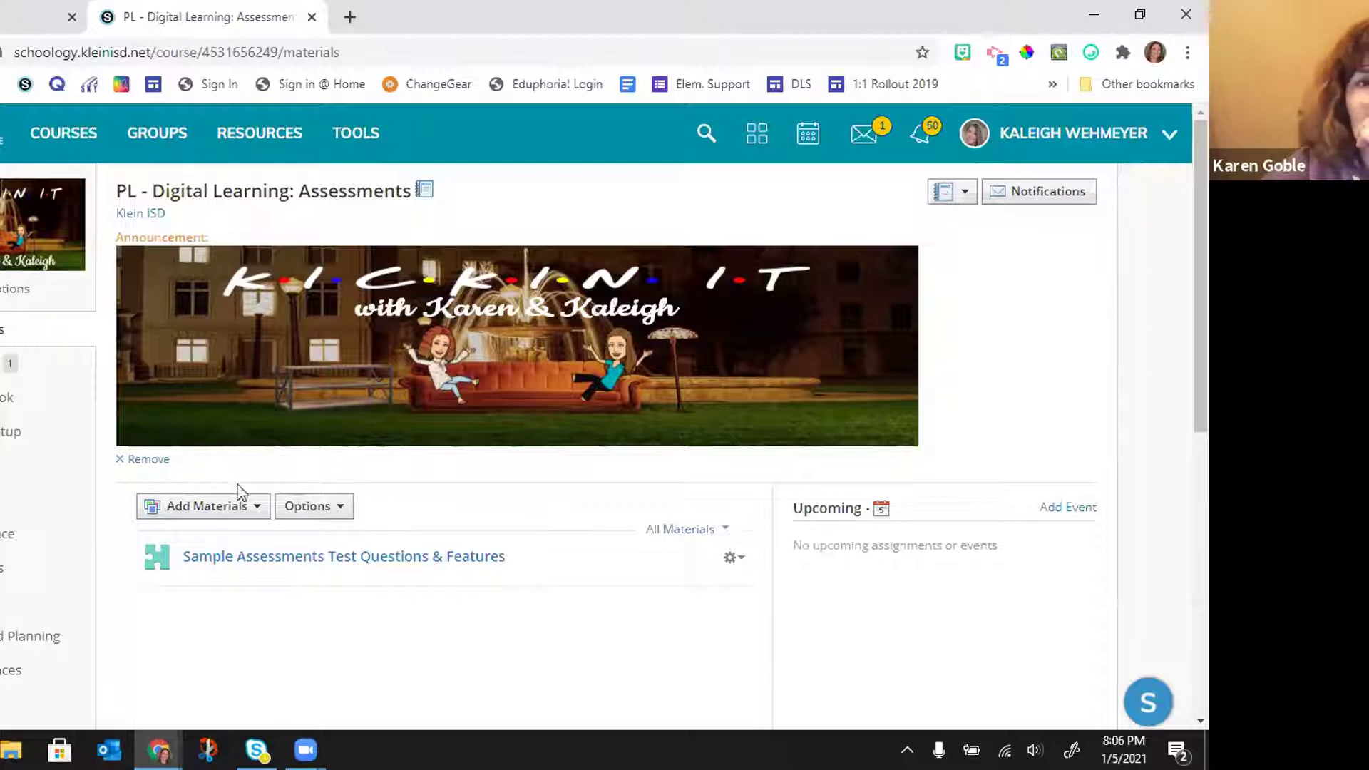
{"action": "left_click", "coordinate": [11, 19]}
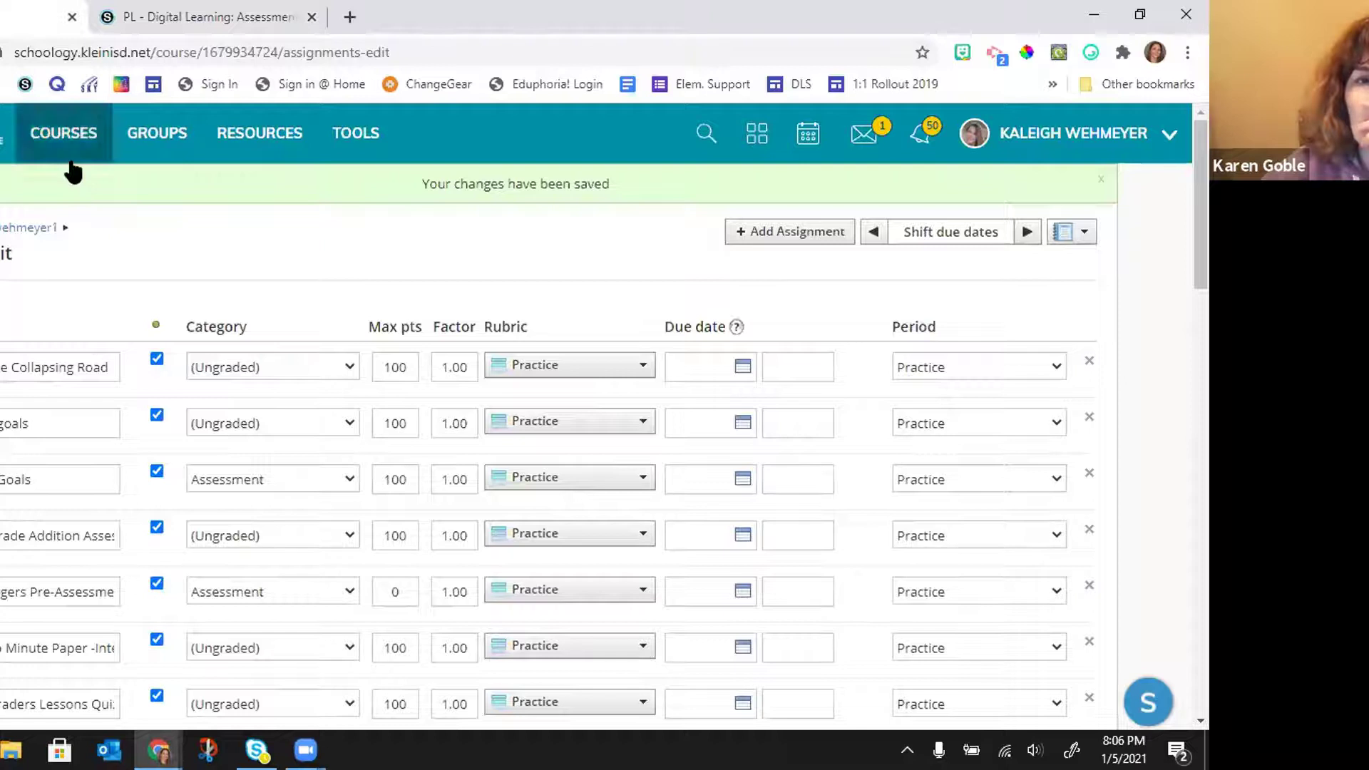
{"action": "left_click", "coordinate": [24, 231]}
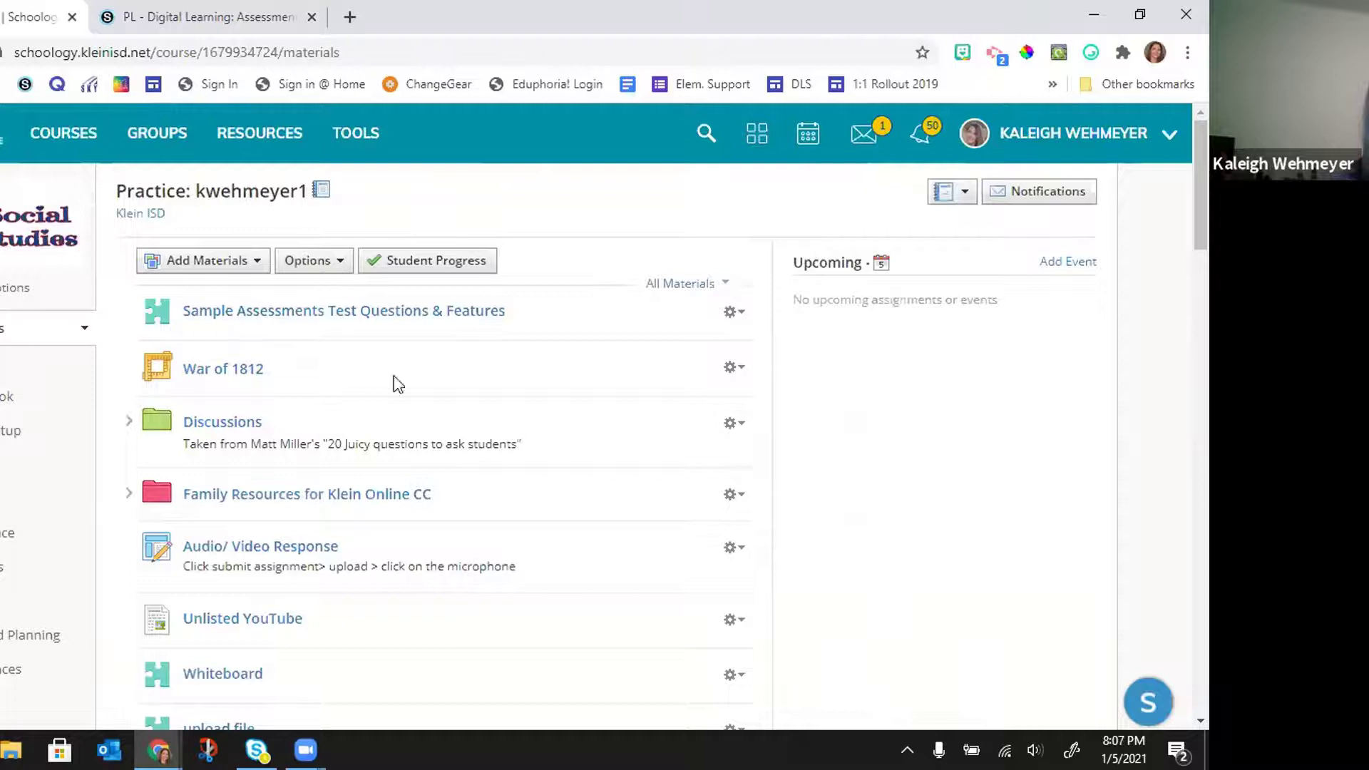
{"action": "scroll", "coordinate": [417, 388], "scroll_direction": "down", "scroll_amount": 1}
{"action": "scroll", "coordinate": [418, 390], "scroll_direction": "down", "scroll_amount": 2}
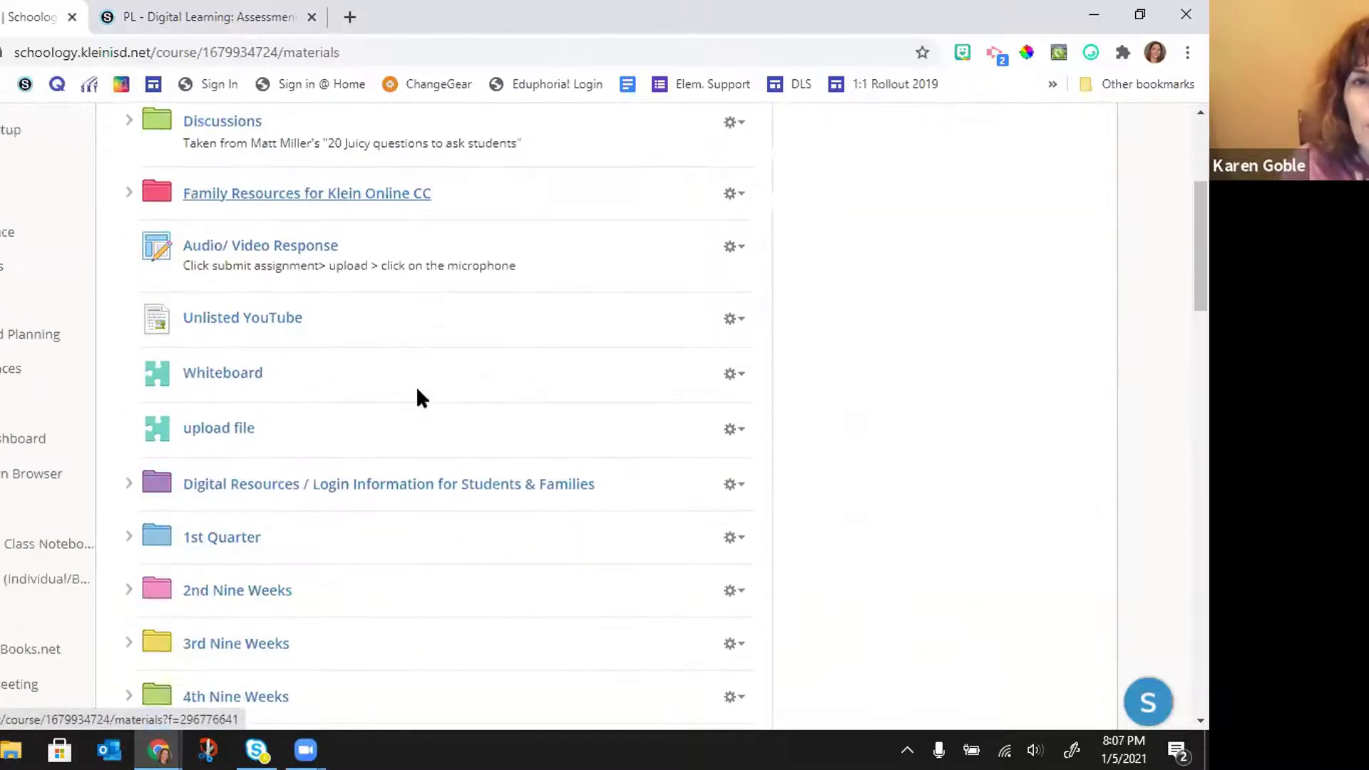
{"action": "scroll", "coordinate": [418, 391], "scroll_direction": "down", "scroll_amount": 3}
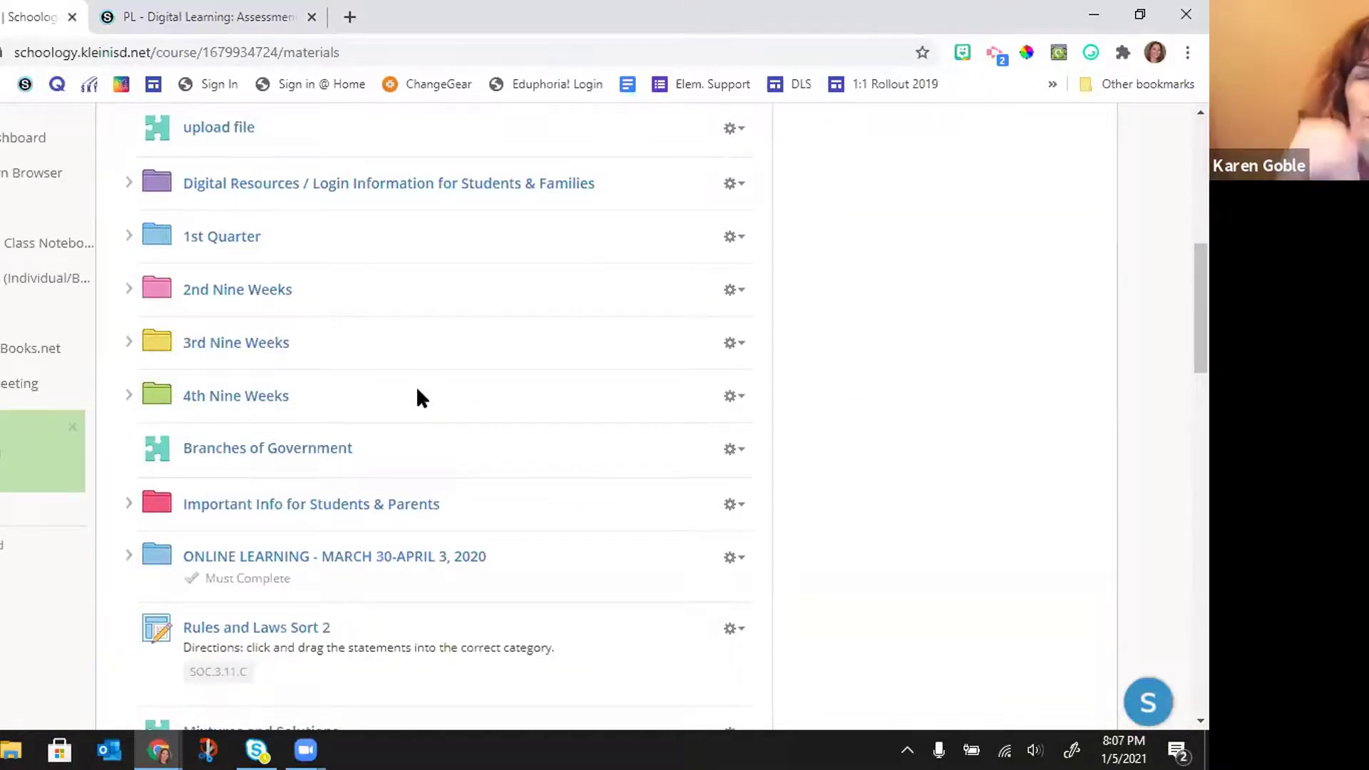
{"action": "scroll", "coordinate": [416, 387], "scroll_direction": "up", "scroll_amount": 6}
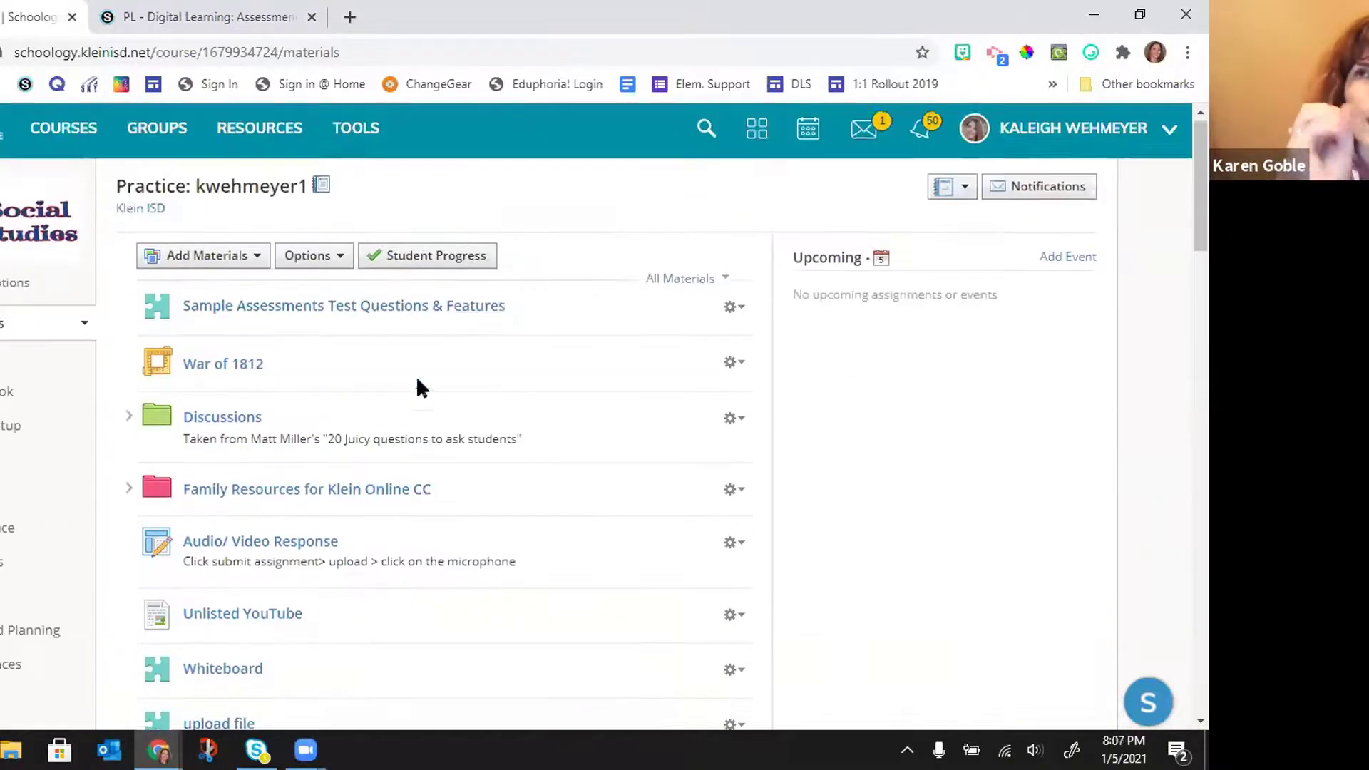
Step: Review the student progress list for the Practice course and its option for rechecking progress, and close it
{"action": "left_click", "coordinate": [416, 269]}
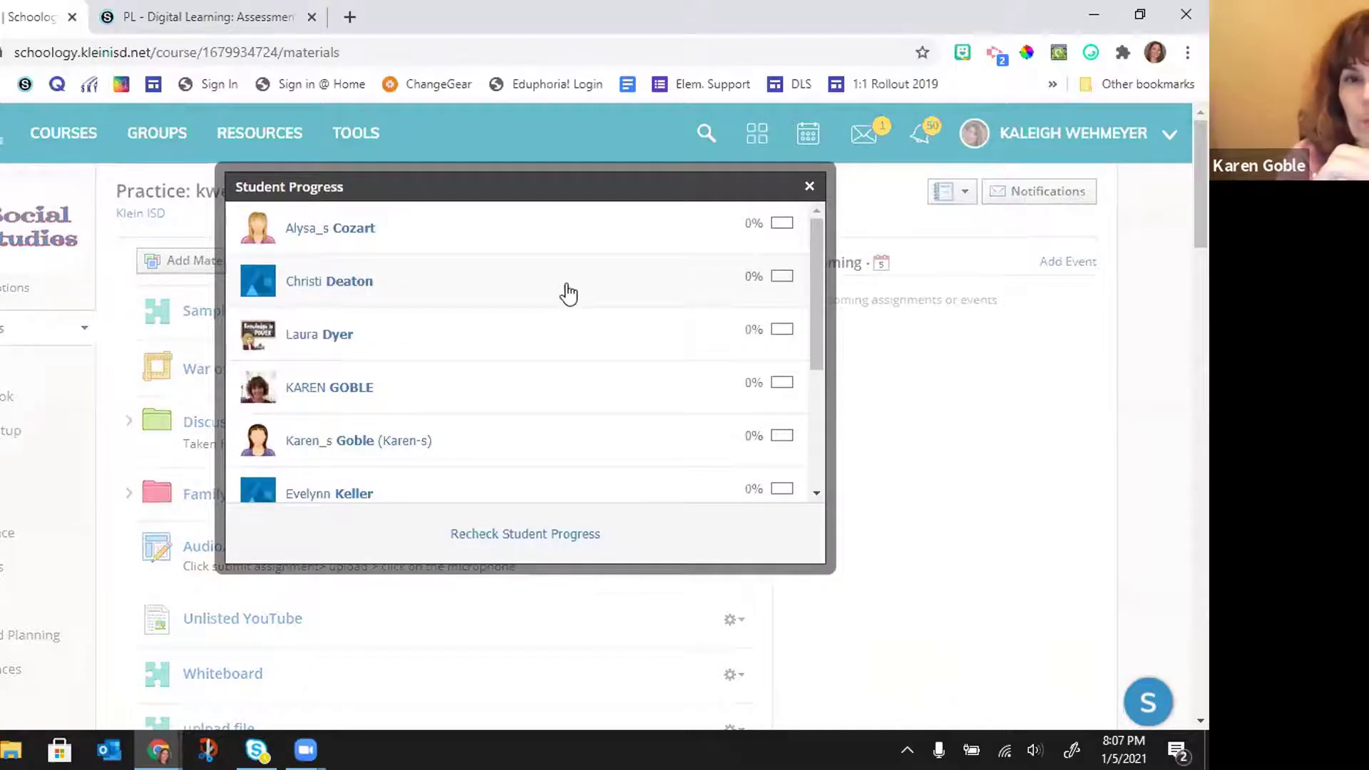
{"action": "scroll", "coordinate": [565, 291], "scroll_direction": "down", "scroll_amount": 3}
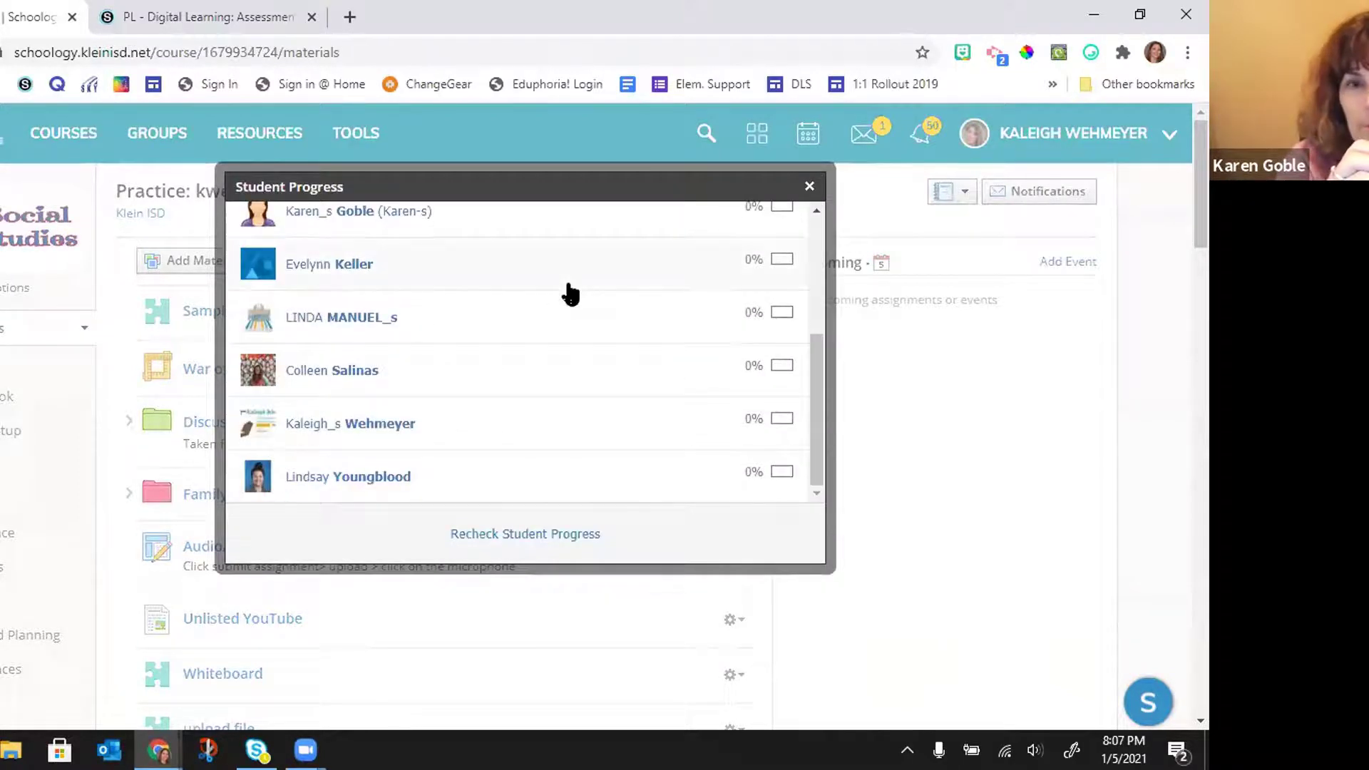
{"action": "scroll", "coordinate": [570, 292], "scroll_direction": "up", "scroll_amount": 3}
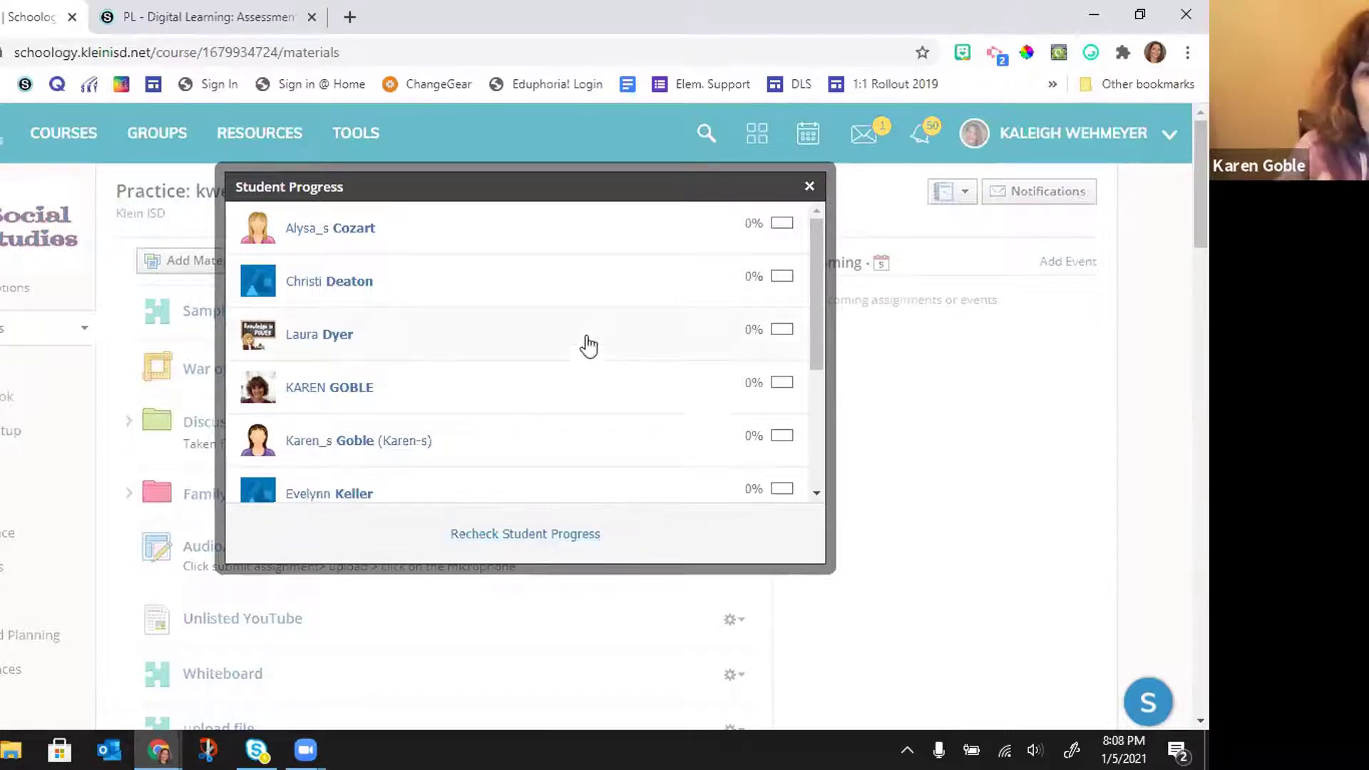
{"action": "key", "text": "Escape"}
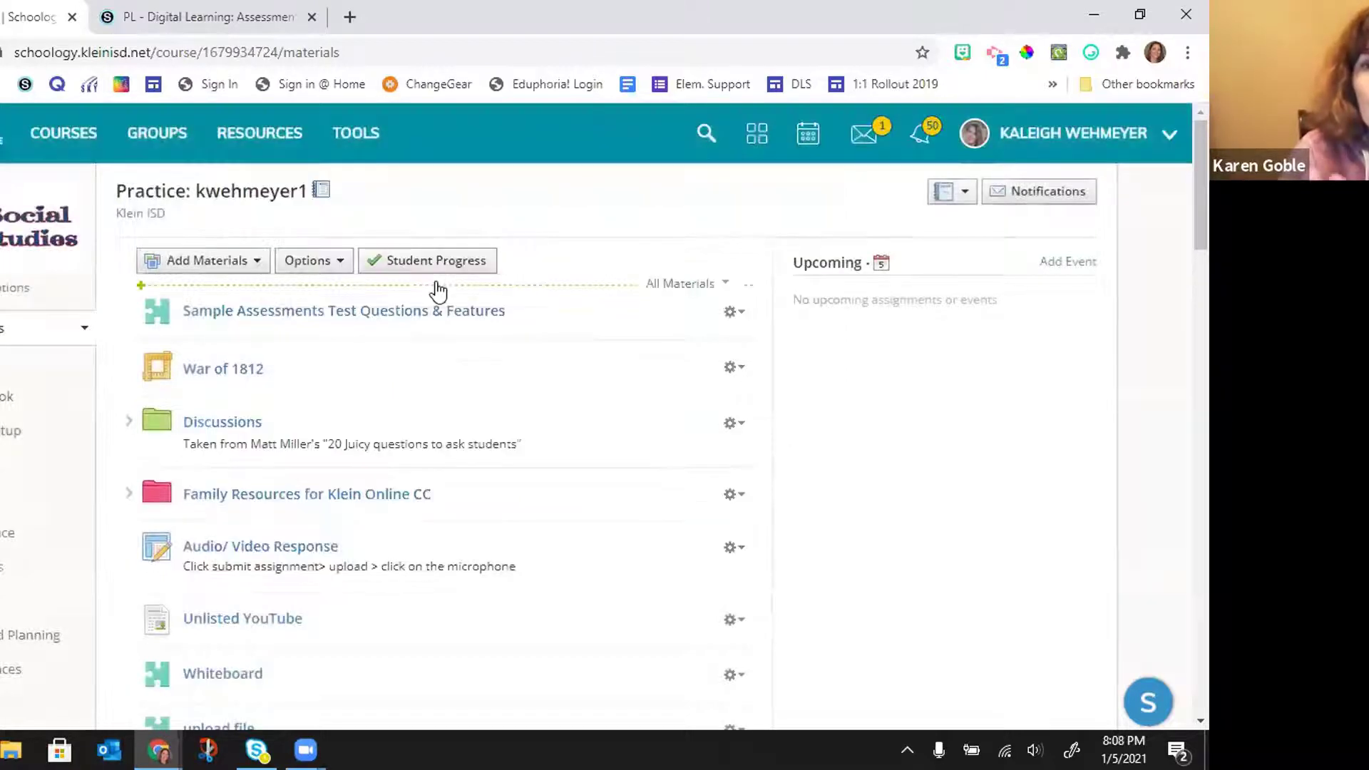
{"action": "left_click", "coordinate": [413, 262]}
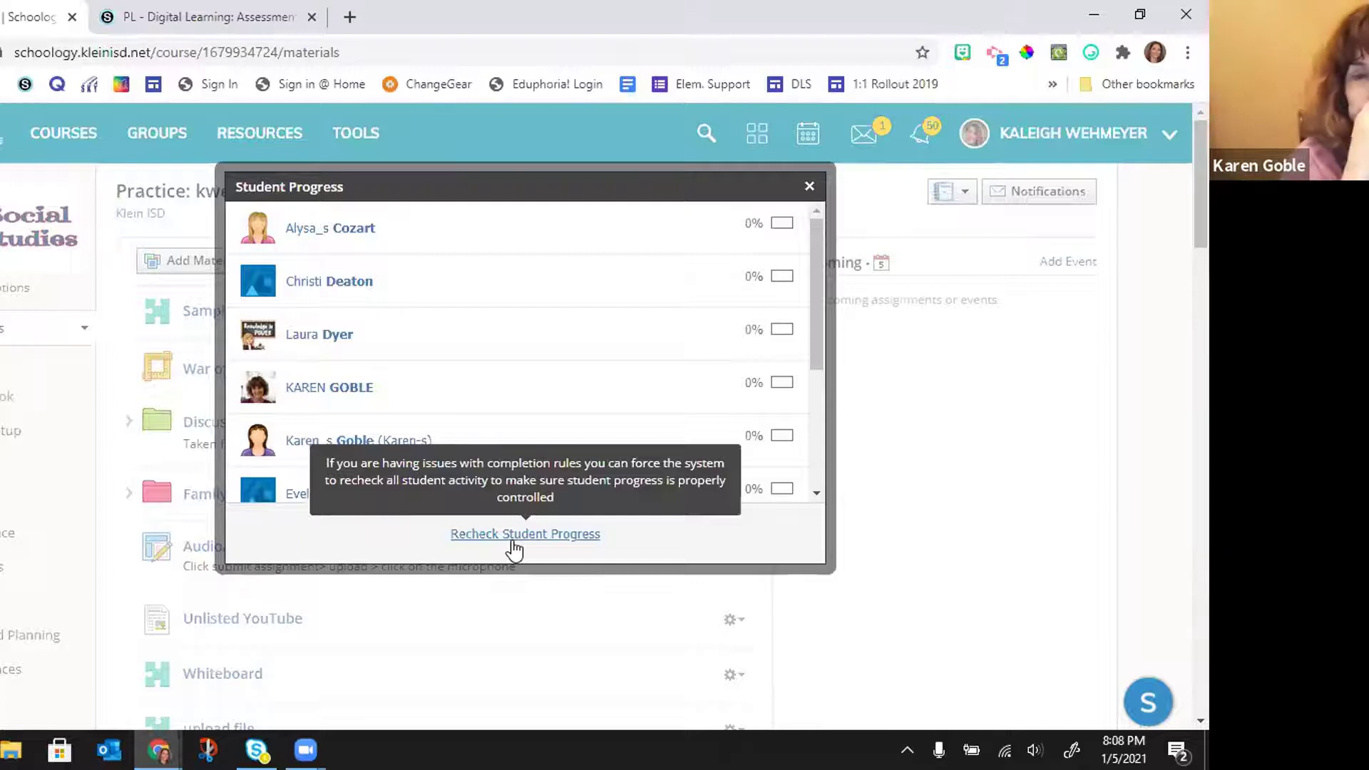
{"action": "left_click", "coordinate": [810, 186]}
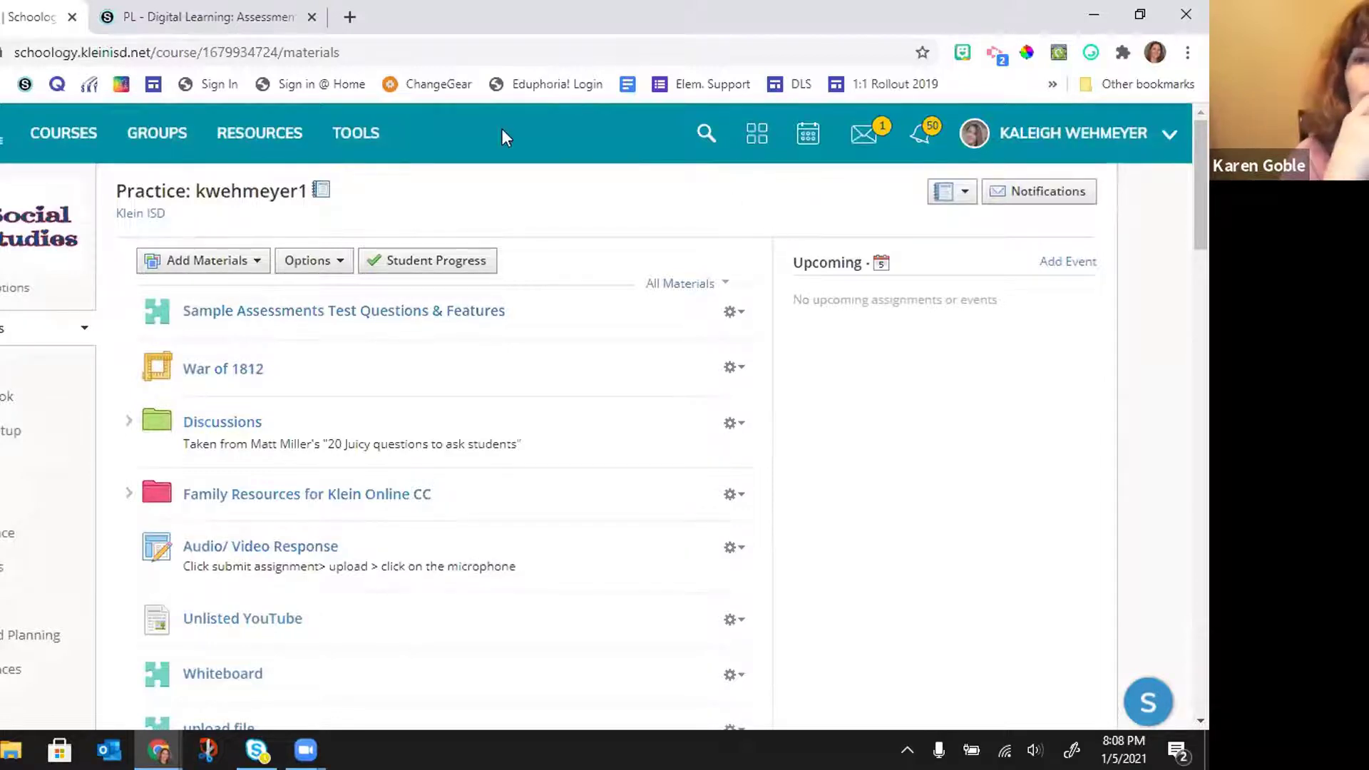
Step: Switch to the PL - Digital Learning: Assessments course and view the sample assessment's grading by student and its member status filter options
{"action": "left_click", "coordinate": [217, 18]}
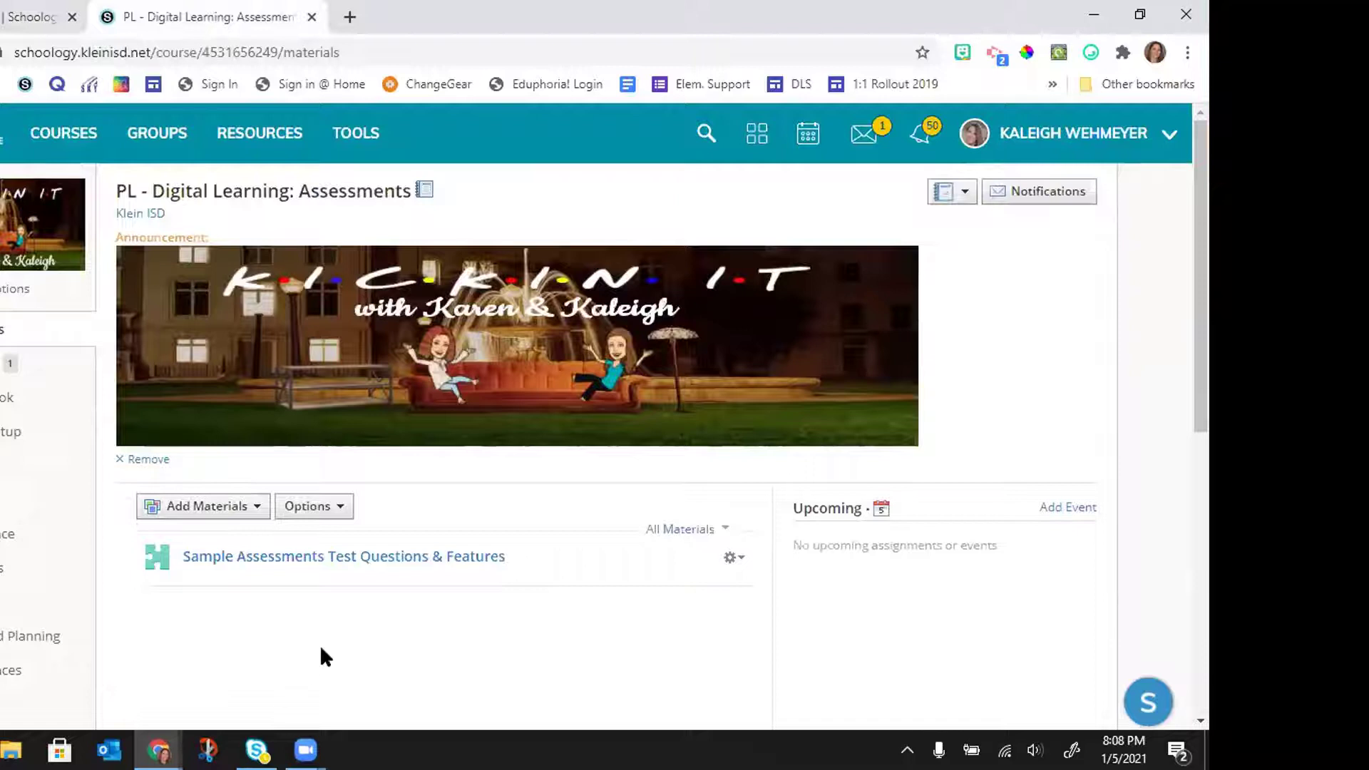
{"action": "left_click", "coordinate": [339, 557]}
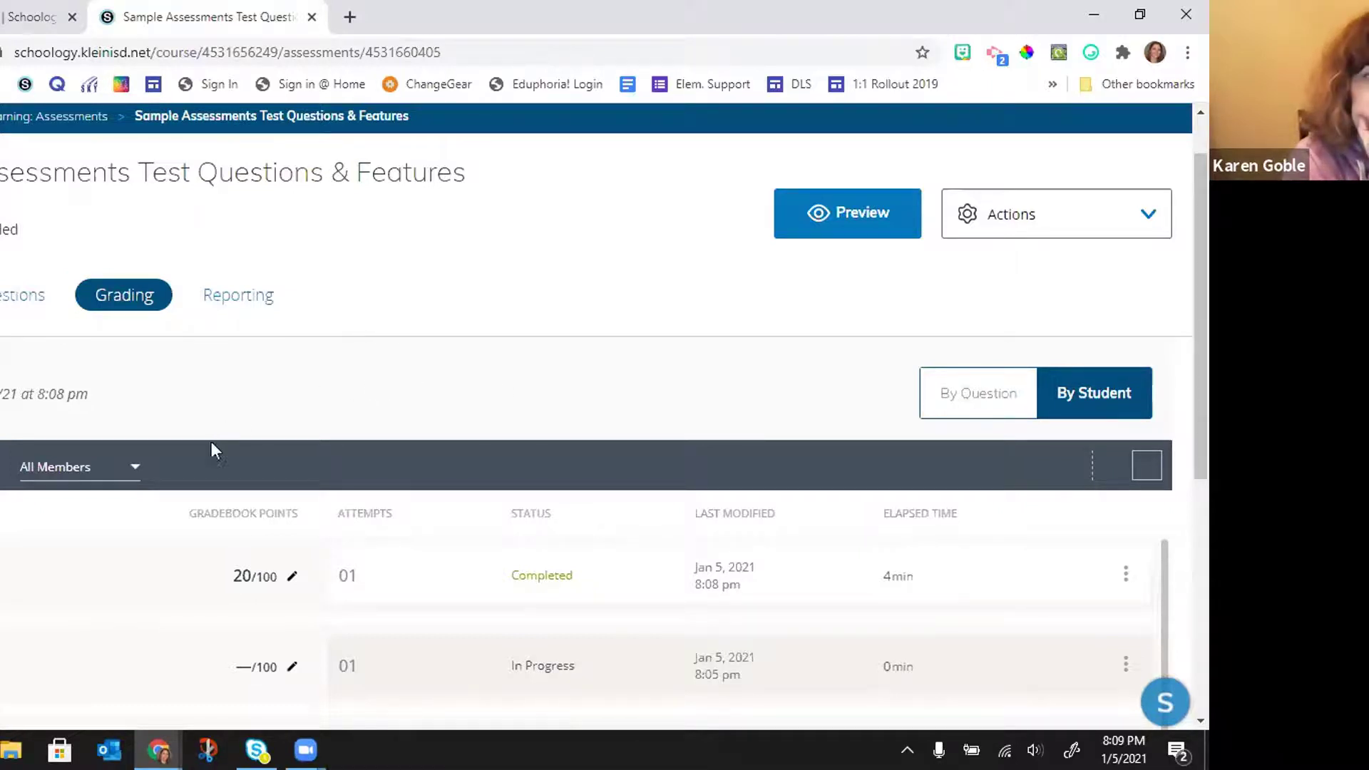
{"action": "left_click", "coordinate": [135, 469]}
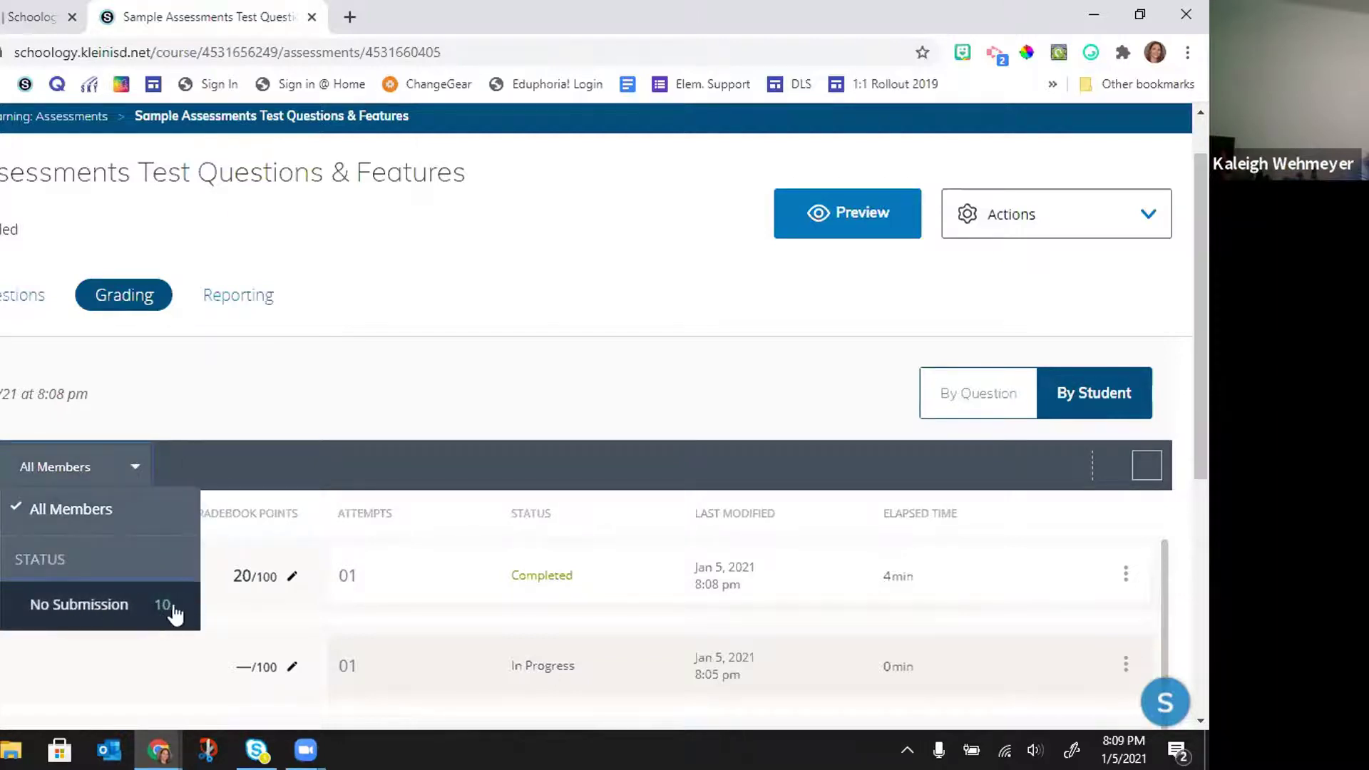
{"action": "left_click", "coordinate": [260, 392]}
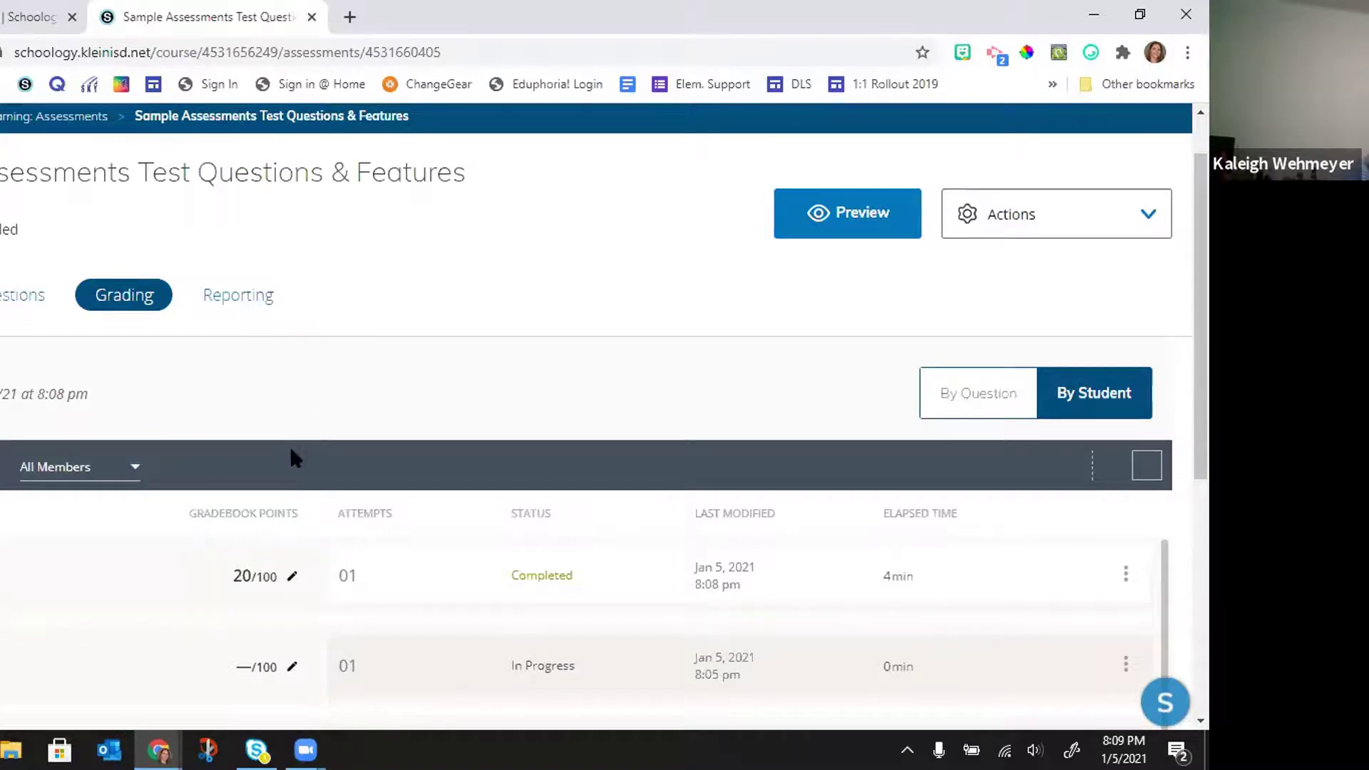
Step: Review the attempts, statuses and elapsed times in the sample assessment's by-student grading list
{"action": "scroll", "coordinate": [290, 452], "scroll_direction": "down", "scroll_amount": 1}
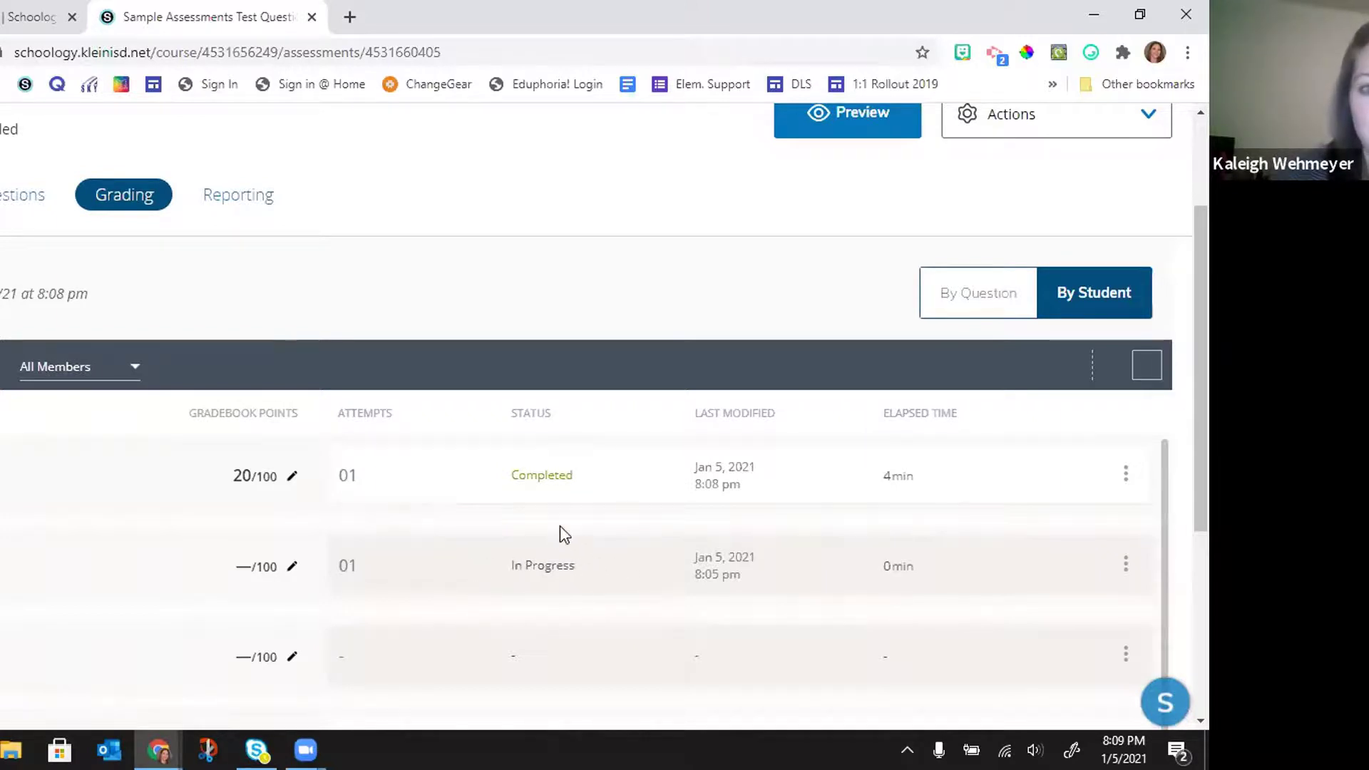
{"action": "scroll", "coordinate": [559, 532], "scroll_direction": "down", "scroll_amount": 5}
{"action": "scroll", "coordinate": [559, 526], "scroll_direction": "down", "scroll_amount": 3}
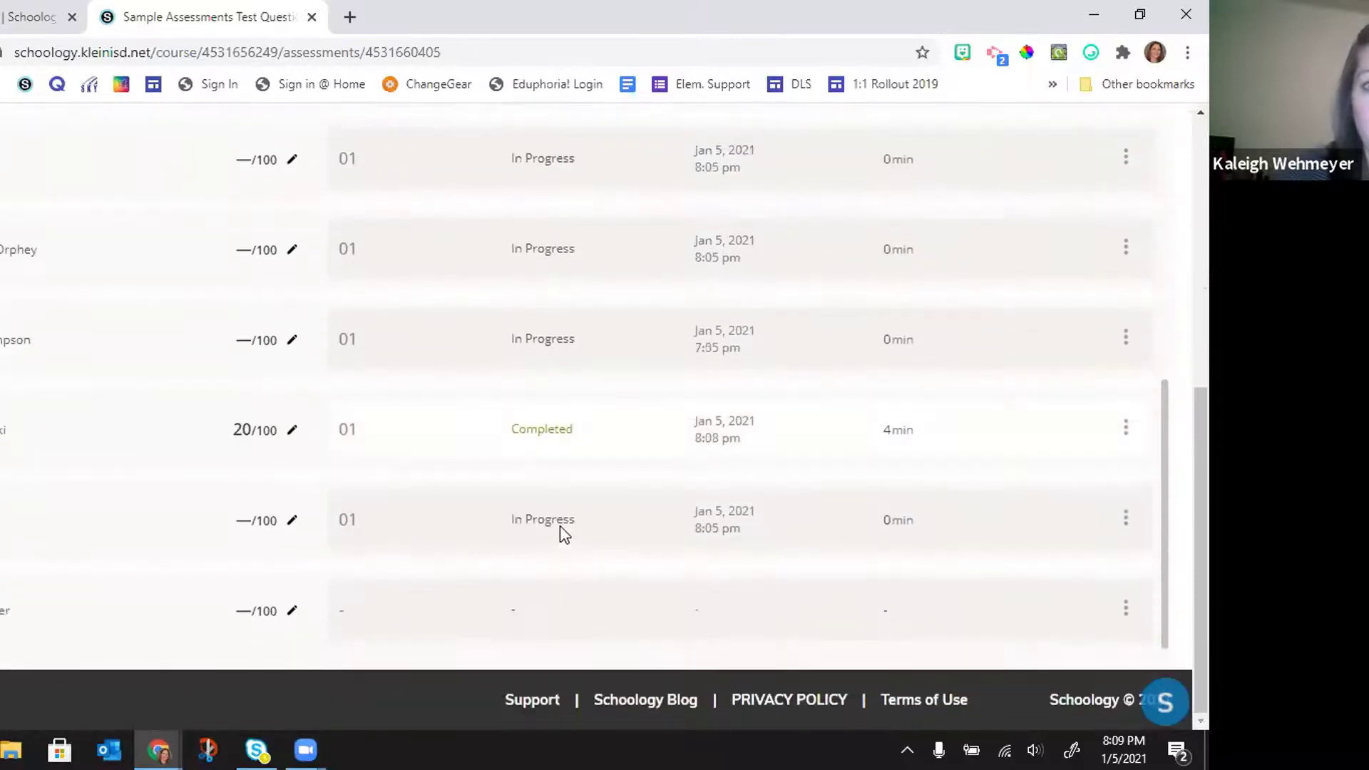
{"action": "scroll", "coordinate": [559, 526], "scroll_direction": "up", "scroll_amount": 10}
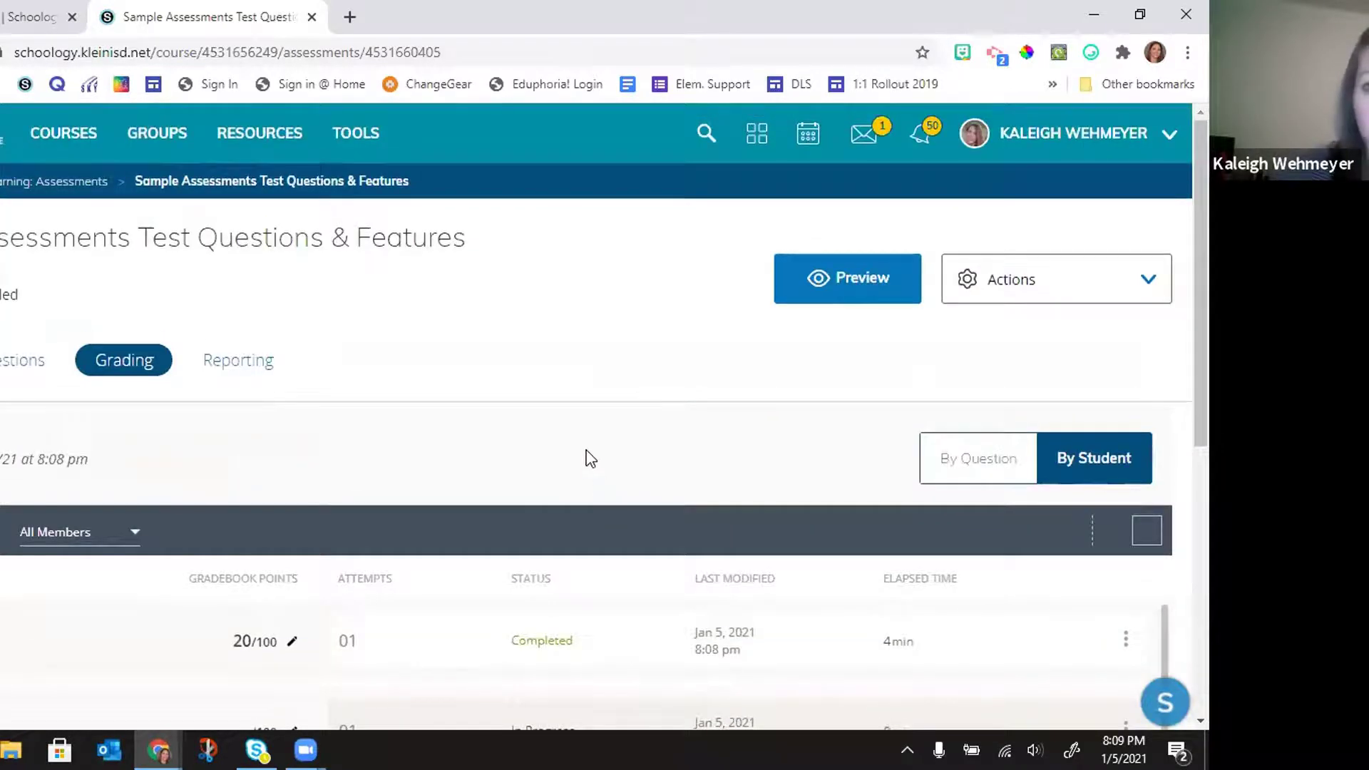
{"action": "scroll", "coordinate": [589, 459], "scroll_direction": "down", "scroll_amount": 1}
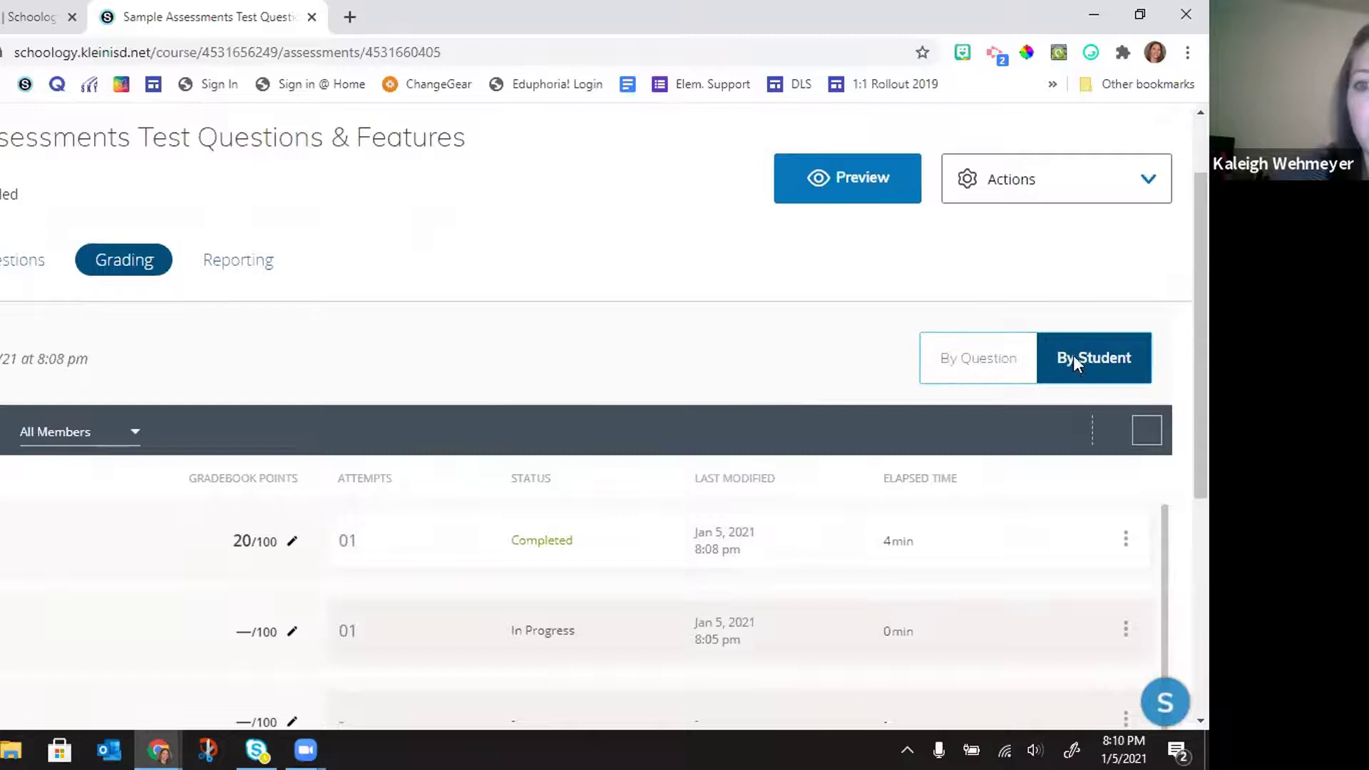
Step: View the sample assessment's grading by question and examine each question's type, points and average score
{"action": "left_click", "coordinate": [1005, 357]}
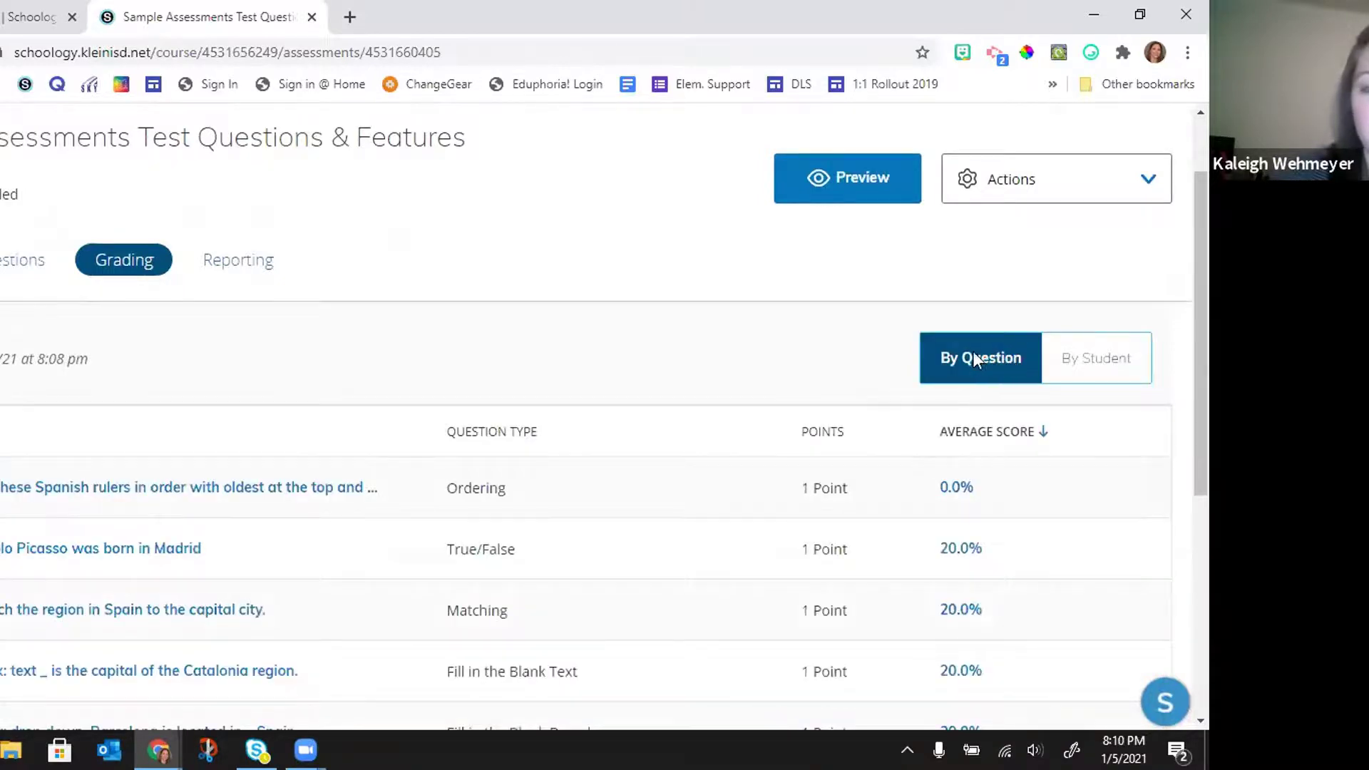
{"action": "scroll", "coordinate": [389, 367], "scroll_direction": "down", "scroll_amount": 1}
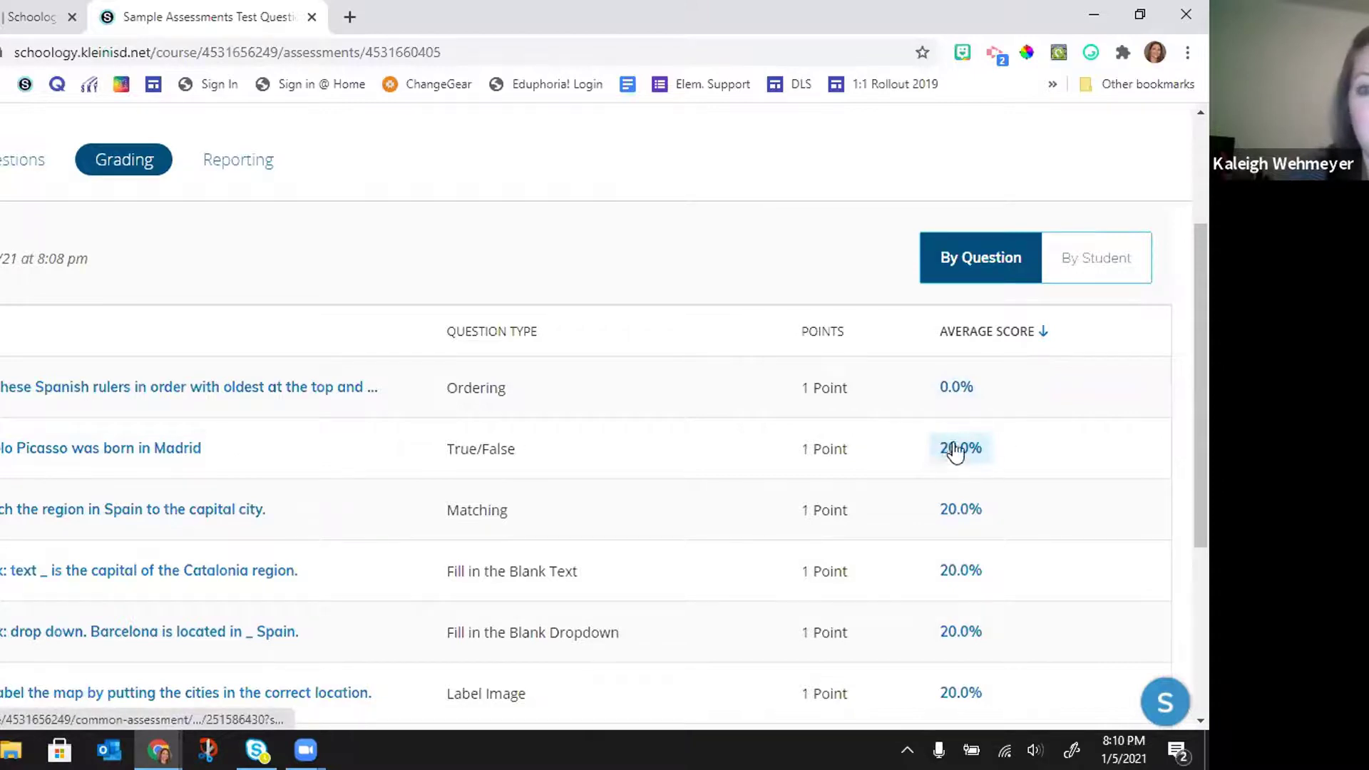
{"action": "scroll", "coordinate": [955, 472], "scroll_direction": "down", "scroll_amount": 1}
{"action": "scroll", "coordinate": [955, 472], "scroll_direction": "down", "scroll_amount": 4}
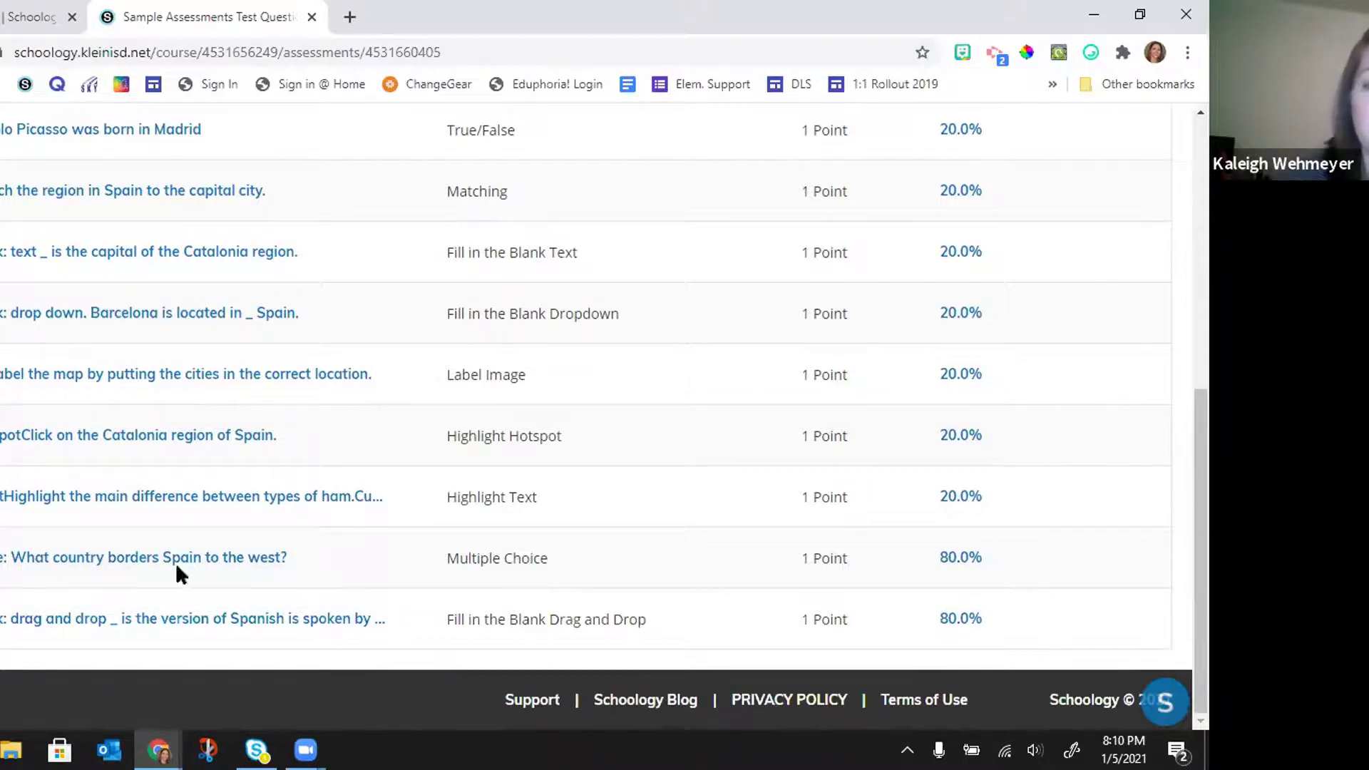
{"action": "scroll", "coordinate": [614, 461], "scroll_direction": "up", "scroll_amount": 5}
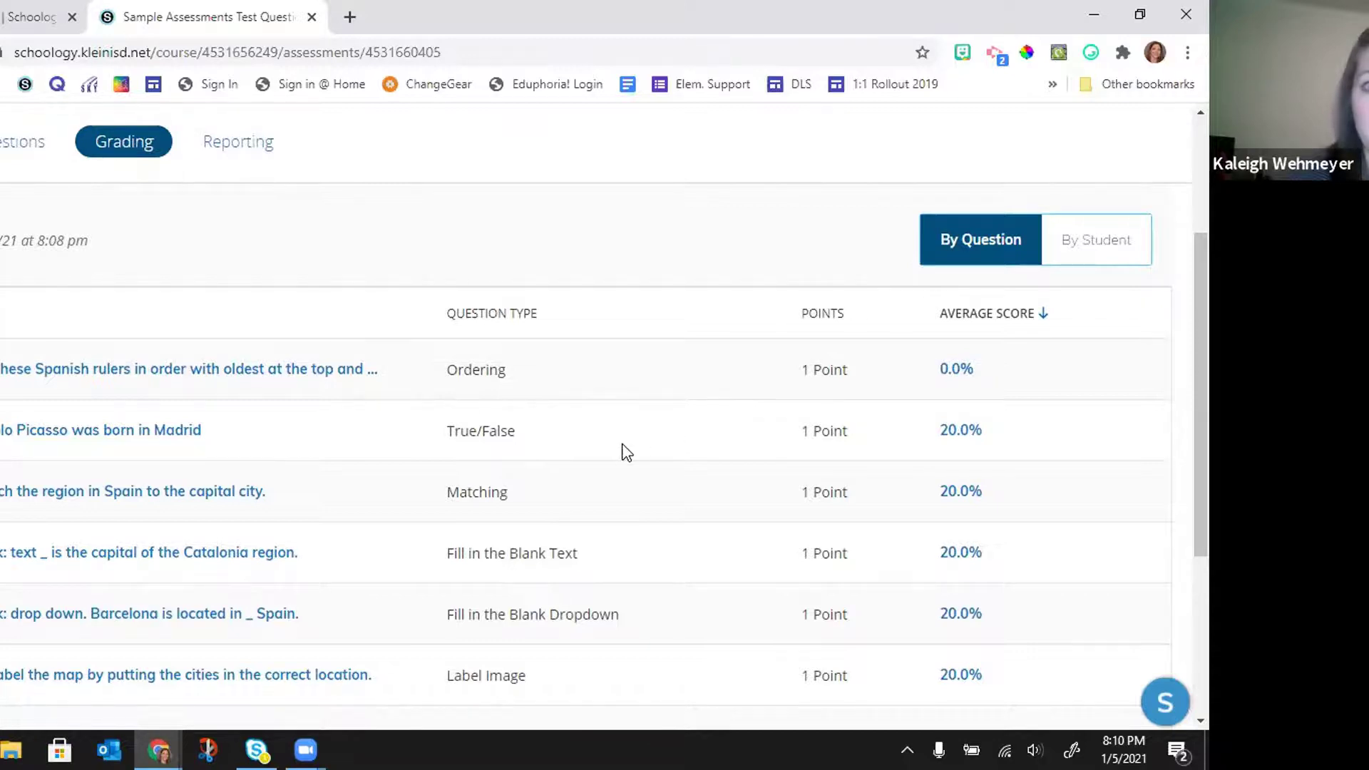
{"action": "scroll", "coordinate": [626, 453], "scroll_direction": "up", "scroll_amount": 1}
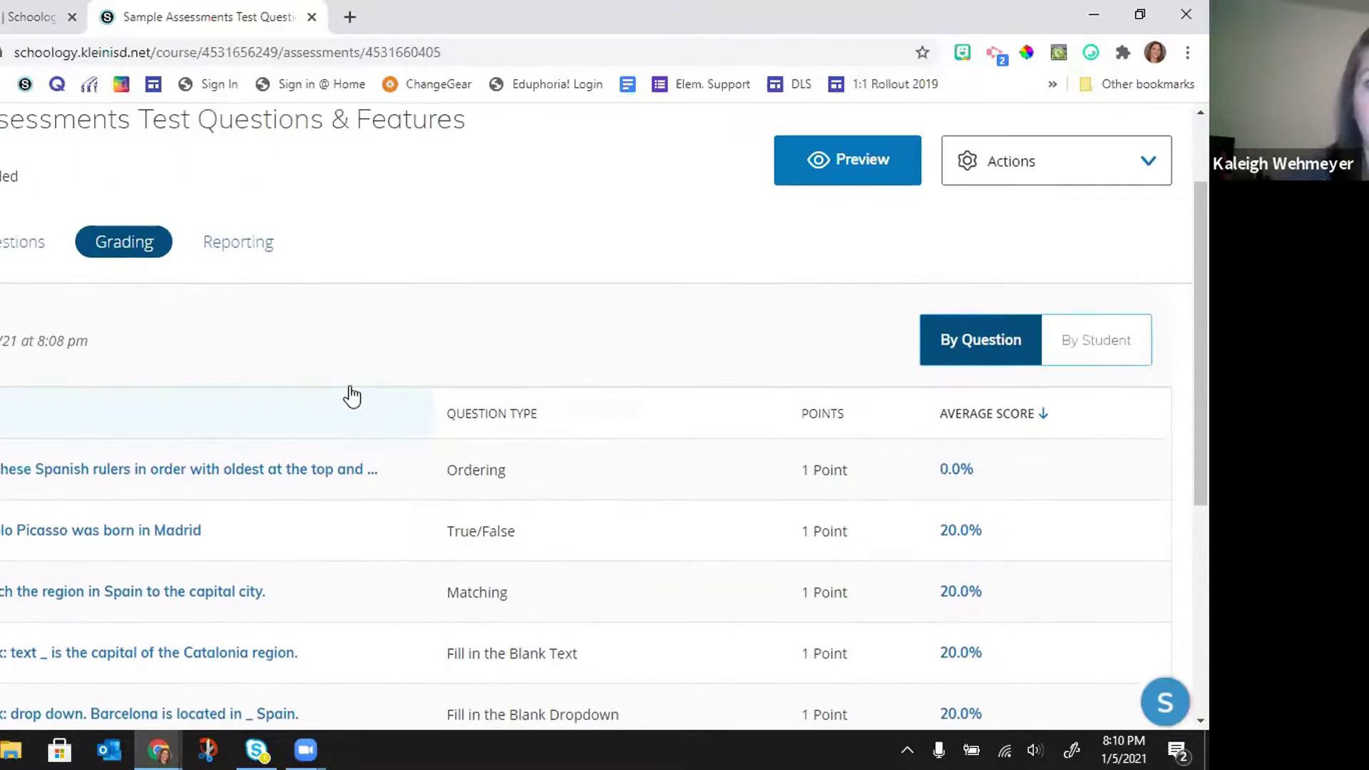
Step: View the sample assessment's reporting and examine the average score, score distribution chart and students' overall results
{"action": "left_click", "coordinate": [250, 251]}
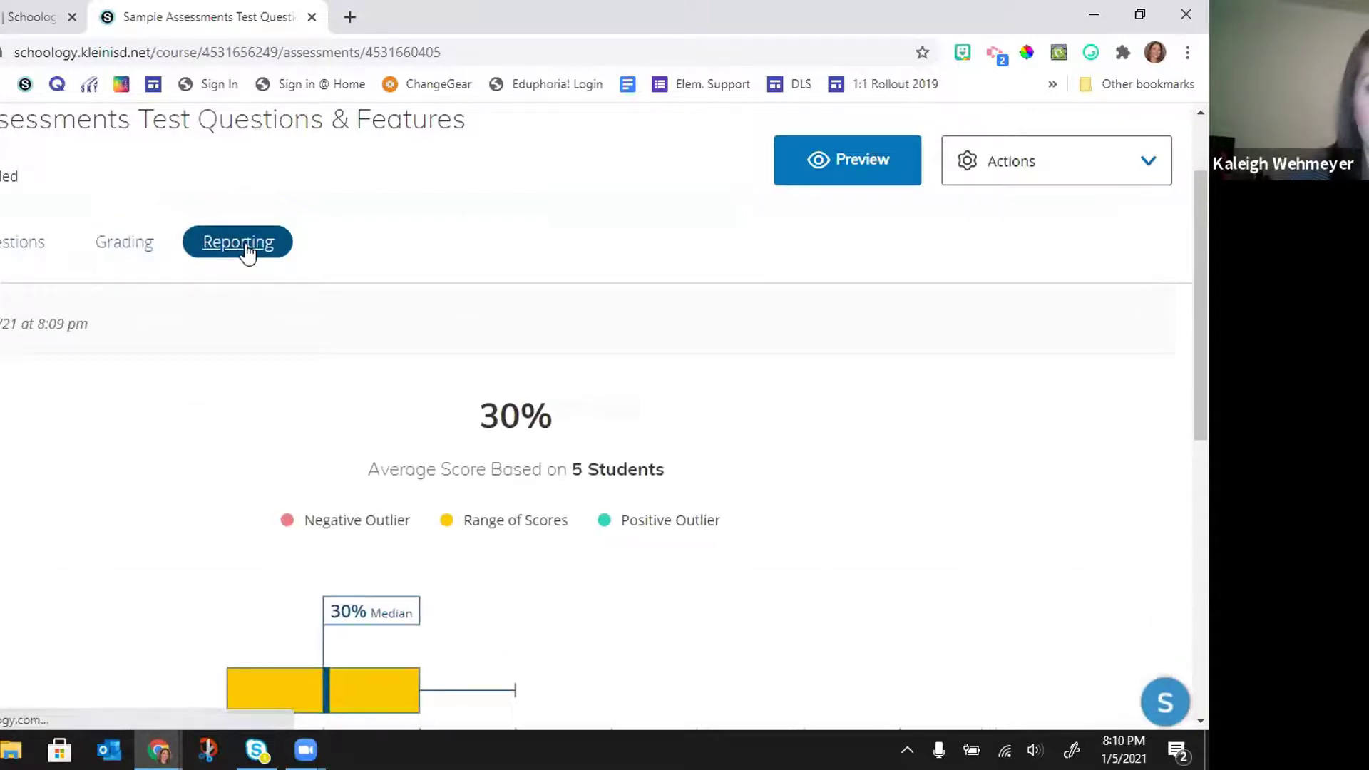
{"action": "scroll", "coordinate": [432, 275], "scroll_direction": "down", "scroll_amount": 1}
{"action": "scroll", "coordinate": [433, 274], "scroll_direction": "down", "scroll_amount": 3}
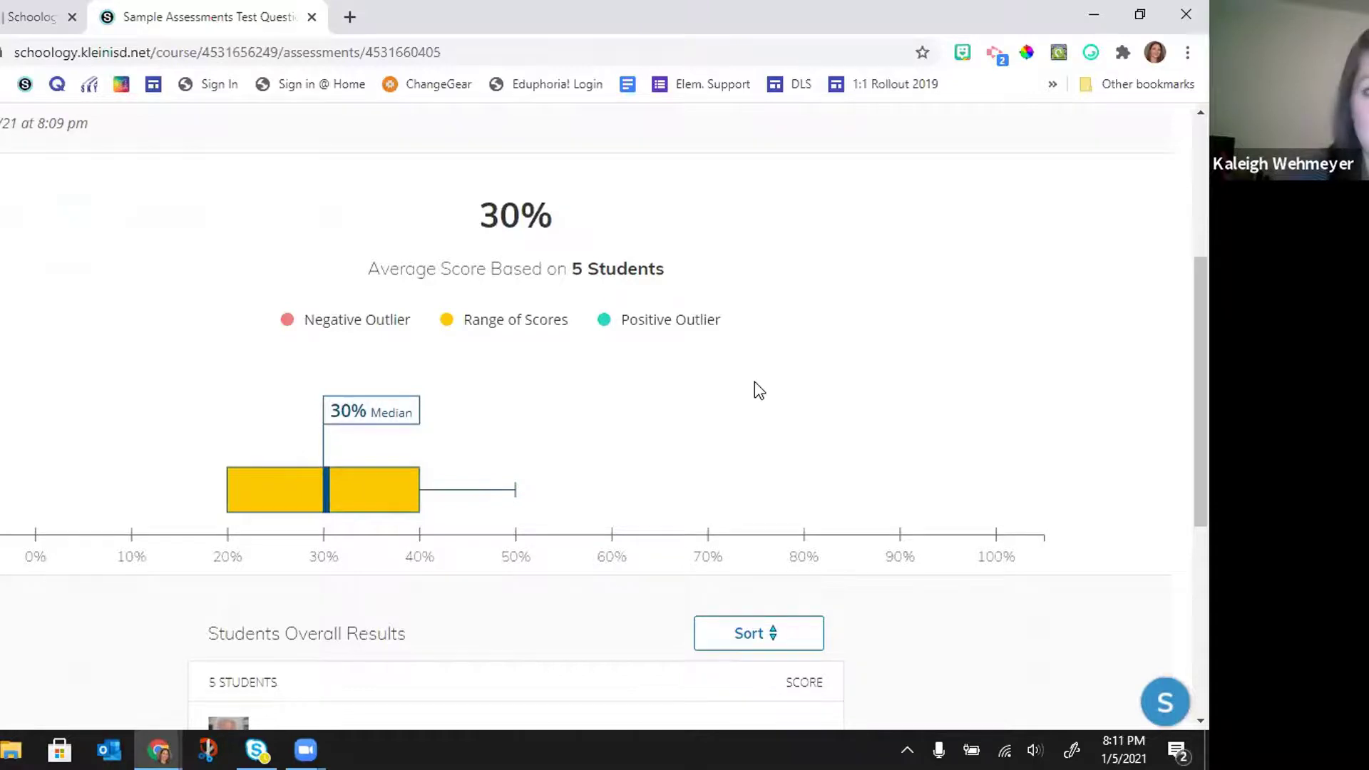
{"action": "scroll", "coordinate": [754, 385], "scroll_direction": "down", "scroll_amount": 4}
{"action": "scroll", "coordinate": [870, 389], "scroll_direction": "down", "scroll_amount": 2}
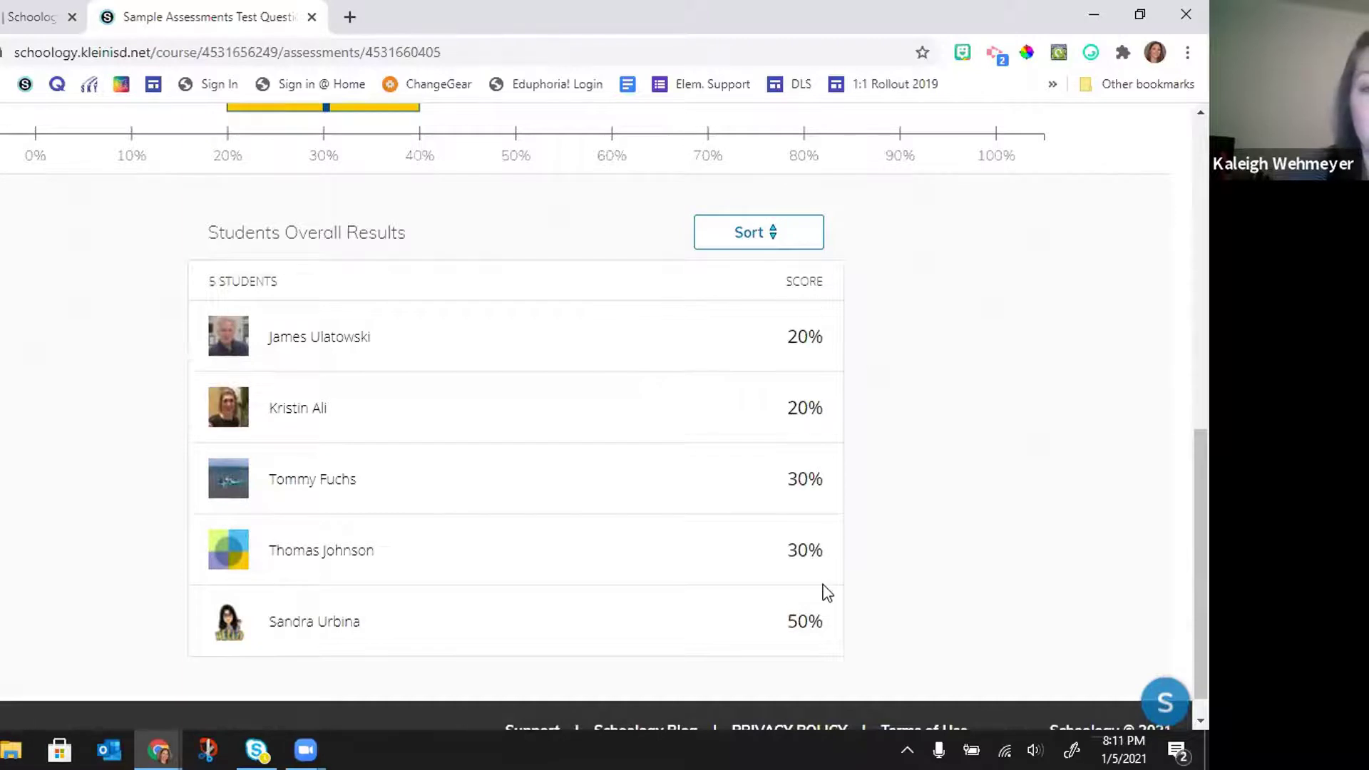
Step: Sort the students' overall results from highest to lowest score and back again, and return to the score distribution chart
{"action": "left_click", "coordinate": [773, 243]}
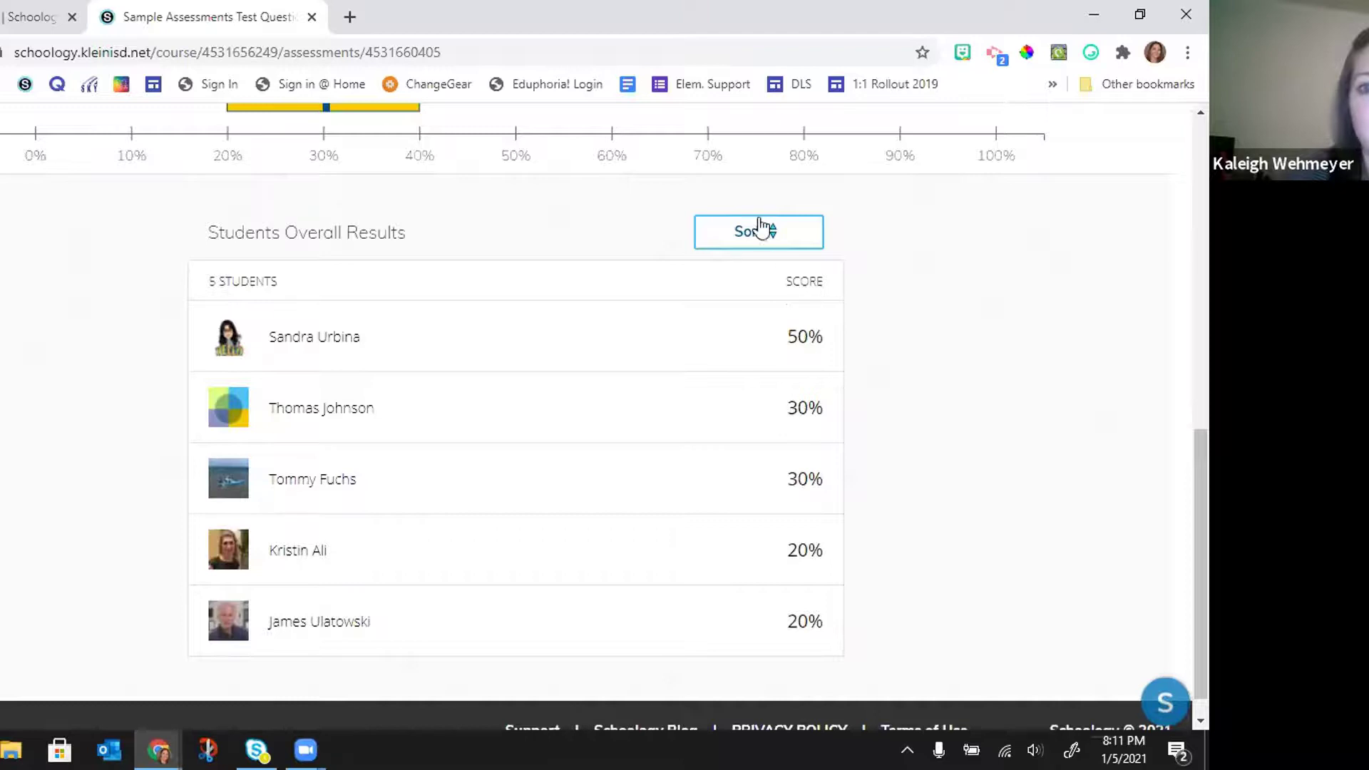
{"action": "left_click", "coordinate": [751, 241]}
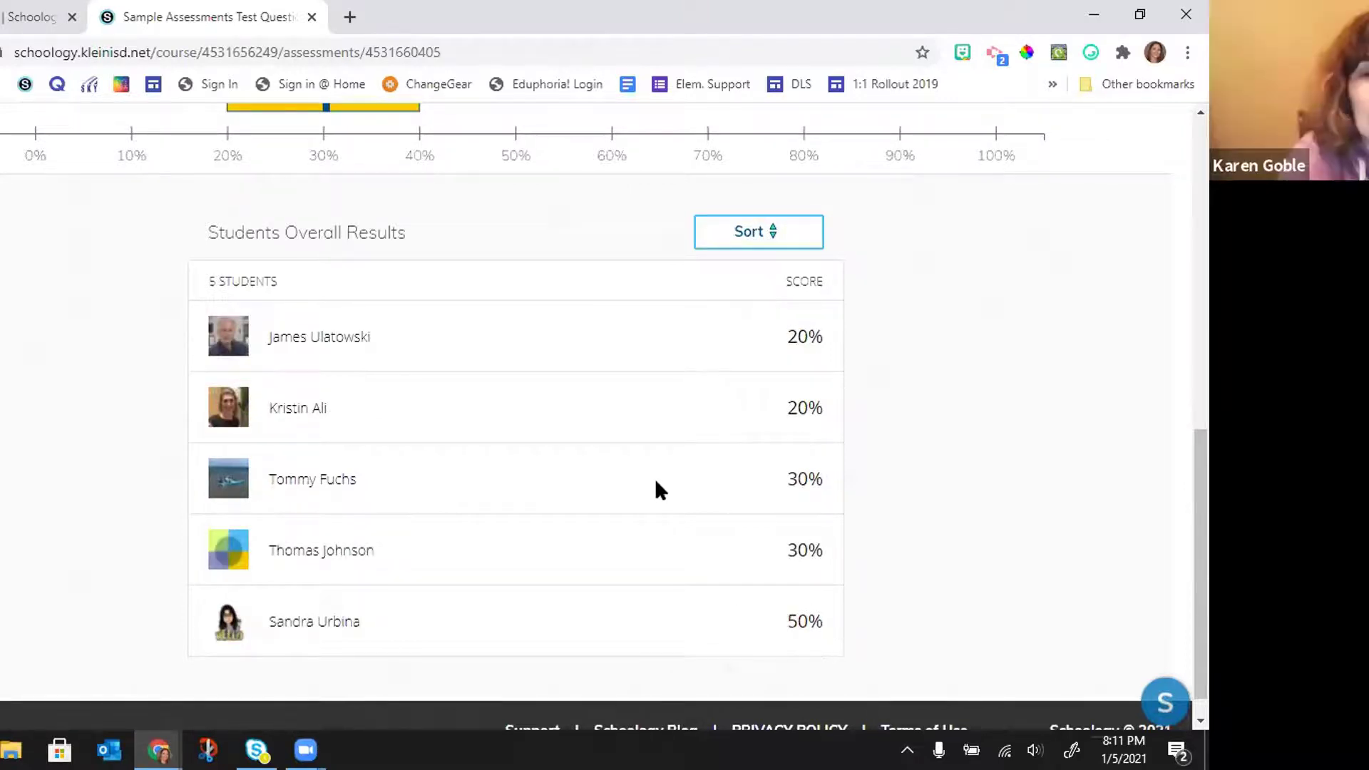
{"action": "scroll", "coordinate": [654, 478], "scroll_direction": "up", "scroll_amount": 3}
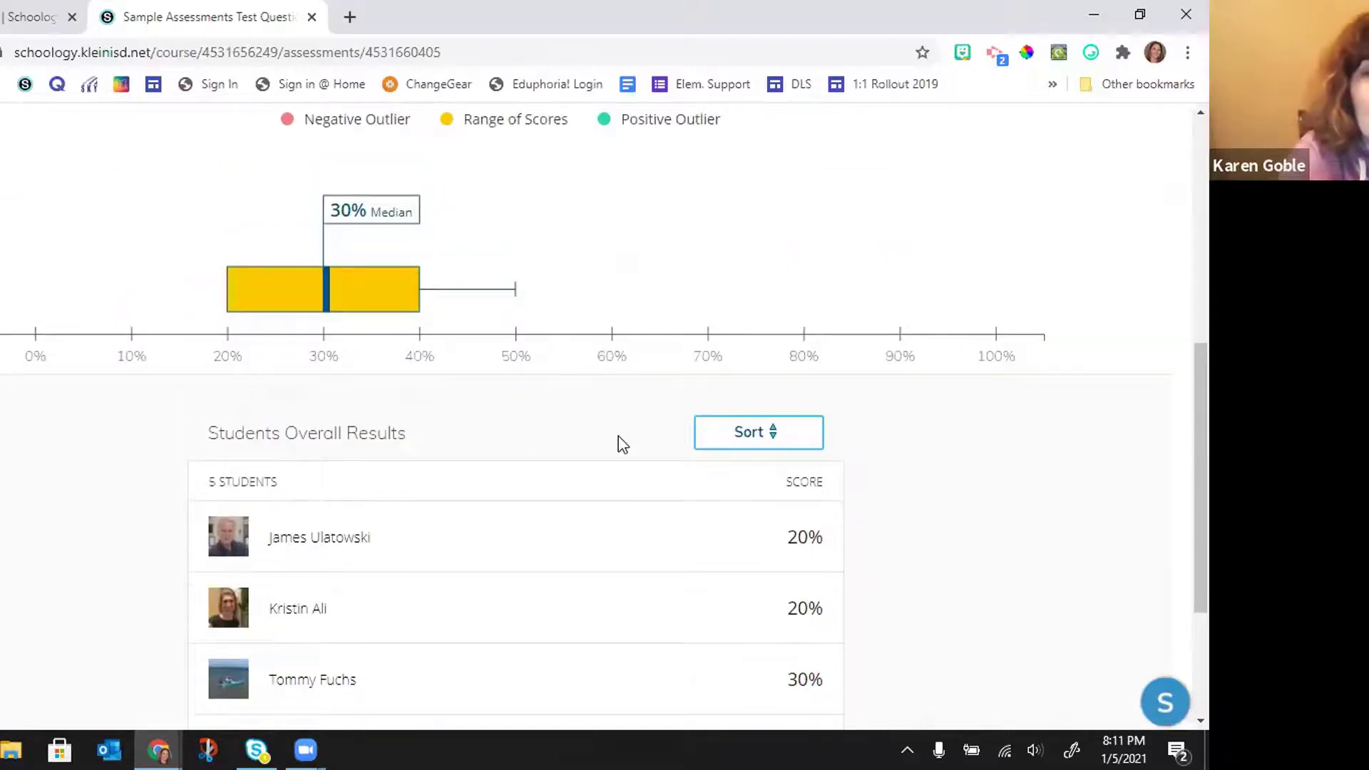
{"action": "scroll", "coordinate": [739, 263], "scroll_direction": "up", "scroll_amount": 3}
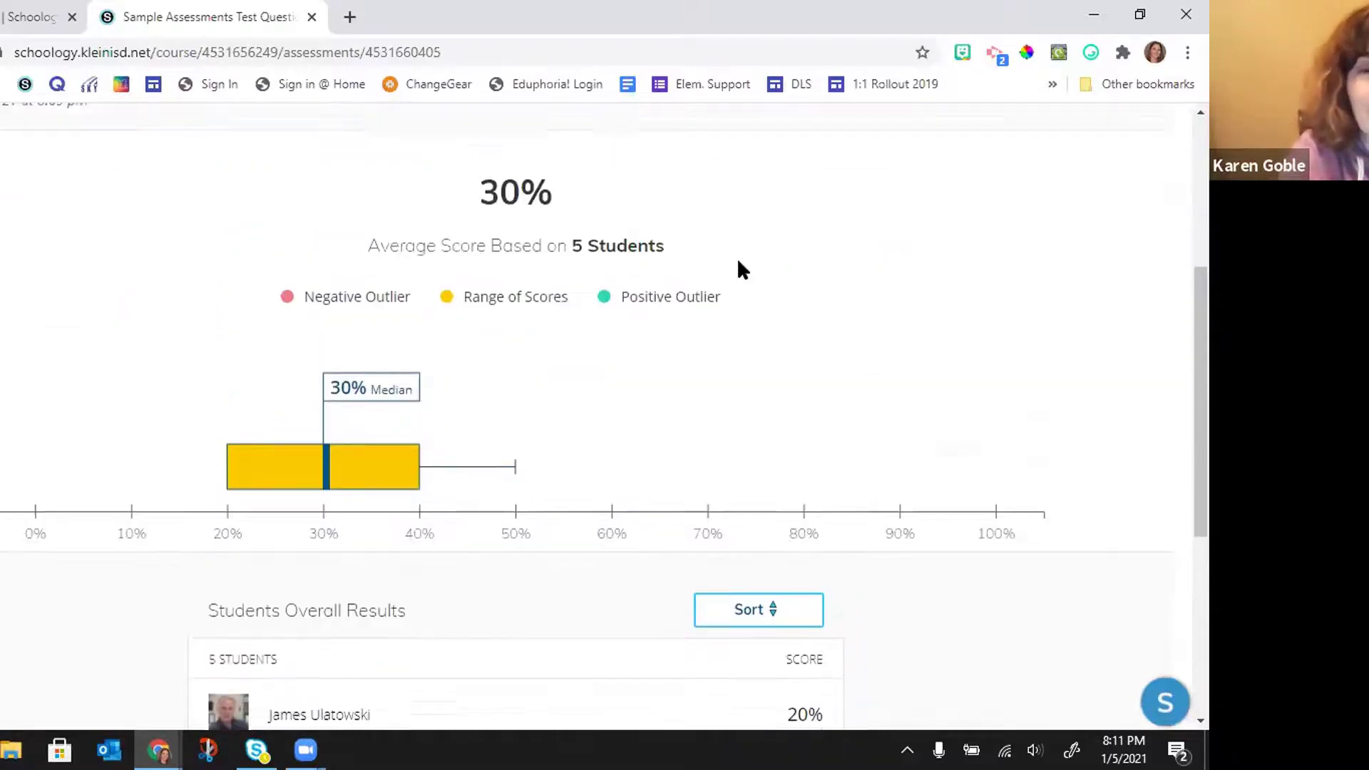
{"action": "scroll", "coordinate": [844, 316], "scroll_direction": "up", "scroll_amount": 2}
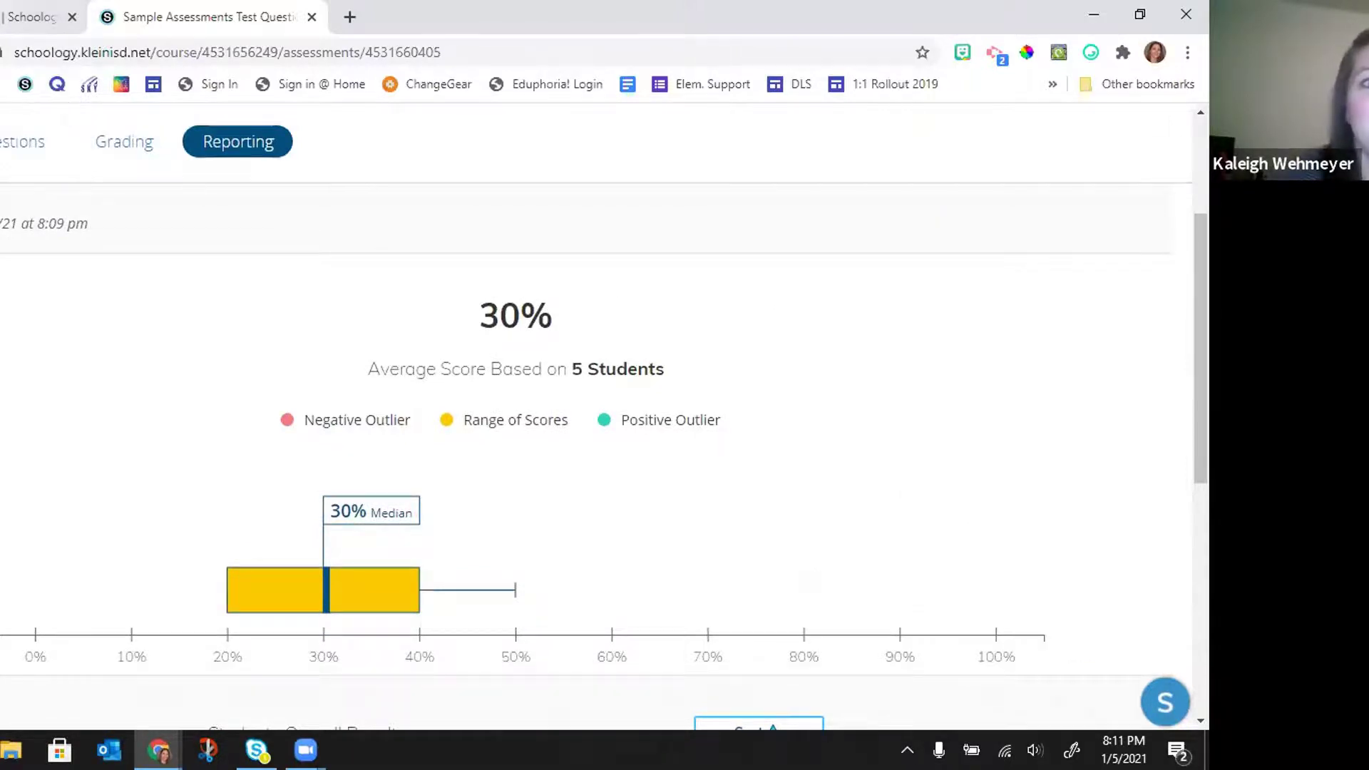
Step: Open Sample Assessments Test Questions & Features in the Practice course and review its grading by student for multiple attempts
{"action": "key", "text": "alt+Left"}
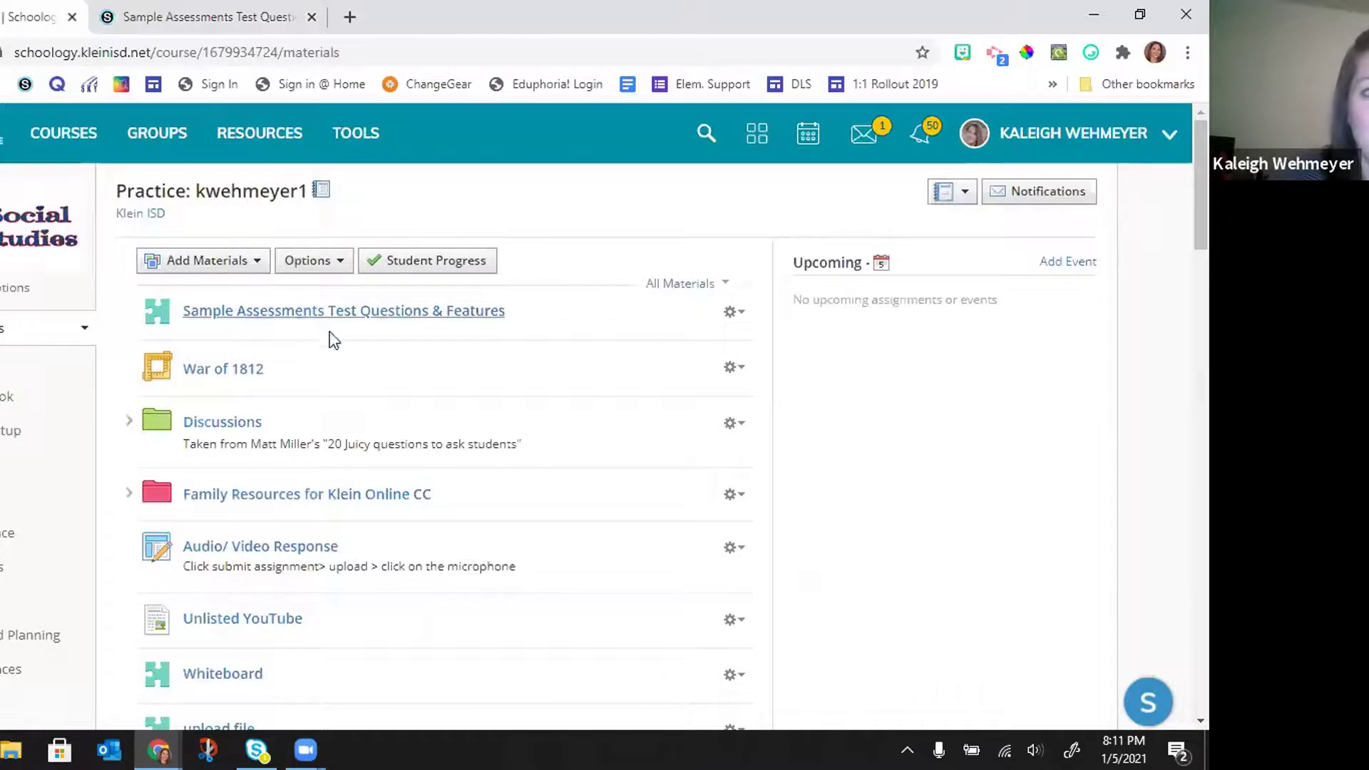
{"action": "left_click", "coordinate": [298, 314]}
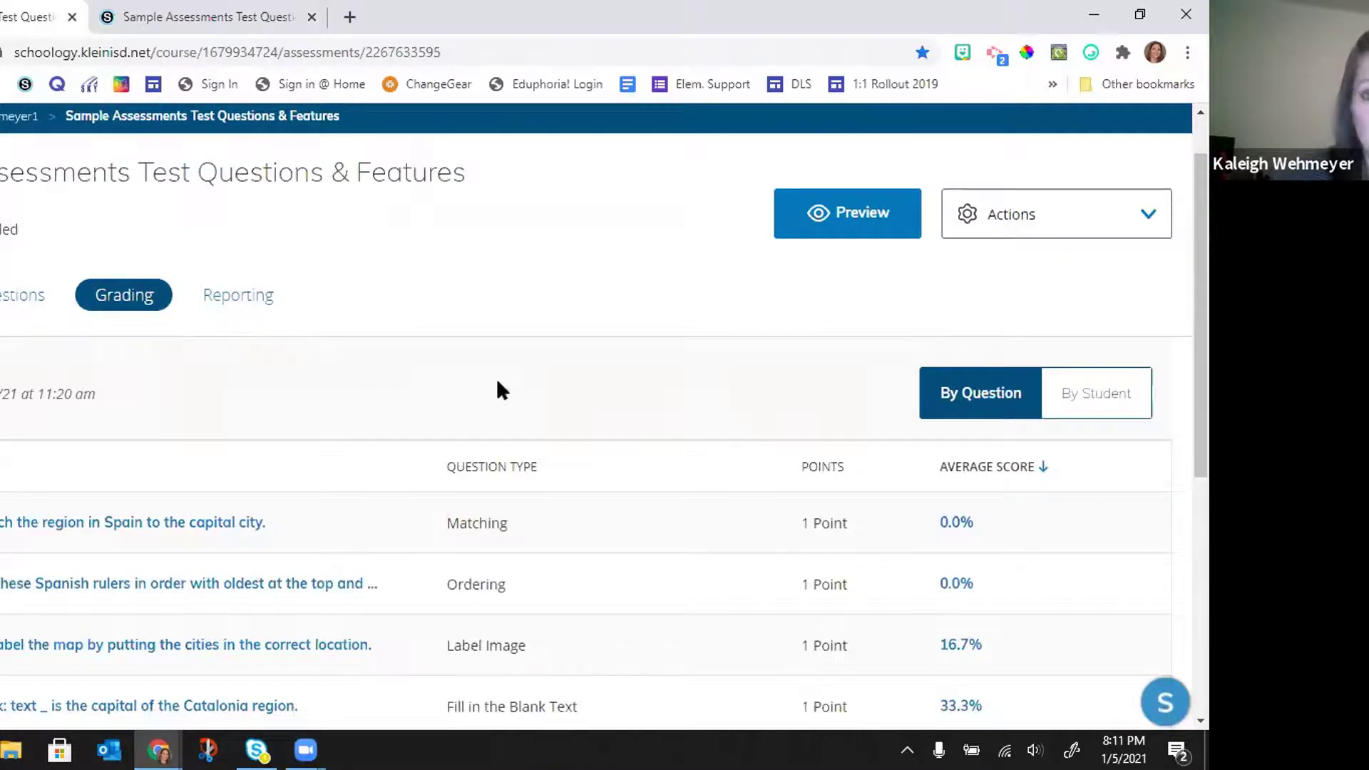
{"action": "left_click", "coordinate": [1117, 394]}
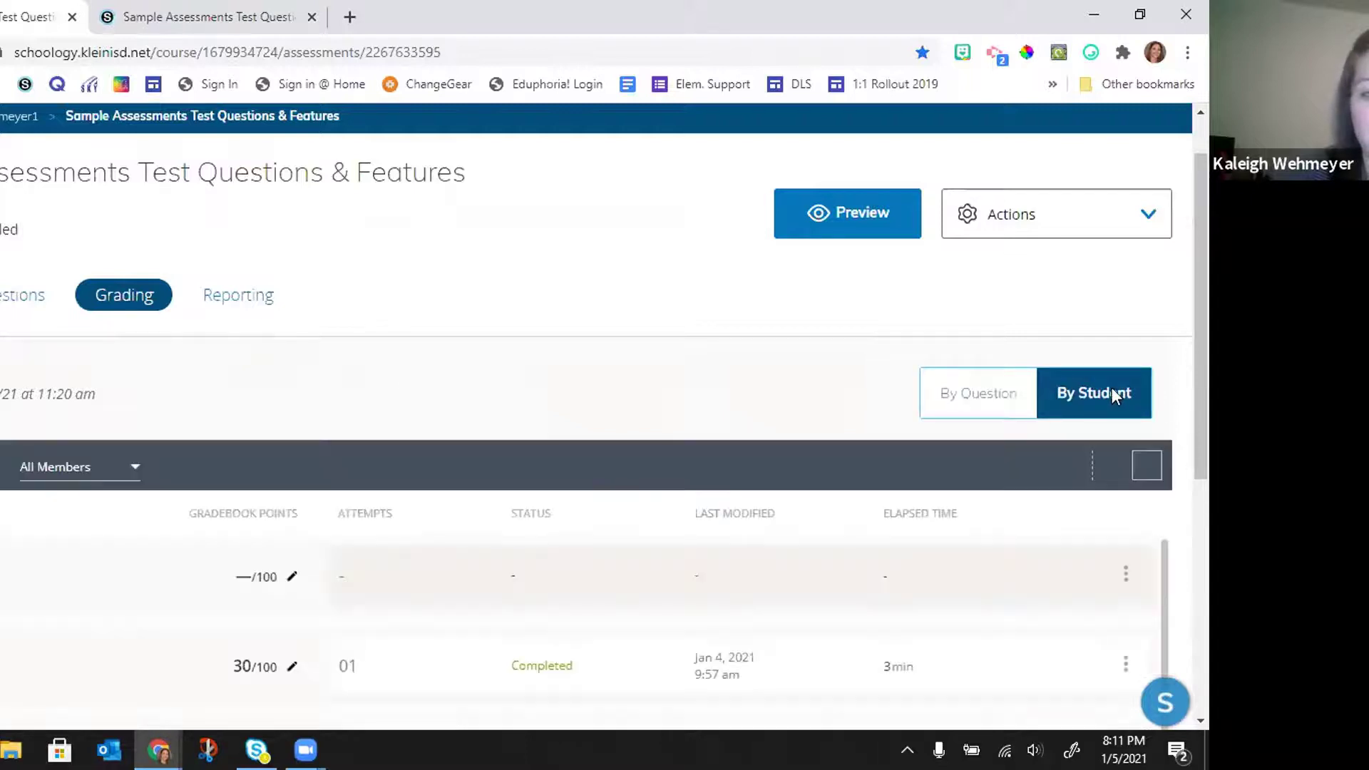
{"action": "scroll", "coordinate": [350, 318], "scroll_direction": "down", "scroll_amount": 6}
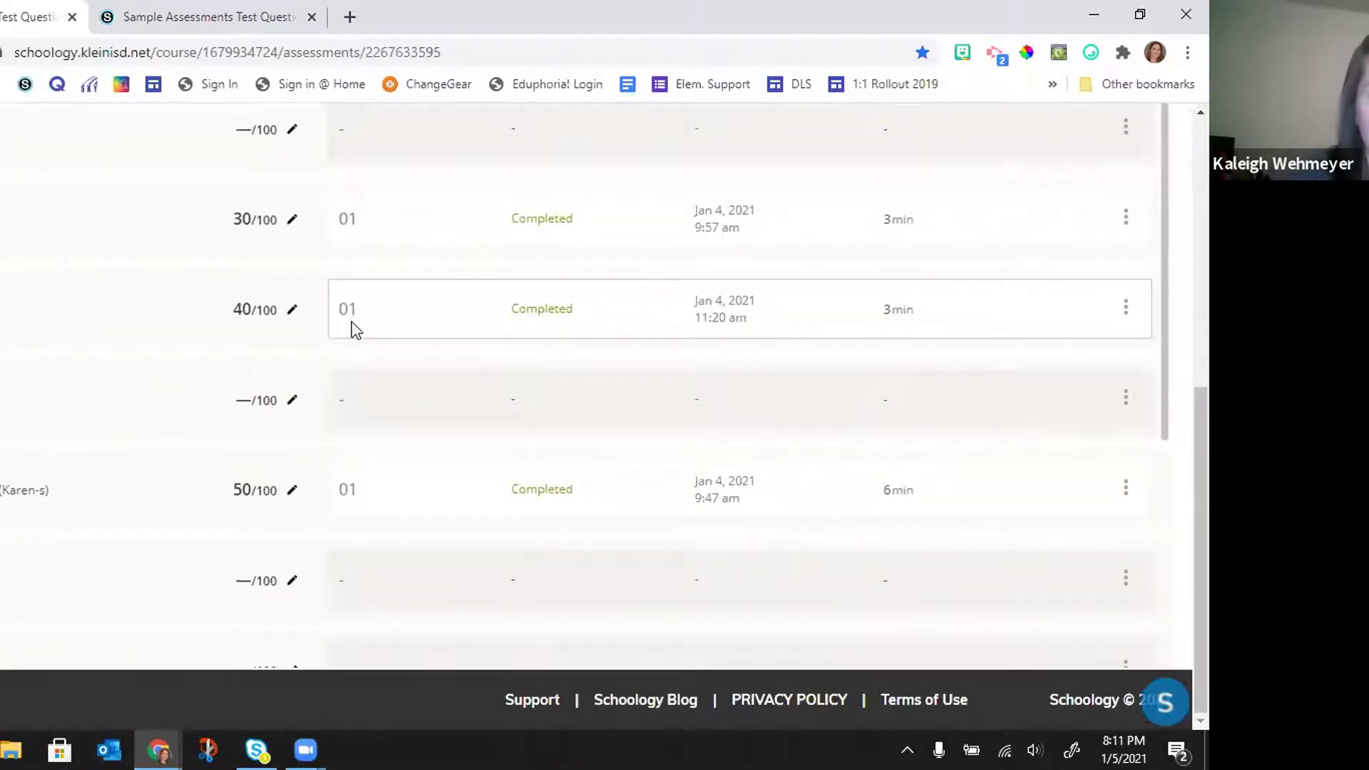
{"action": "scroll", "coordinate": [437, 364], "scroll_direction": "down", "scroll_amount": 5}
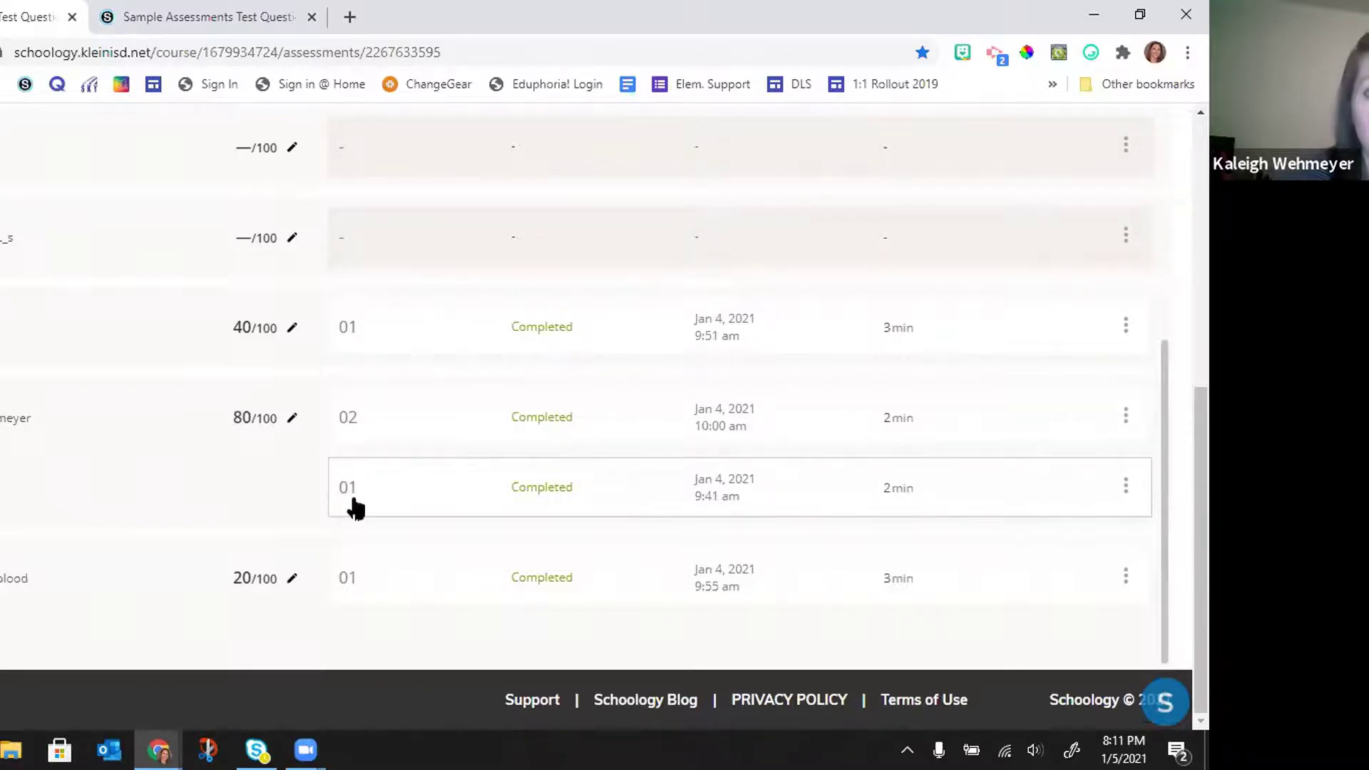
Step: Open attempt 02 of the student who has two attempts and review the answers and points in Submission 2
{"action": "left_click", "coordinate": [368, 426]}
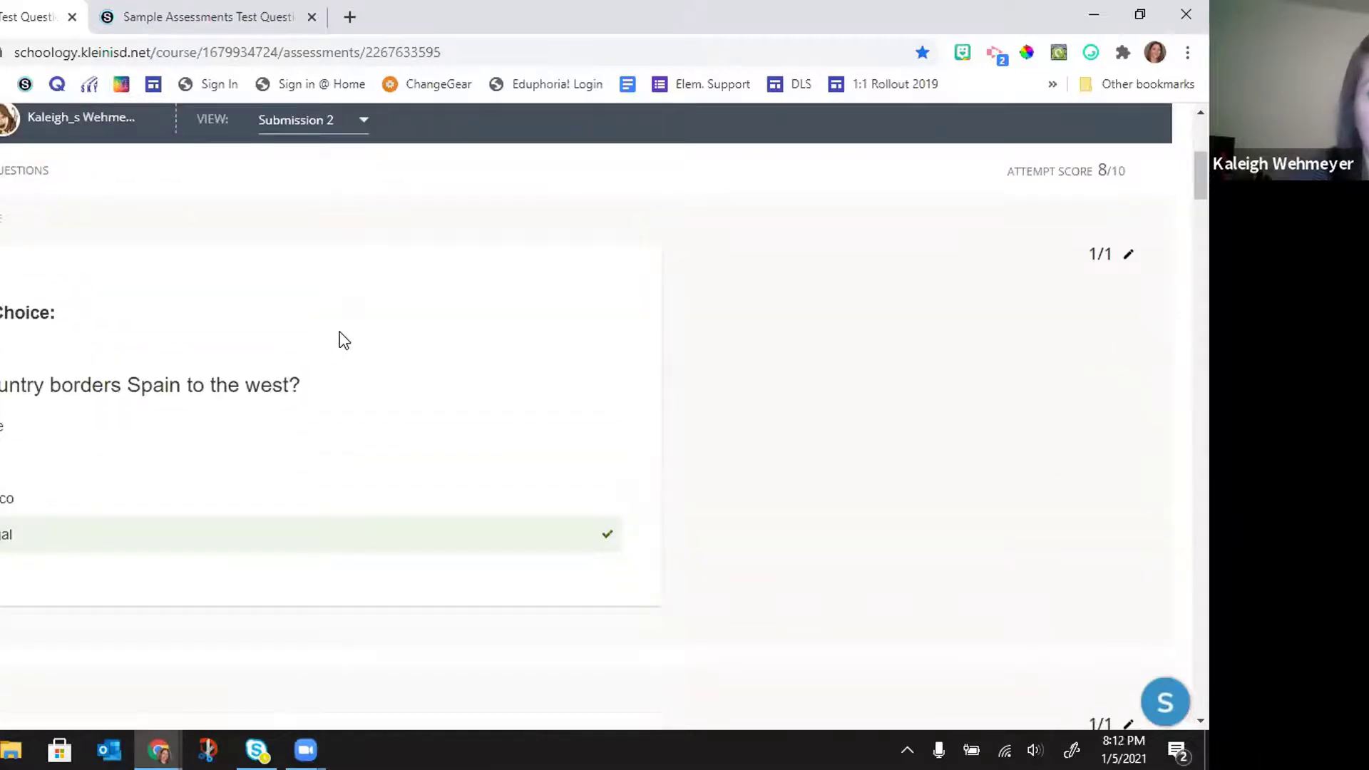
{"action": "scroll", "coordinate": [316, 350], "scroll_direction": "up", "scroll_amount": 3}
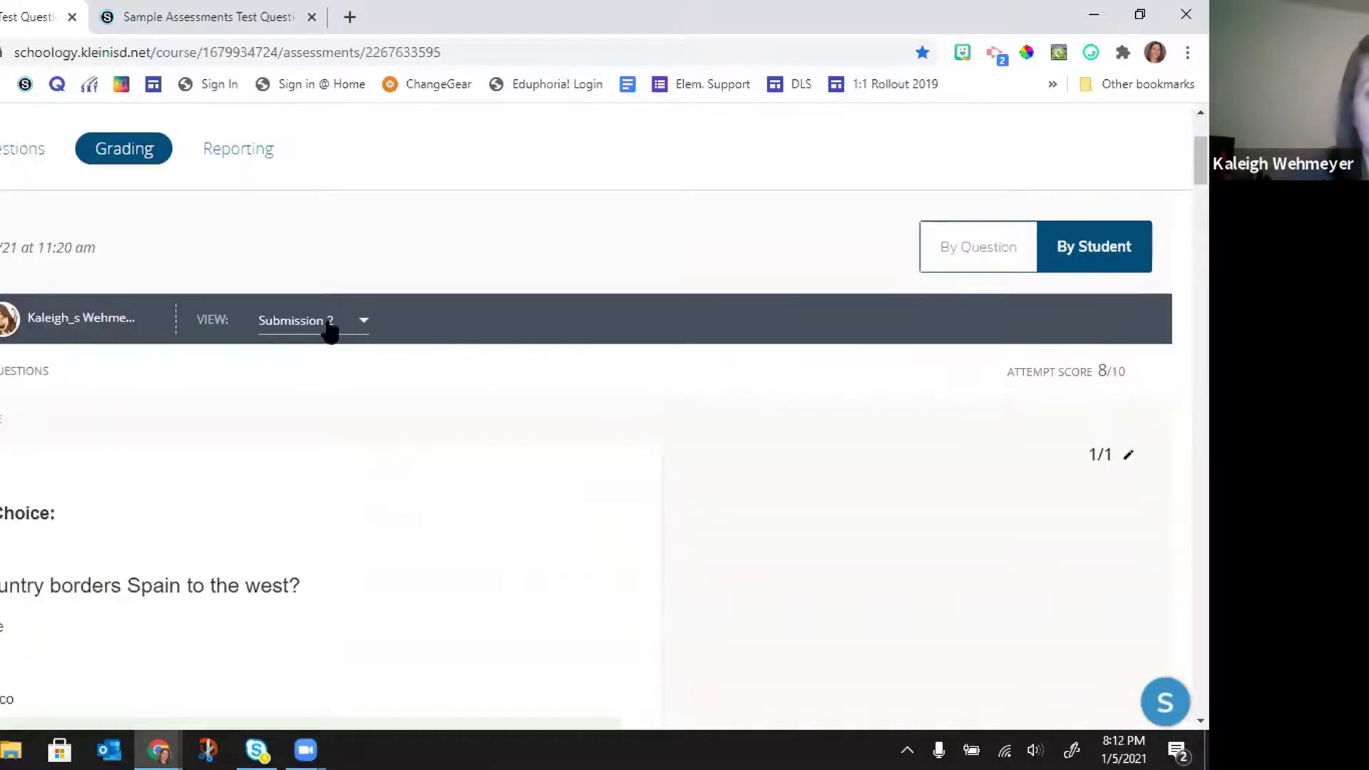
{"action": "scroll", "coordinate": [349, 419], "scroll_direction": "down", "scroll_amount": 10}
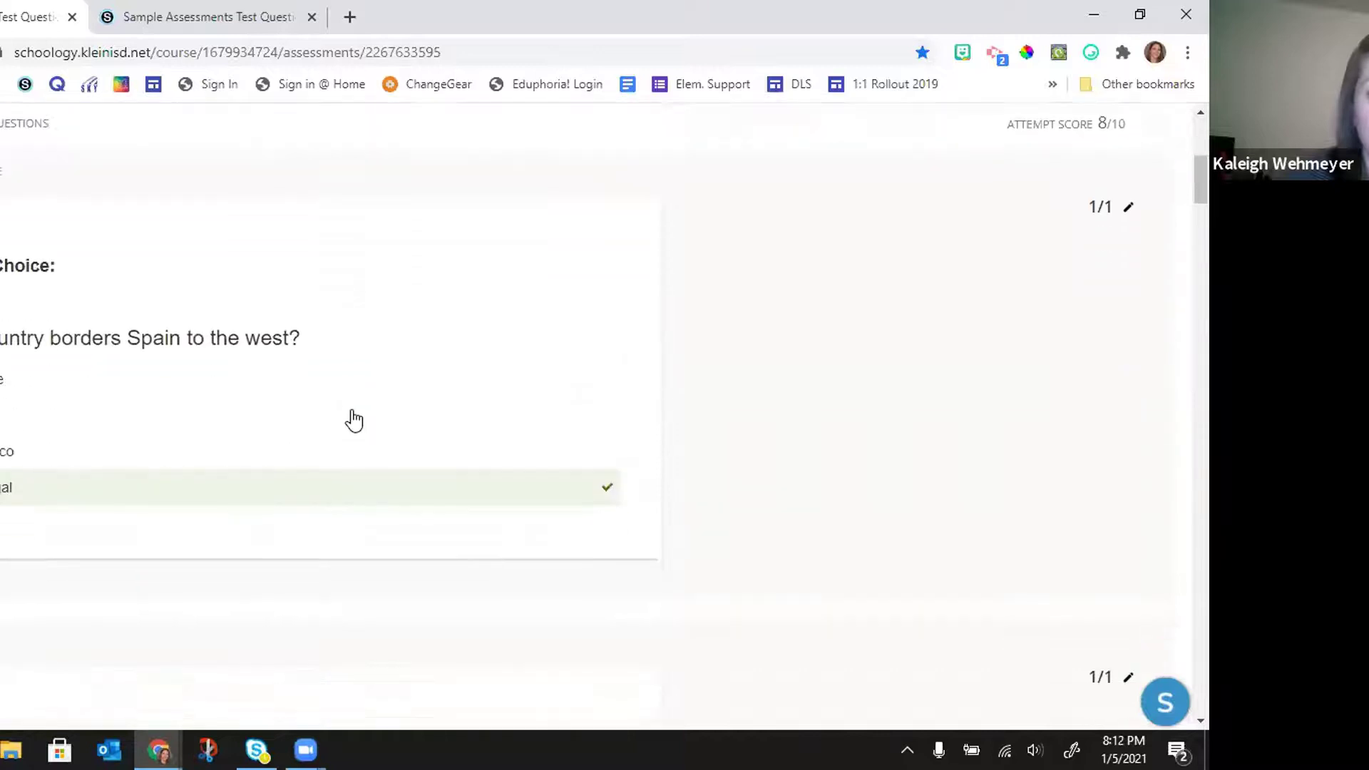
{"action": "scroll", "coordinate": [353, 401], "scroll_direction": "down", "scroll_amount": 15}
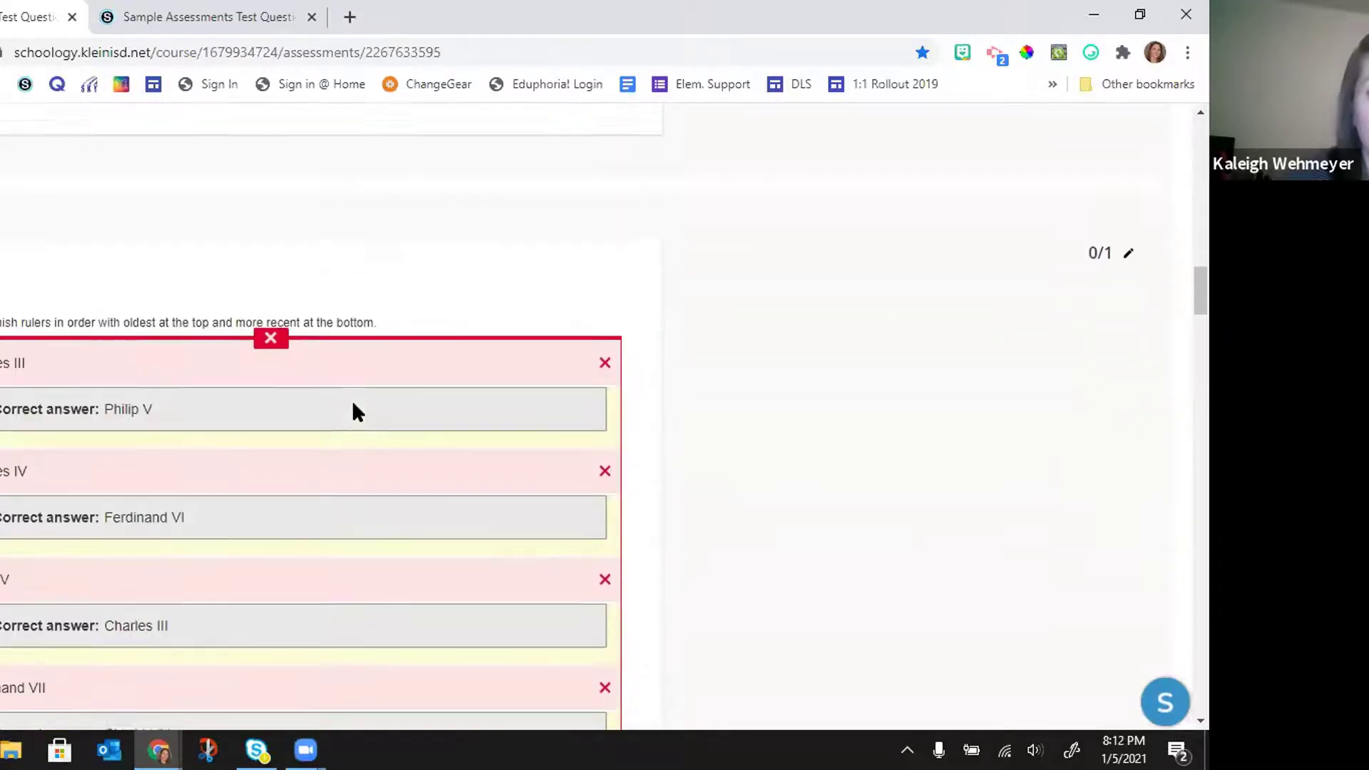
{"action": "scroll", "coordinate": [352, 400], "scroll_direction": "down", "scroll_amount": 5}
{"action": "scroll", "coordinate": [342, 414], "scroll_direction": "up", "scroll_amount": 20}
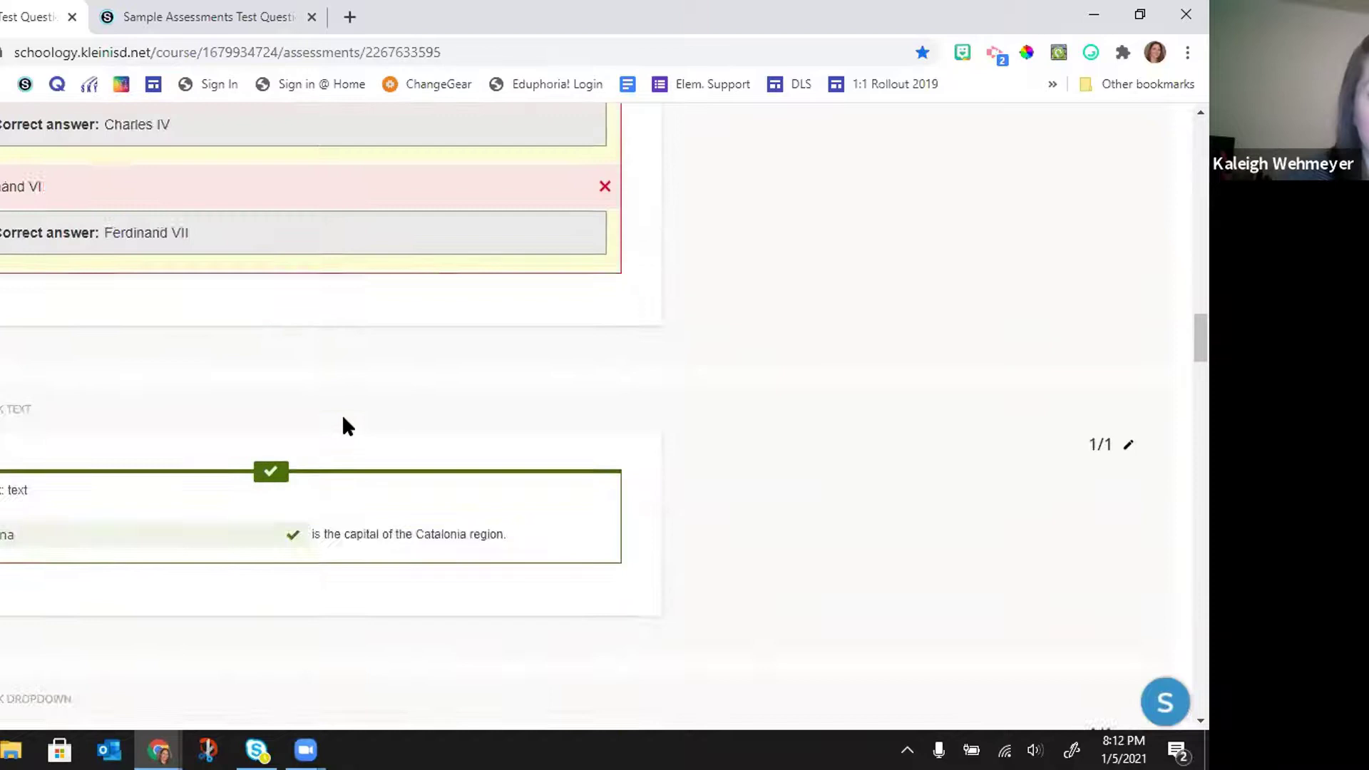
Step: Switch the student's view to Submission 1 and review its answers, corrections and points per question
{"action": "scroll", "coordinate": [341, 457], "scroll_direction": "up", "scroll_amount": 3}
{"action": "scroll", "coordinate": [343, 479], "scroll_direction": "down", "scroll_amount": 3}
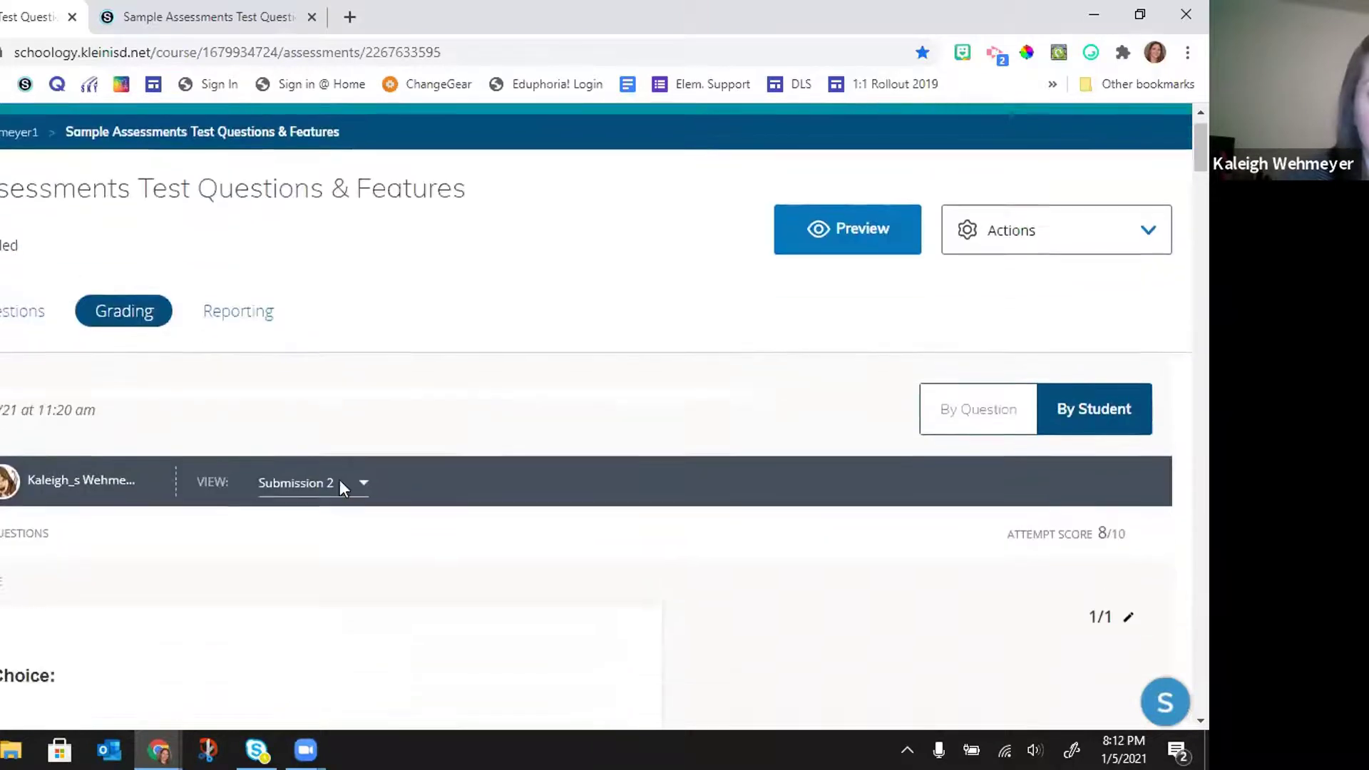
{"action": "left_click", "coordinate": [362, 336]}
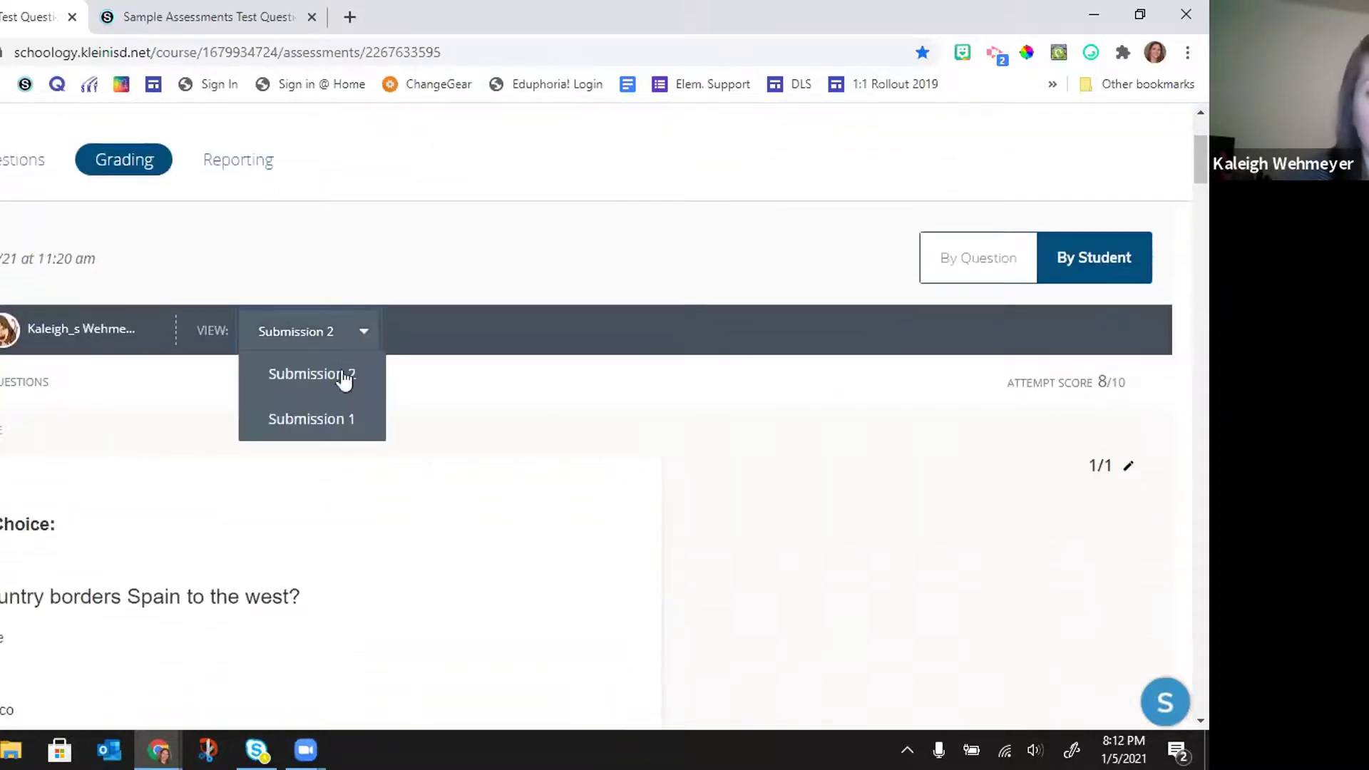
{"action": "left_click", "coordinate": [335, 418]}
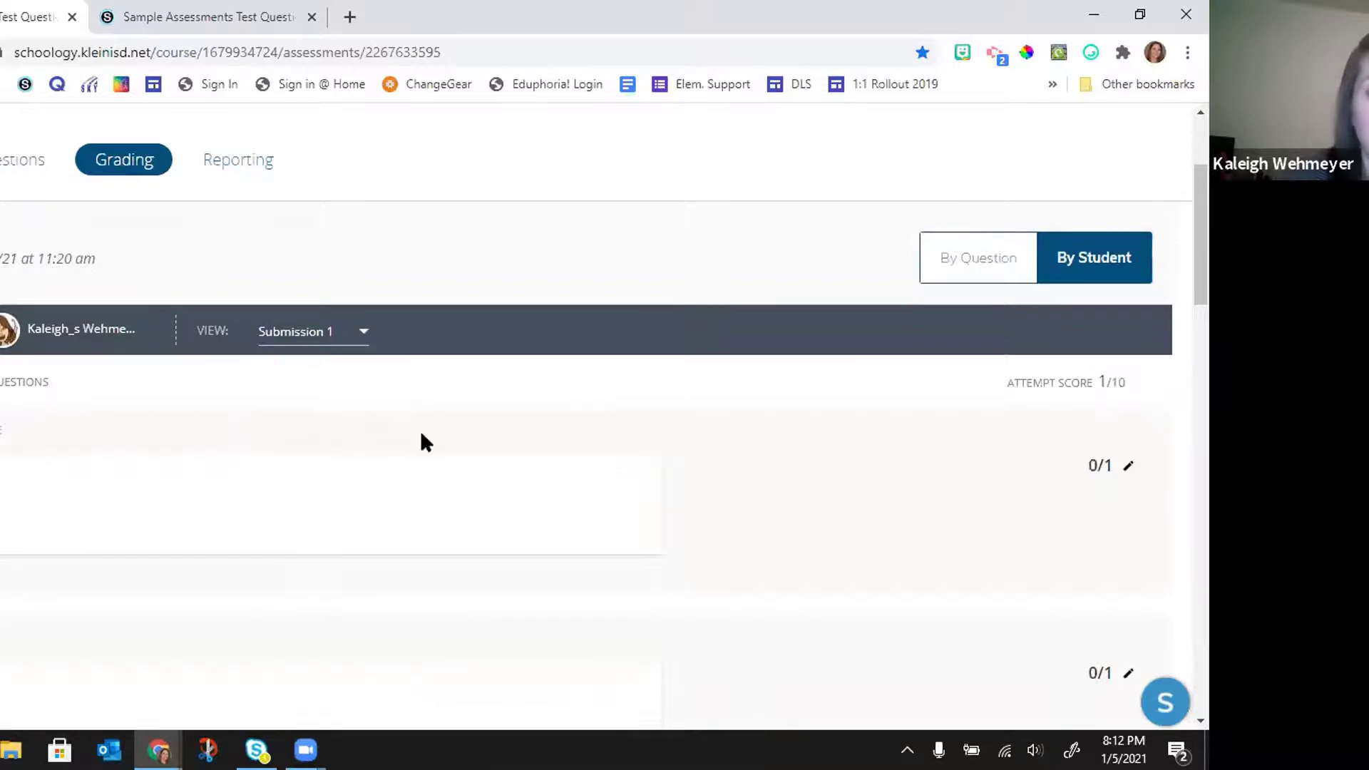
{"action": "scroll", "coordinate": [421, 463], "scroll_direction": "down", "scroll_amount": 3}
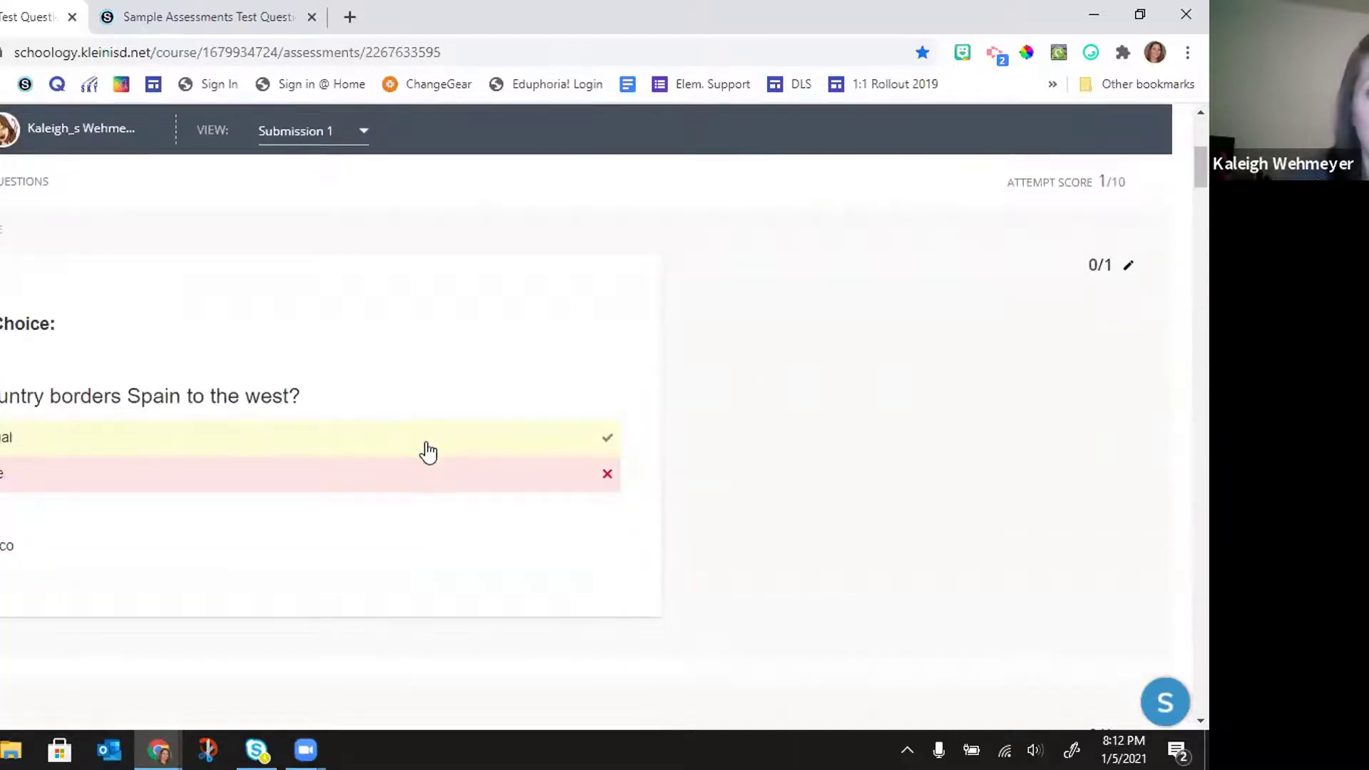
{"action": "scroll", "coordinate": [425, 452], "scroll_direction": "down", "scroll_amount": 10}
{"action": "scroll", "coordinate": [426, 446], "scroll_direction": "down", "scroll_amount": 20}
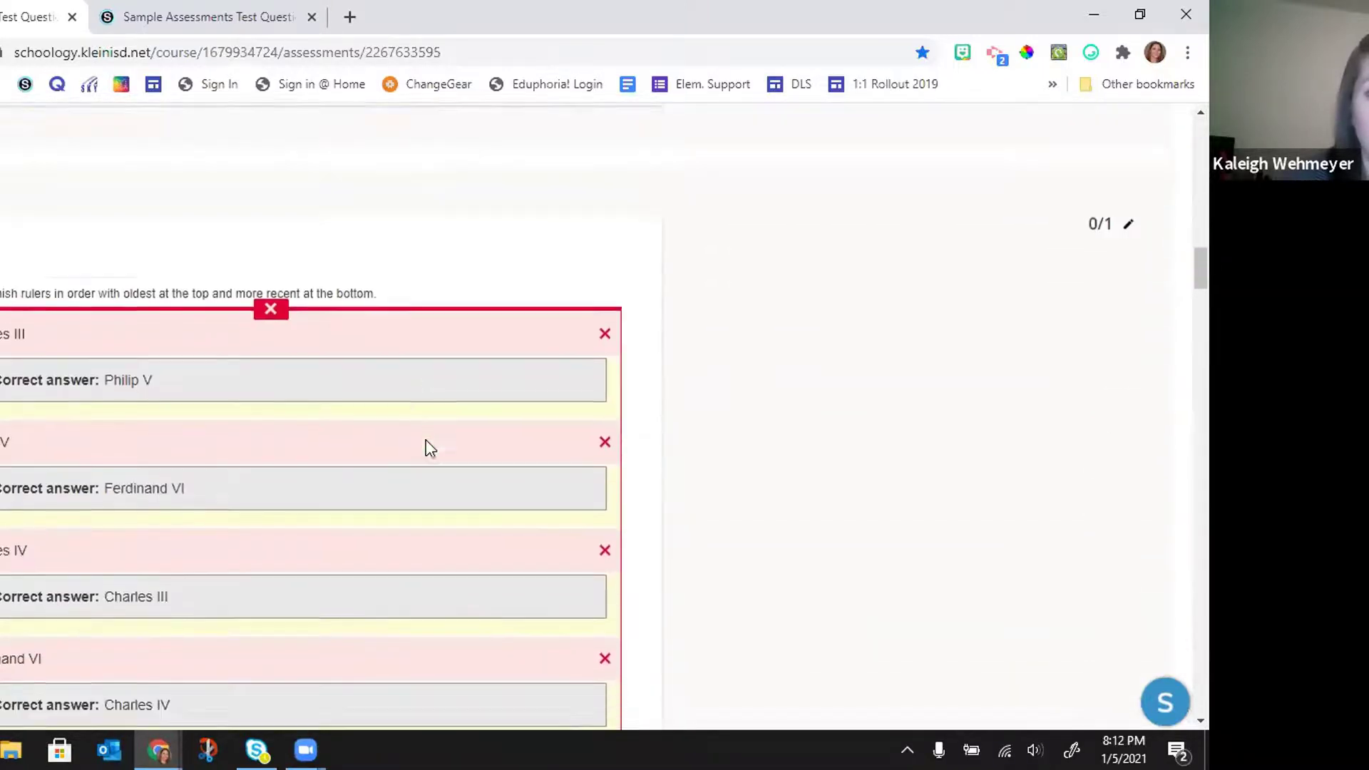
{"action": "scroll", "coordinate": [425, 439], "scroll_direction": "down", "scroll_amount": 15}
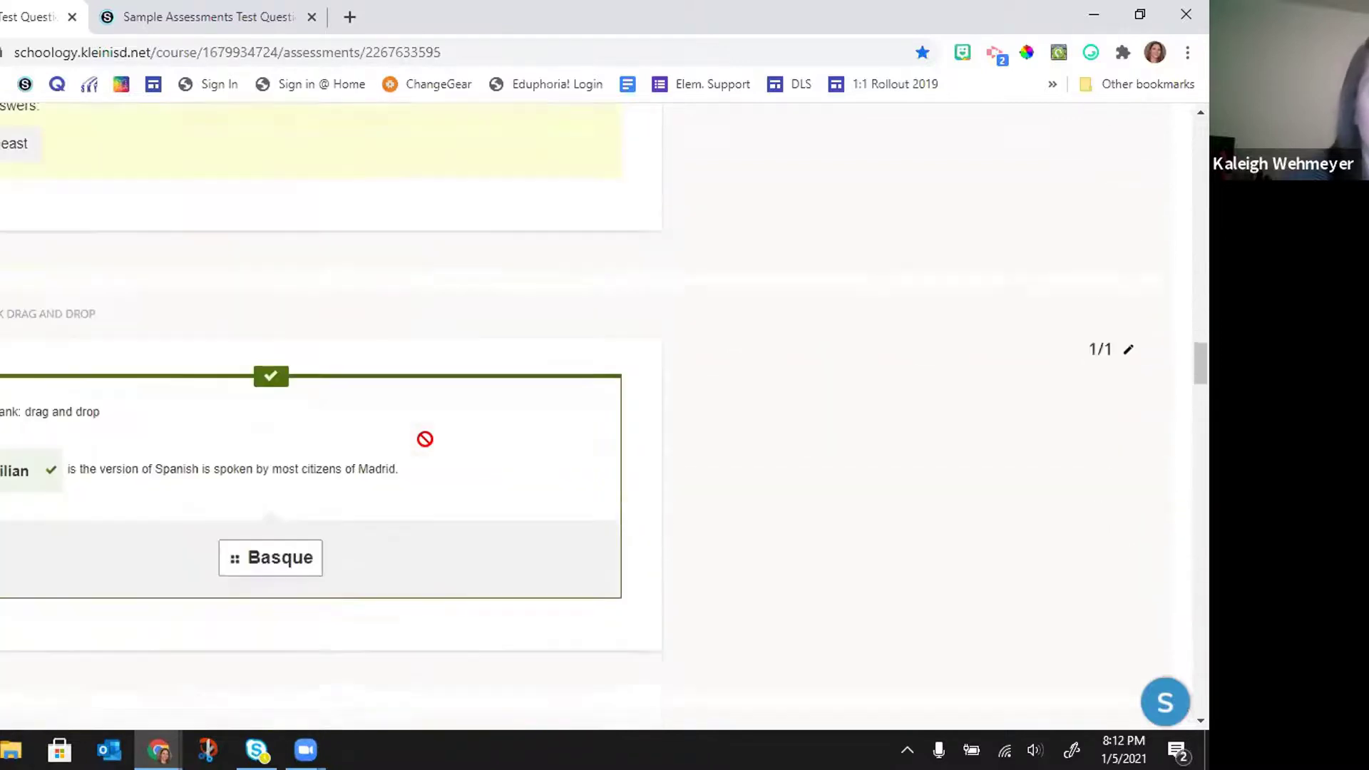
{"action": "scroll", "coordinate": [426, 442], "scroll_direction": "up", "scroll_amount": 20}
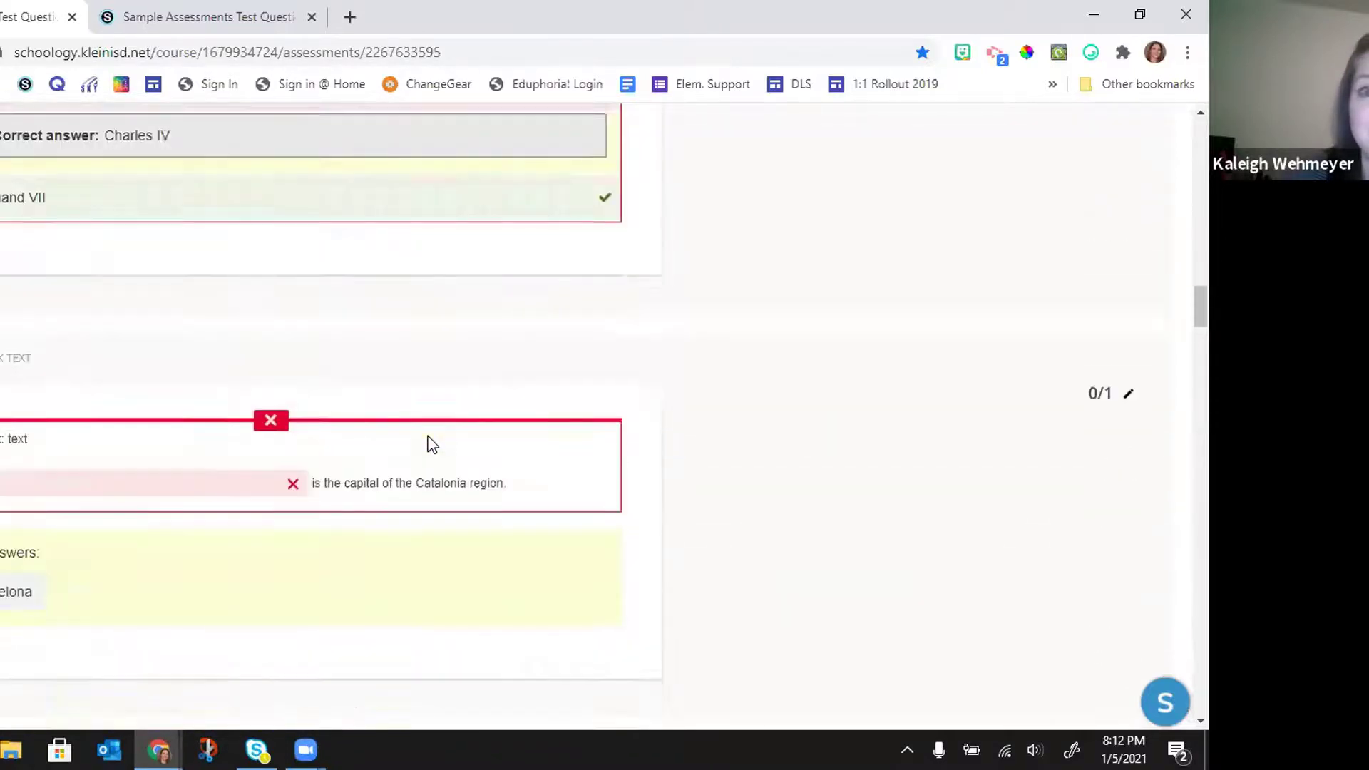
{"action": "scroll", "coordinate": [432, 443], "scroll_direction": "up", "scroll_amount": 10}
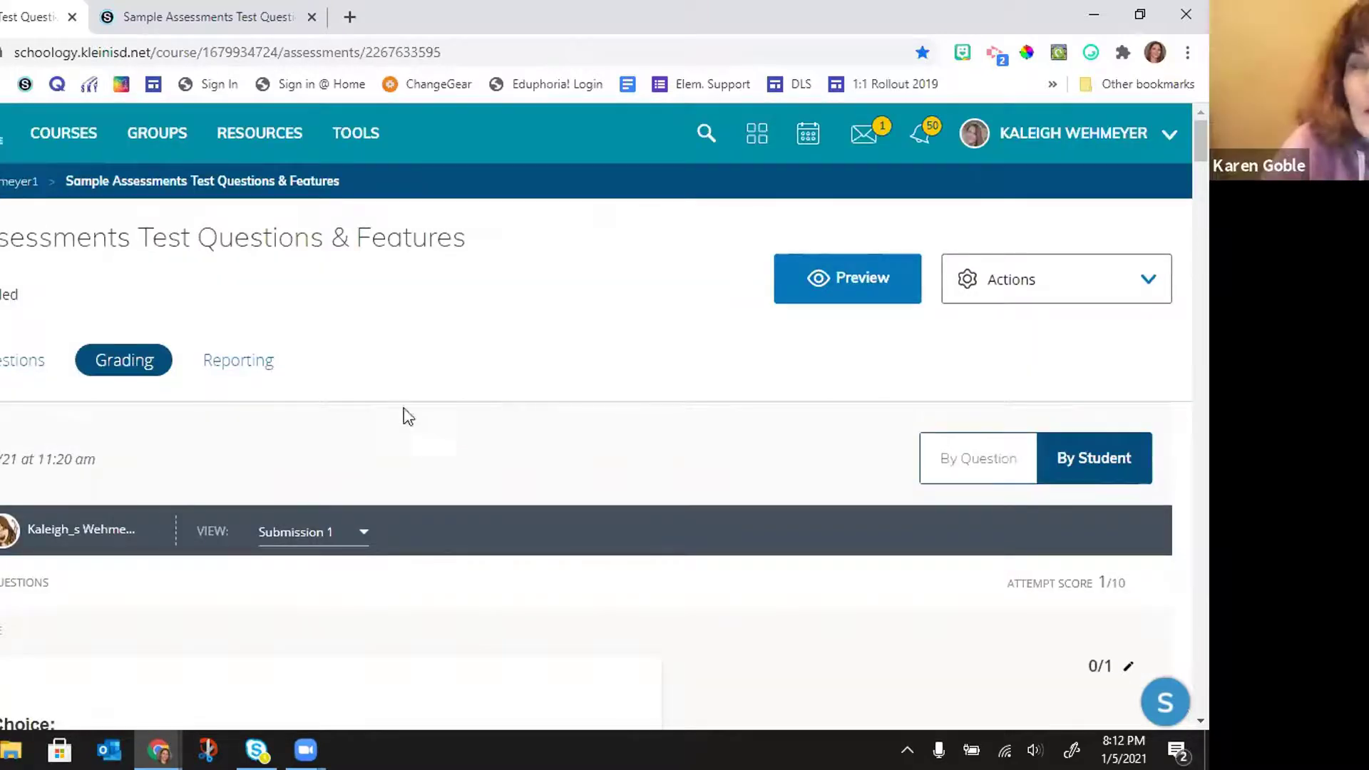
Step: Return to the score report of the other Sample Assessments Test Questions & Features assessment and review its overview
{"action": "left_click", "coordinate": [116, 27]}
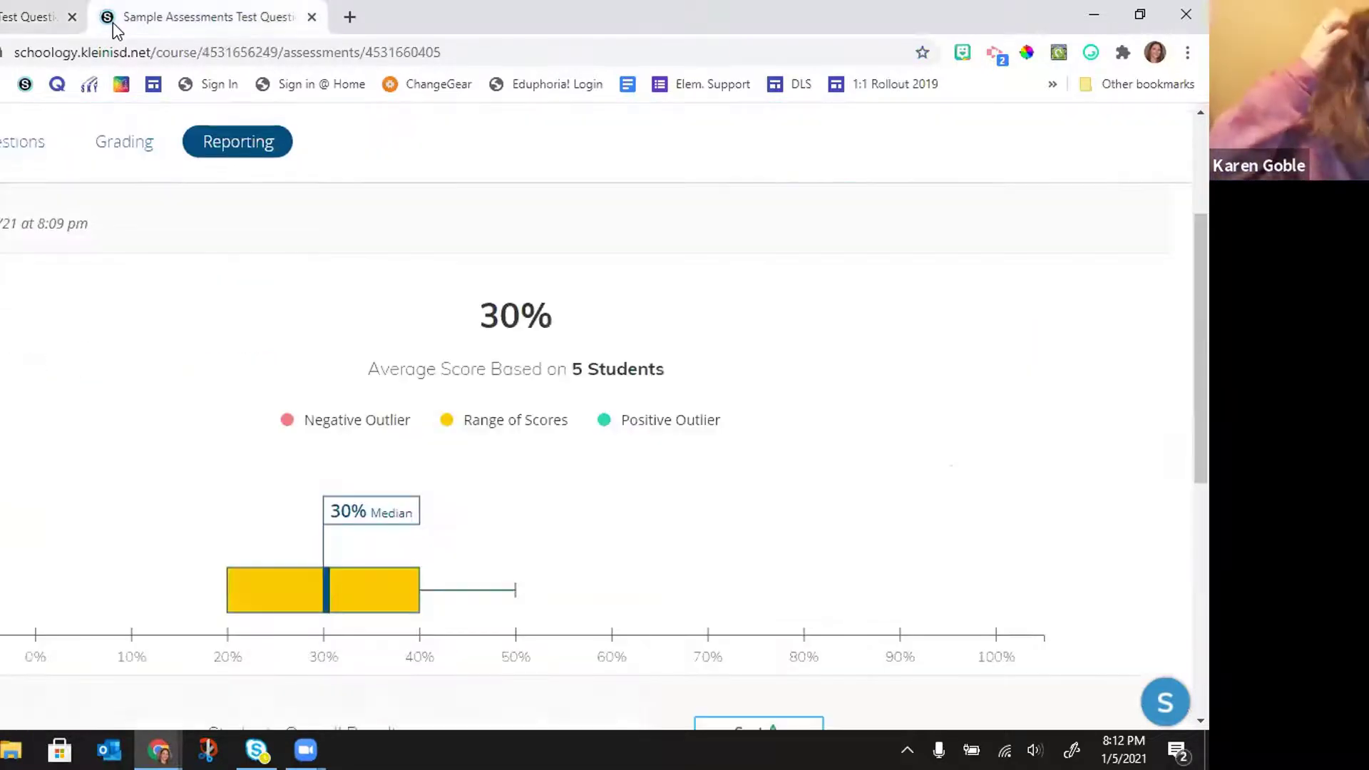
{"action": "scroll", "coordinate": [546, 435], "scroll_direction": "up", "scroll_amount": 3}
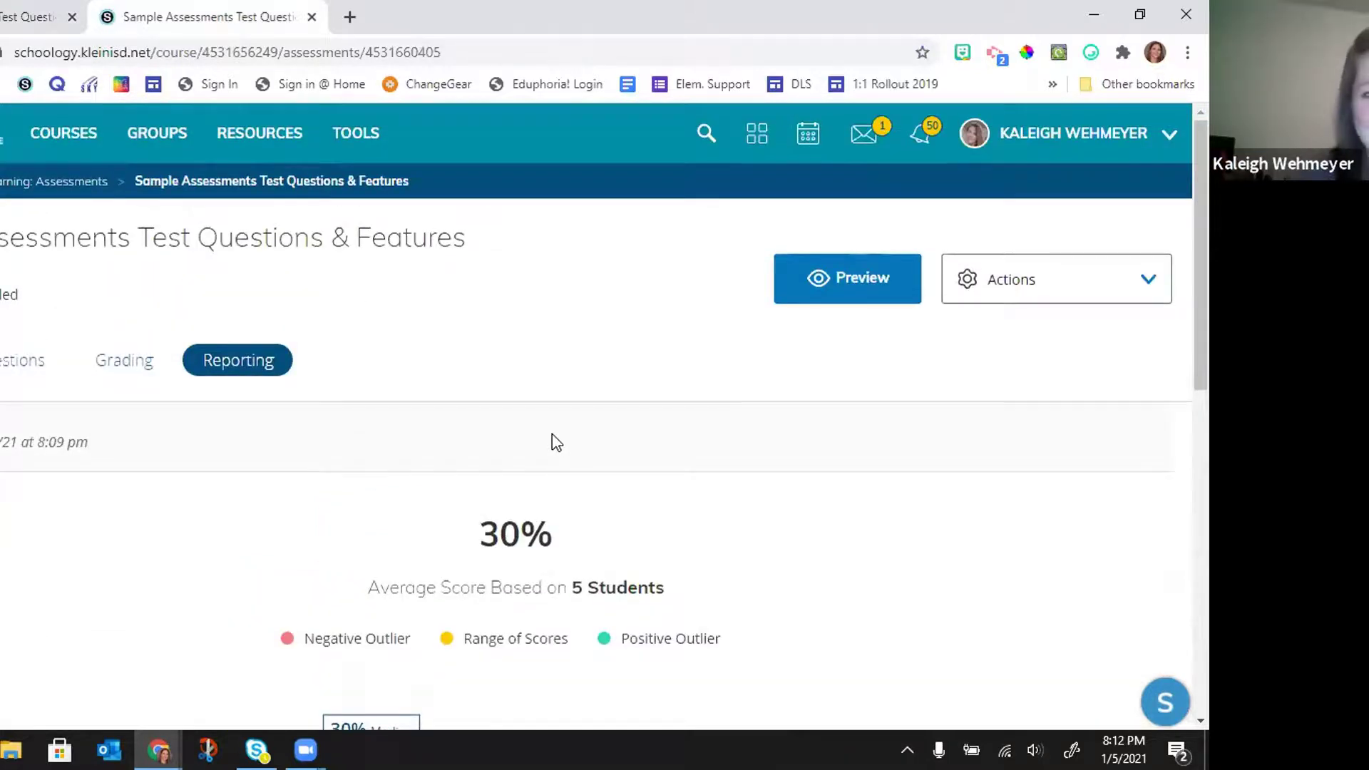
{"action": "scroll", "coordinate": [512, 428], "scroll_direction": "down", "scroll_amount": 1}
{"action": "scroll", "coordinate": [498, 418], "scroll_direction": "up", "scroll_amount": 1}
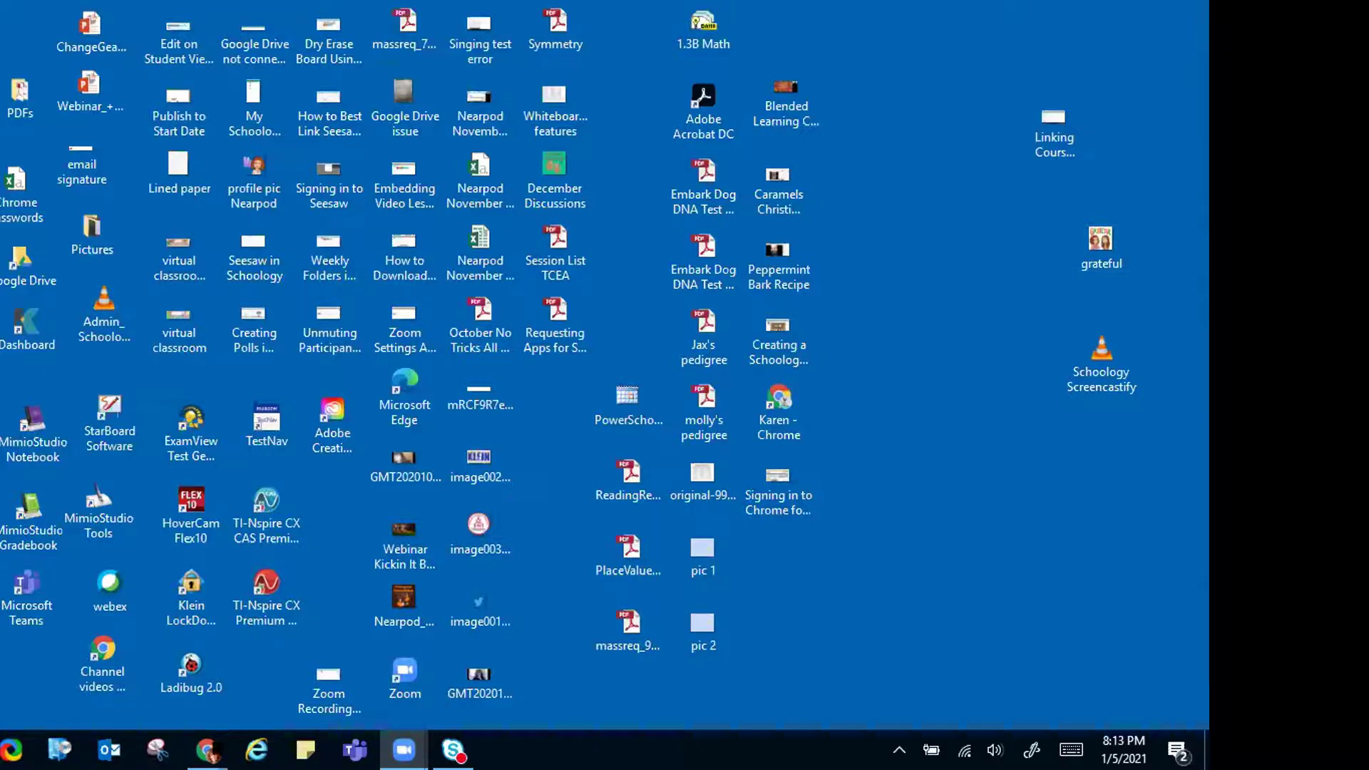
Step: Switch to the Part 1: SGY Assessments Series presentation in Google Slides and show the Convert Test/Quiz to an Assessment slide
{"action": "mouse_move", "coordinate": [207, 749]}
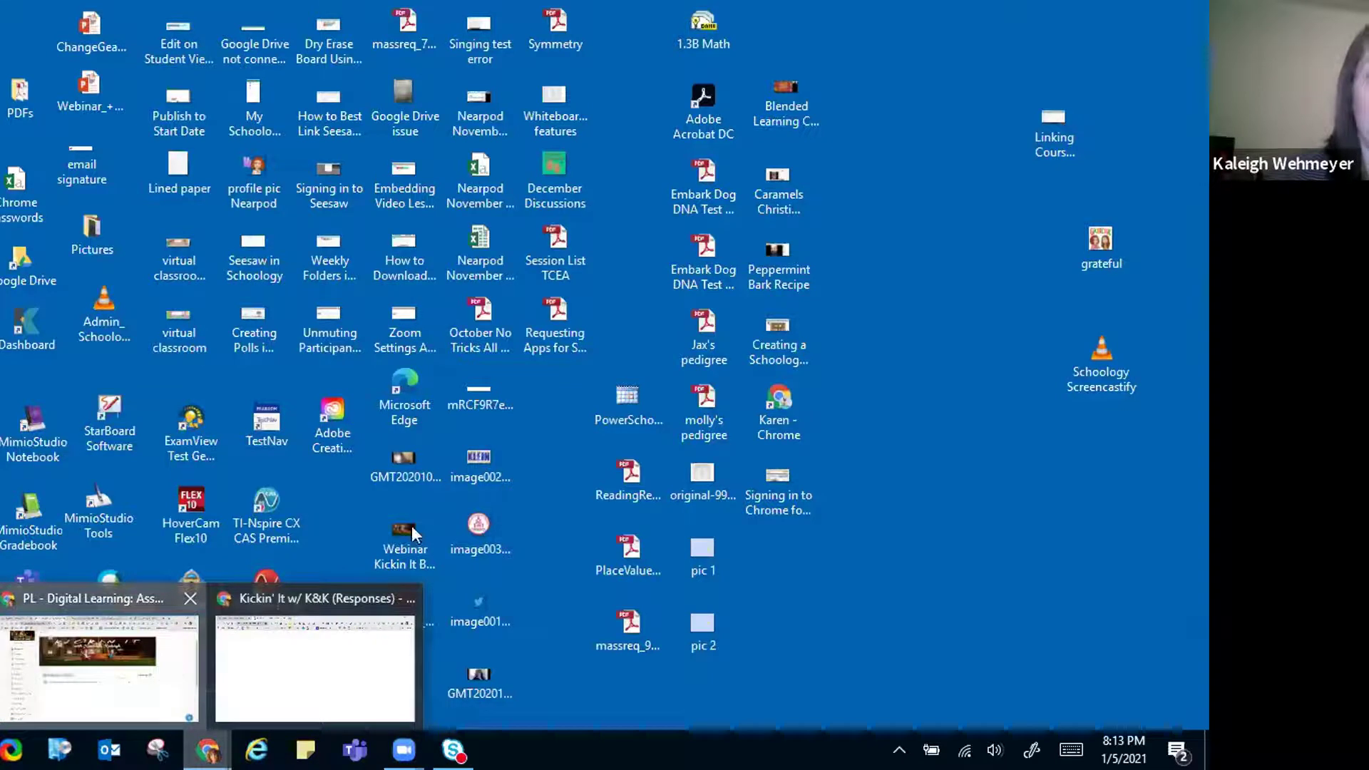
{"action": "left_click", "coordinate": [99, 663]}
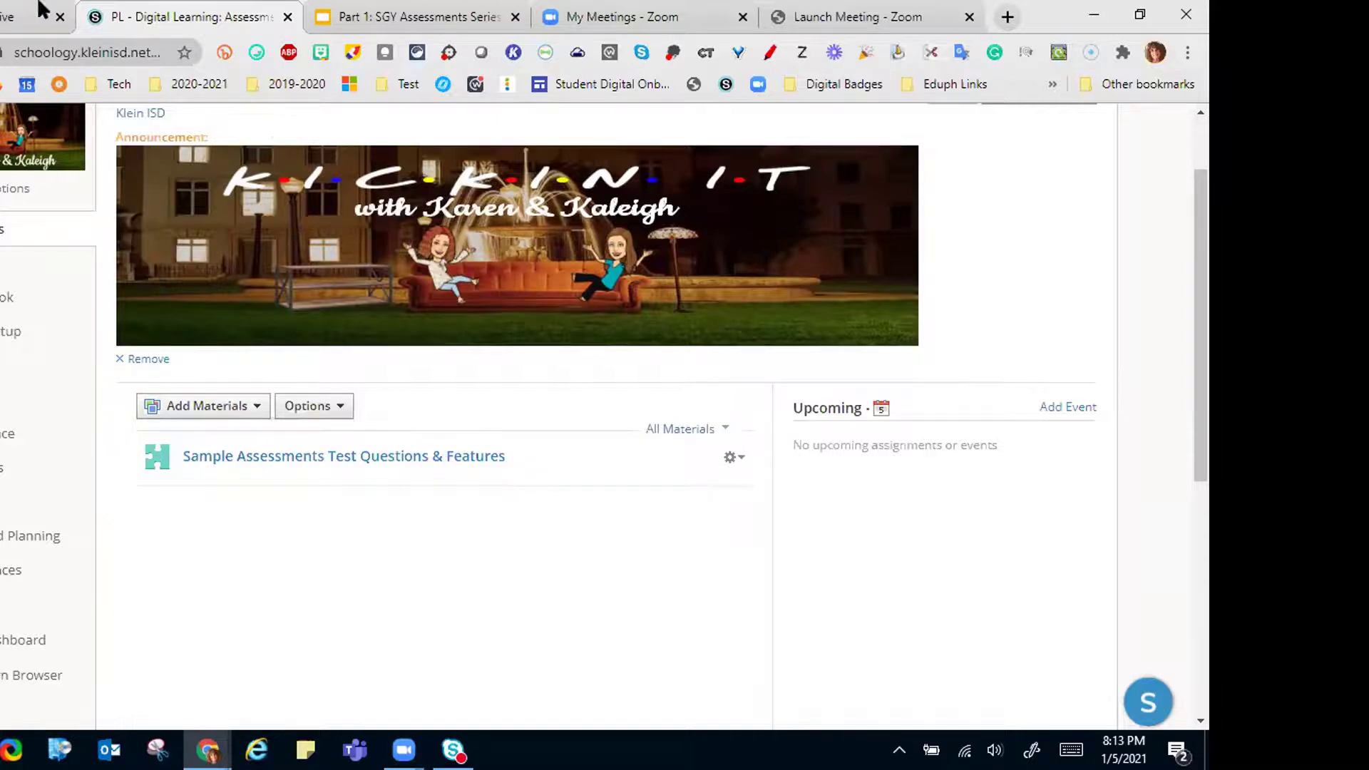
{"action": "left_click", "coordinate": [400, 19]}
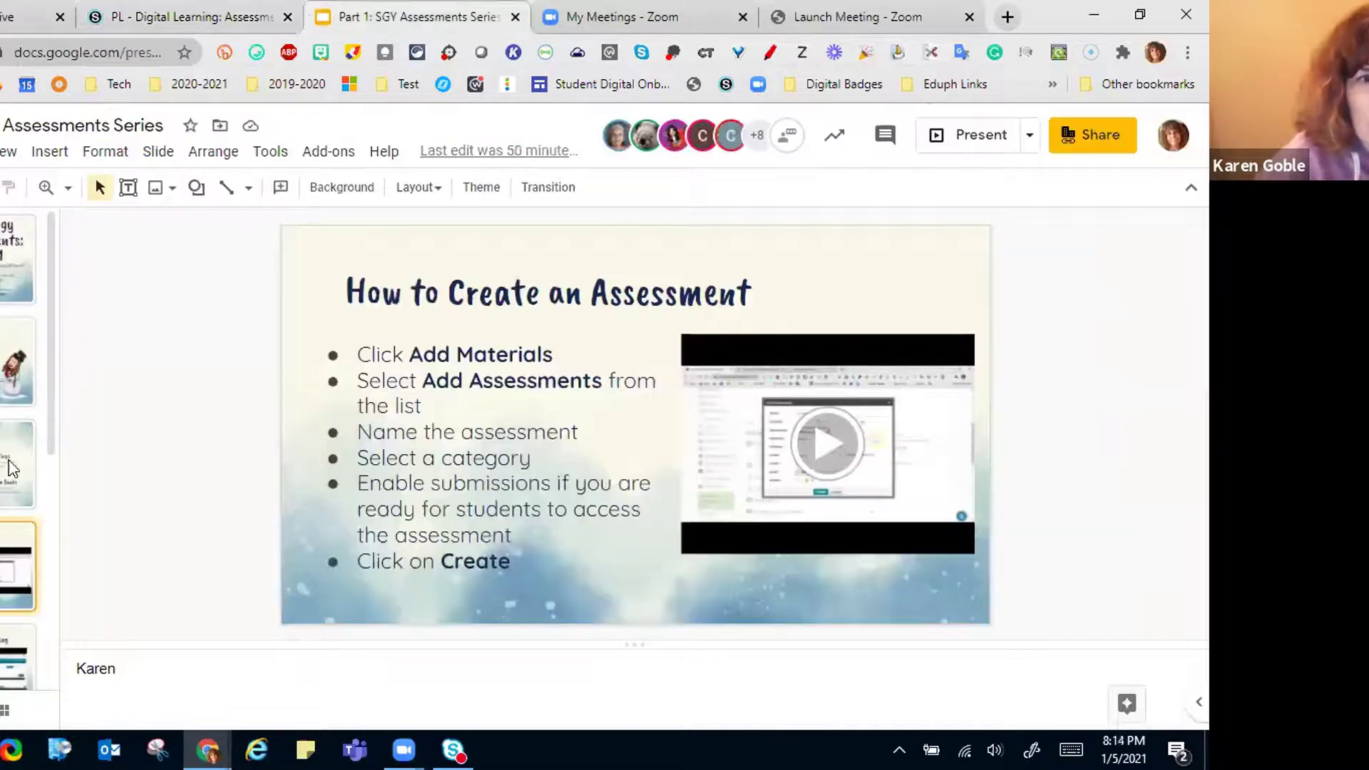
{"action": "scroll", "coordinate": [10, 468], "scroll_direction": "down", "scroll_amount": 5}
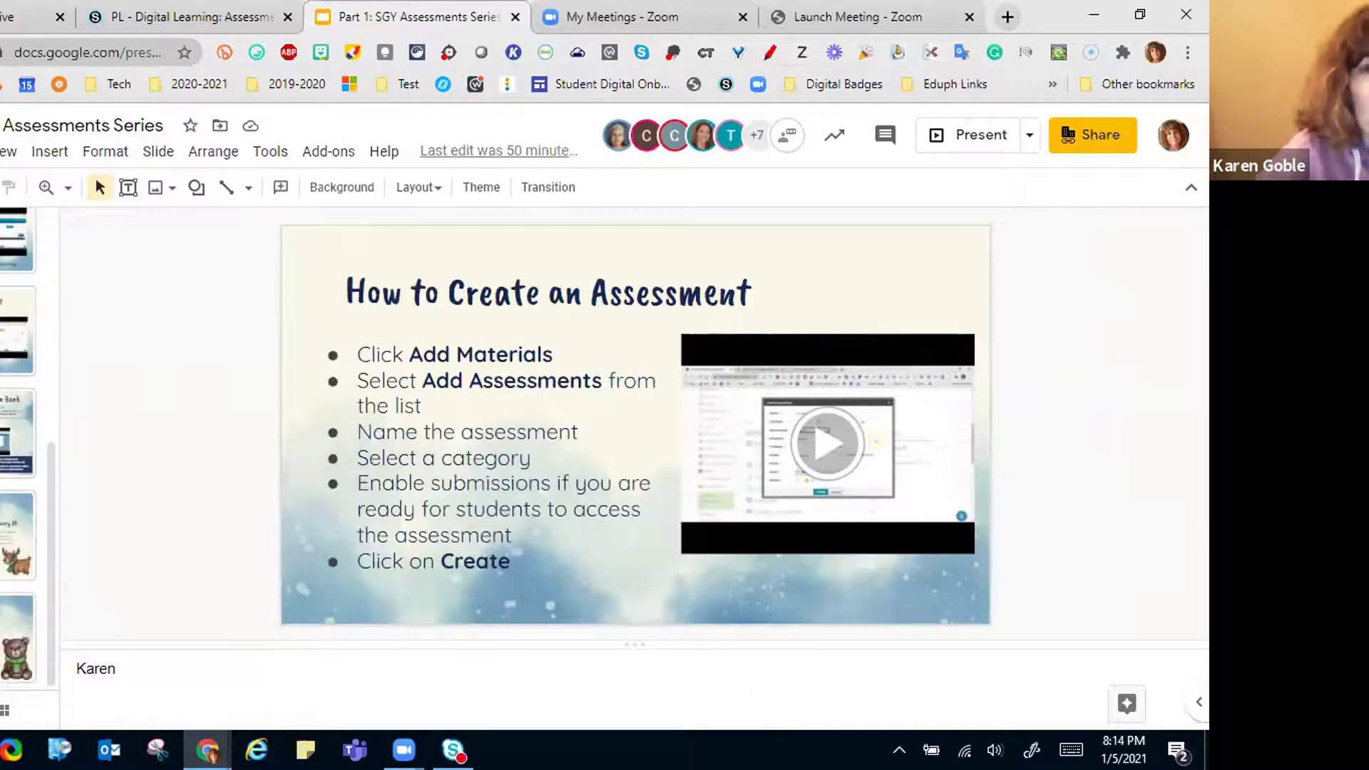
{"action": "left_click", "coordinate": [17, 433]}
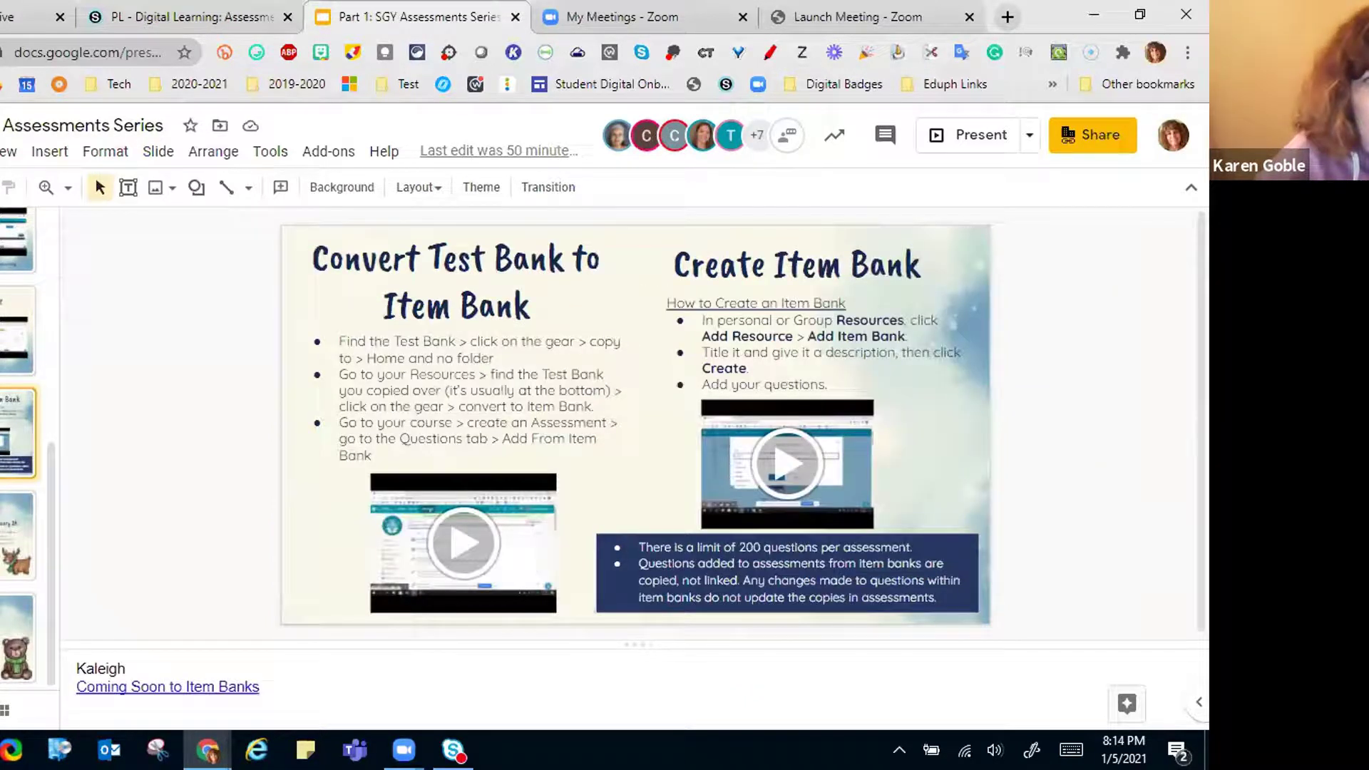
{"action": "left_click", "coordinate": [17, 330]}
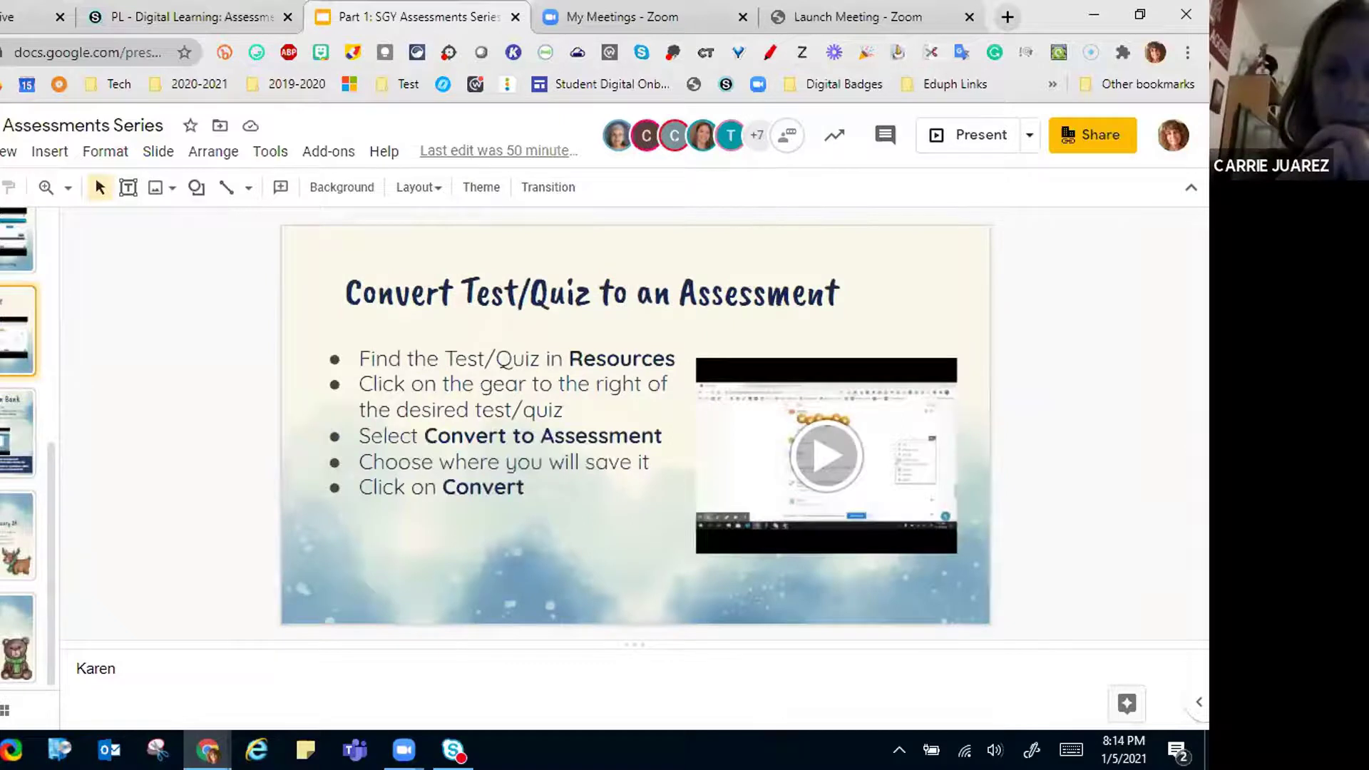
Step: Return to the PL - Digital Learning: Assessments course page in Schoology
{"action": "left_click", "coordinate": [123, 21]}
{"action": "left_click", "coordinate": [4, 20]}
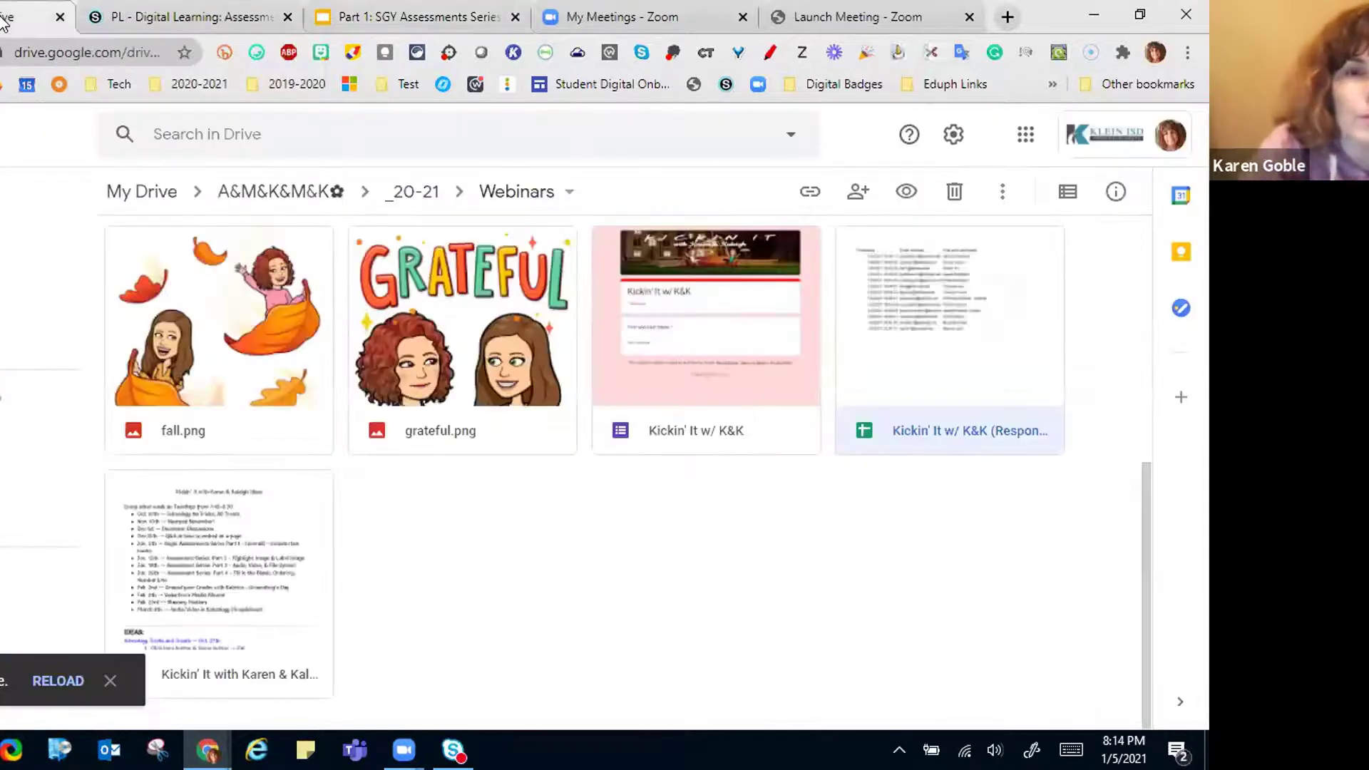
{"action": "left_click", "coordinate": [175, 17]}
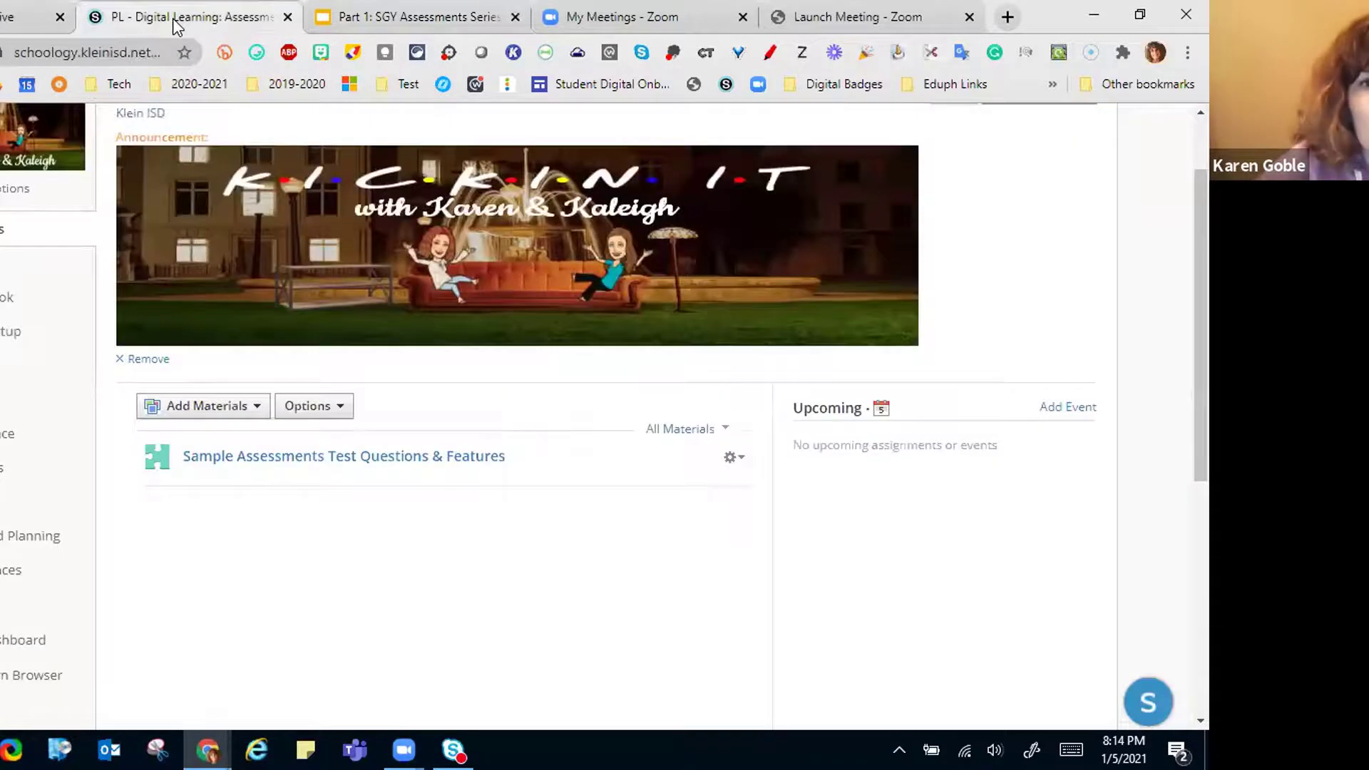
{"action": "scroll", "coordinate": [75, 307], "scroll_direction": "up", "scroll_amount": 2}
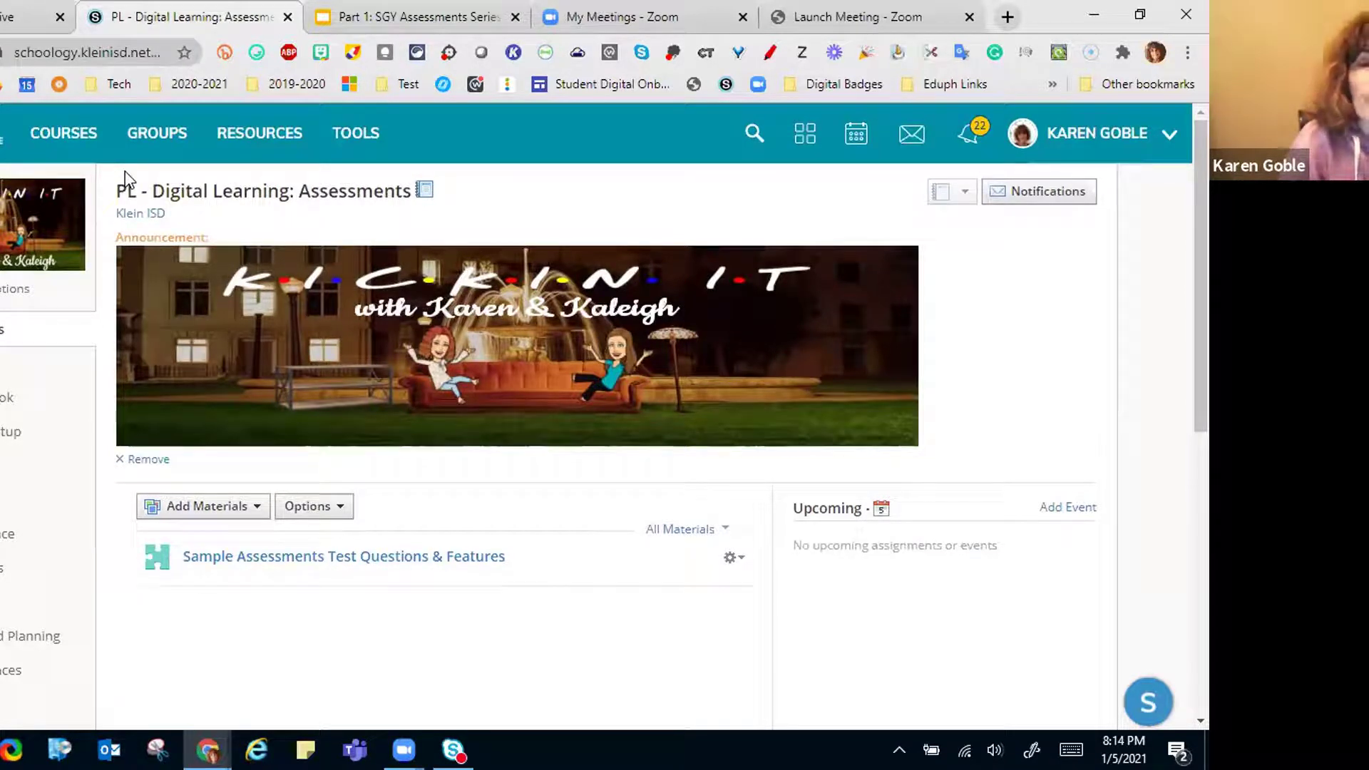
{"action": "left_click", "coordinate": [80, 143]}
{"action": "left_click", "coordinate": [328, 567]}
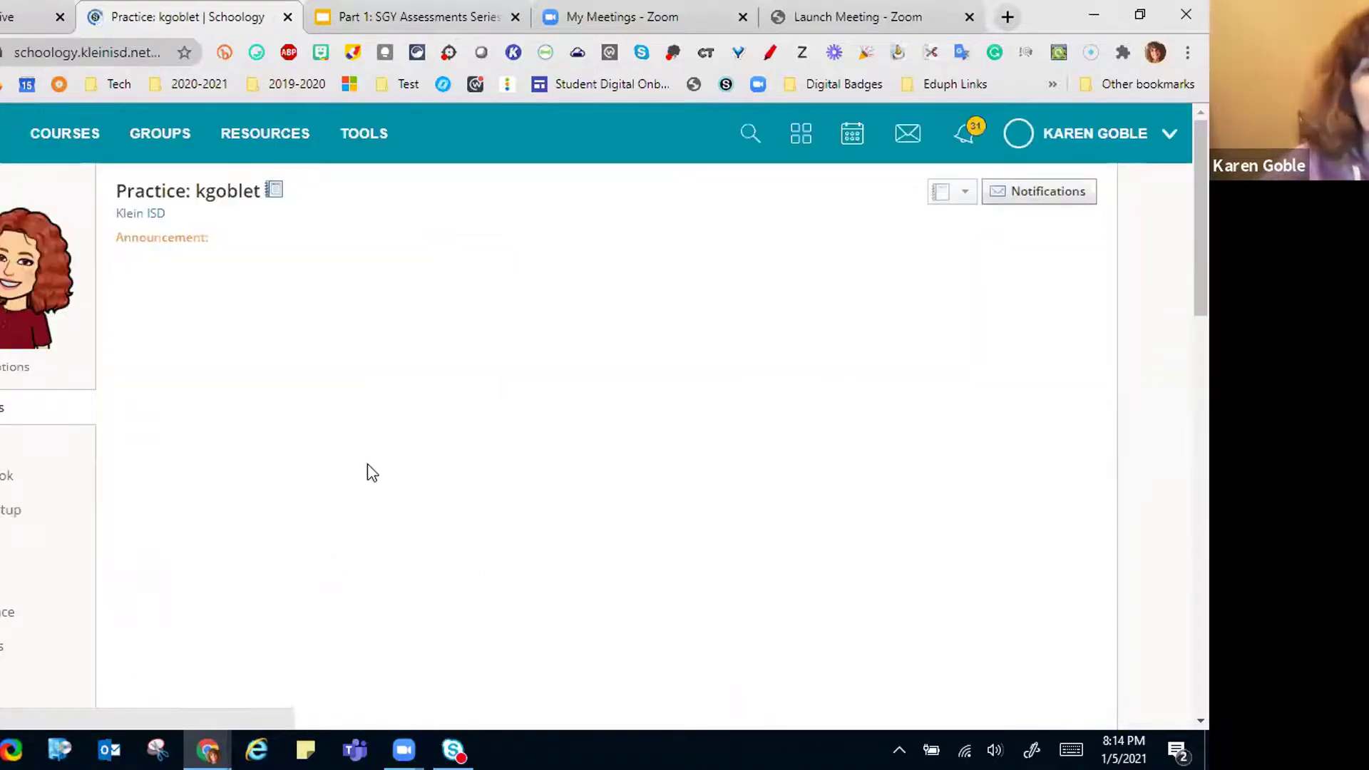
{"action": "scroll", "coordinate": [432, 452], "scroll_direction": "down", "scroll_amount": 12}
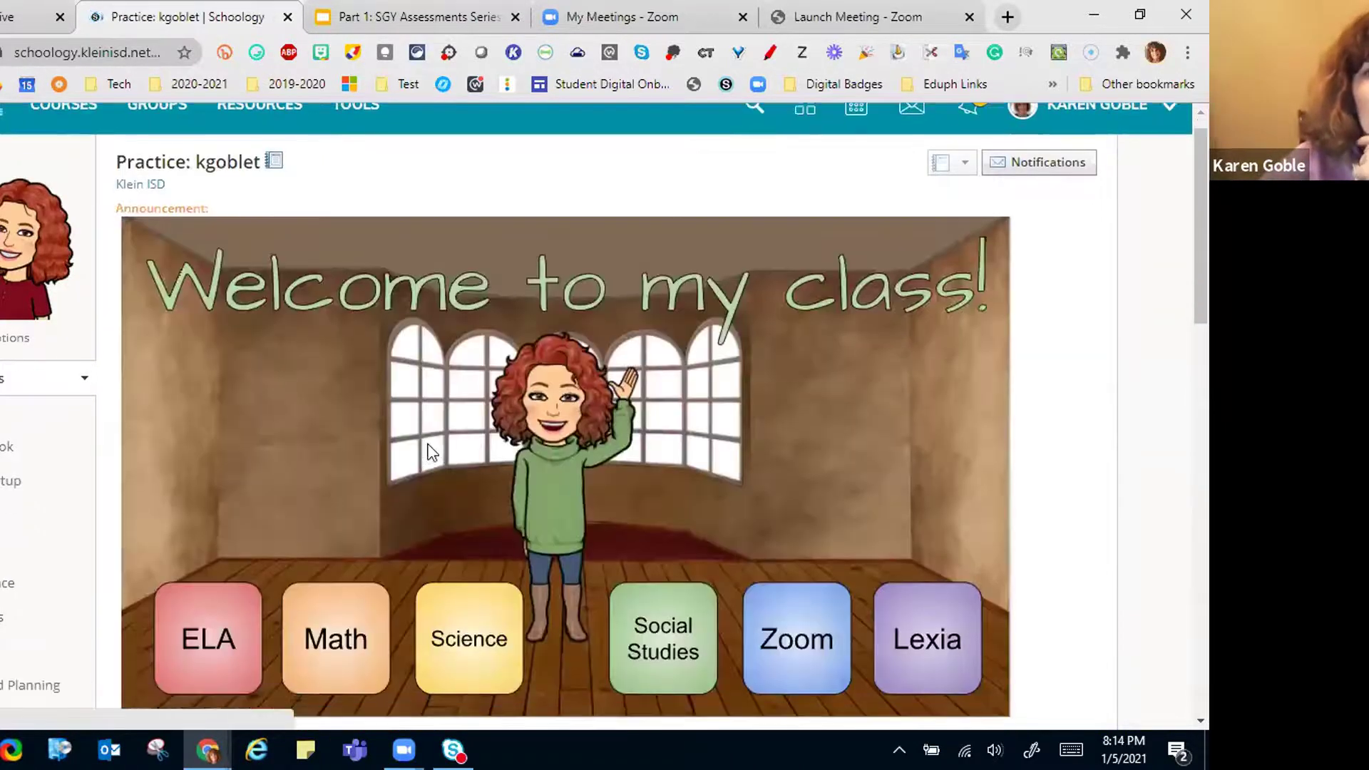
{"action": "scroll", "coordinate": [430, 451], "scroll_direction": "down", "scroll_amount": 5}
{"action": "scroll", "coordinate": [424, 442], "scroll_direction": "up", "scroll_amount": 14}
{"action": "scroll", "coordinate": [314, 286], "scroll_direction": "up", "scroll_amount": 4}
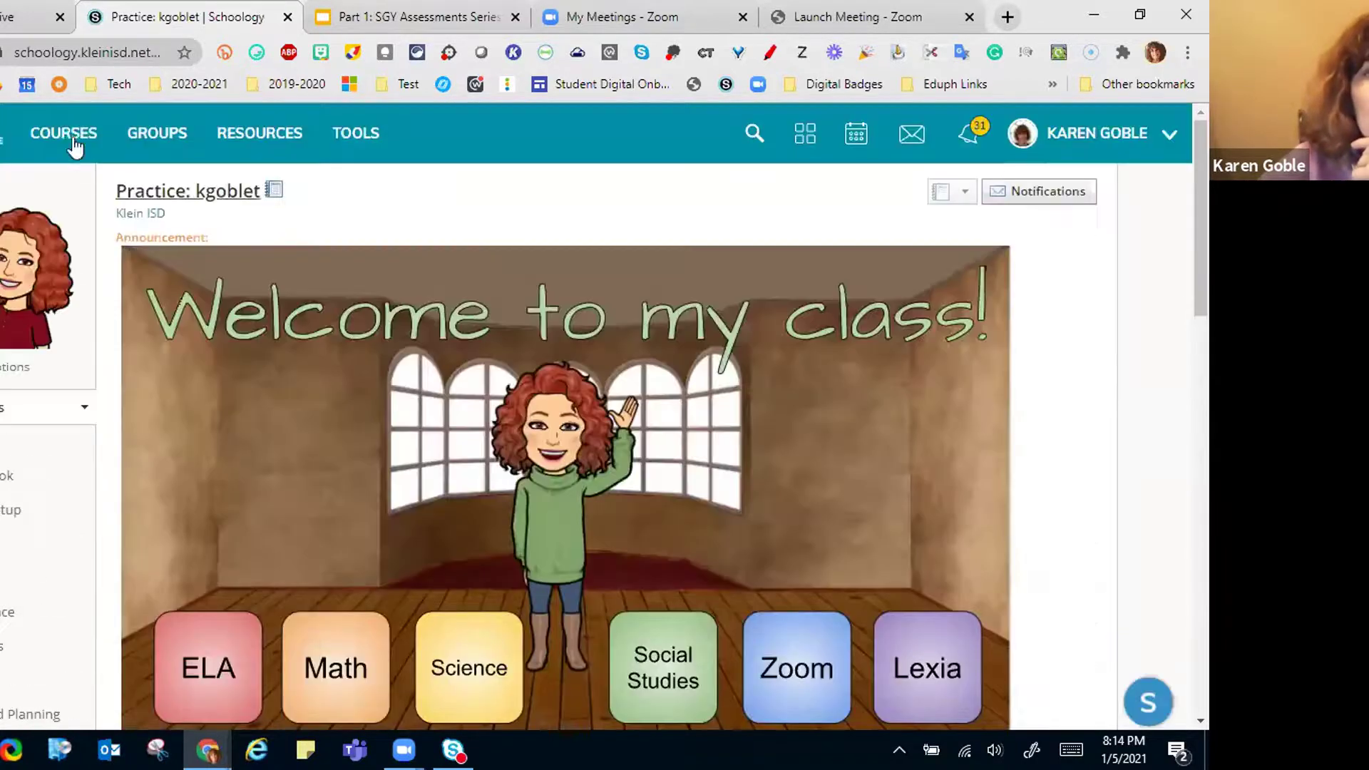
Step: Open the two-section Practice course and compare the Math test/quiz with Sample Assessments Test Questions & Features in its materials
{"action": "left_click", "coordinate": [66, 133]}
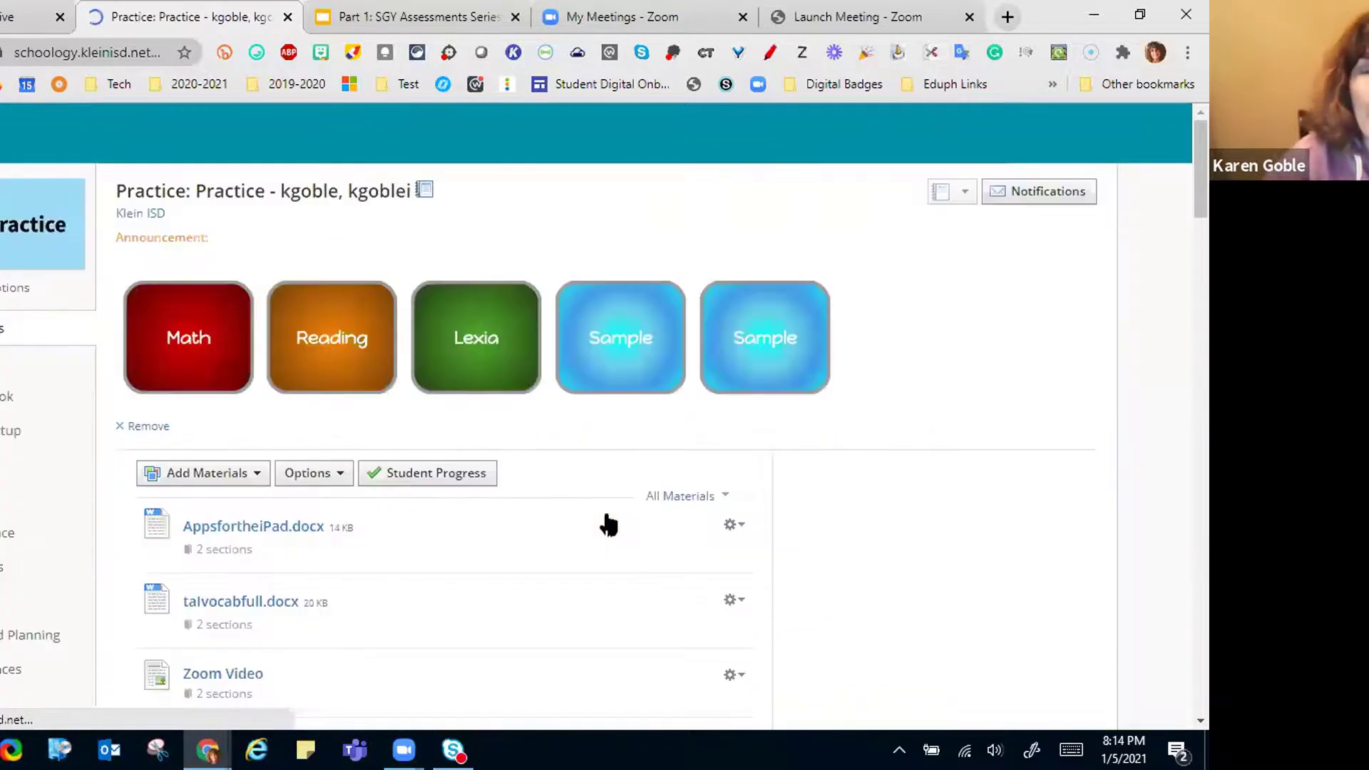
{"action": "scroll", "coordinate": [480, 550], "scroll_direction": "down", "scroll_amount": 5}
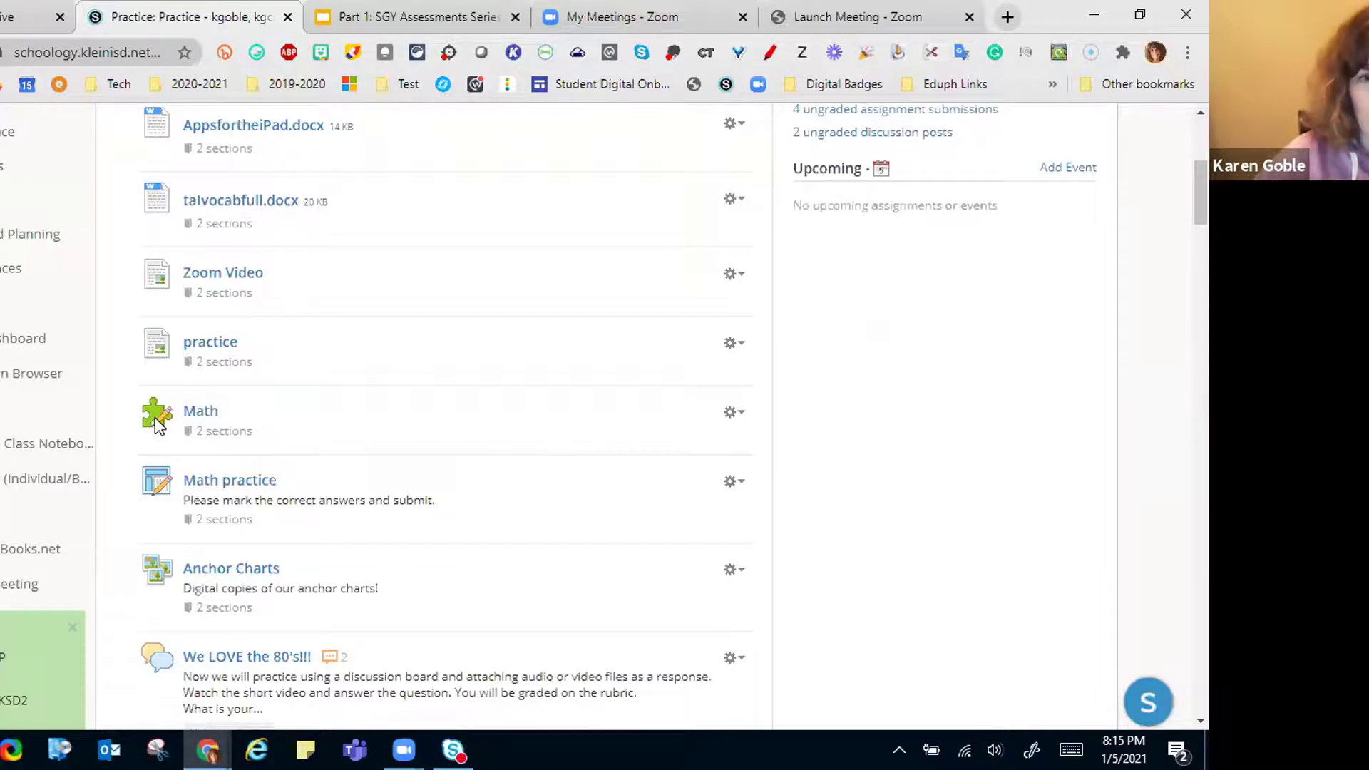
{"action": "scroll", "coordinate": [381, 497], "scroll_direction": "down", "scroll_amount": 3}
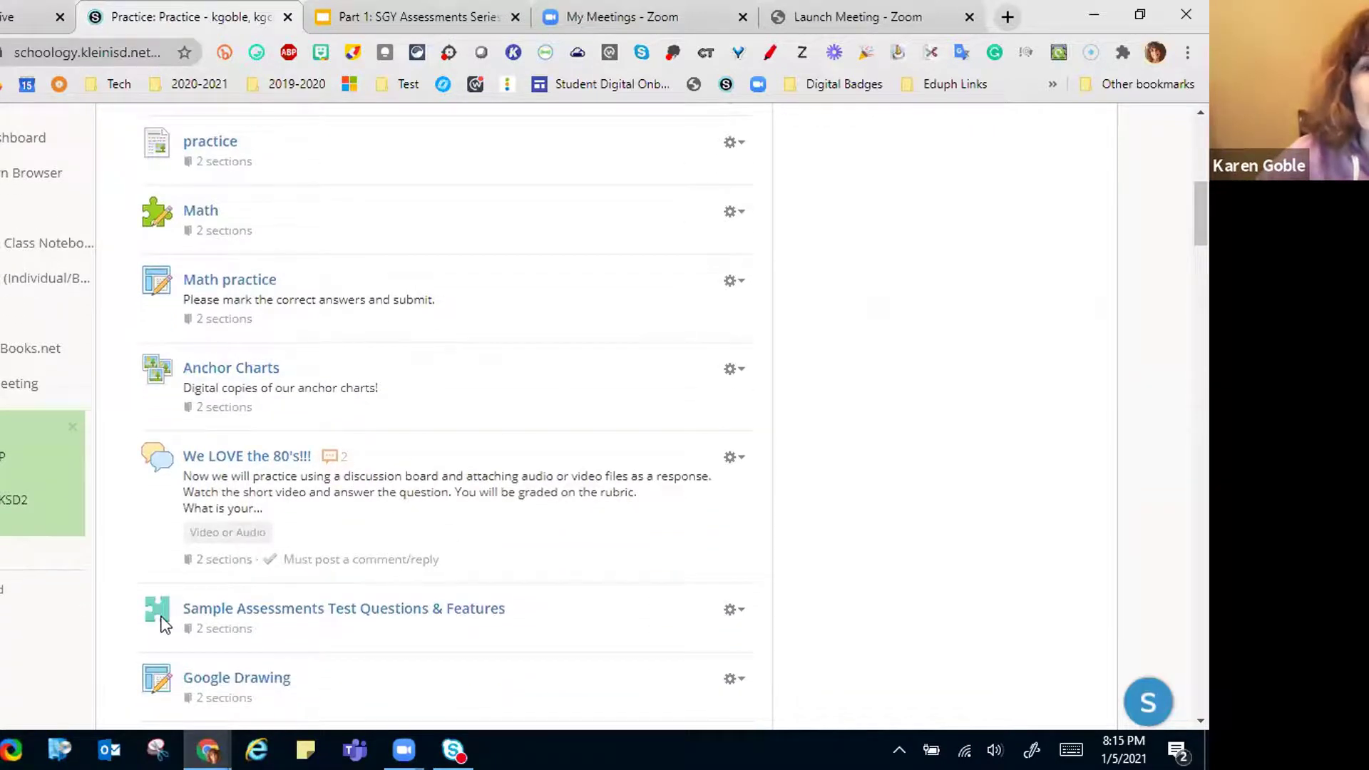
{"action": "scroll", "coordinate": [285, 528], "scroll_direction": "up", "scroll_amount": 4}
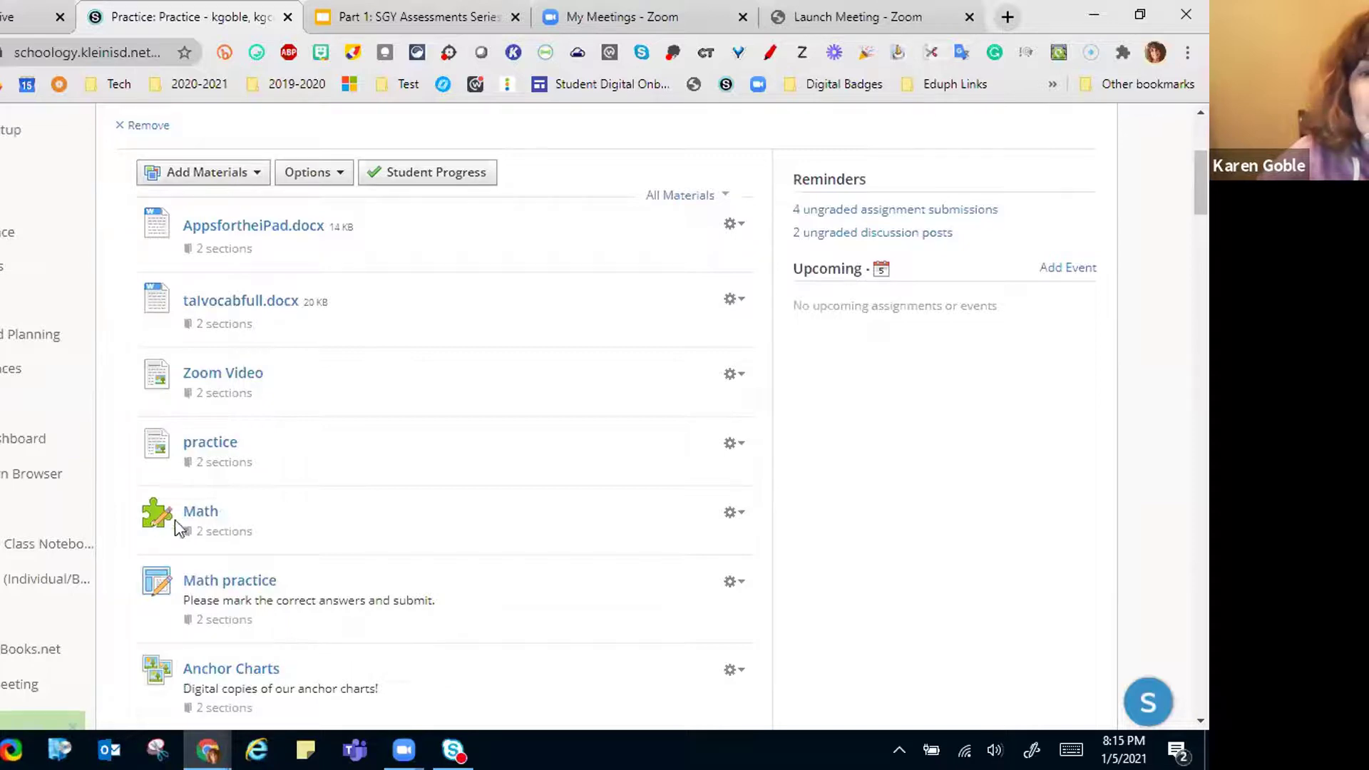
Step: Save a copy of the Math test/quiz to the Home collection in Resources, with no folder
{"action": "left_click", "coordinate": [735, 513]}
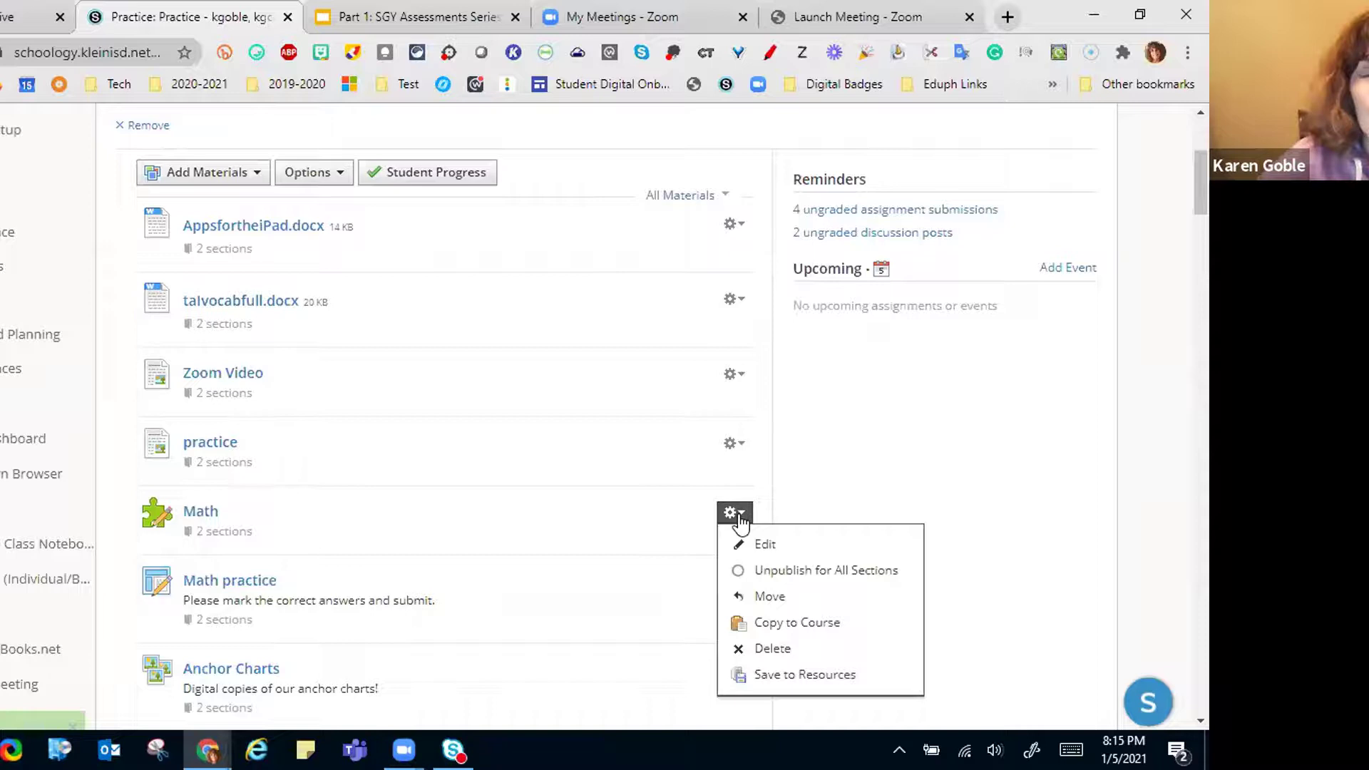
{"action": "left_click", "coordinate": [783, 677]}
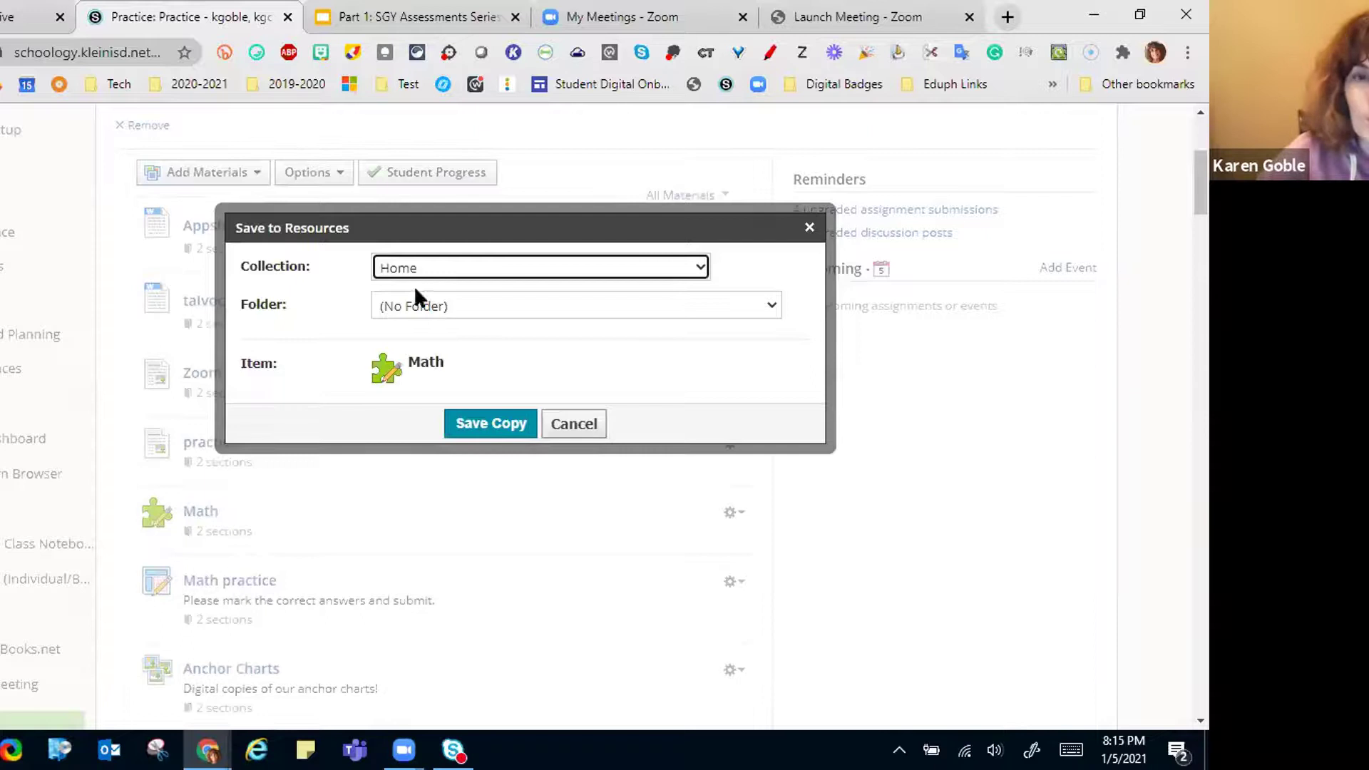
{"action": "left_click", "coordinate": [497, 431]}
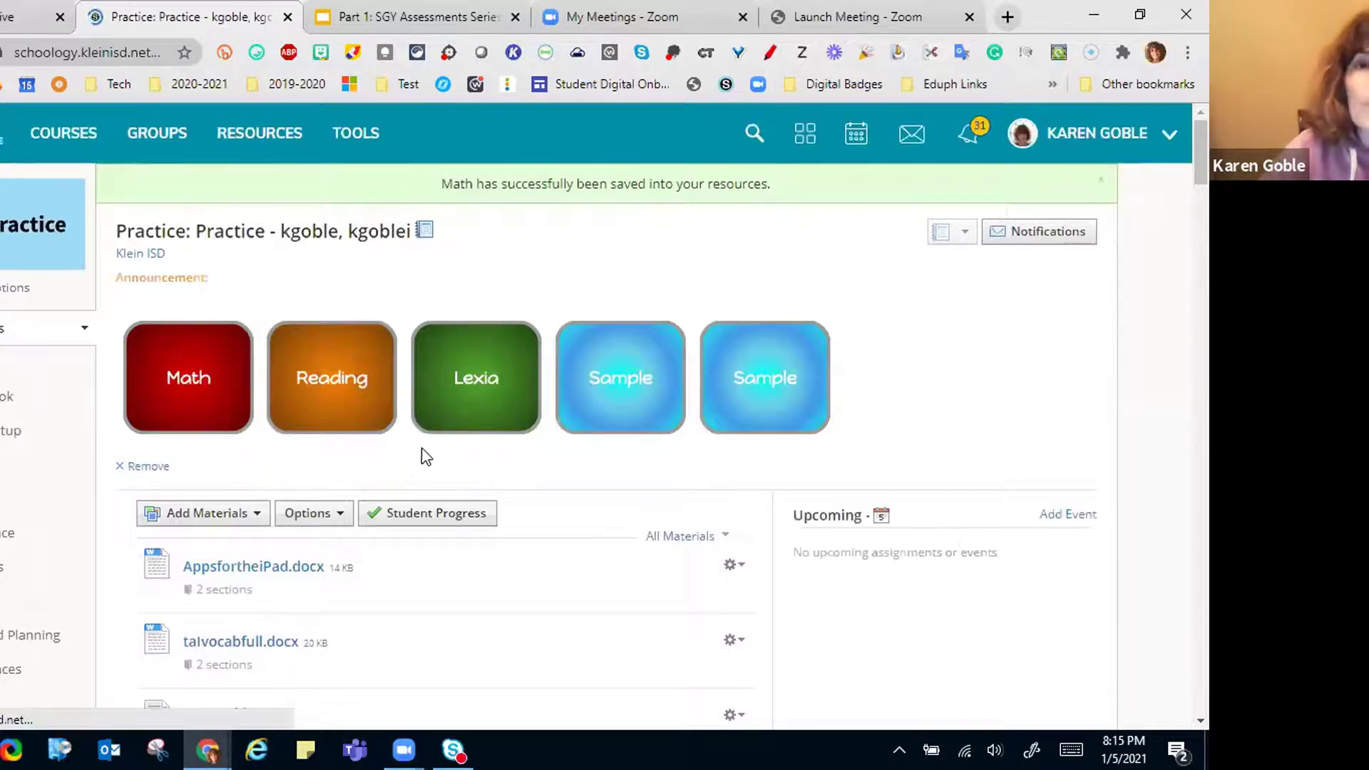
Step: Examine the entry of the original Math test/quiz in the Practice course materials again
{"action": "scroll", "coordinate": [294, 595], "scroll_direction": "down", "scroll_amount": 1}
{"action": "scroll", "coordinate": [294, 596], "scroll_direction": "down", "scroll_amount": 6}
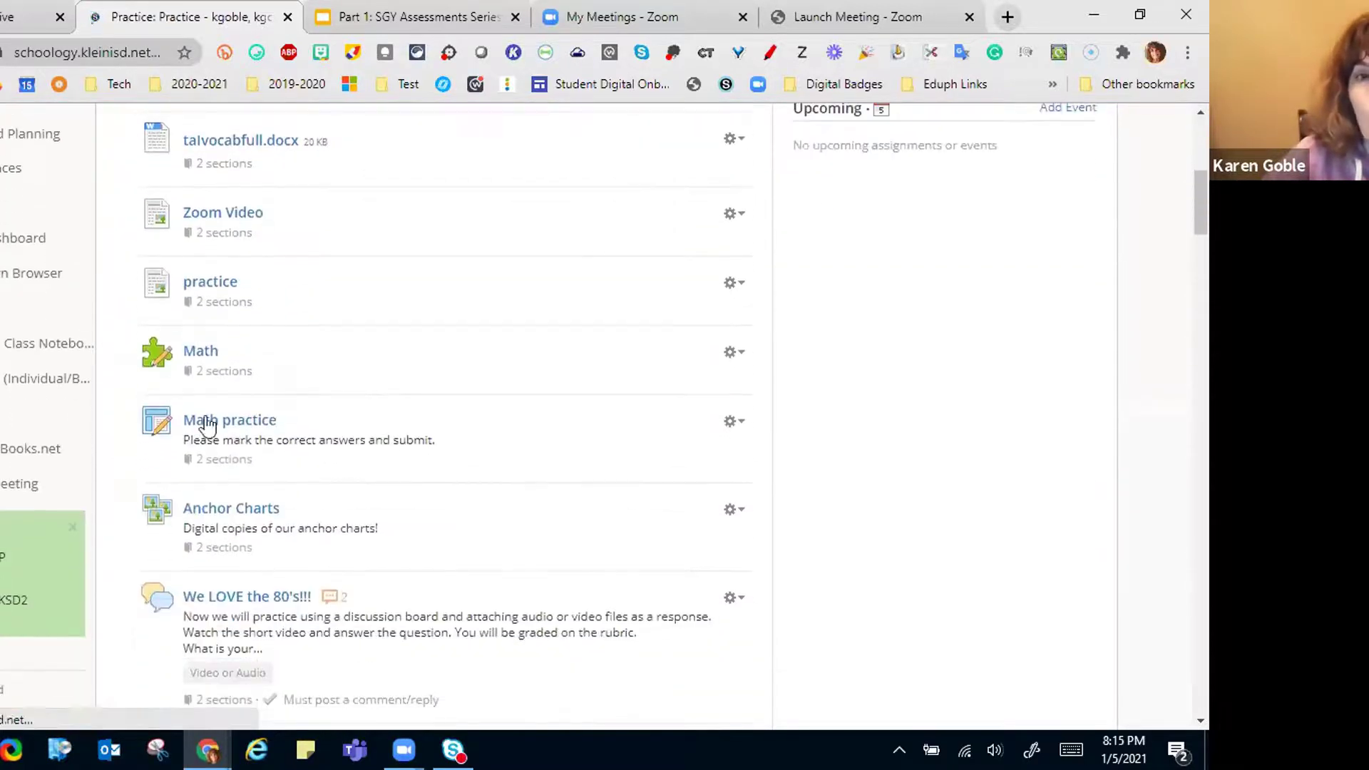
{"action": "left_click", "coordinate": [189, 368]}
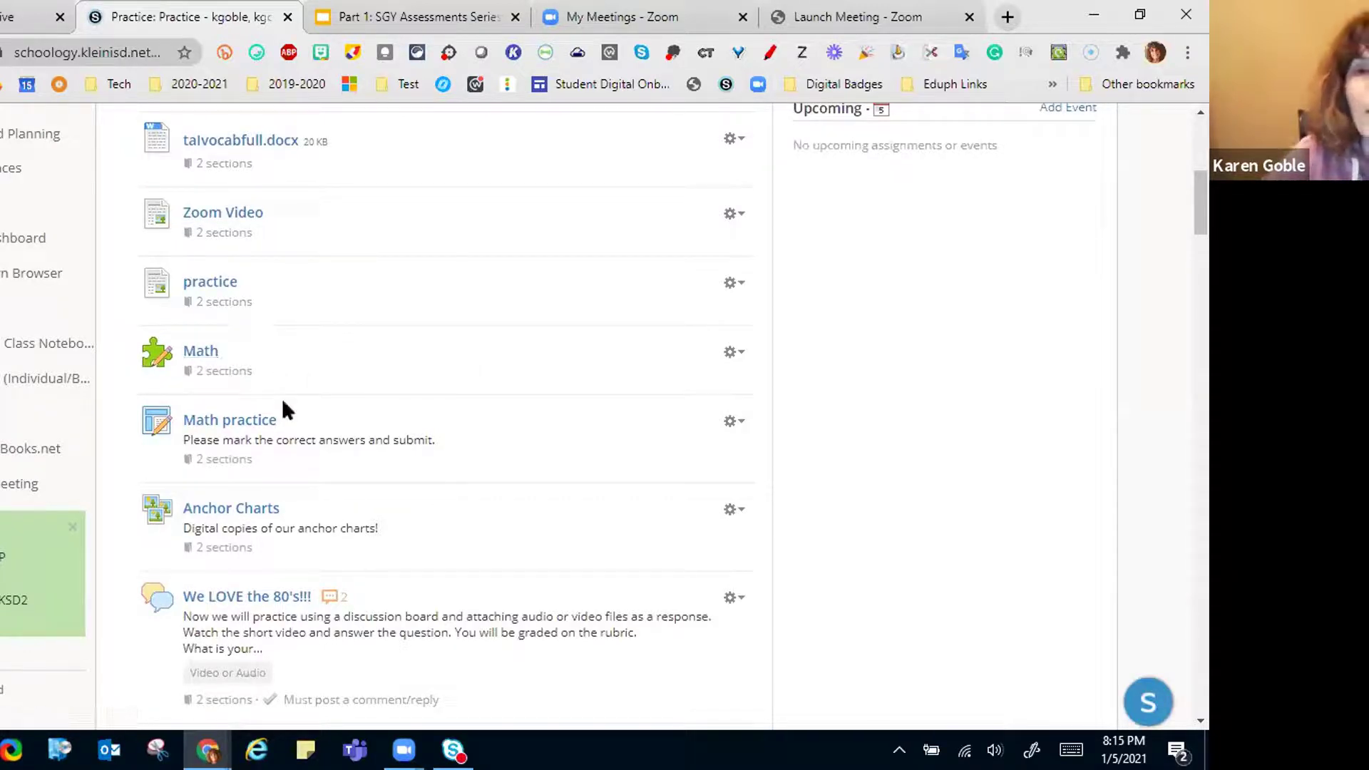
{"action": "scroll", "coordinate": [287, 408], "scroll_direction": "down", "scroll_amount": 1}
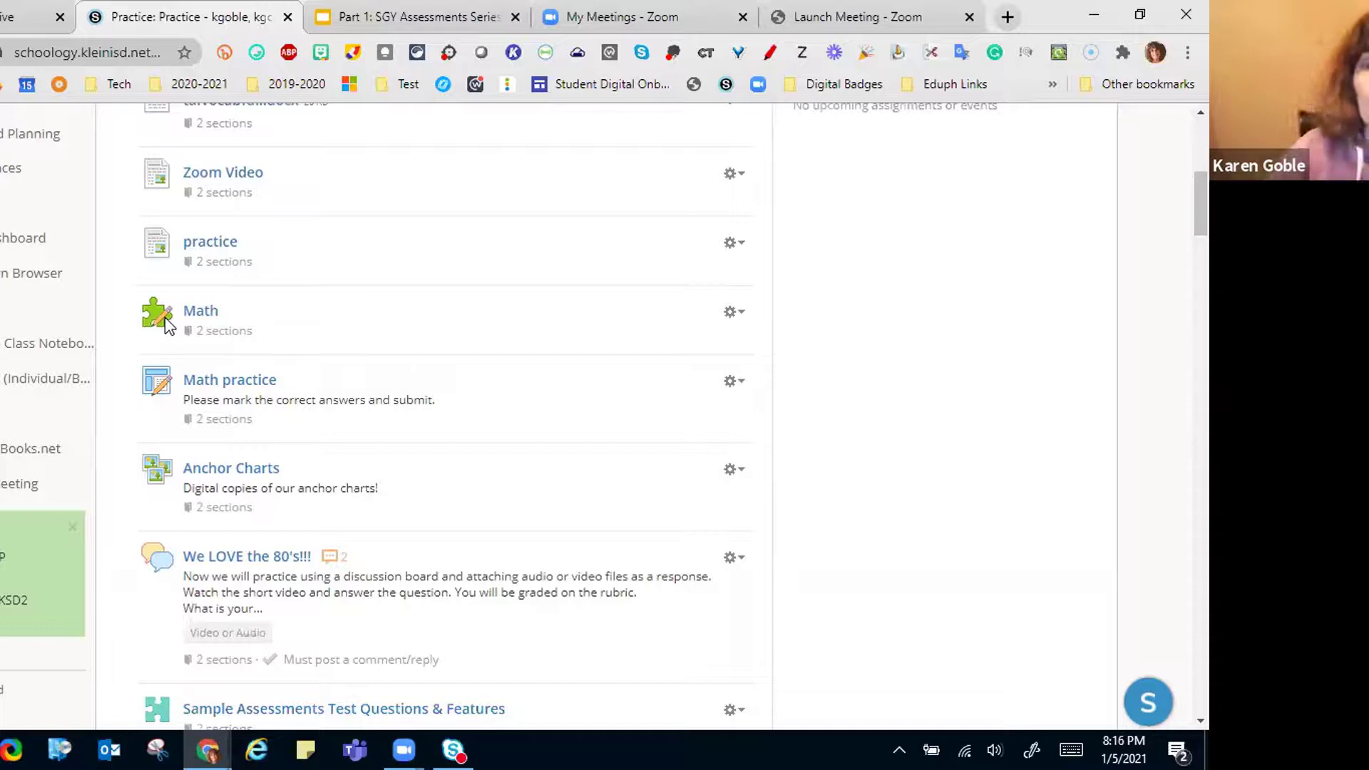
{"action": "scroll", "coordinate": [349, 405], "scroll_direction": "up", "scroll_amount": 10}
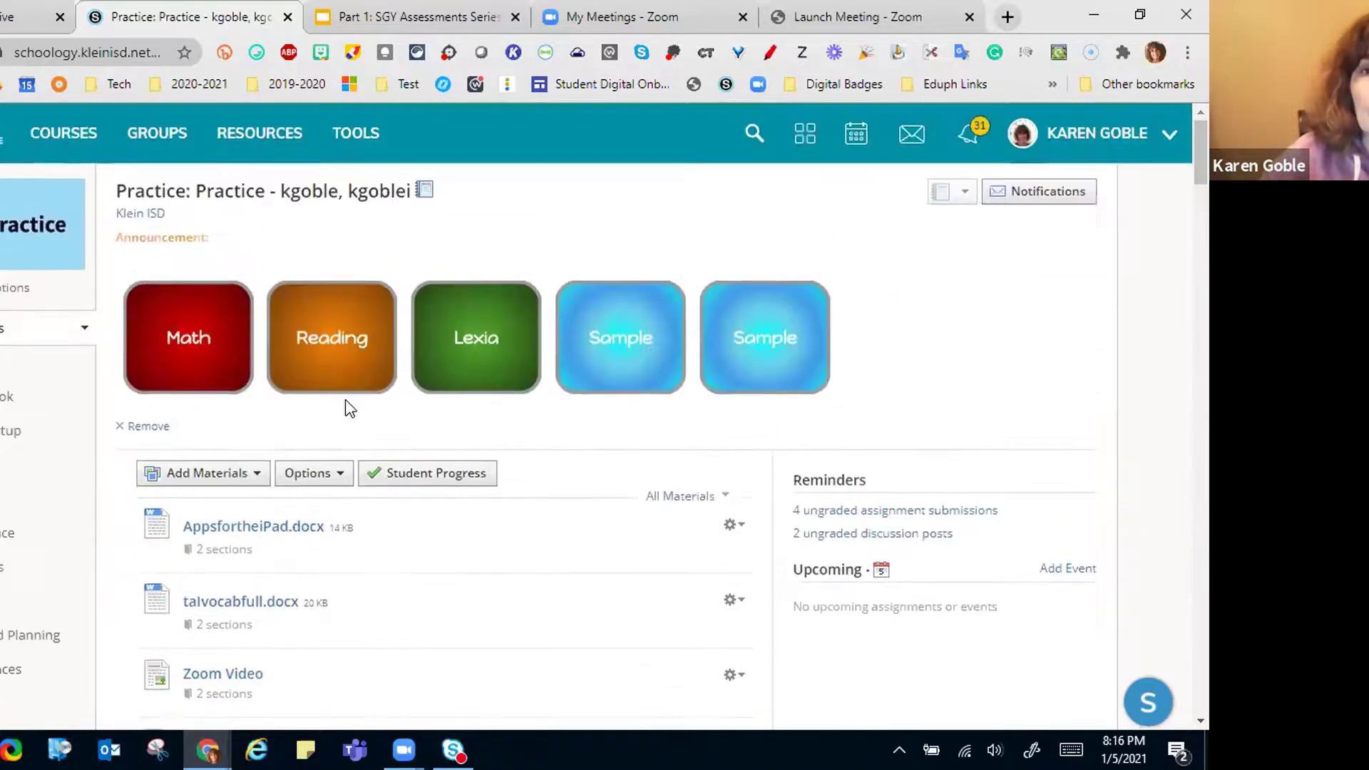
Step: Open the Home collection in Resources and locate the saved Math test/quiz at the end of the list
{"action": "left_click", "coordinate": [262, 137]}
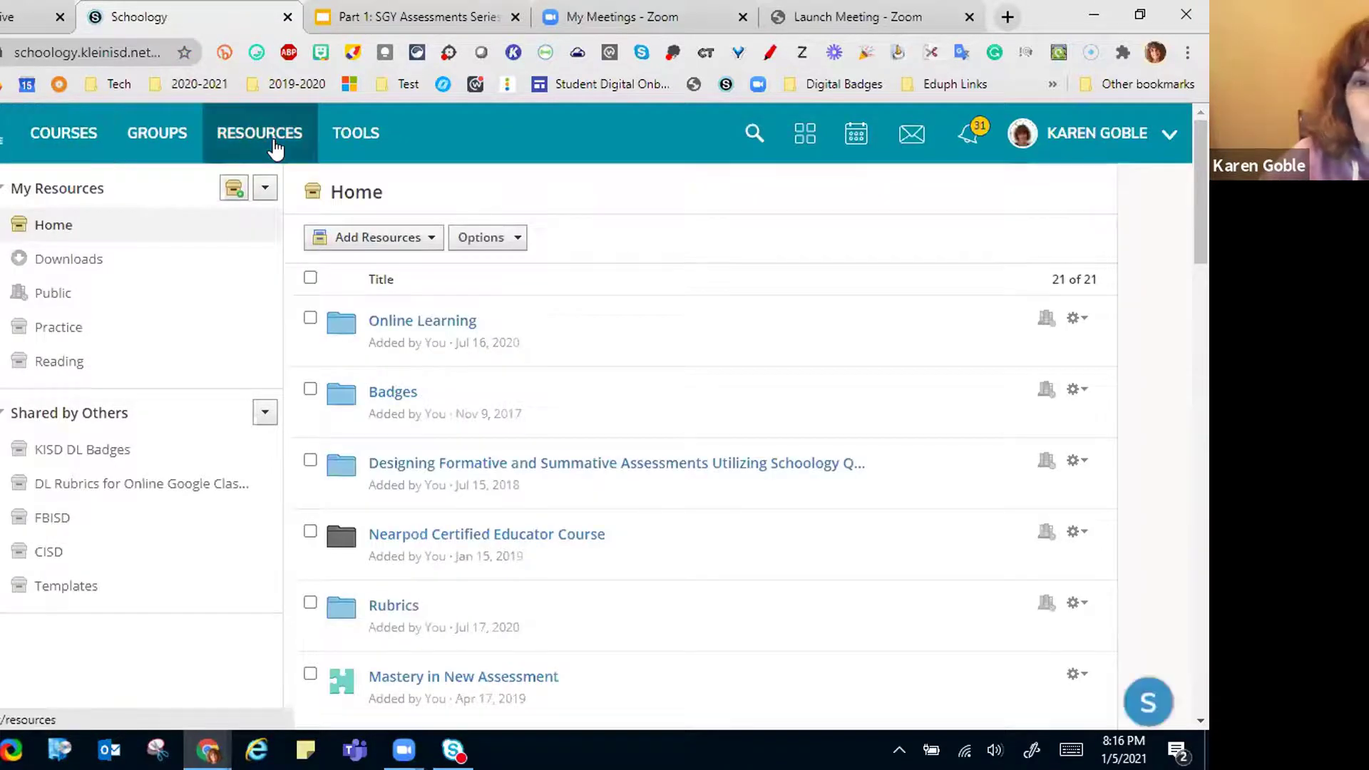
{"action": "scroll", "coordinate": [513, 367], "scroll_direction": "down", "scroll_amount": 5}
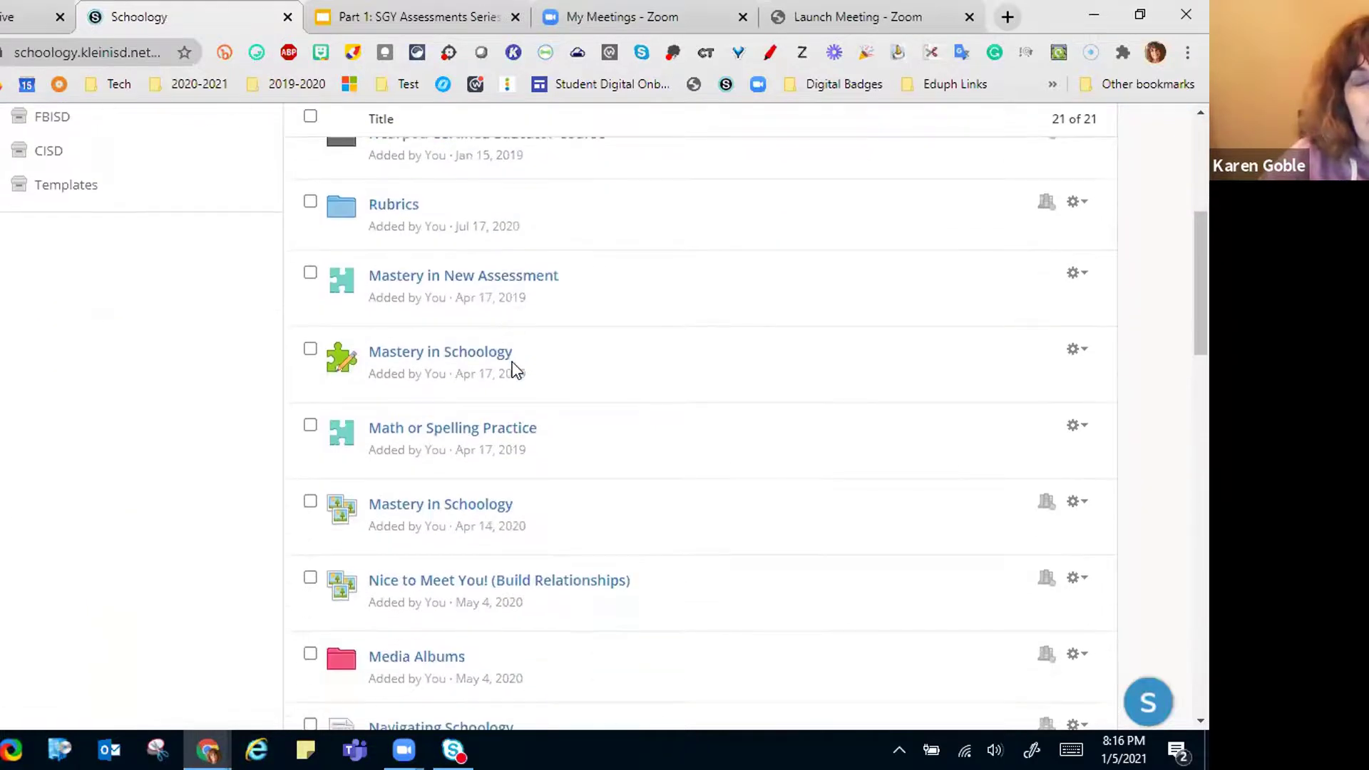
{"action": "scroll", "coordinate": [516, 370], "scroll_direction": "down", "scroll_amount": 4}
{"action": "scroll", "coordinate": [513, 372], "scroll_direction": "down", "scroll_amount": 9}
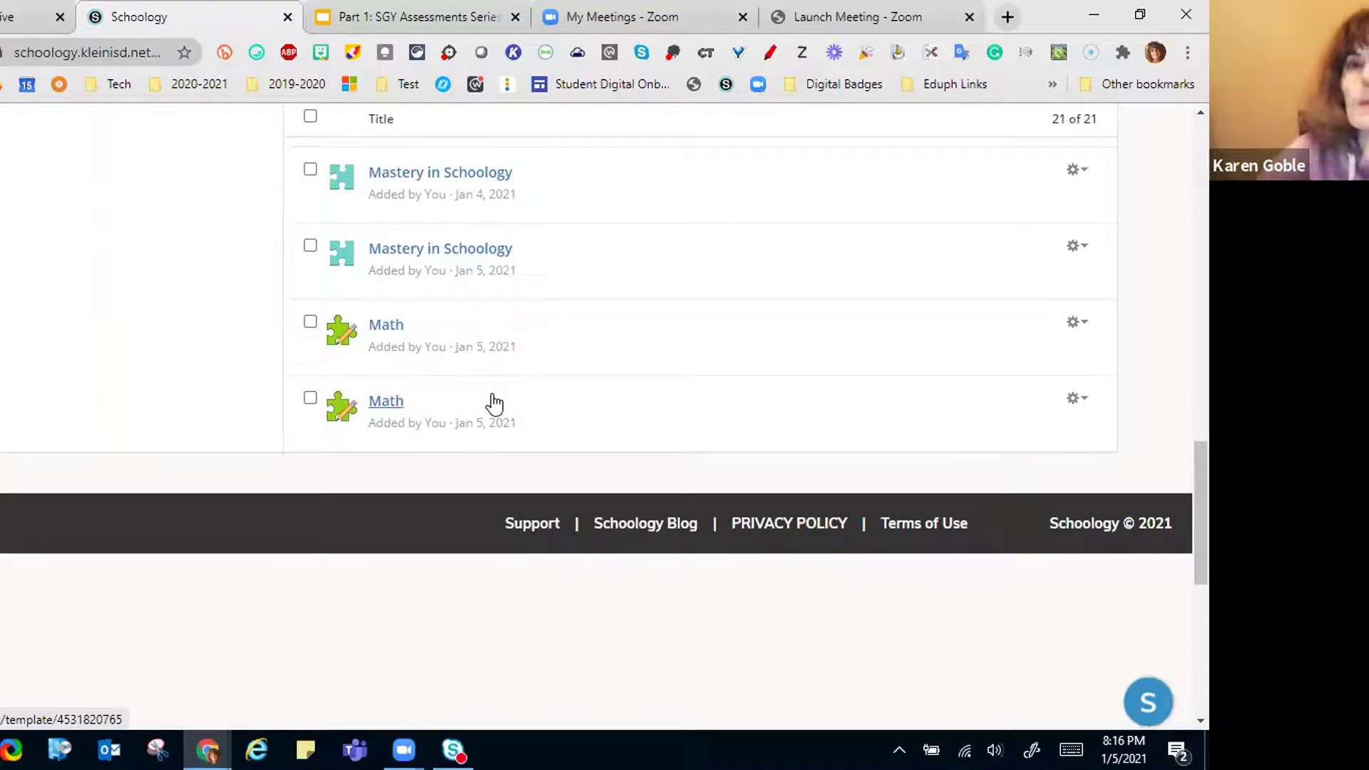
{"action": "scroll", "coordinate": [494, 403], "scroll_direction": "up", "scroll_amount": 3}
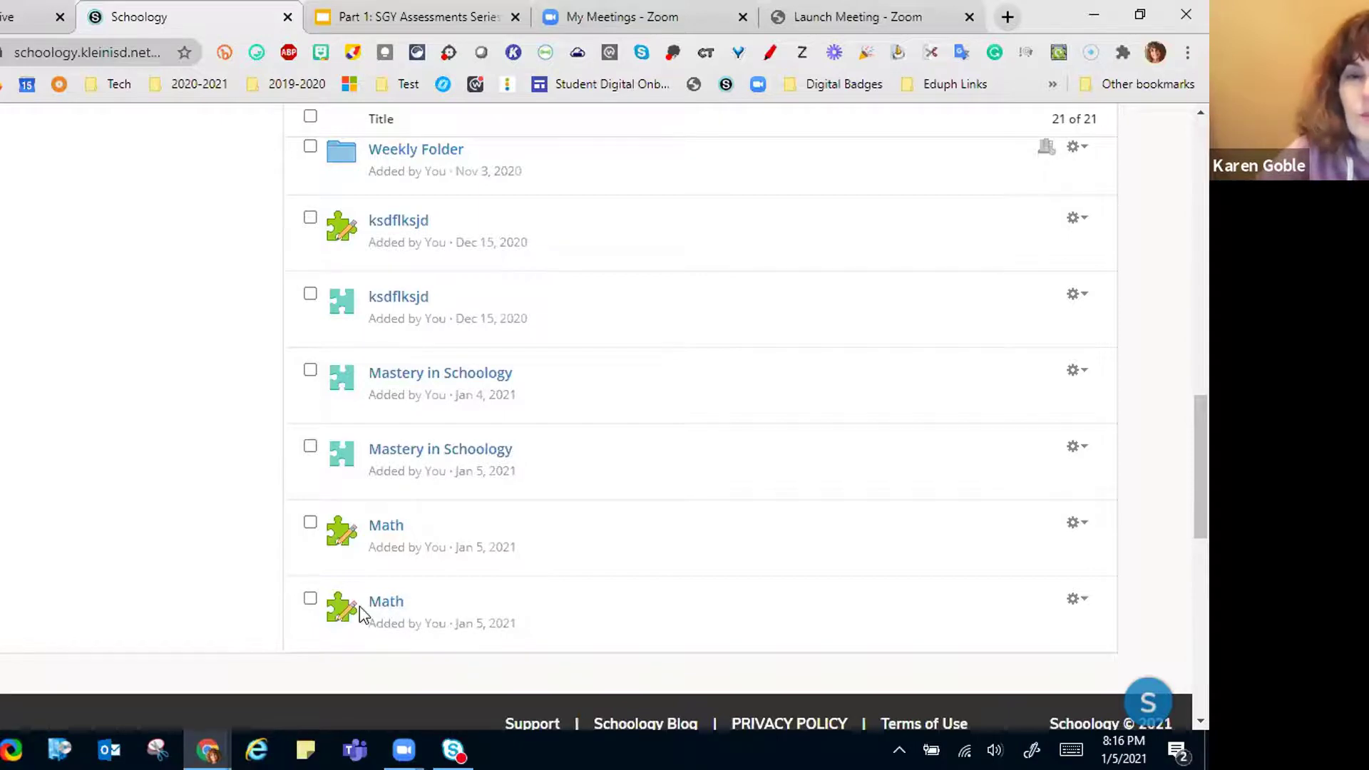
Step: Convert the green-puzzle Mastery in Schoology test/quiz from Apr 17, 2019 to an assessment in the Home collection, with no folder
{"action": "scroll", "coordinate": [482, 618], "scroll_direction": "up", "scroll_amount": 7}
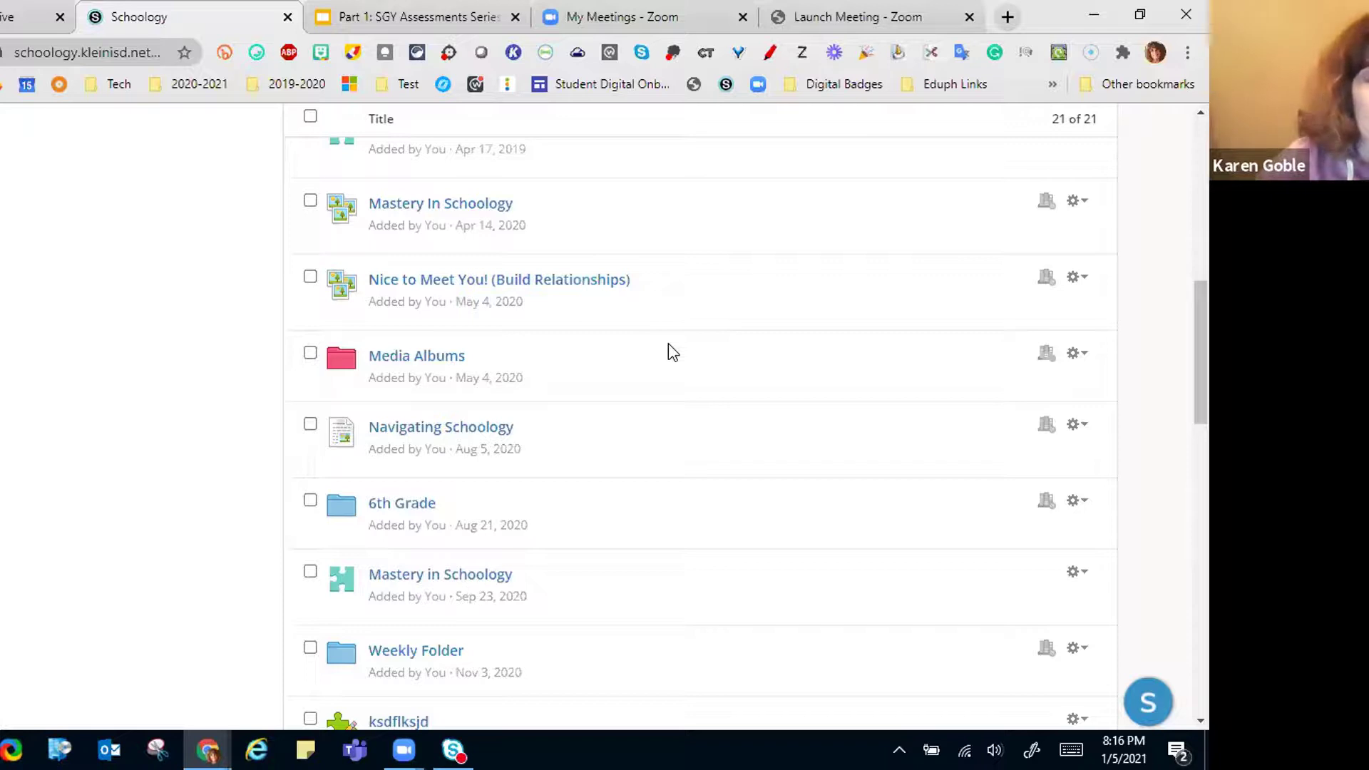
{"action": "scroll", "coordinate": [669, 344], "scroll_direction": "up", "scroll_amount": 4}
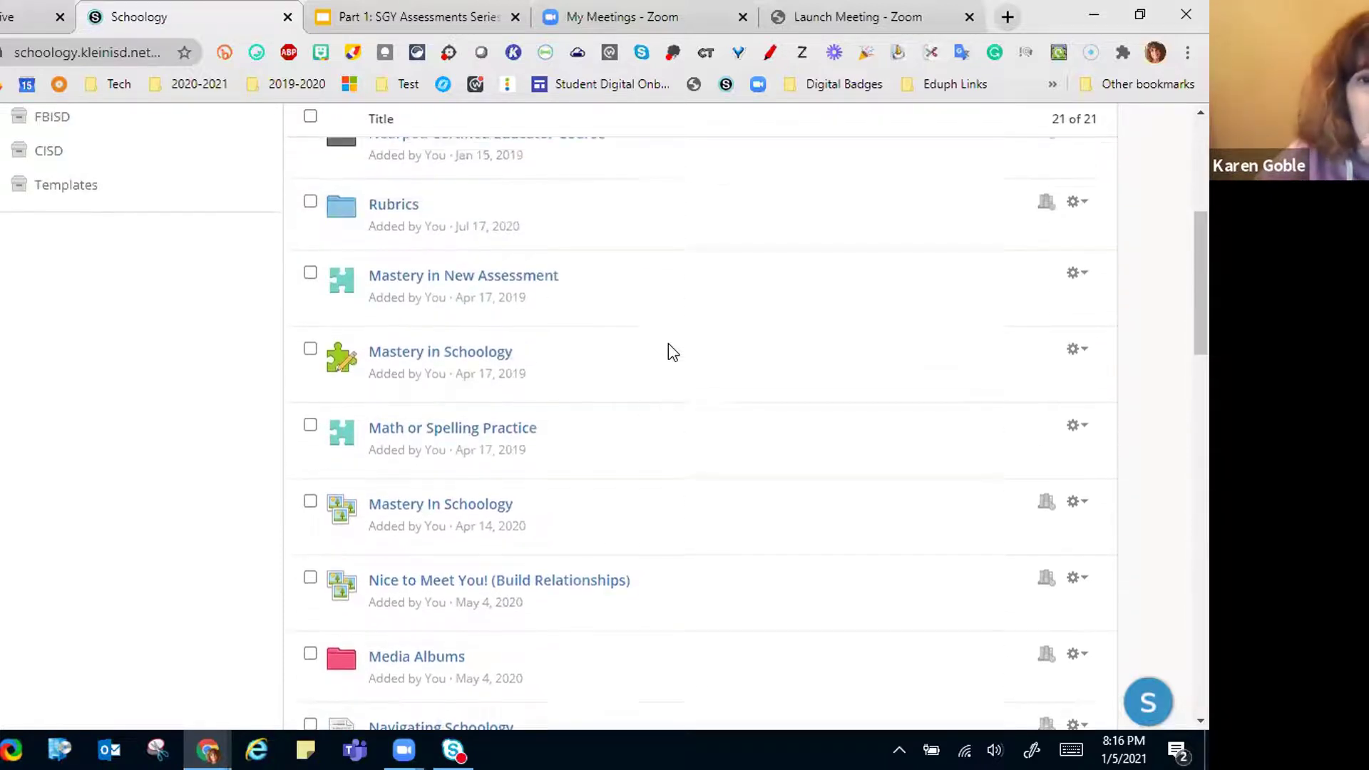
{"action": "scroll", "coordinate": [669, 353], "scroll_direction": "up", "scroll_amount": 4}
{"action": "scroll", "coordinate": [668, 356], "scroll_direction": "down", "scroll_amount": 3}
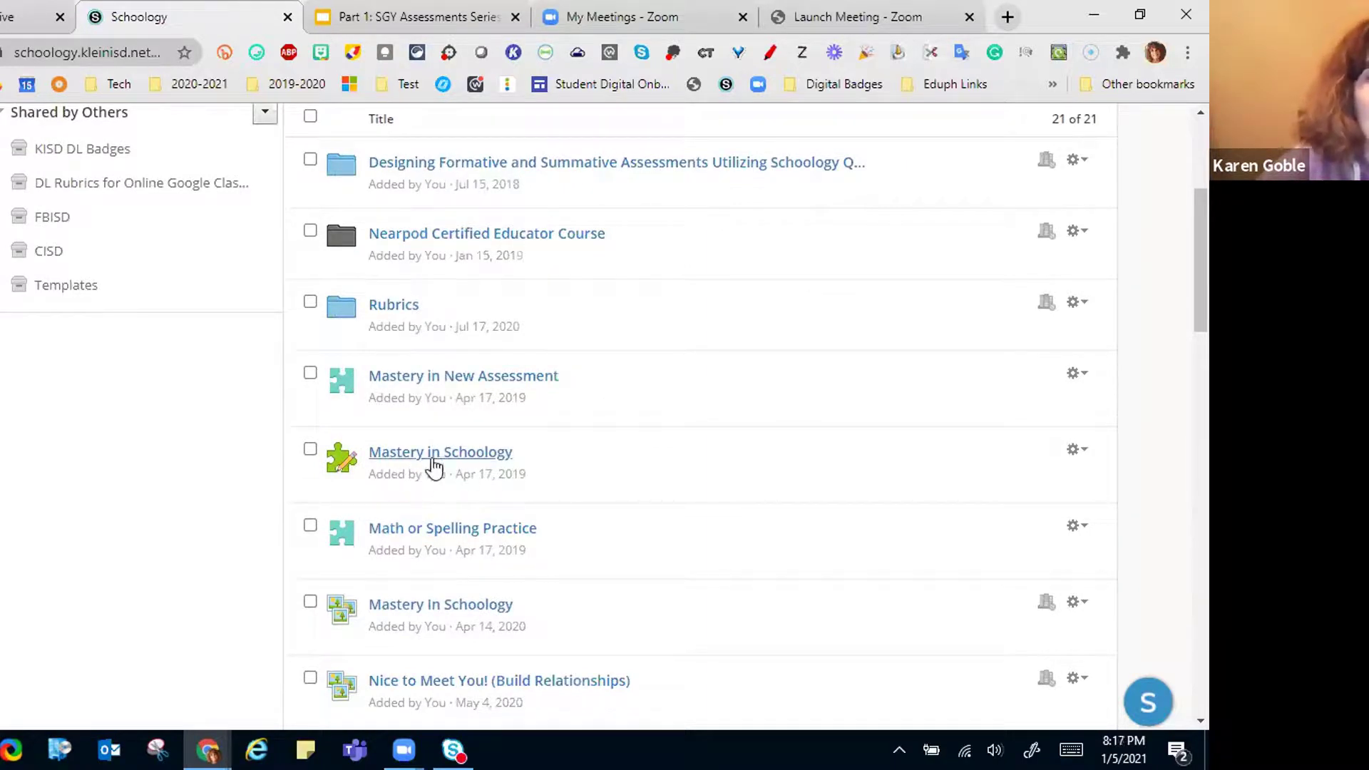
{"action": "left_click", "coordinate": [1077, 450]}
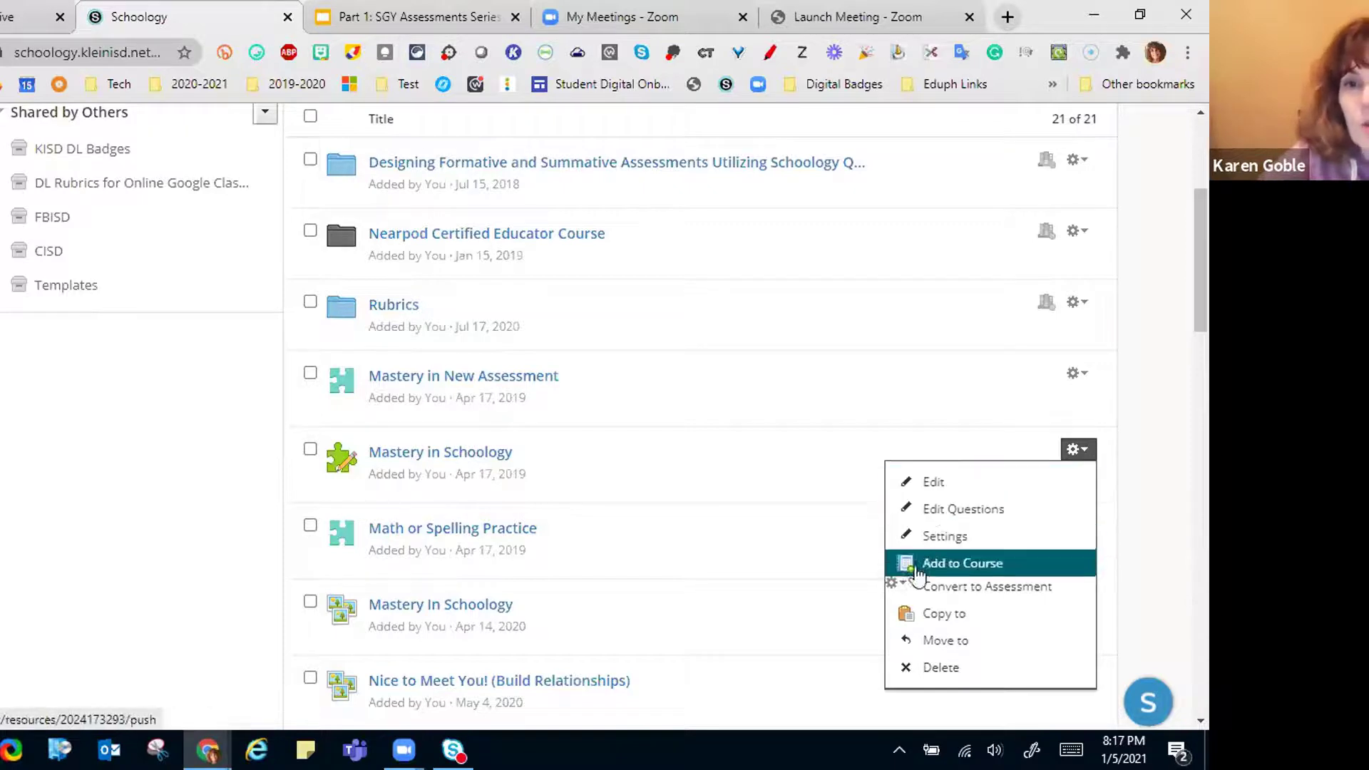
{"action": "left_click", "coordinate": [986, 589]}
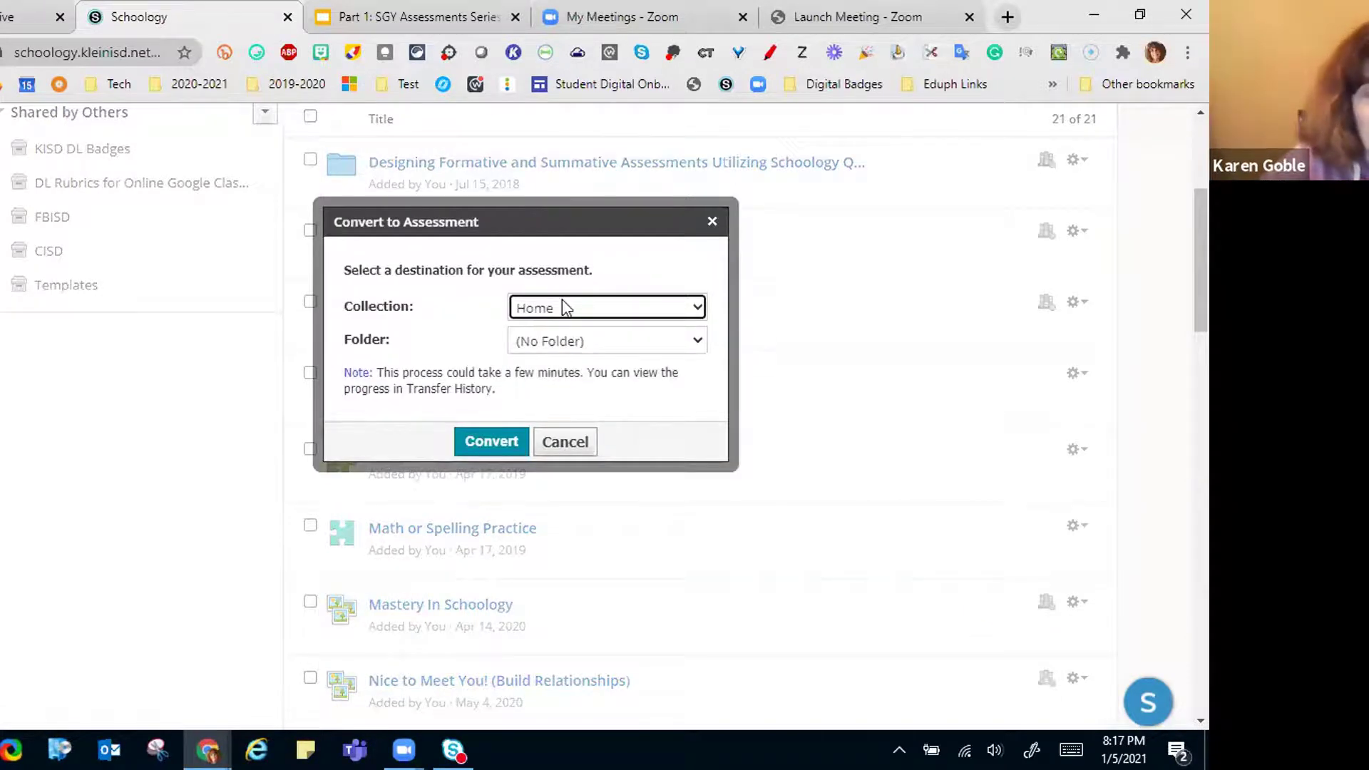
{"action": "left_click", "coordinate": [489, 442]}
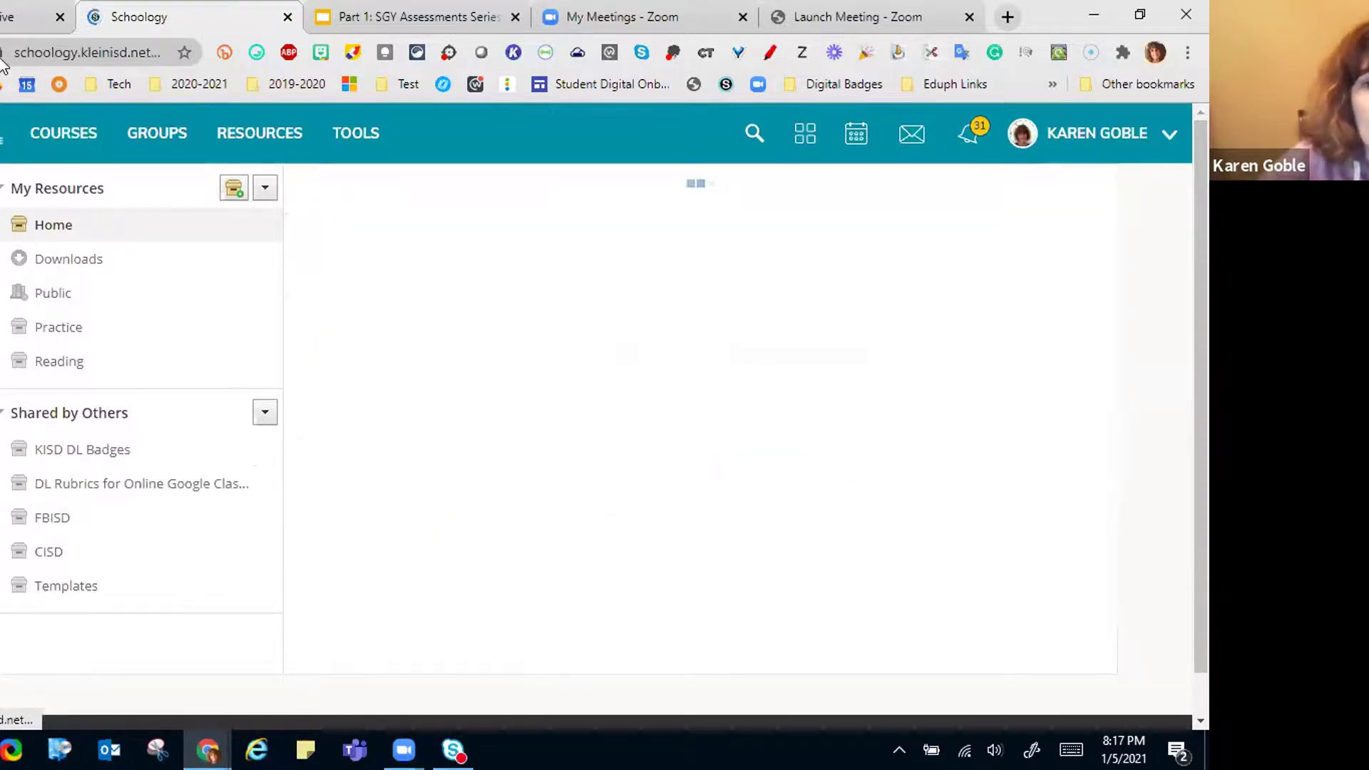
Step: Examine the Home collection for the converted Mastery in Schoology assessment and compare it with the original test/quiz
{"action": "scroll", "coordinate": [737, 421], "scroll_direction": "down", "scroll_amount": 15}
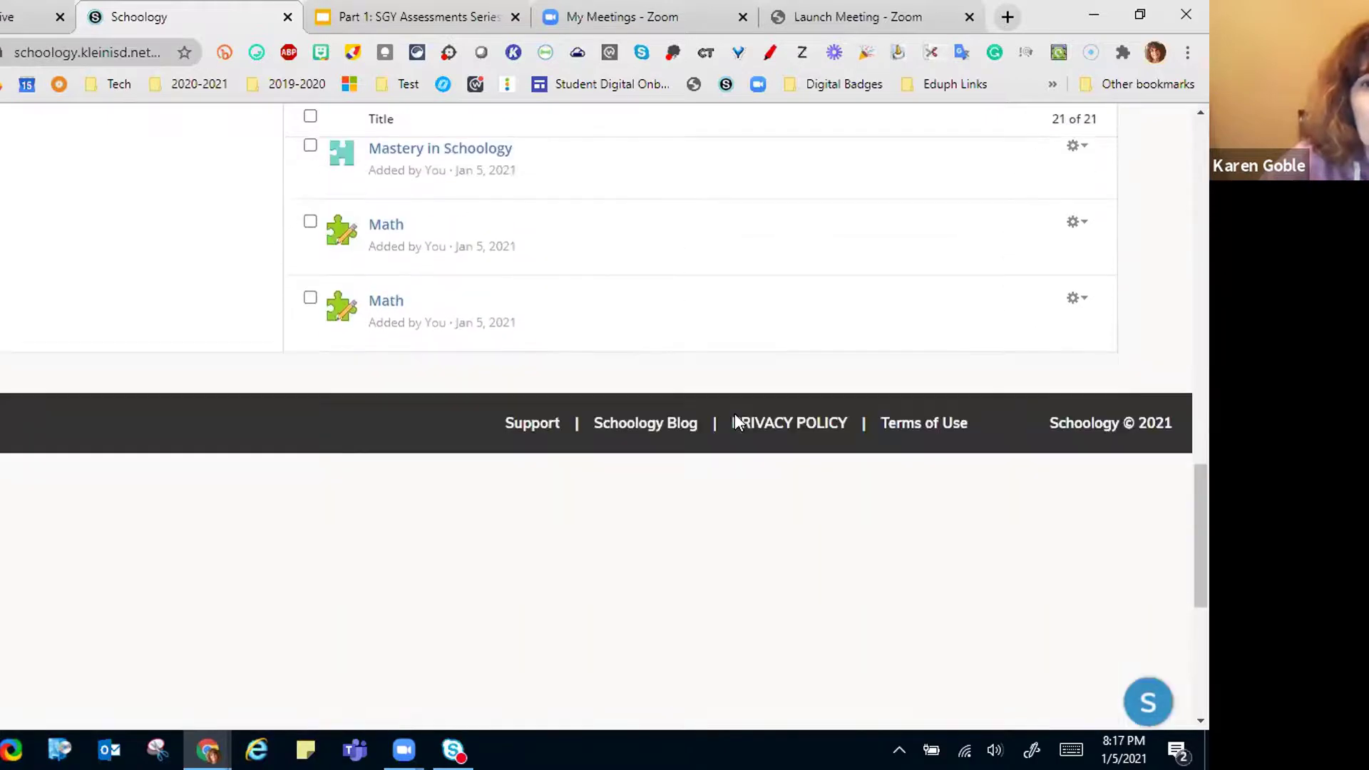
{"action": "scroll", "coordinate": [736, 421], "scroll_direction": "up", "scroll_amount": 3}
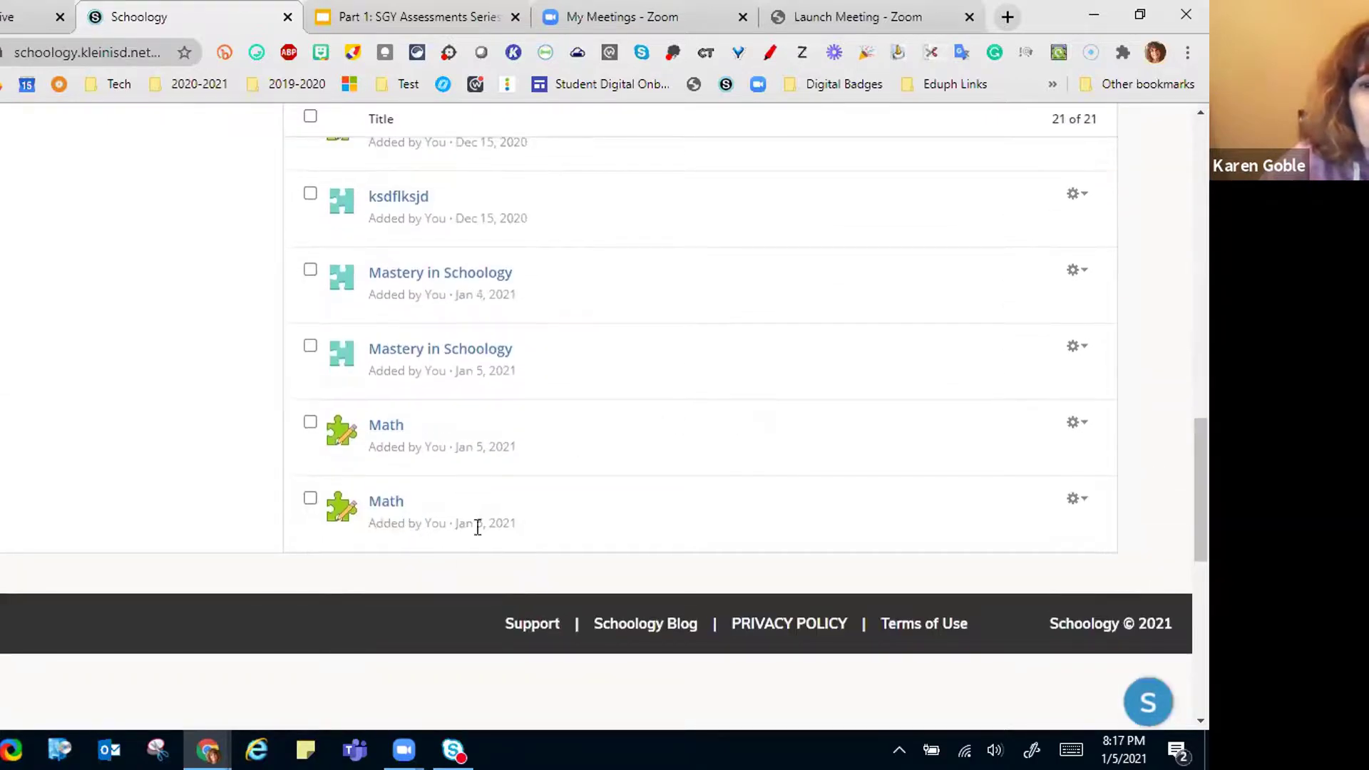
{"action": "scroll", "coordinate": [528, 525], "scroll_direction": "up", "scroll_amount": 10}
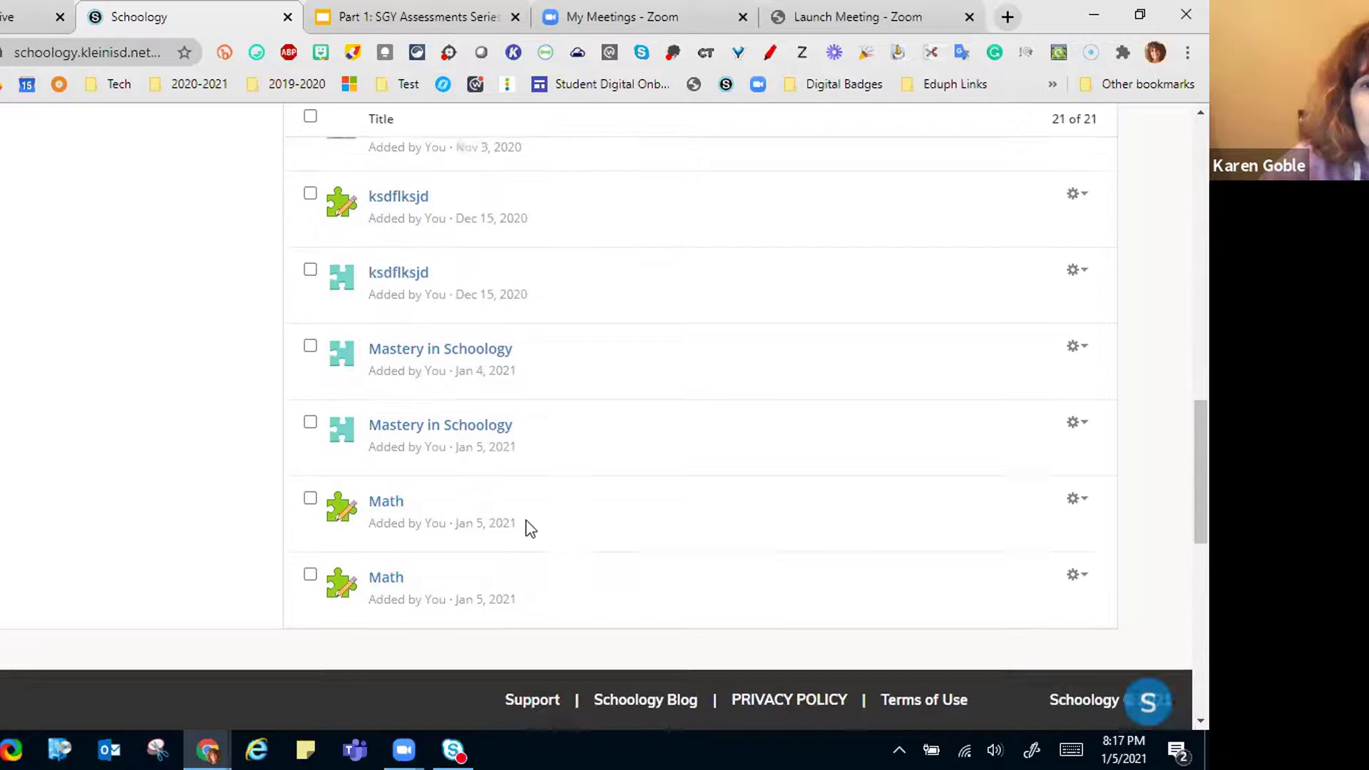
{"action": "scroll", "coordinate": [541, 524], "scroll_direction": "up", "scroll_amount": 3}
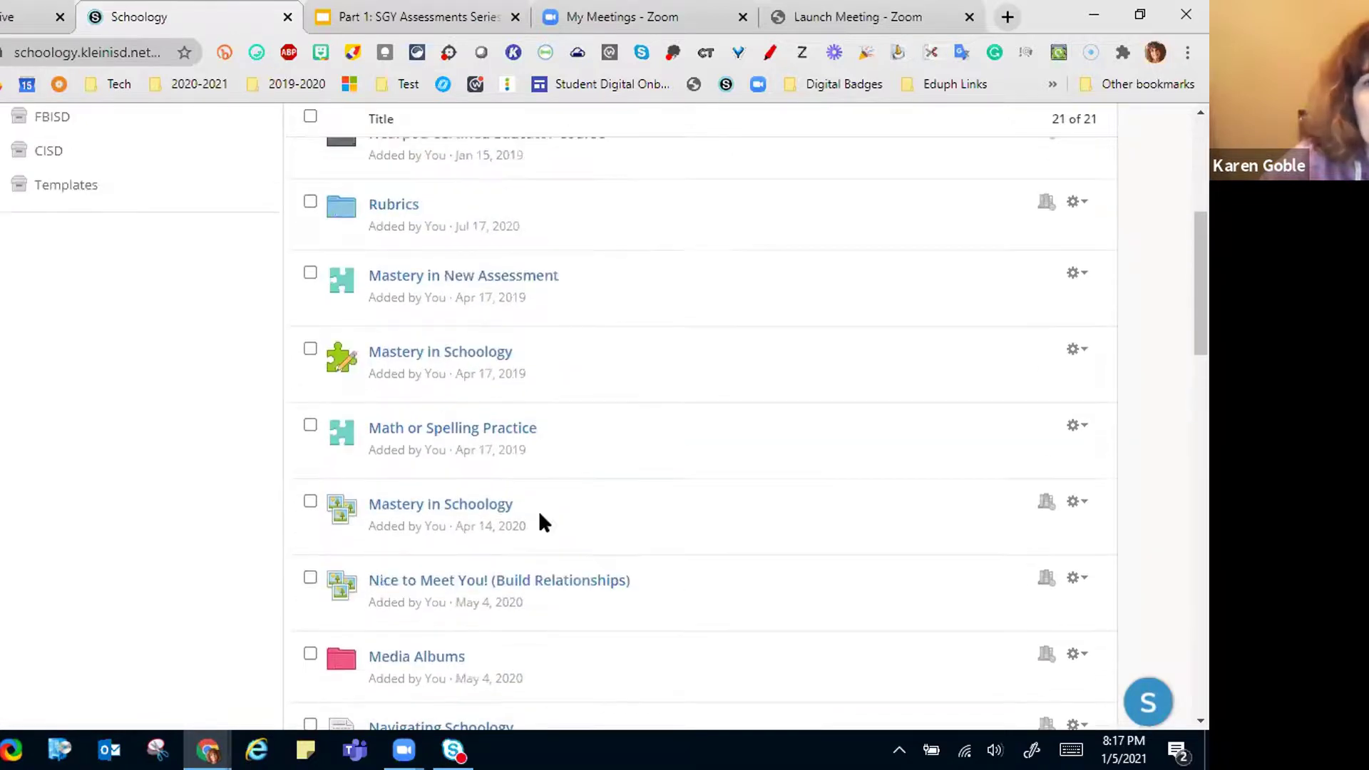
{"action": "scroll", "coordinate": [540, 517], "scroll_direction": "up", "scroll_amount": 2}
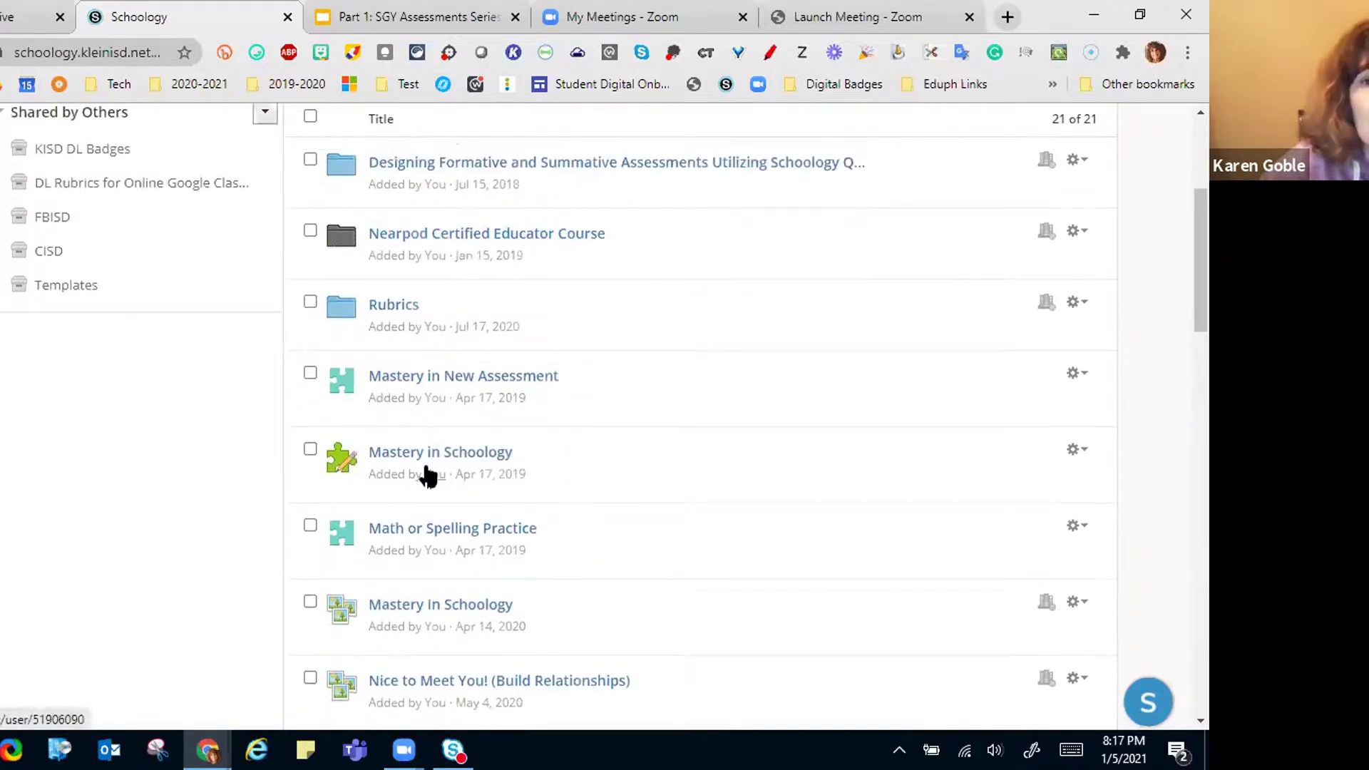
{"action": "scroll", "coordinate": [523, 464], "scroll_direction": "up", "scroll_amount": 3}
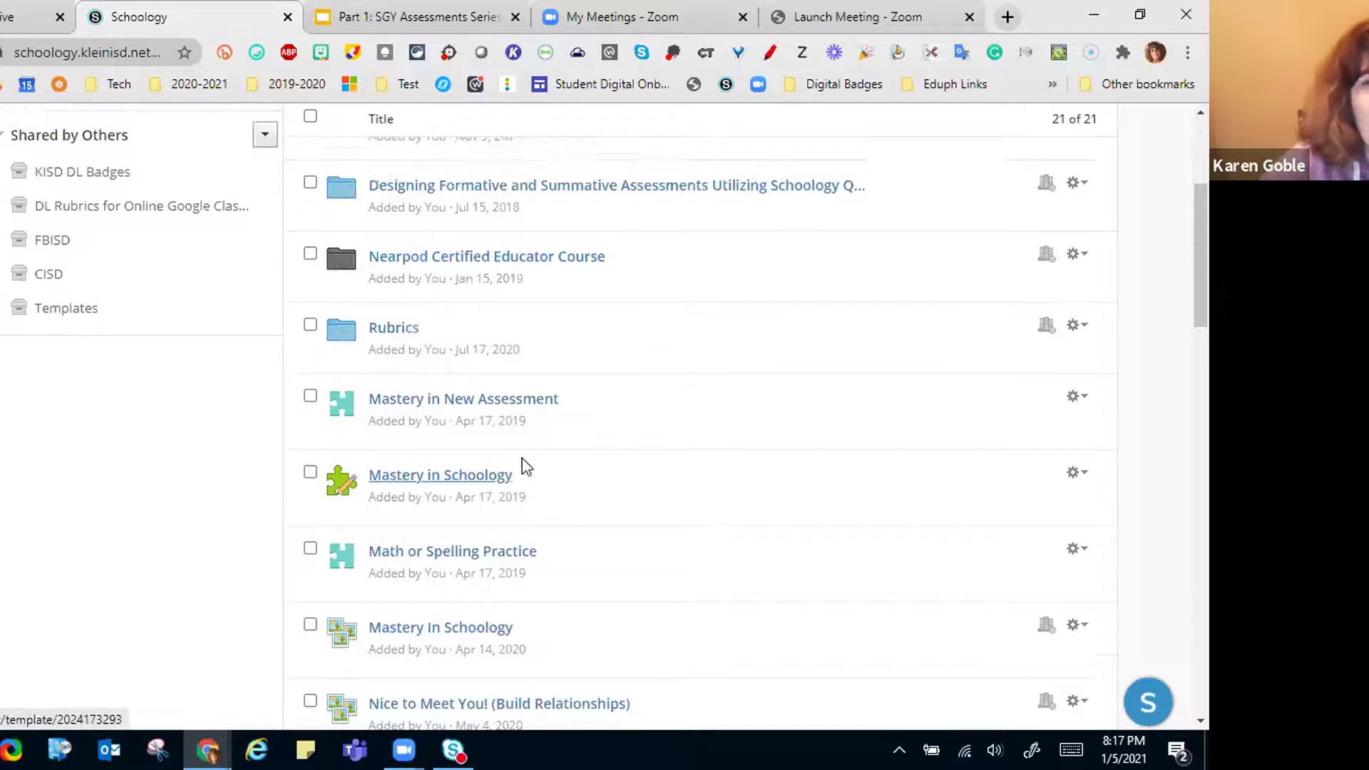
{"action": "scroll", "coordinate": [524, 463], "scroll_direction": "down", "scroll_amount": 13}
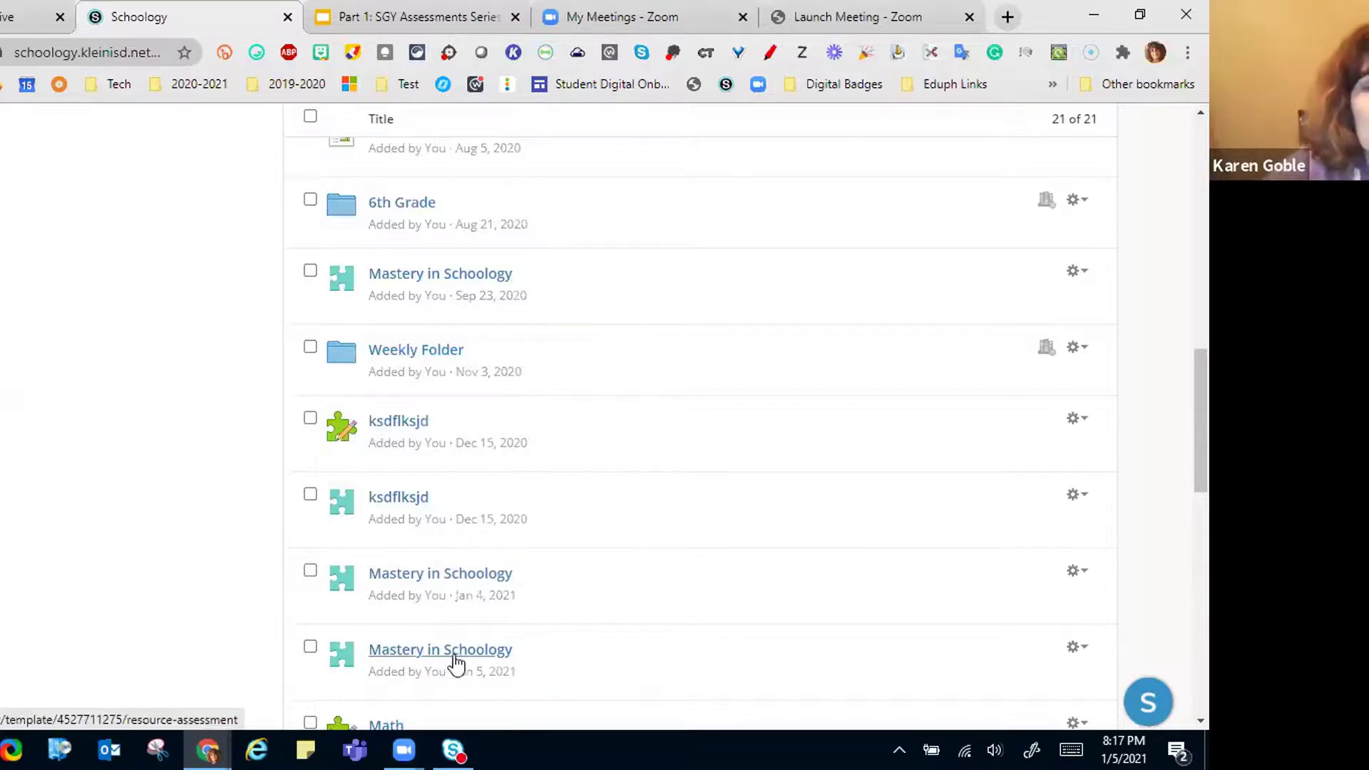
{"action": "scroll", "coordinate": [560, 614], "scroll_direction": "down", "scroll_amount": 2}
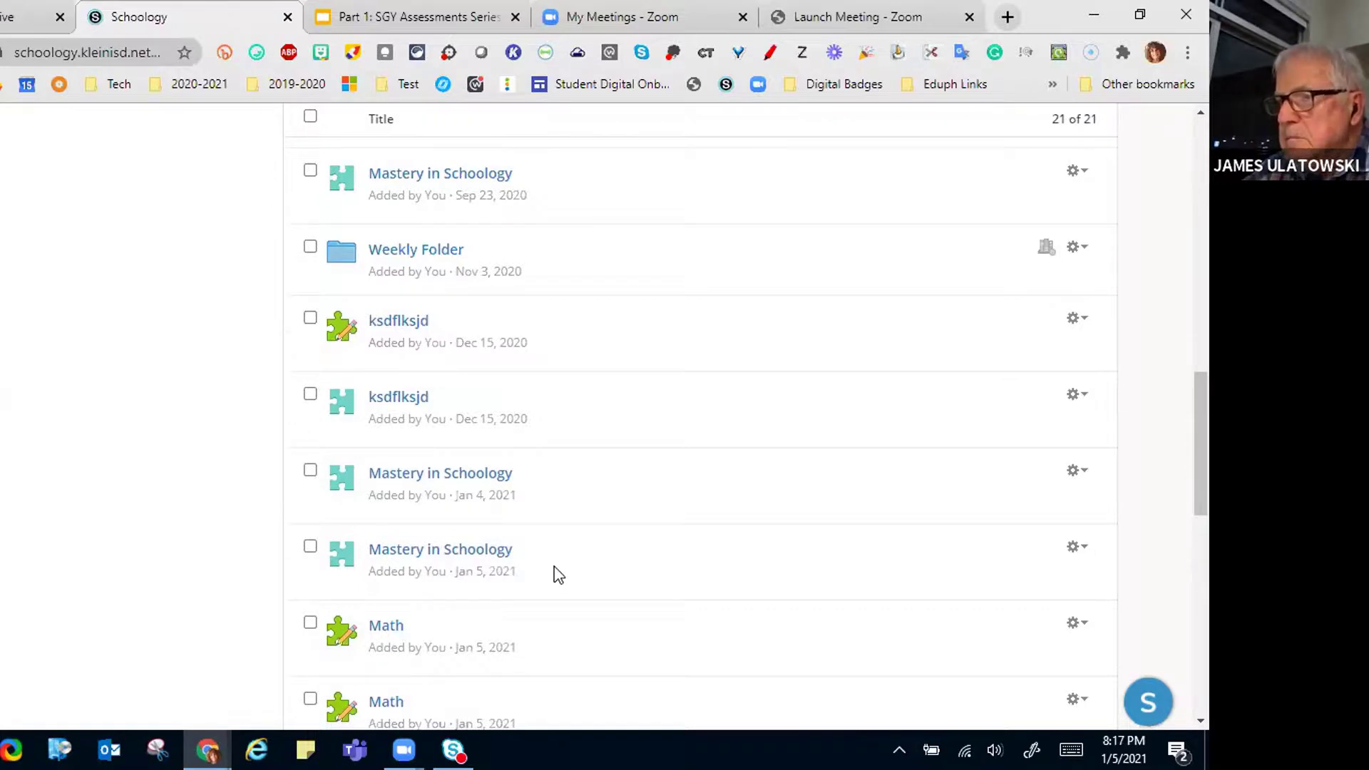
Step: Open the account settings and view the transfer history of the test/quiz conversions
{"action": "scroll", "coordinate": [559, 574], "scroll_direction": "up", "scroll_amount": 15}
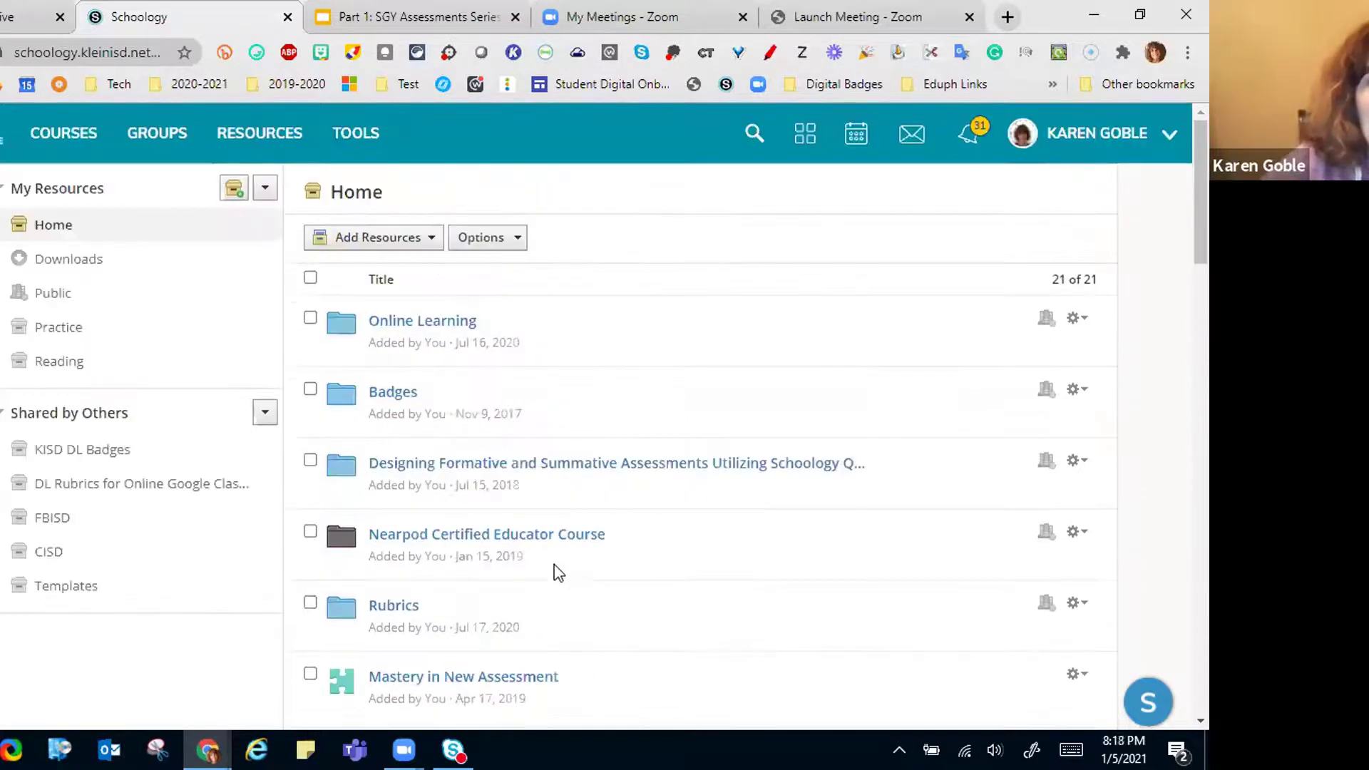
{"action": "left_click", "coordinate": [1077, 134]}
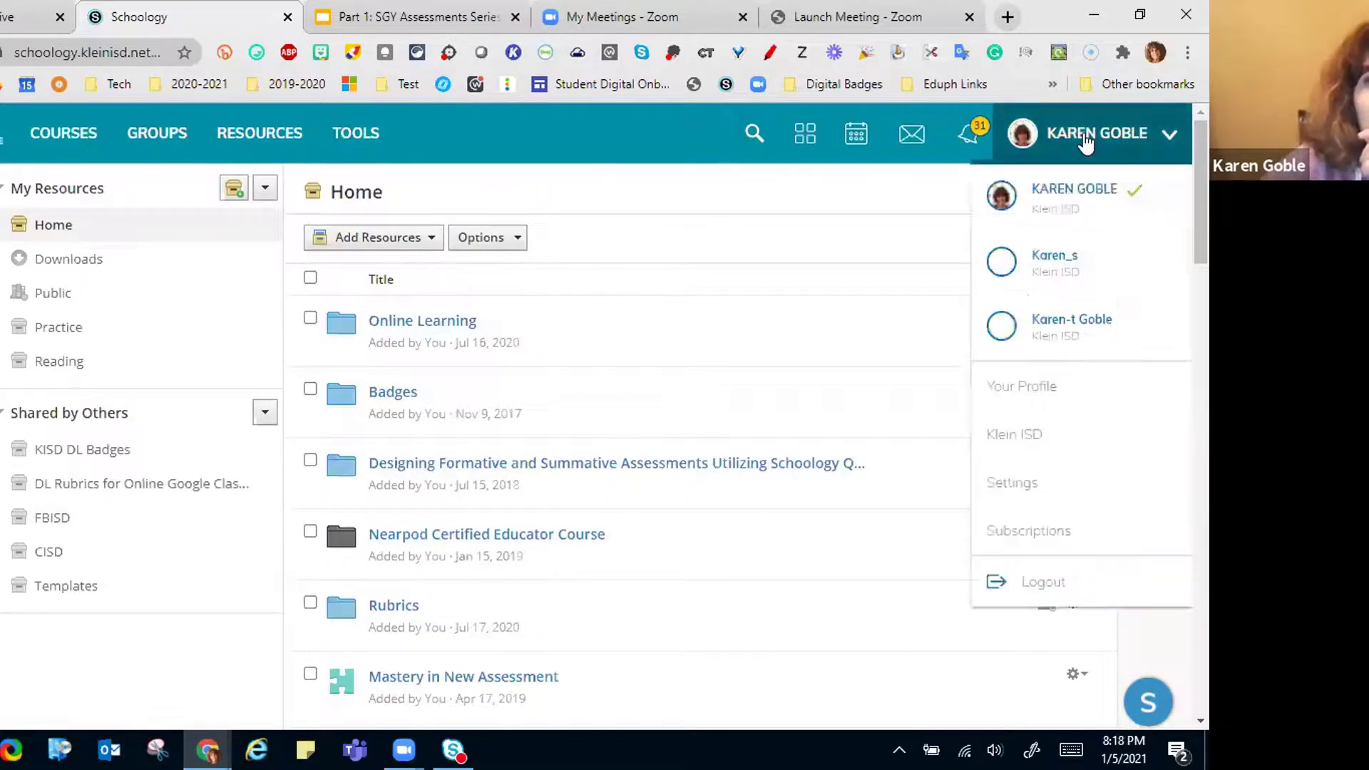
{"action": "left_click", "coordinate": [1041, 485]}
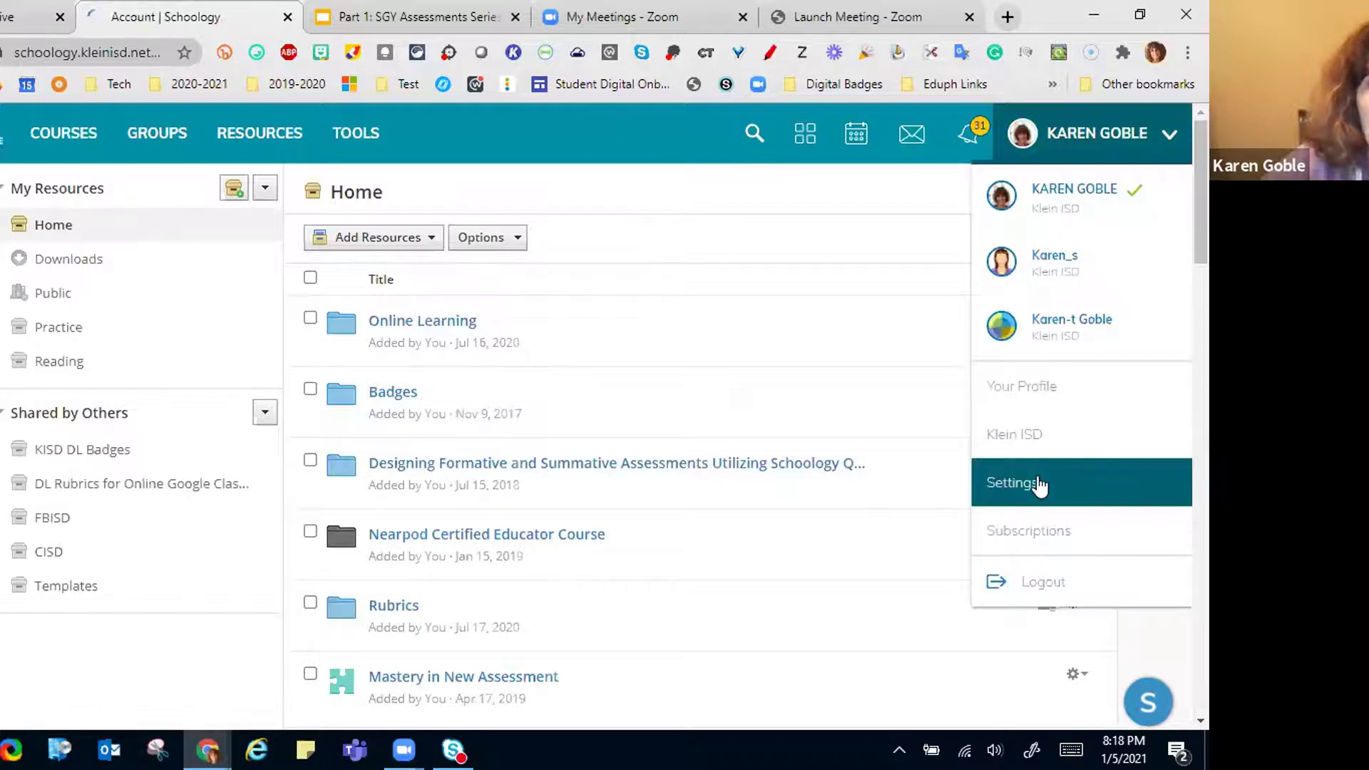
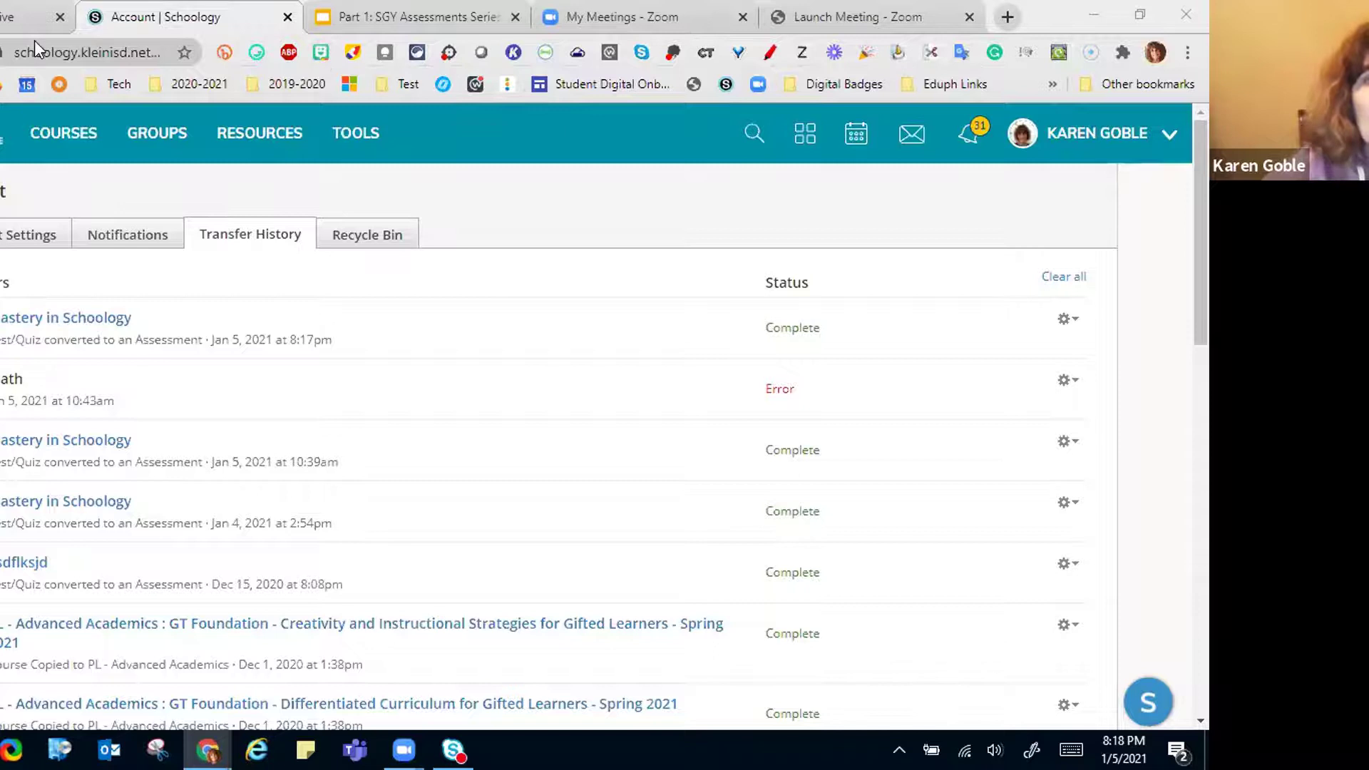
Step: Open the Klein ISD Curriculum group and display its resources
{"action": "left_click", "coordinate": [274, 135]}
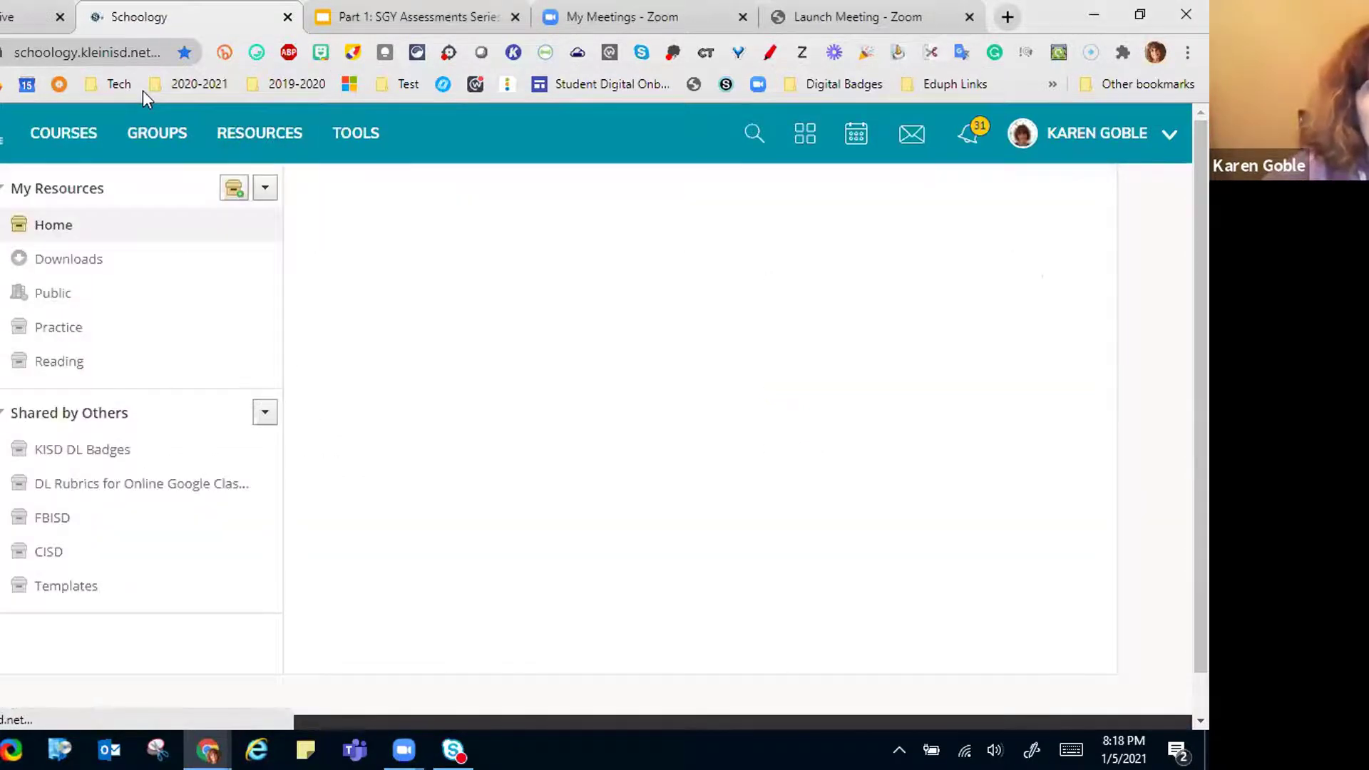
{"action": "left_click", "coordinate": [175, 142]}
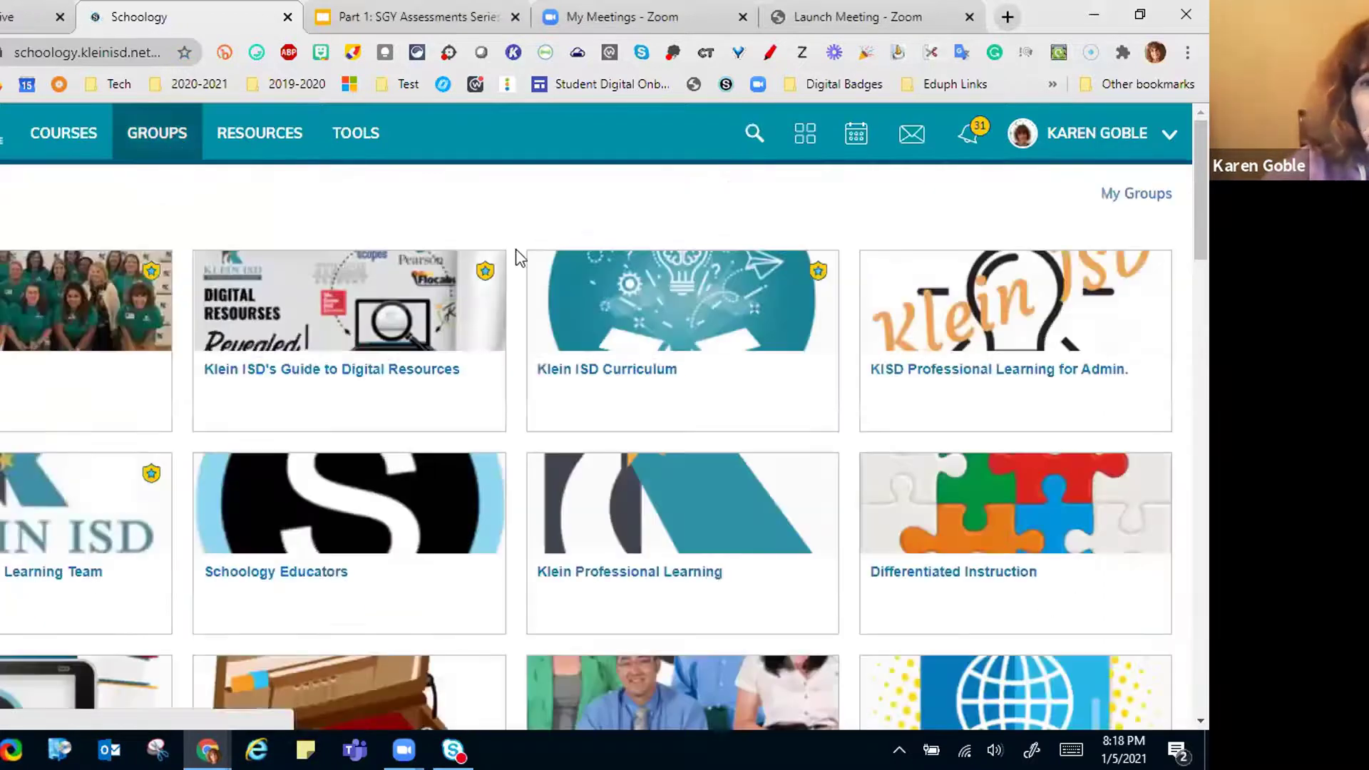
{"action": "left_click", "coordinate": [616, 379]}
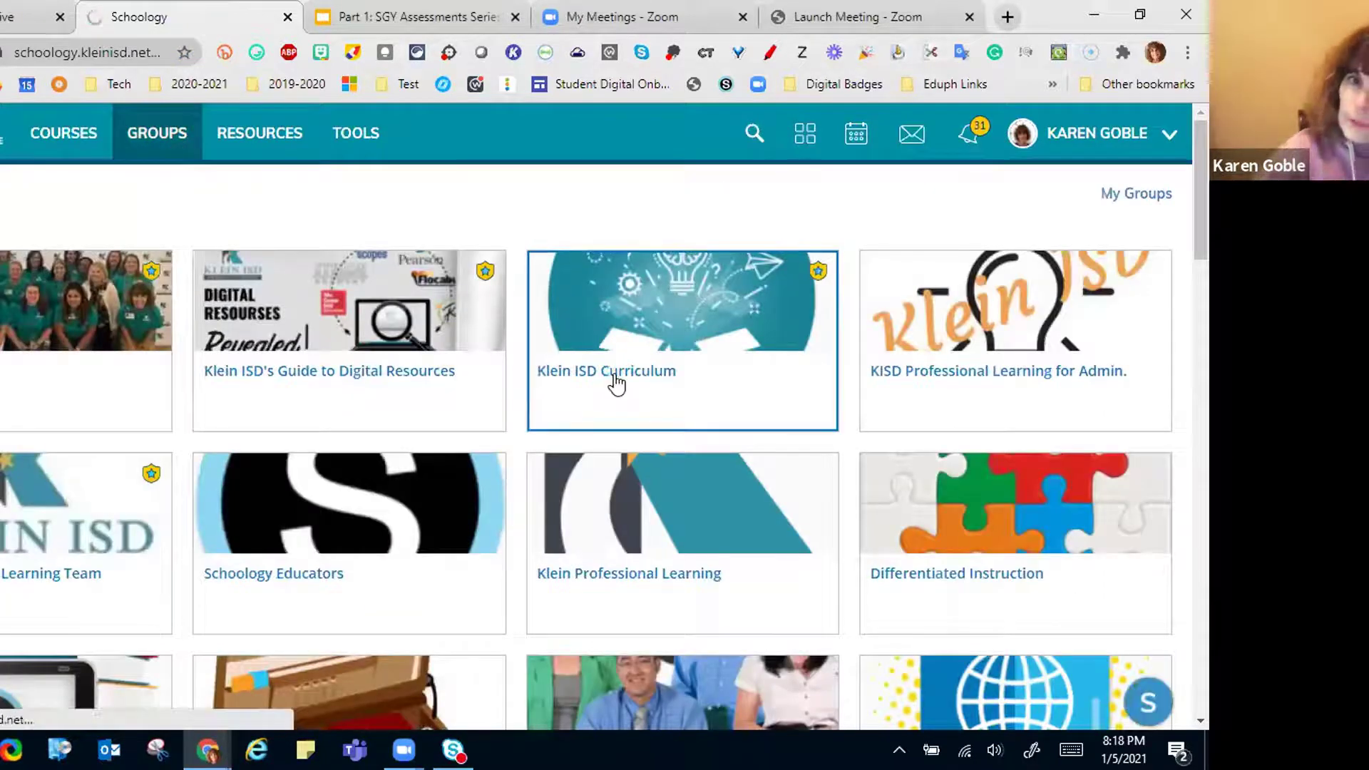
{"action": "scroll", "coordinate": [437, 388], "scroll_direction": "down", "scroll_amount": 4}
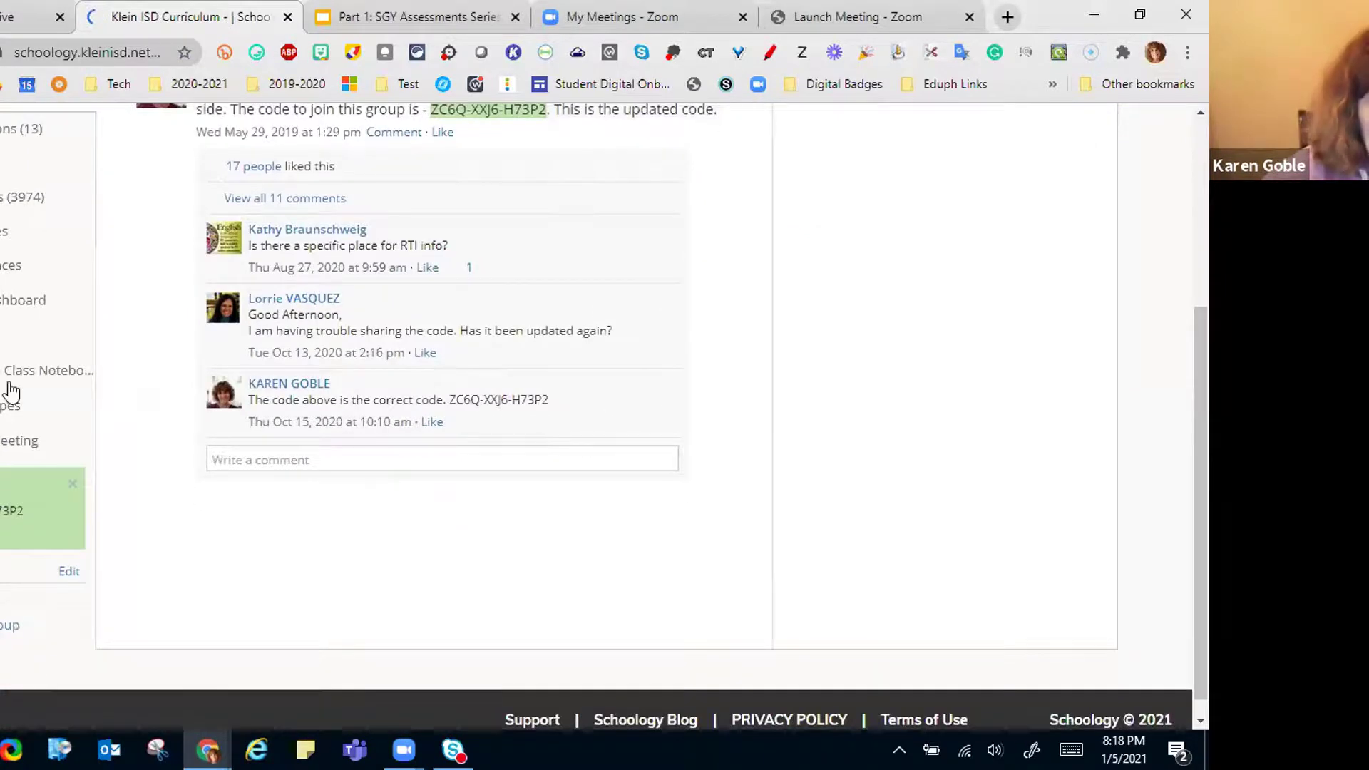
{"action": "scroll", "coordinate": [605, 414], "scroll_direction": "up", "scroll_amount": 5}
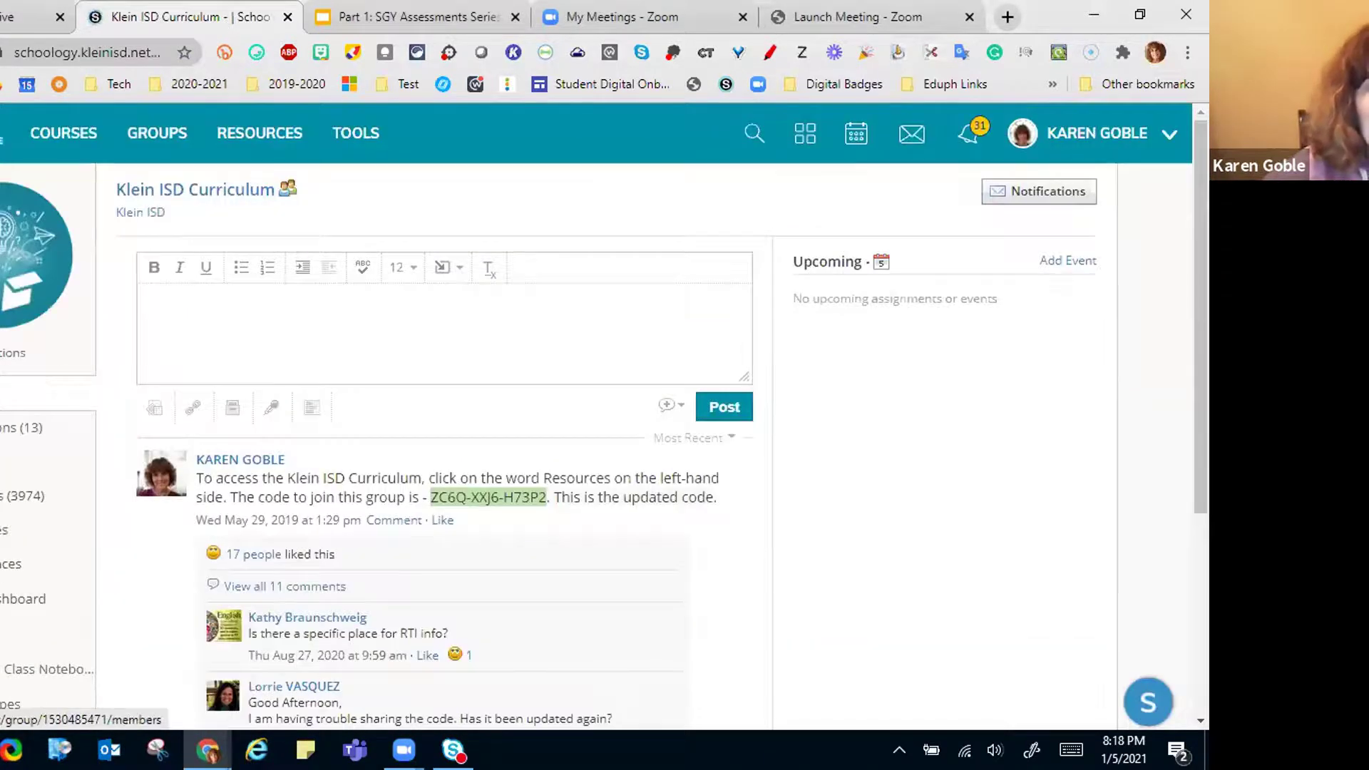
{"action": "left_click", "coordinate": [10, 563]}
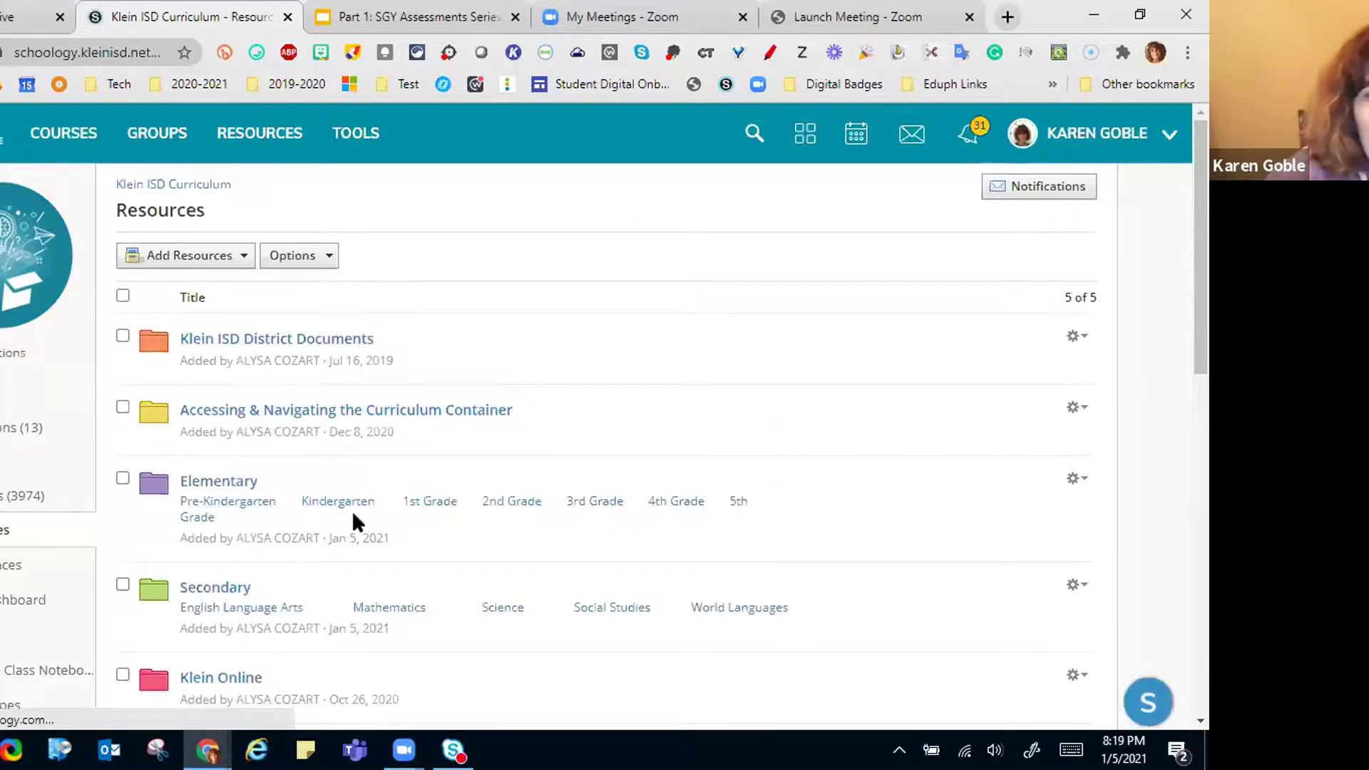
Step: Open the Curriculum Documents folder for 1st Grade Math within the Elementary resources
{"action": "left_click", "coordinate": [433, 505]}
{"action": "scroll", "coordinate": [243, 463], "scroll_direction": "down", "scroll_amount": 4}
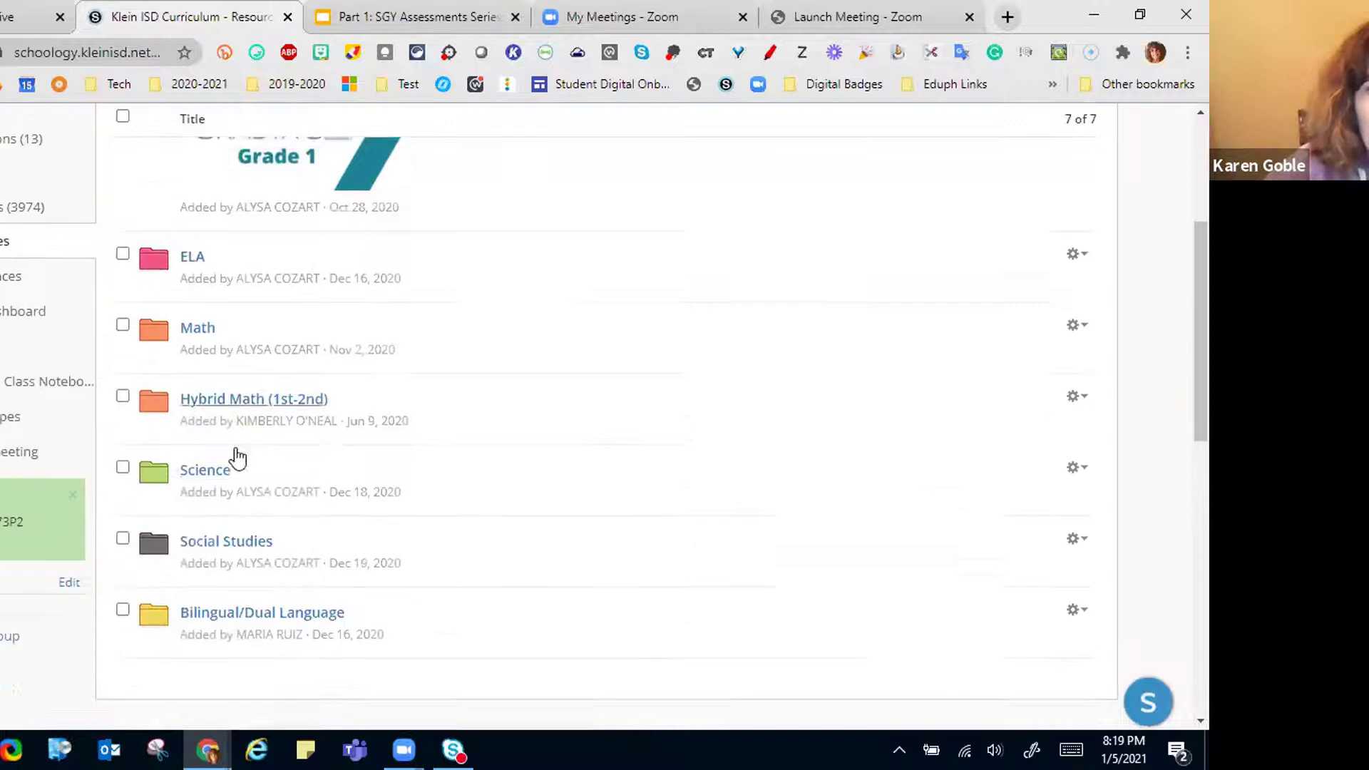
{"action": "left_click", "coordinate": [198, 317]}
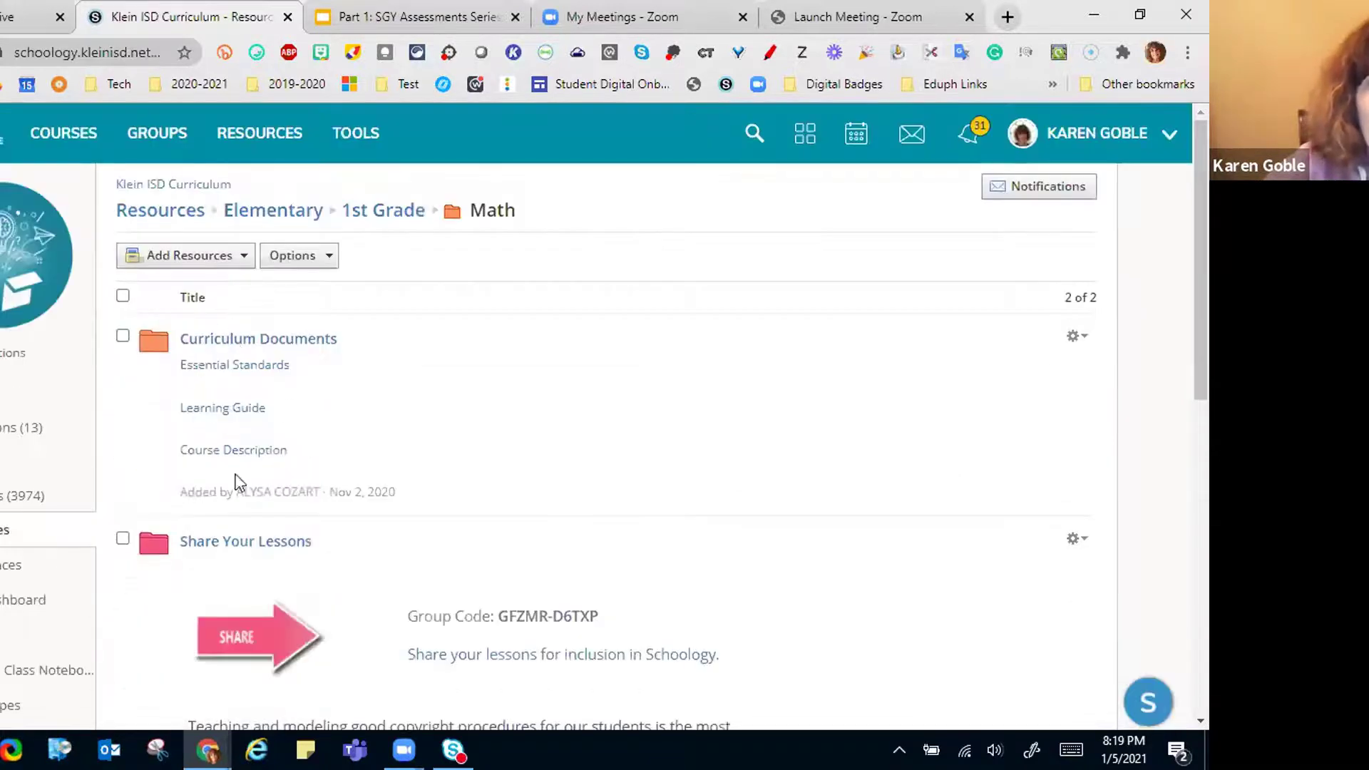
{"action": "left_click", "coordinate": [226, 342]}
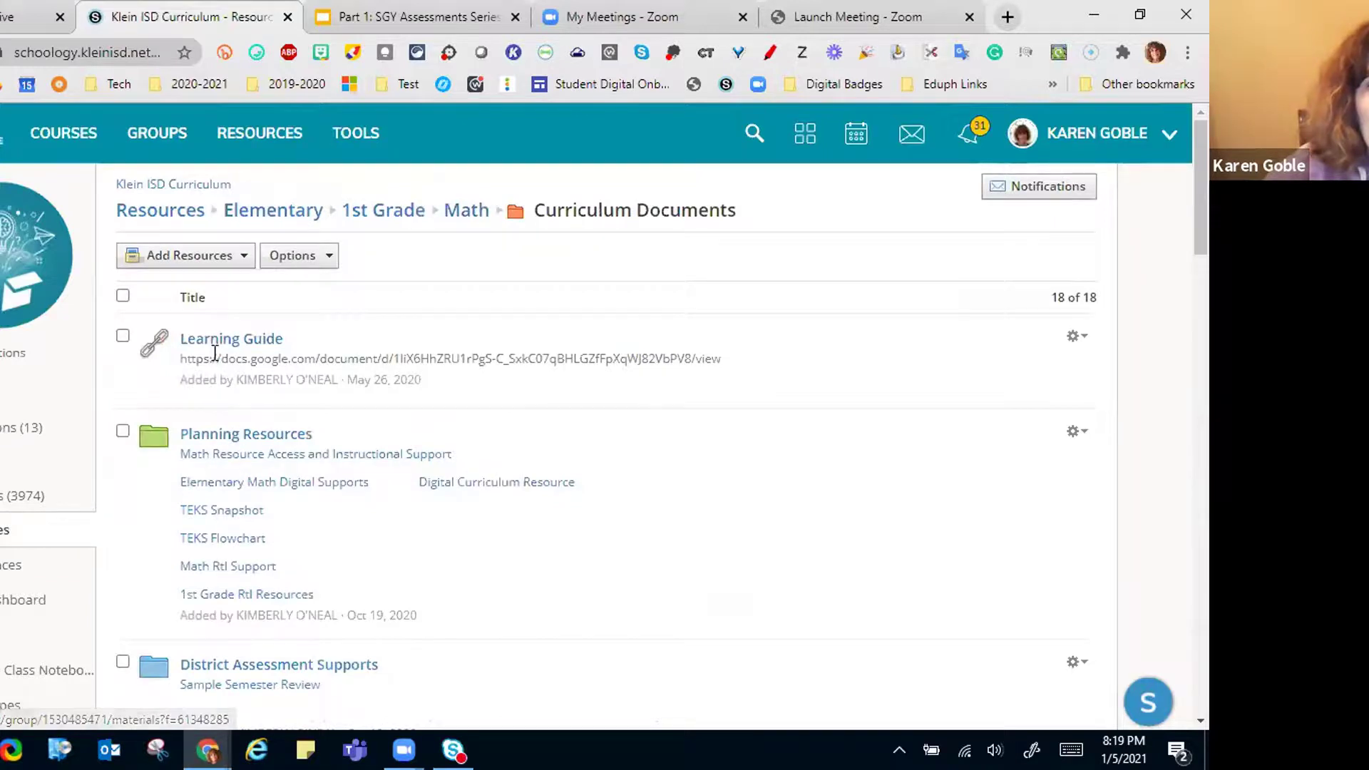
Step: Open Evaluation for Learning in the 01.Counting & Comparing to 20 folder and examine the Place Value Mastery Bank entry and Examview banks
{"action": "scroll", "coordinate": [214, 357], "scroll_direction": "down", "scroll_amount": 10}
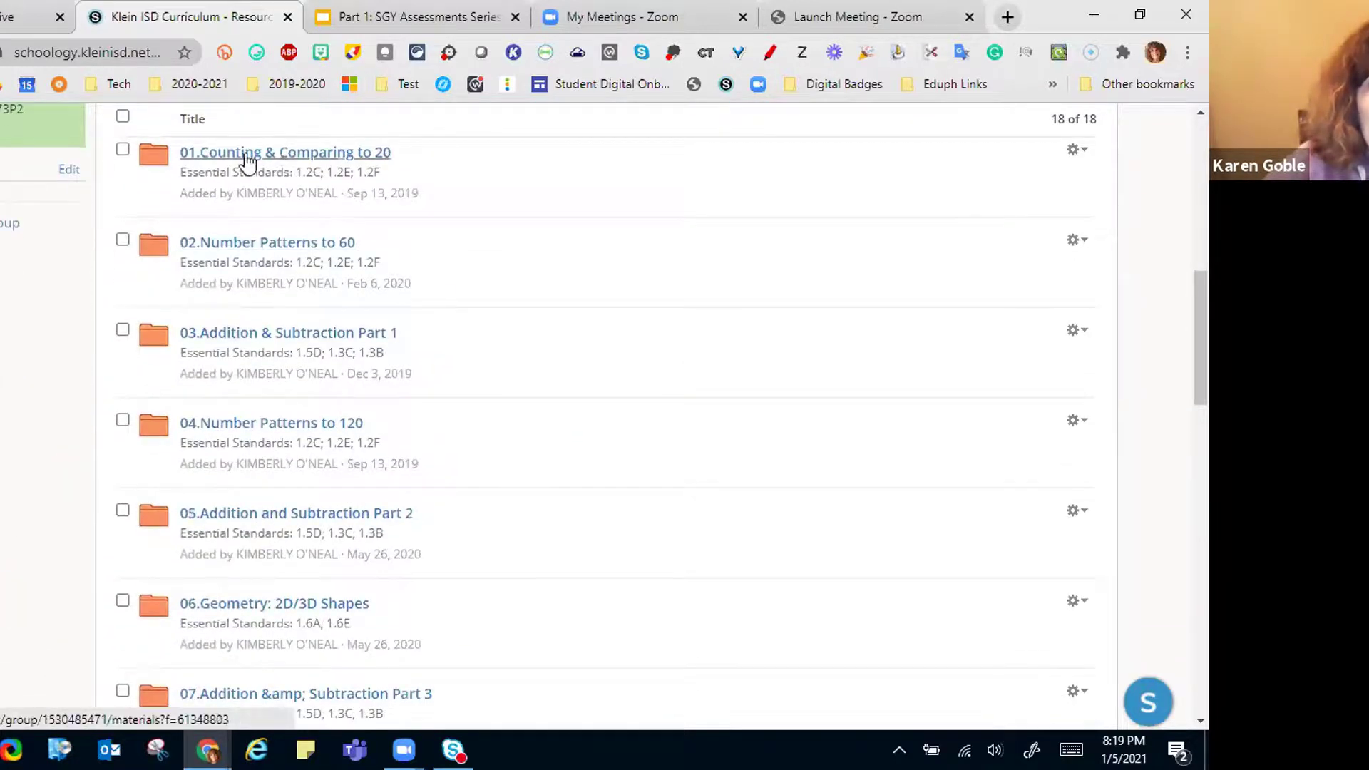
{"action": "left_click", "coordinate": [284, 155]}
{"action": "scroll", "coordinate": [375, 413], "scroll_direction": "down", "scroll_amount": 4}
{"action": "scroll", "coordinate": [376, 417], "scroll_direction": "down", "scroll_amount": 5}
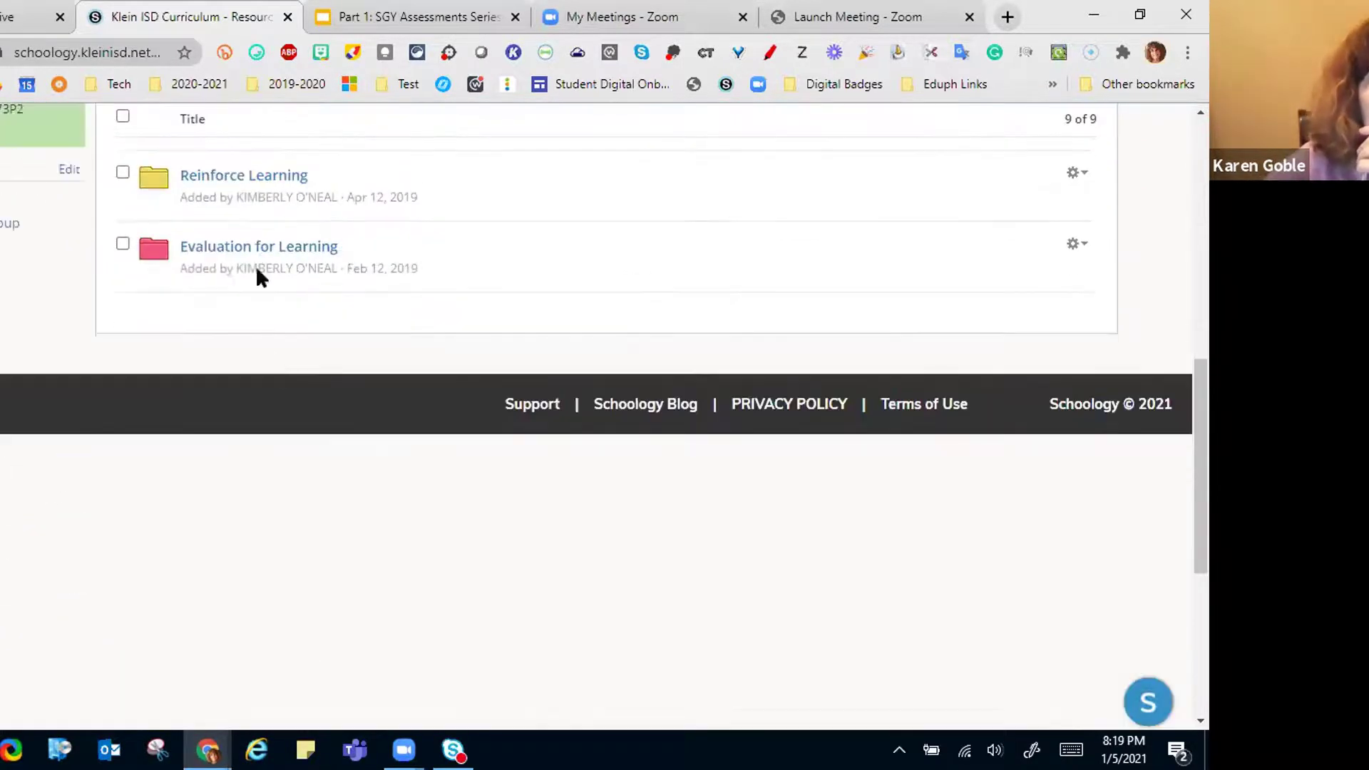
{"action": "left_click", "coordinate": [260, 250]}
{"action": "scroll", "coordinate": [387, 373], "scroll_direction": "down", "scroll_amount": 2}
{"action": "scroll", "coordinate": [388, 372], "scroll_direction": "up", "scroll_amount": 2}
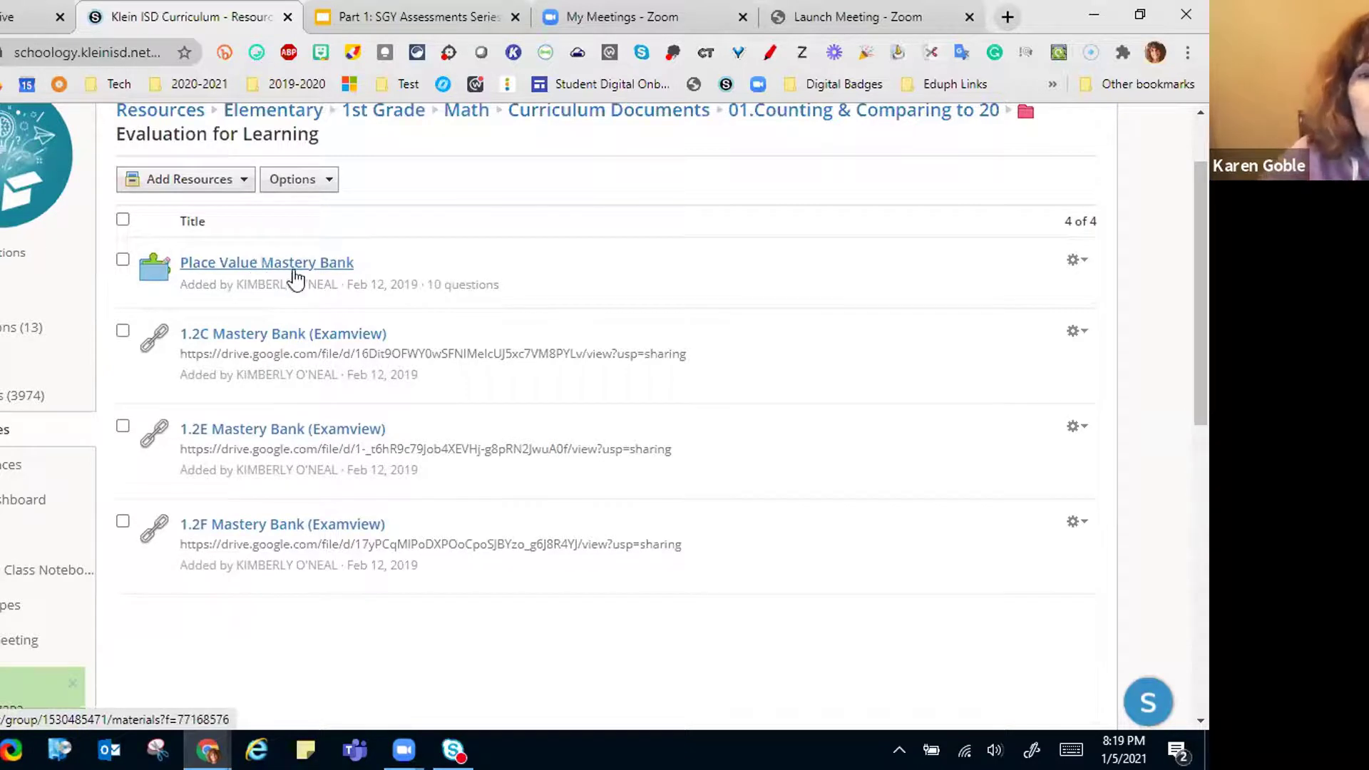
{"action": "scroll", "coordinate": [302, 293], "scroll_direction": "up", "scroll_amount": 2}
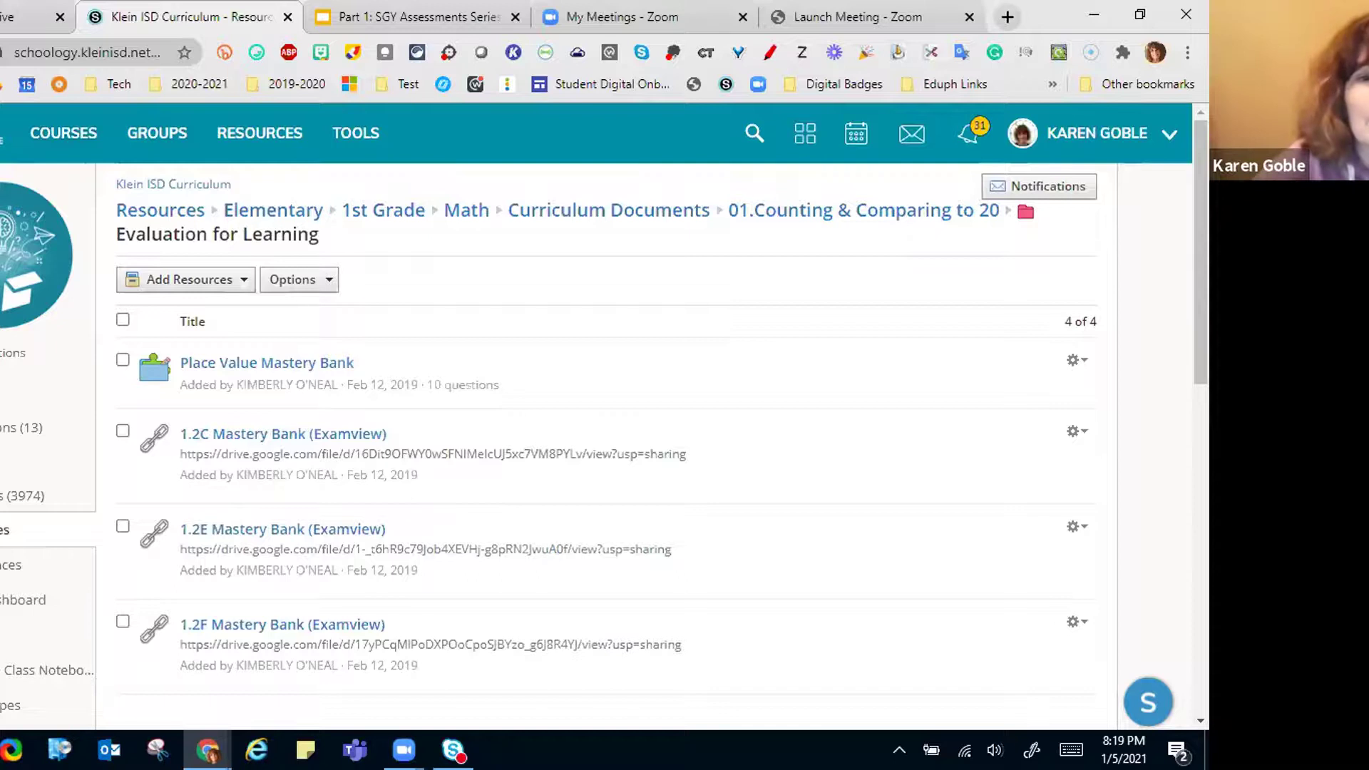
Step: Open the Practice course and display its materials list
{"action": "left_click", "coordinate": [97, 143]}
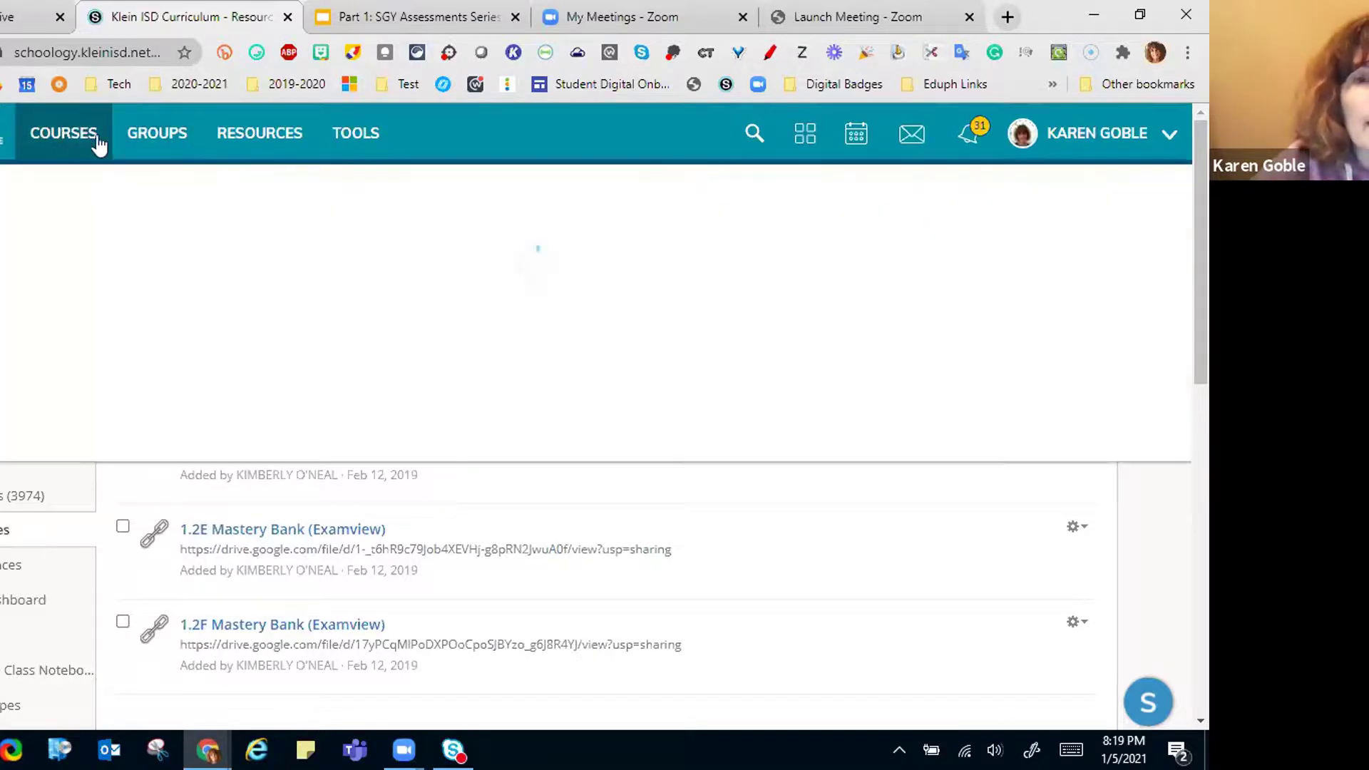
{"action": "left_click", "coordinate": [612, 525]}
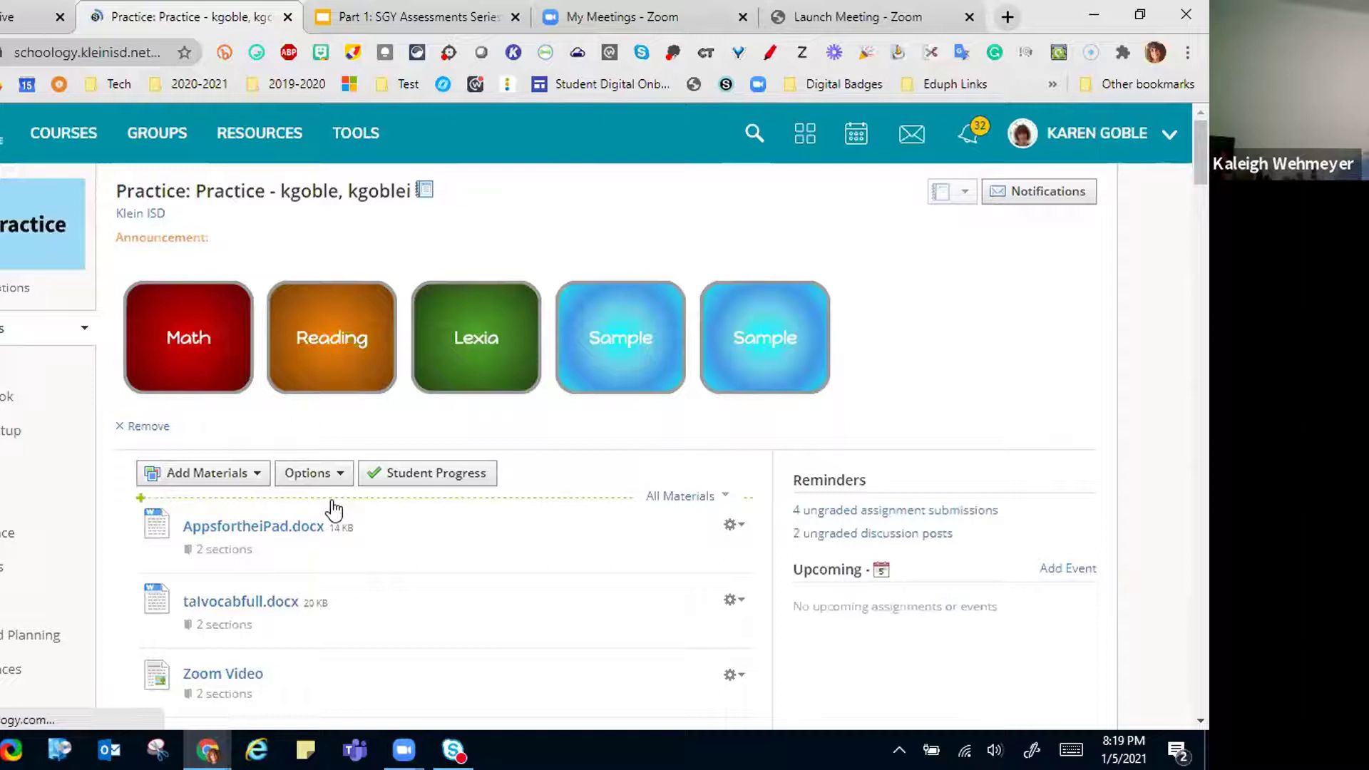
{"action": "scroll", "coordinate": [333, 509], "scroll_direction": "down", "scroll_amount": 3}
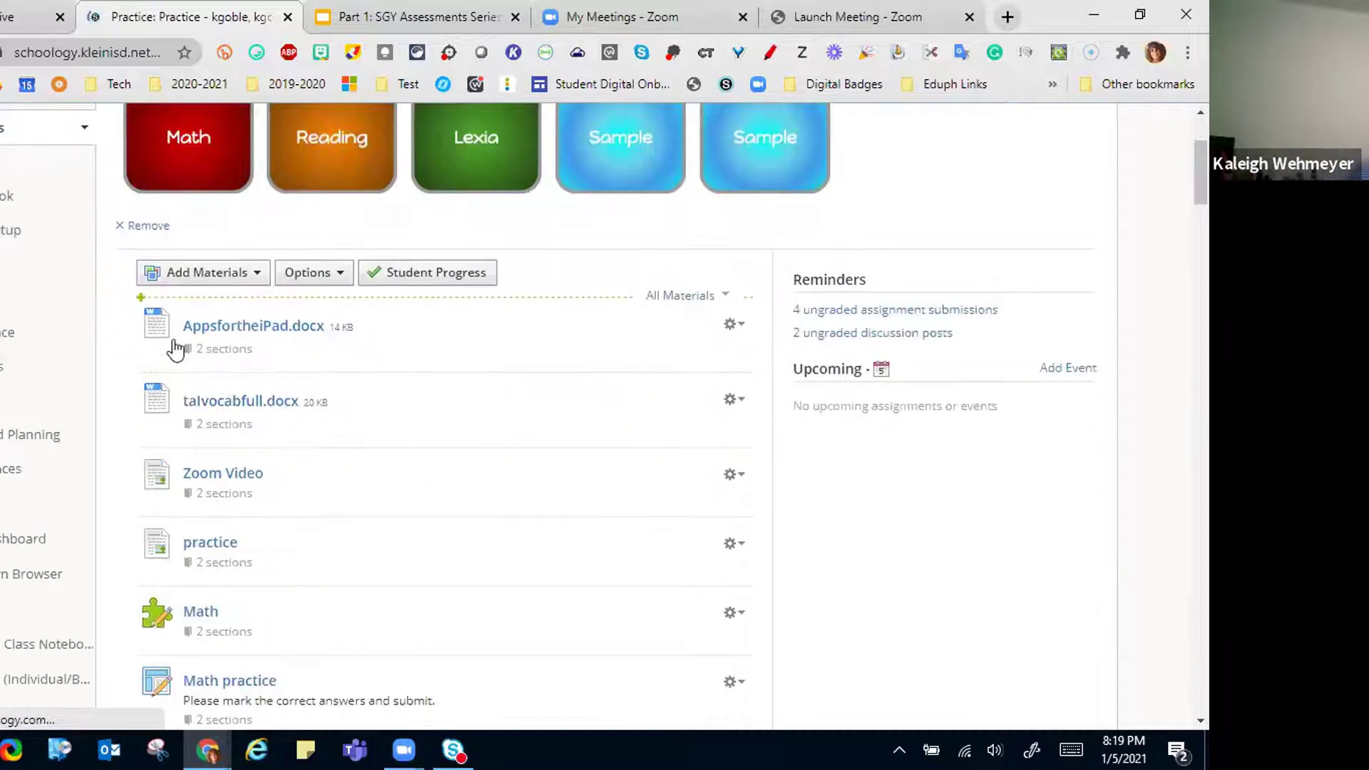
Step: Create a course test/quiz named Practice with a grading category assigned
{"action": "left_click", "coordinate": [143, 282]}
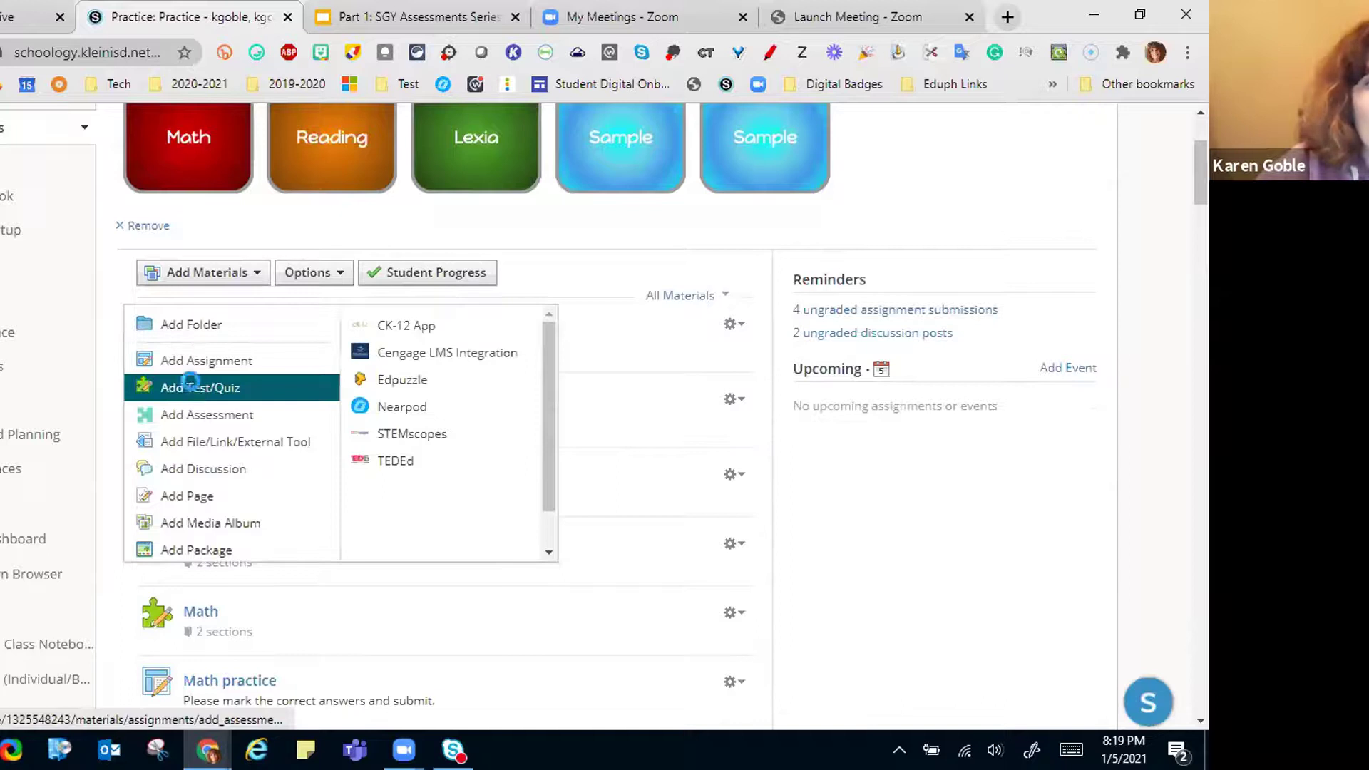
{"action": "left_click", "coordinate": [188, 386]}
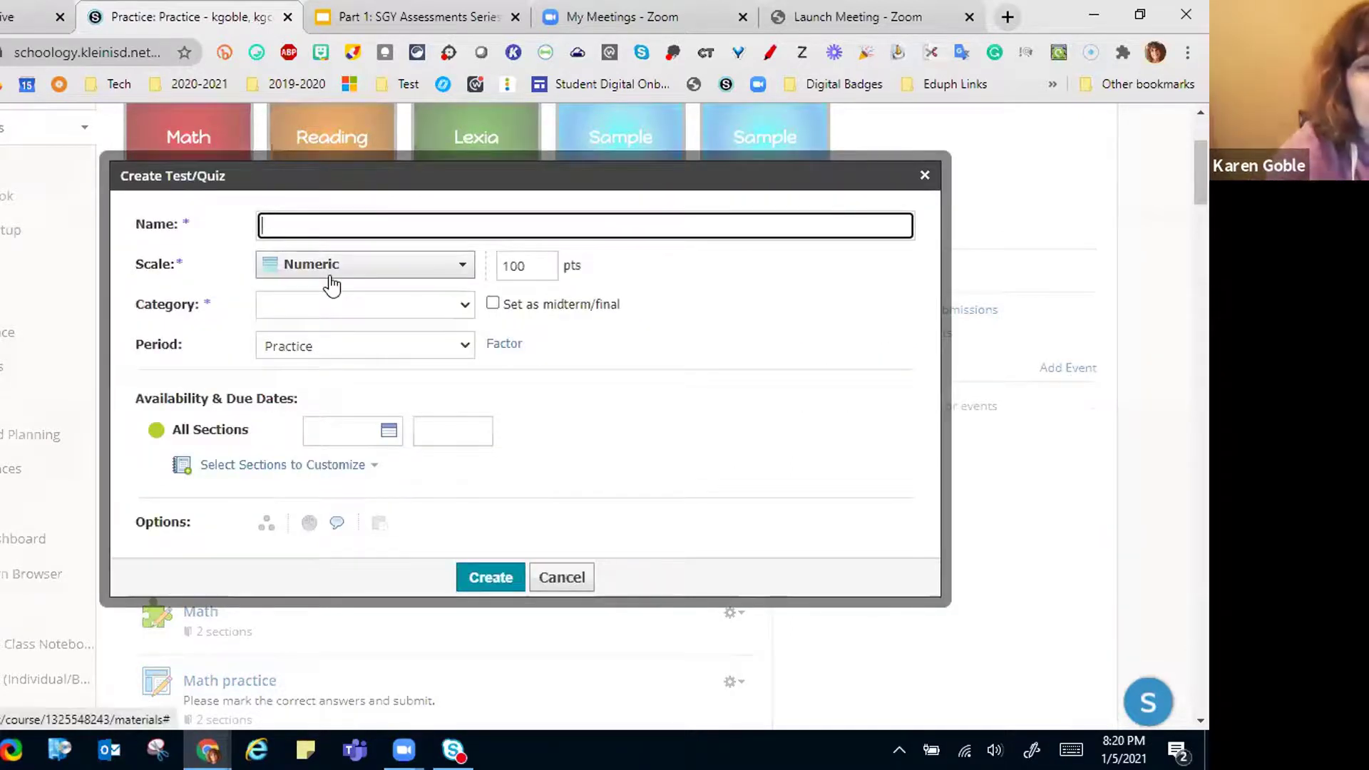
{"action": "type", "text": "Prac"}
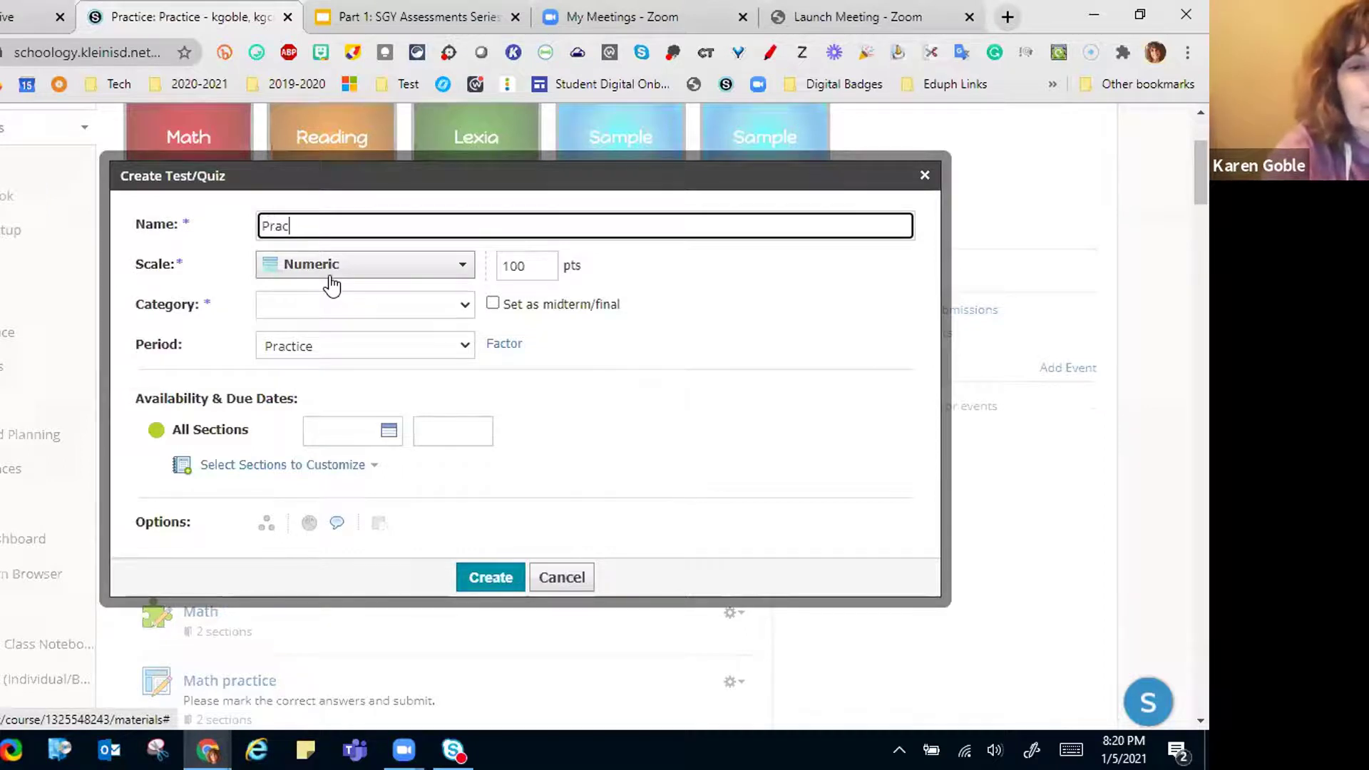
{"action": "type", "text": "tice"}
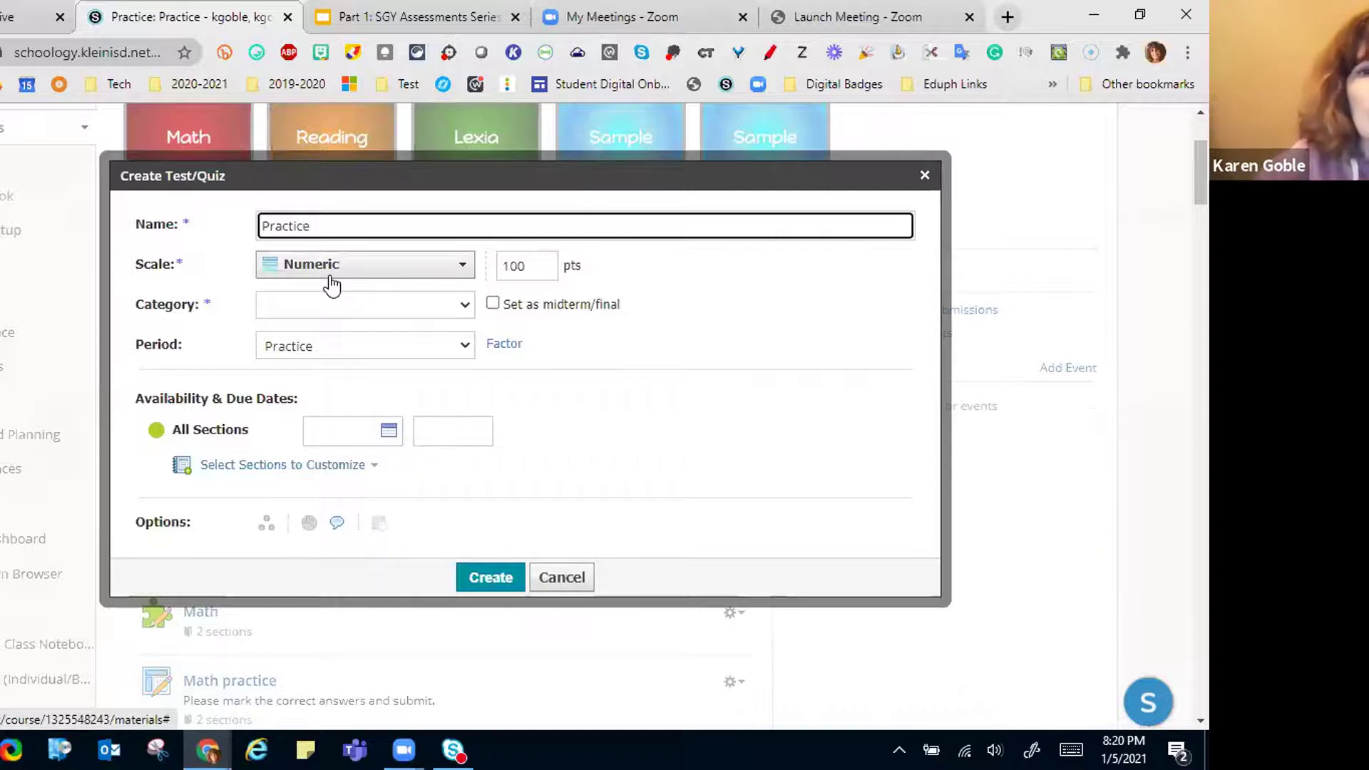
{"action": "left_click", "coordinate": [345, 302]}
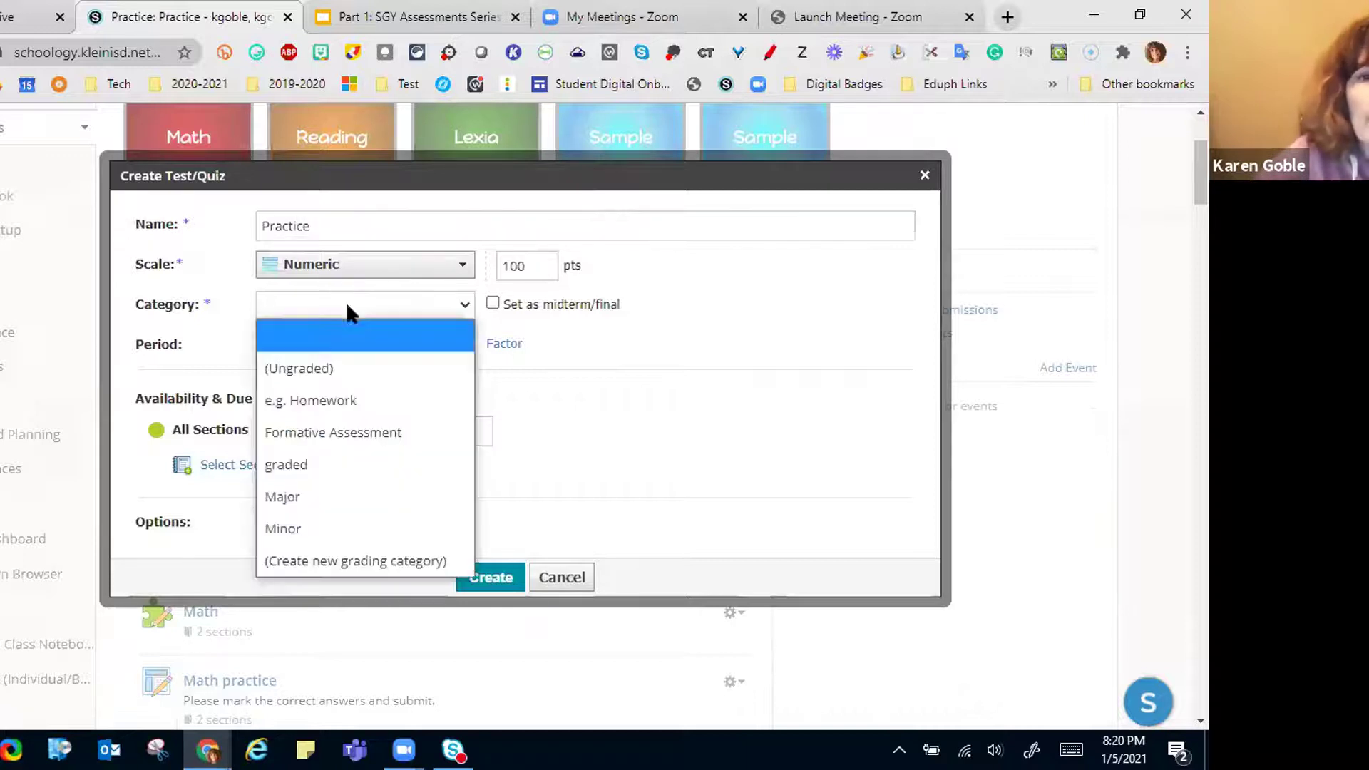
{"action": "left_click", "coordinate": [307, 479]}
{"action": "left_click", "coordinate": [488, 576]}
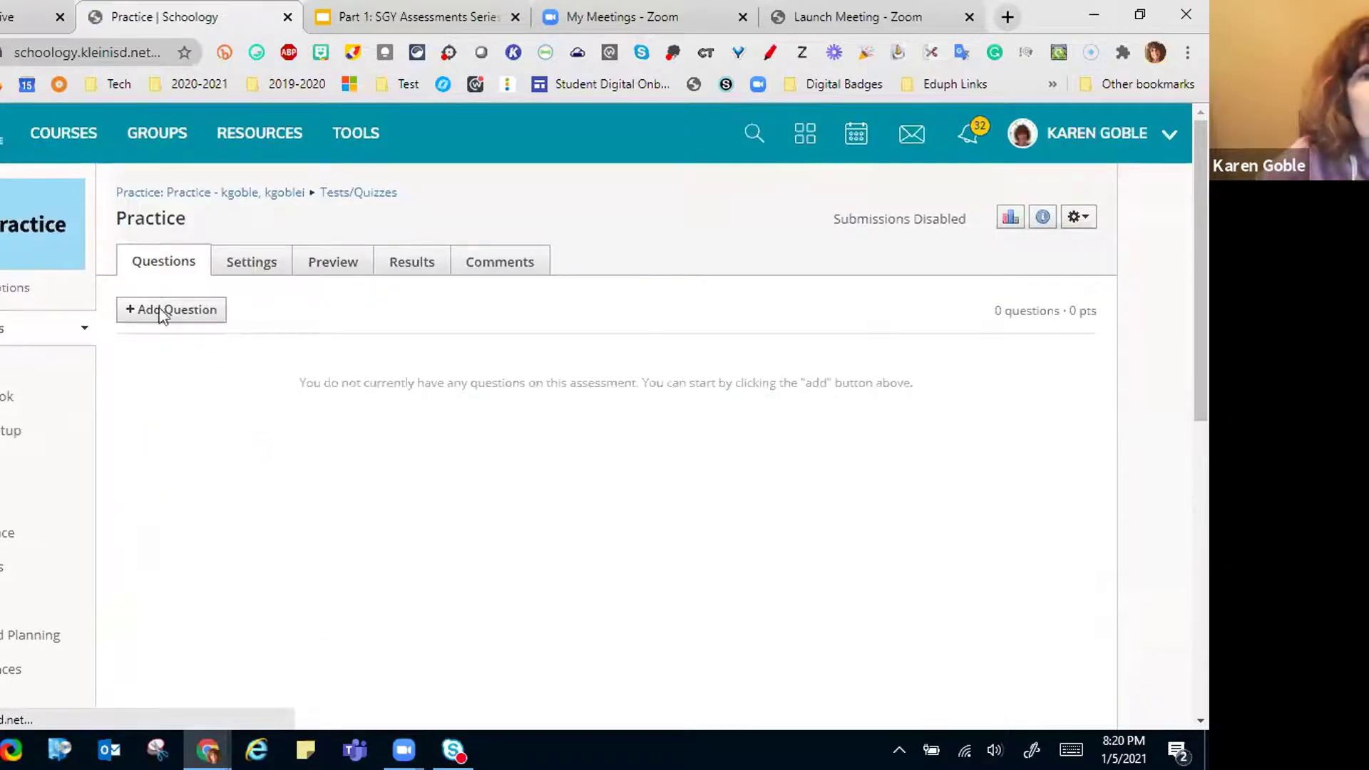
Step: Start adding individual questions from question banks to the Practice test/quiz
{"action": "left_click", "coordinate": [169, 311]}
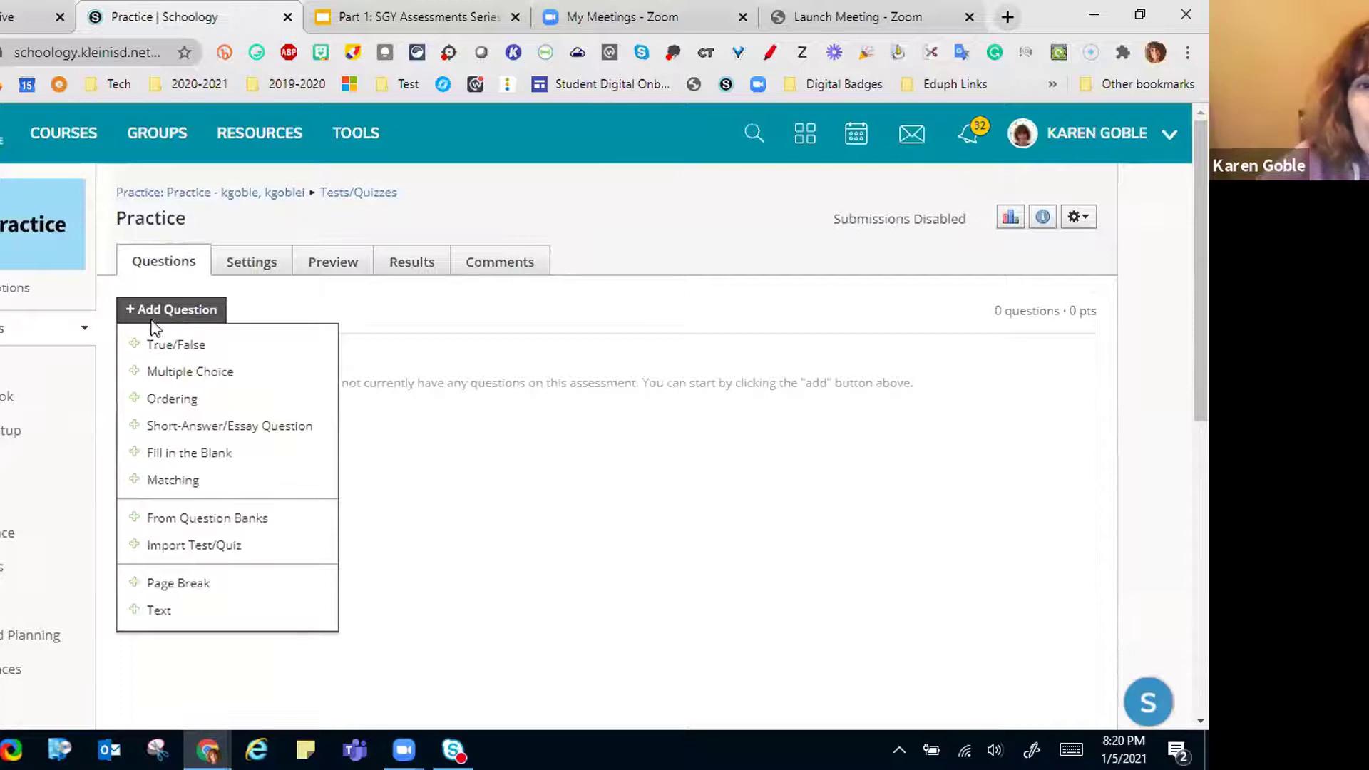
{"action": "left_click", "coordinate": [198, 522]}
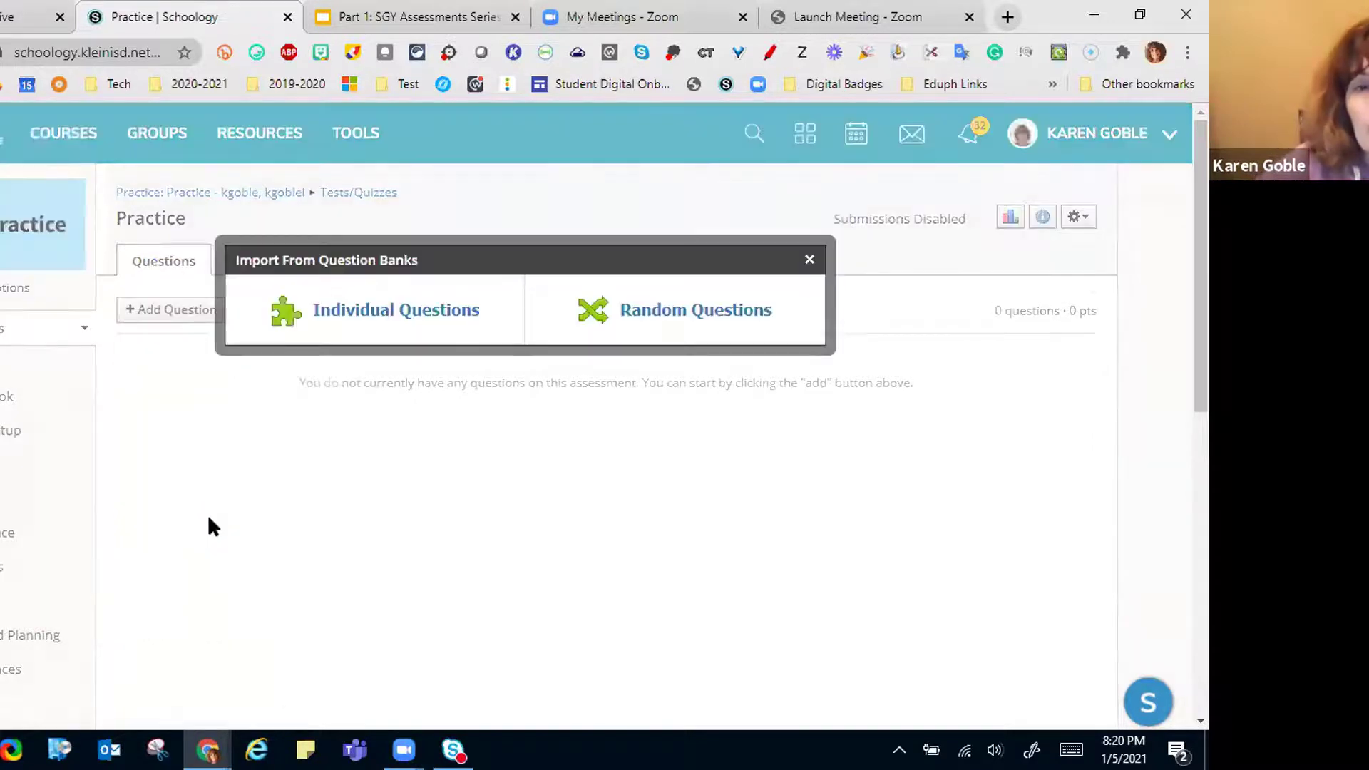
{"action": "key", "text": "ctrl+a"}
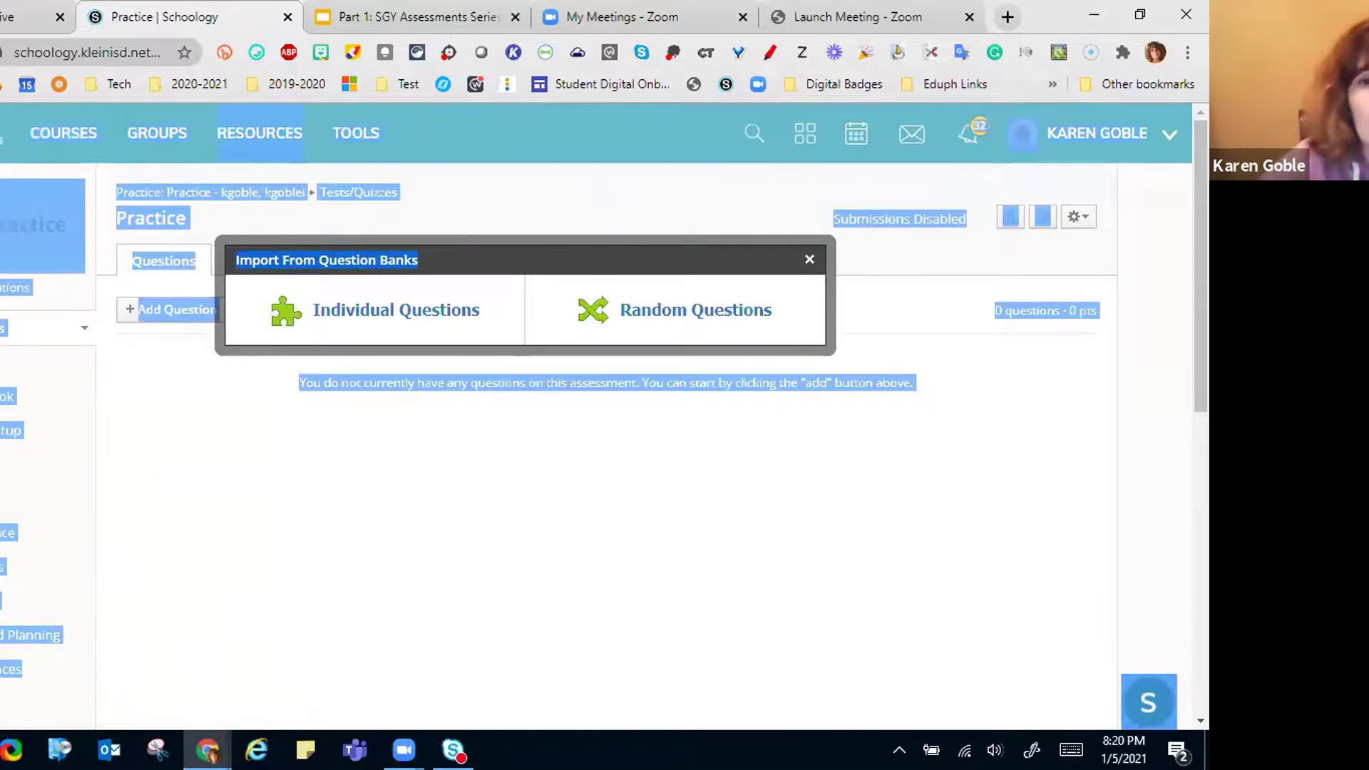
{"action": "left_click", "coordinate": [474, 235]}
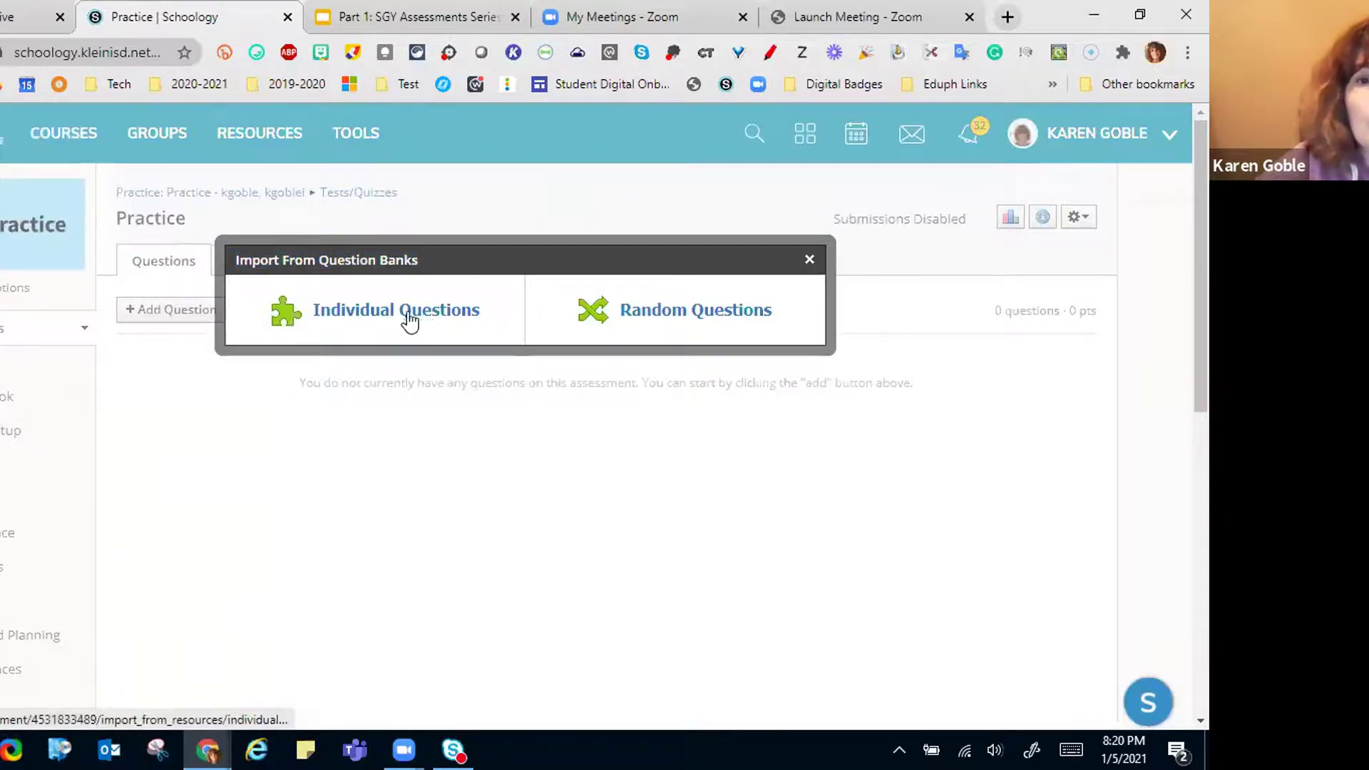
{"action": "left_click", "coordinate": [357, 313]}
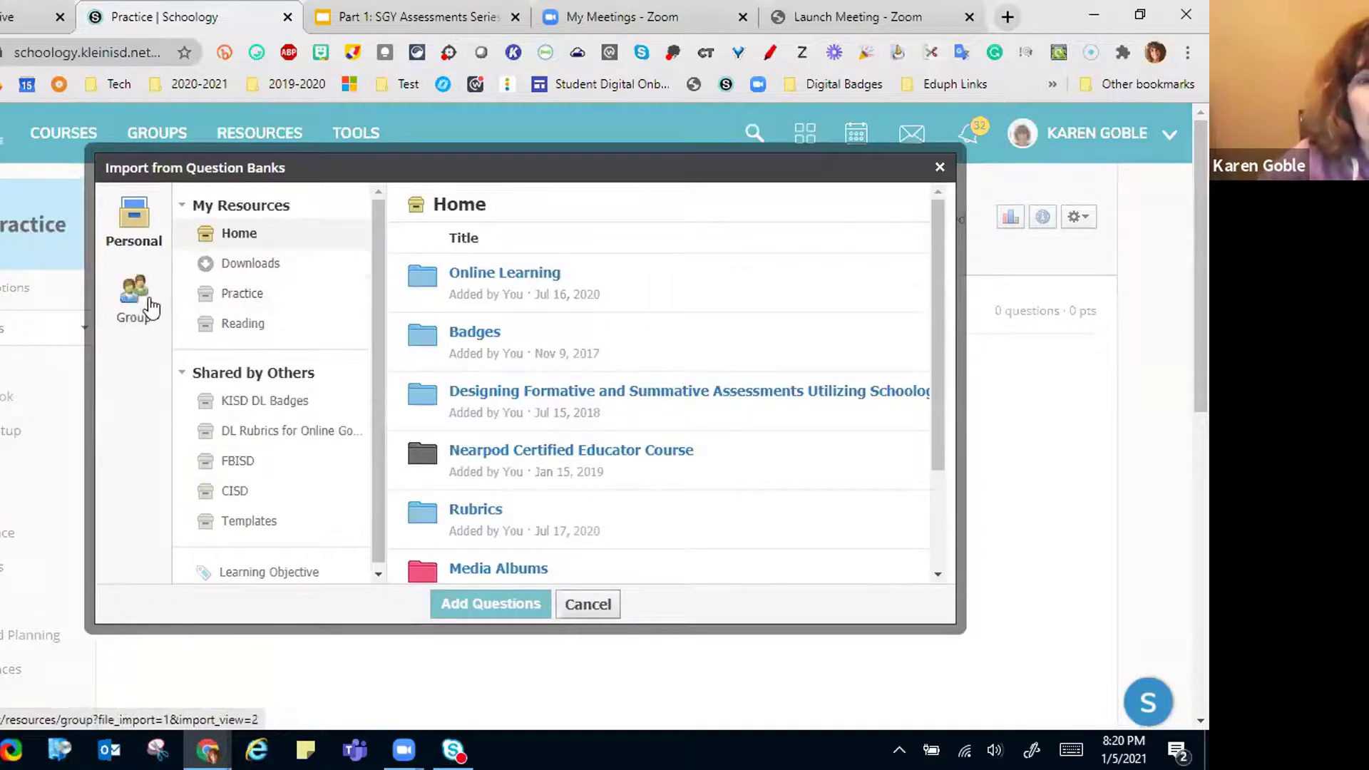
Step: Browse the group resources for question banks and open the Klein ISD Curriculum group
{"action": "left_click", "coordinate": [128, 302]}
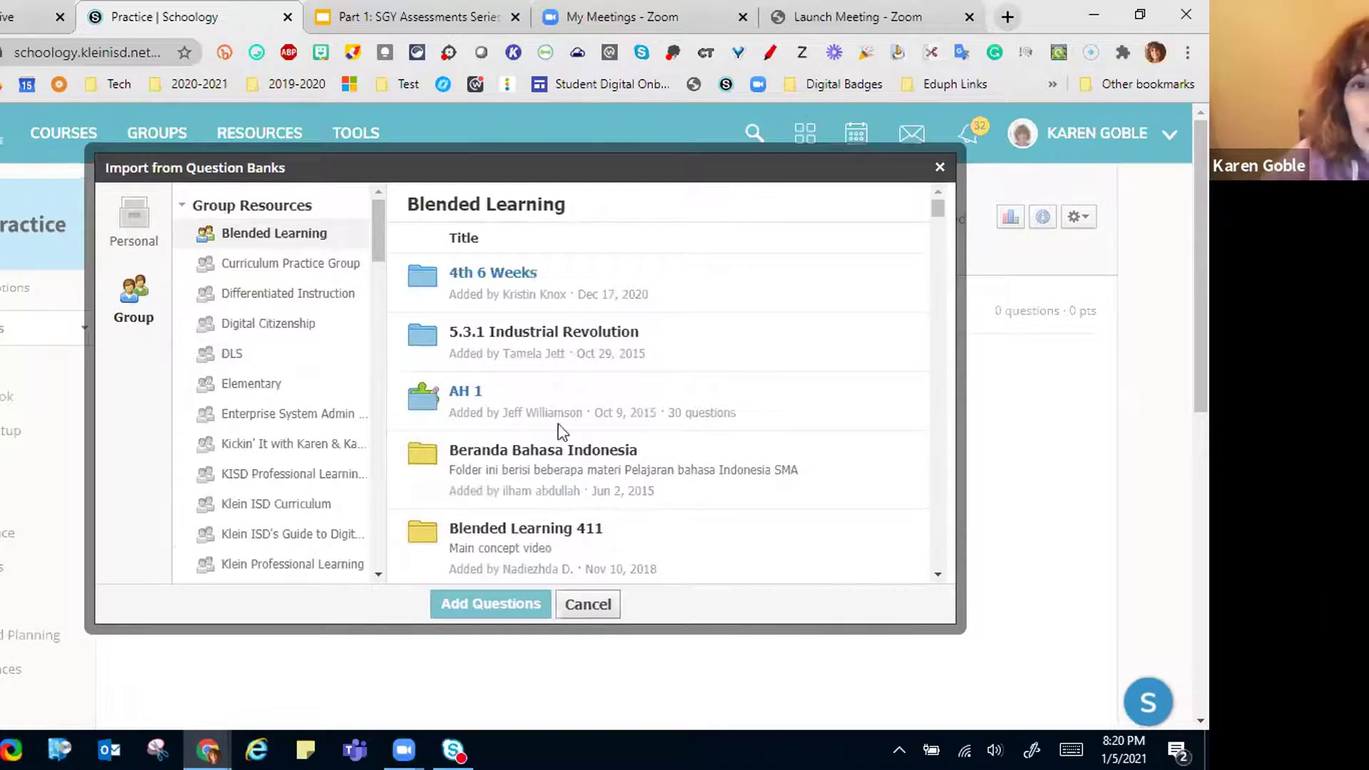
{"action": "scroll", "coordinate": [557, 403], "scroll_direction": "down", "scroll_amount": 3}
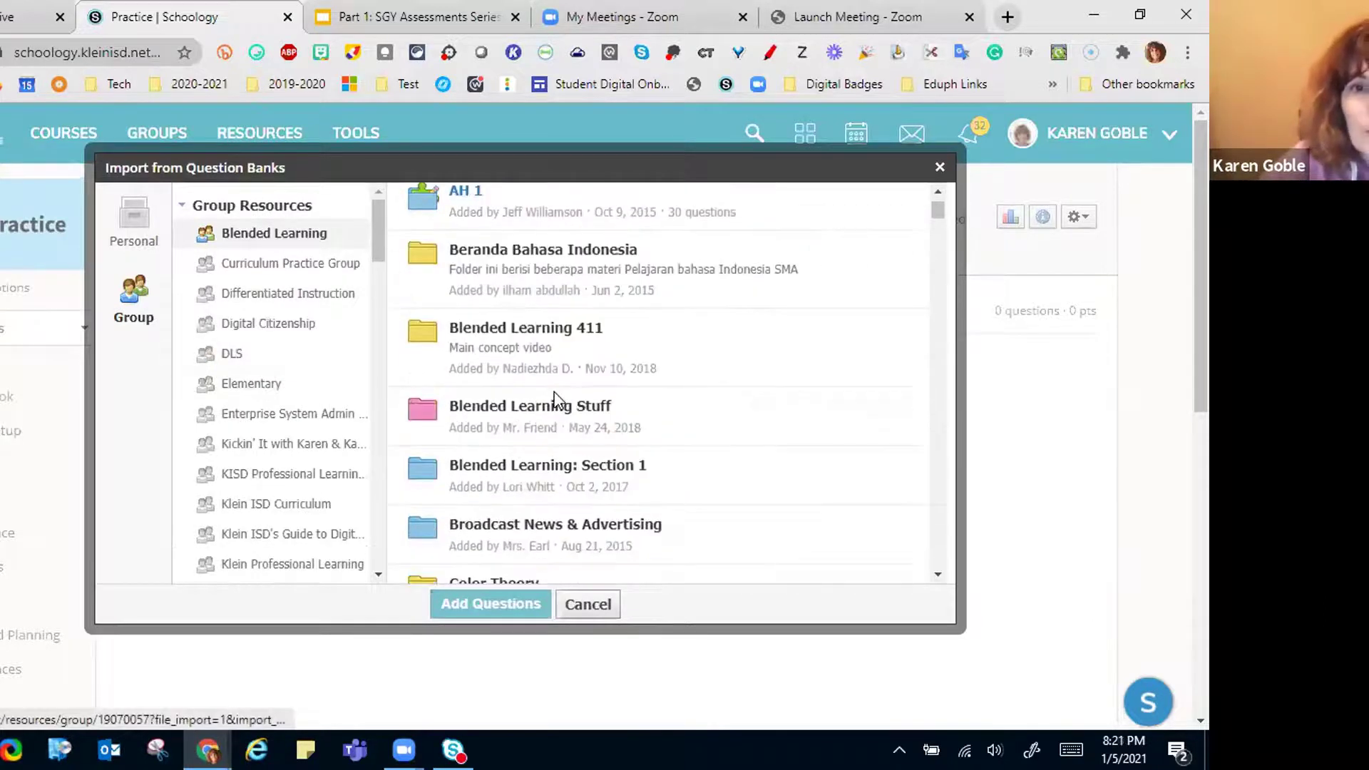
{"action": "scroll", "coordinate": [511, 403], "scroll_direction": "down", "scroll_amount": 8}
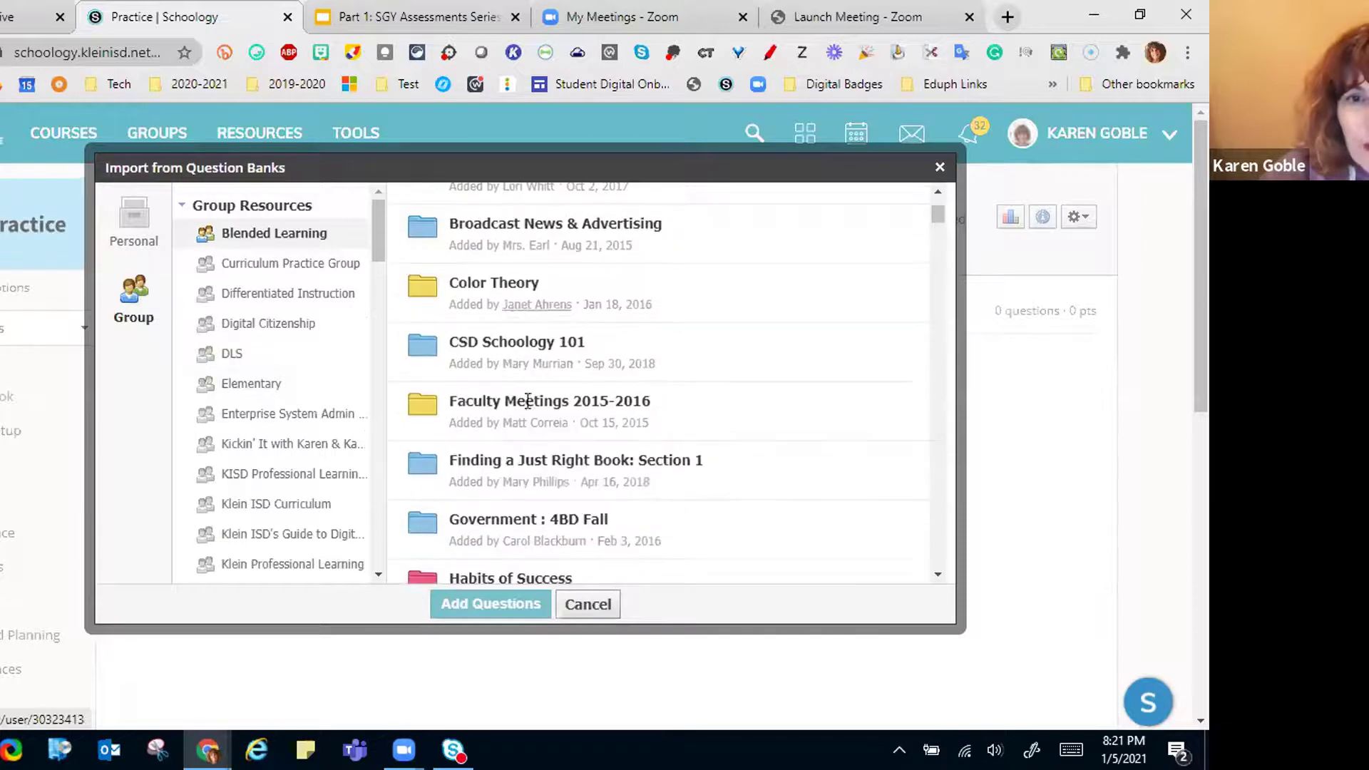
{"action": "scroll", "coordinate": [529, 404], "scroll_direction": "down", "scroll_amount": 9}
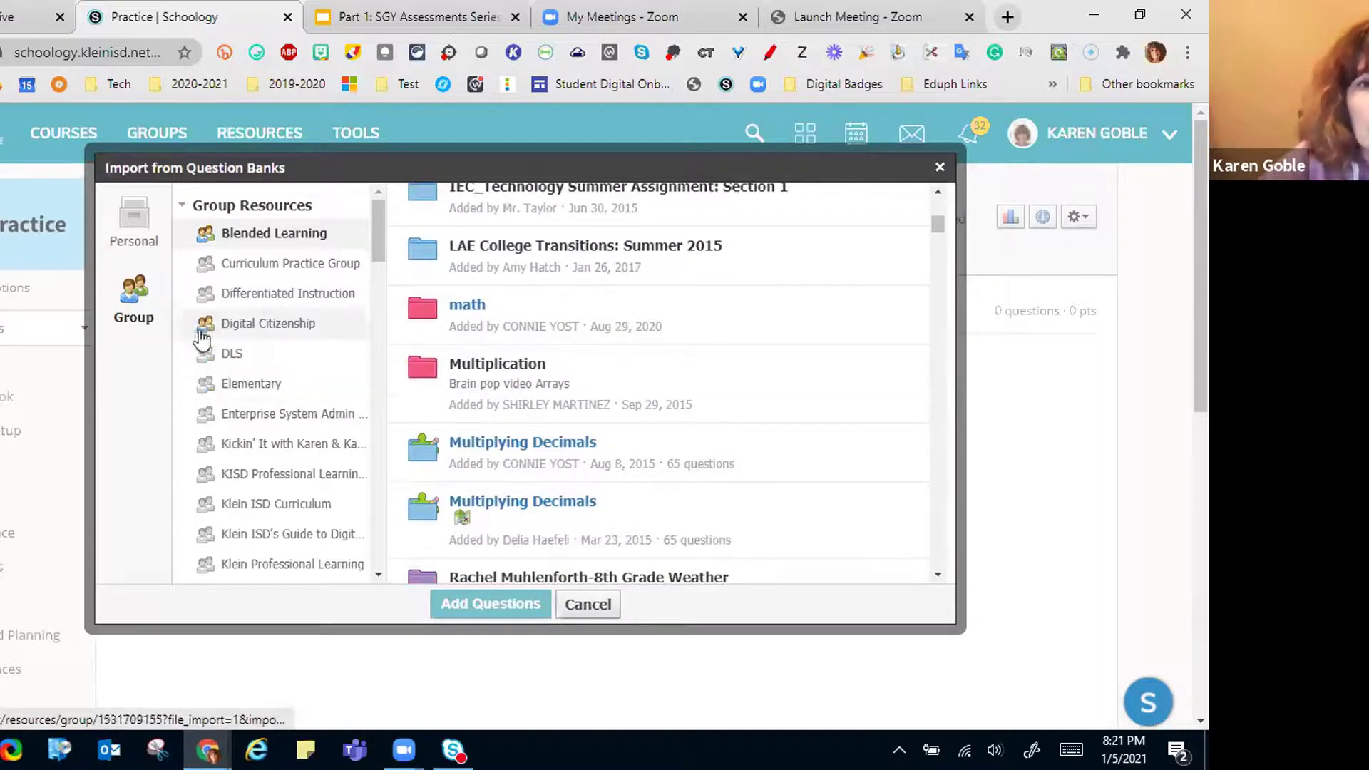
{"action": "scroll", "coordinate": [258, 367], "scroll_direction": "down", "scroll_amount": 2}
{"action": "scroll", "coordinate": [258, 367], "scroll_direction": "down", "scroll_amount": 6}
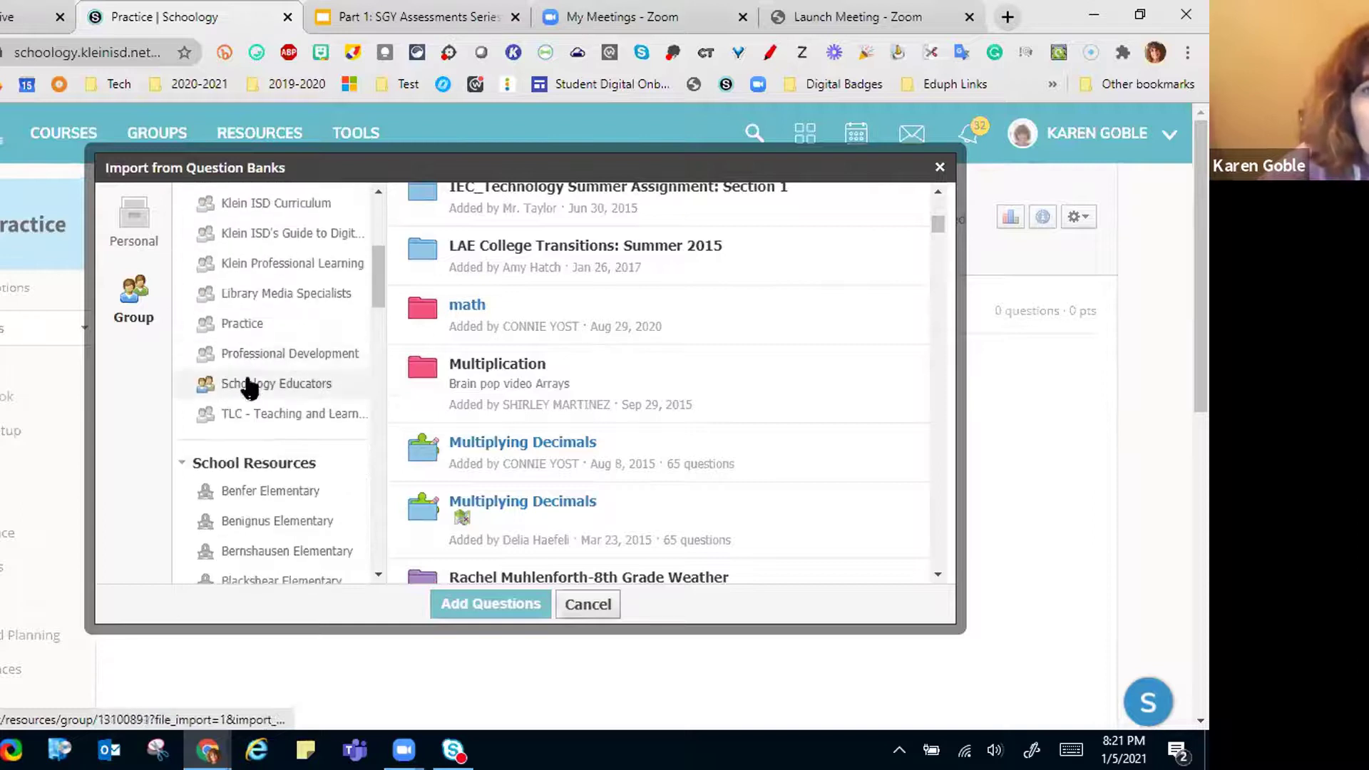
{"action": "scroll", "coordinate": [249, 442], "scroll_direction": "up", "scroll_amount": 8}
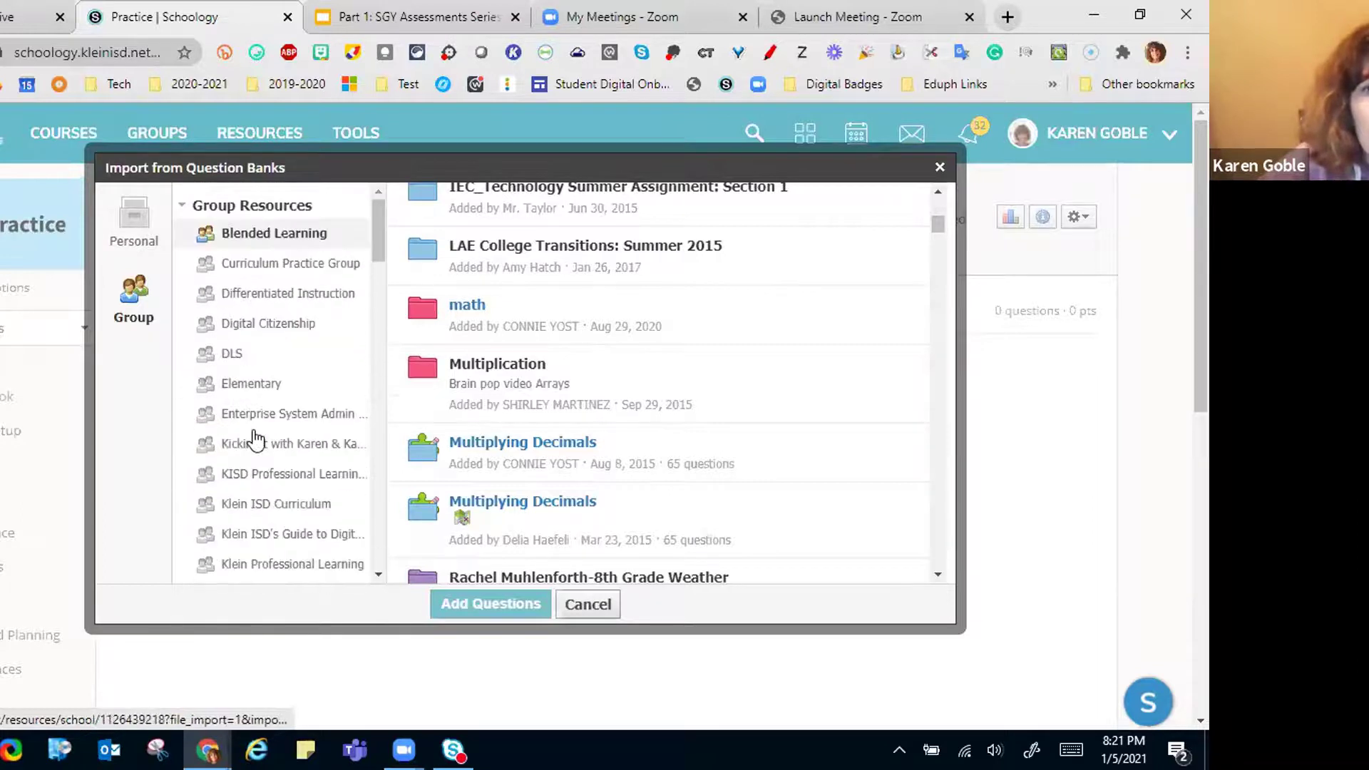
{"action": "left_click", "coordinate": [278, 504]}
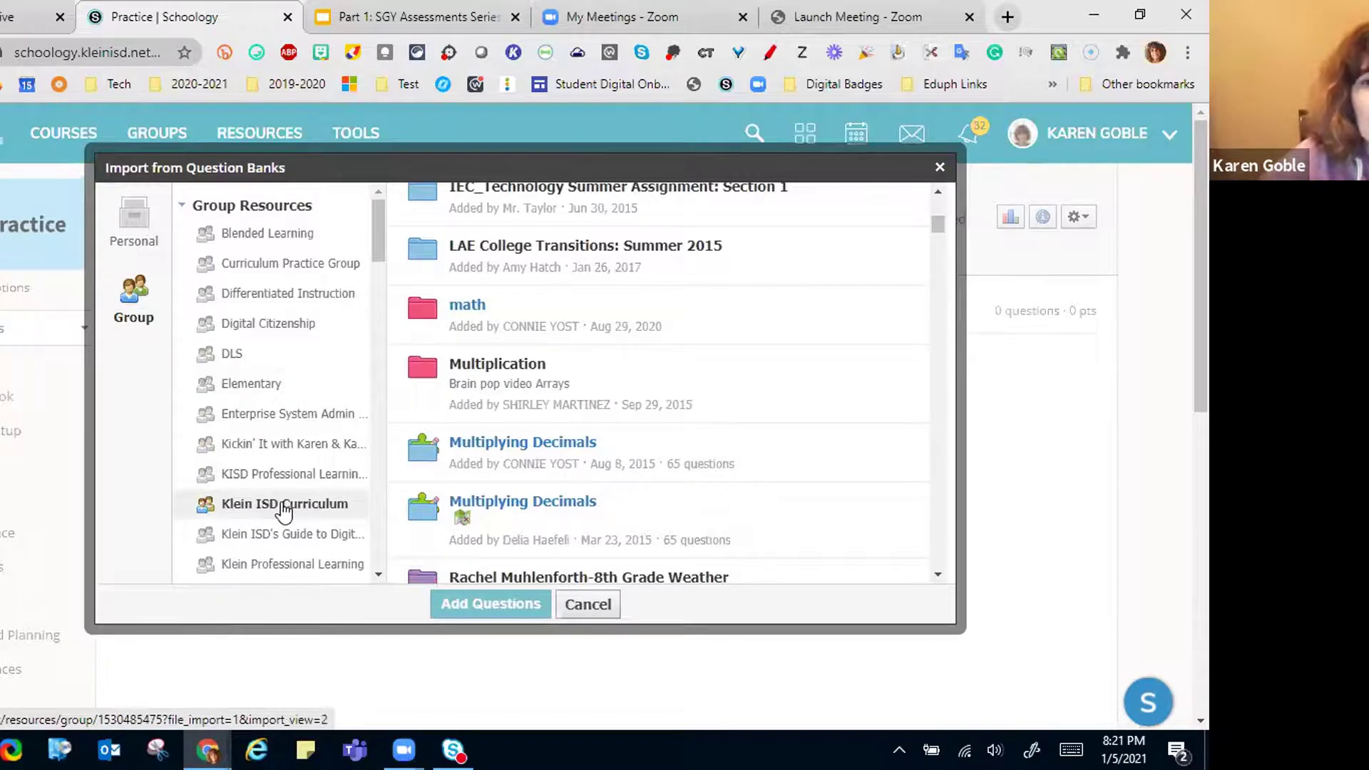
{"action": "scroll", "coordinate": [613, 443], "scroll_direction": "up", "scroll_amount": 6}
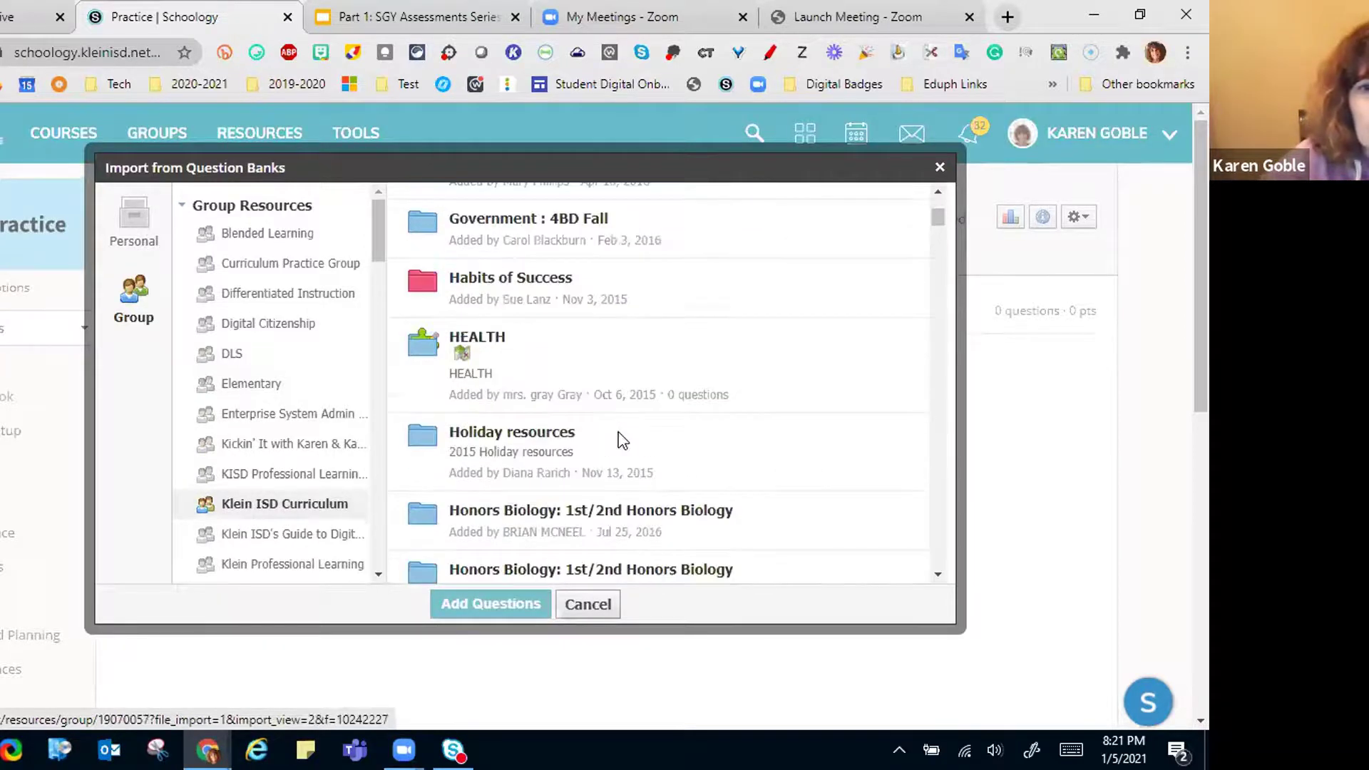
{"action": "scroll", "coordinate": [618, 440], "scroll_direction": "up", "scroll_amount": 5}
{"action": "scroll", "coordinate": [620, 439], "scroll_direction": "up", "scroll_amount": 4}
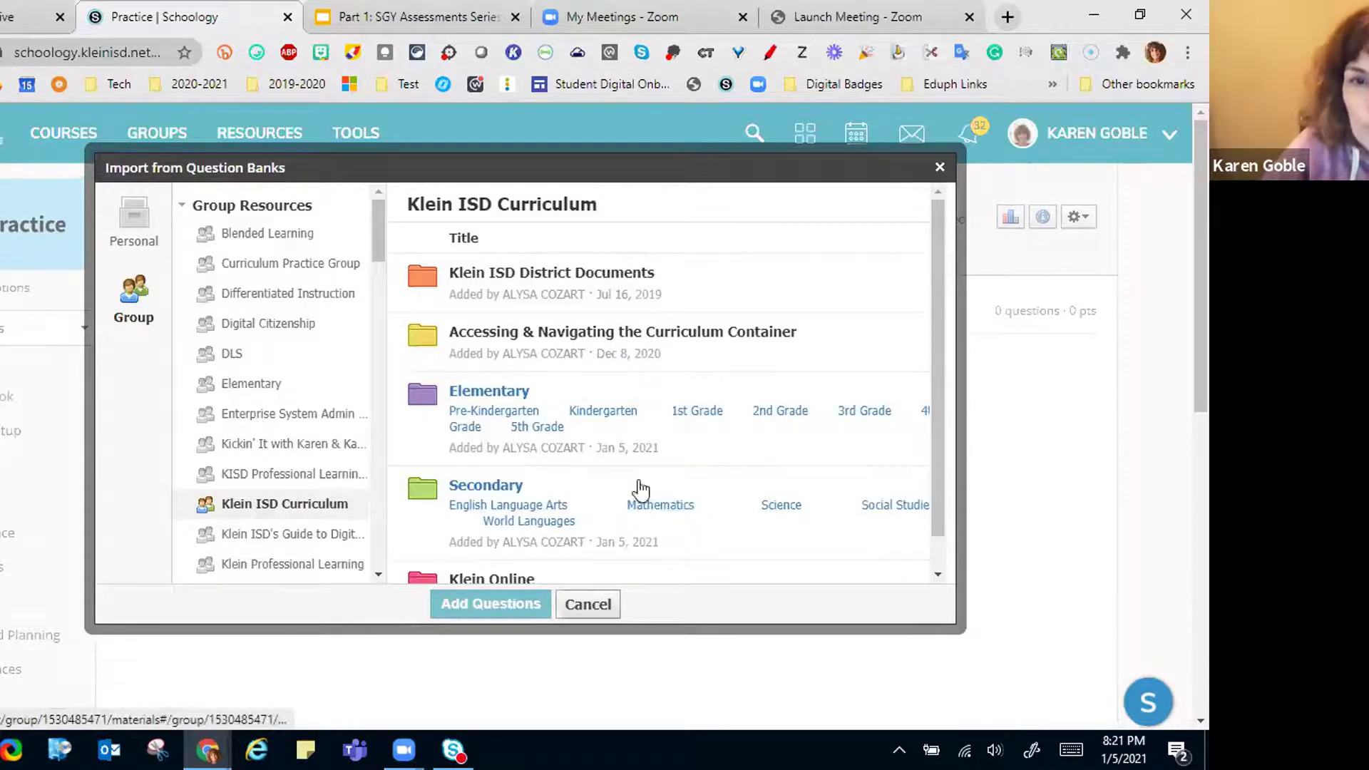
Step: Open the Curriculum Documents folder under Elementary, 1st Grade, Math in the question bank import
{"action": "left_click", "coordinate": [479, 394]}
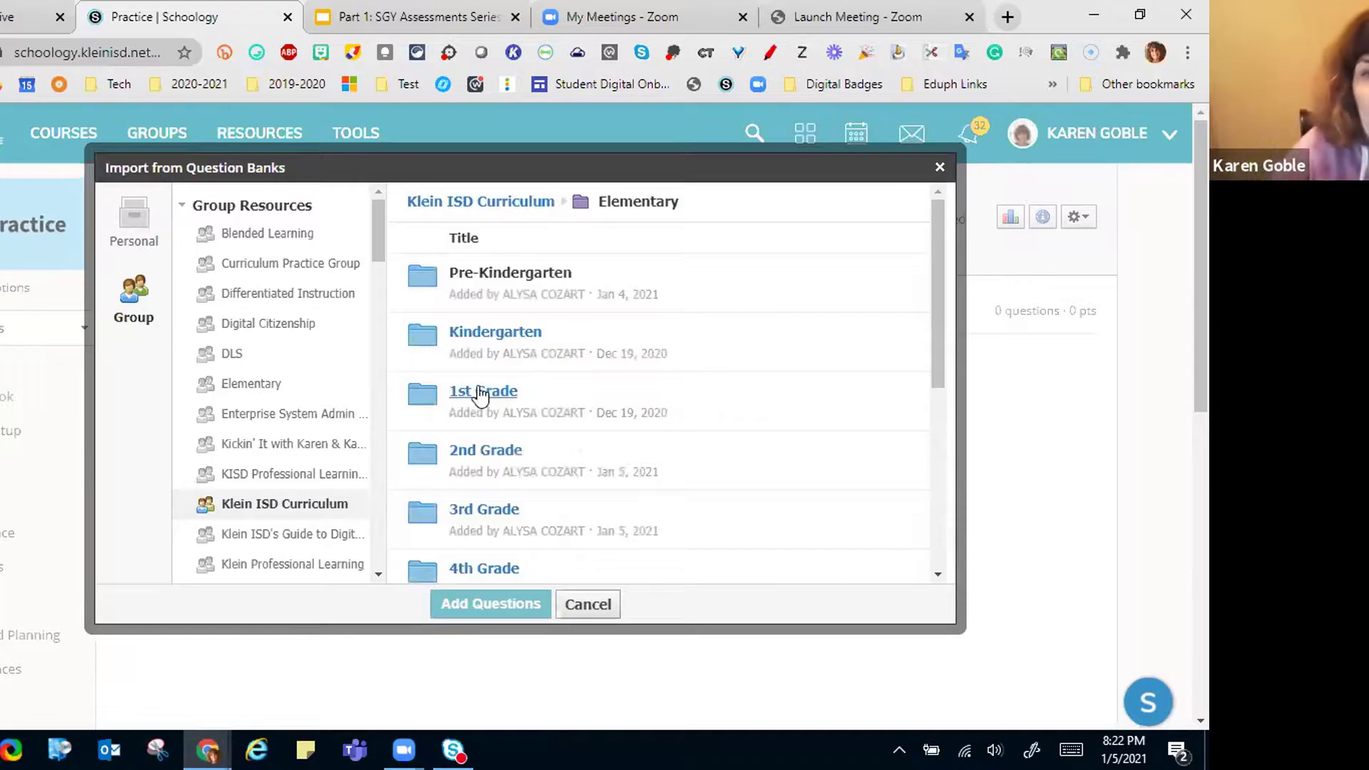
{"action": "left_click", "coordinate": [480, 392]}
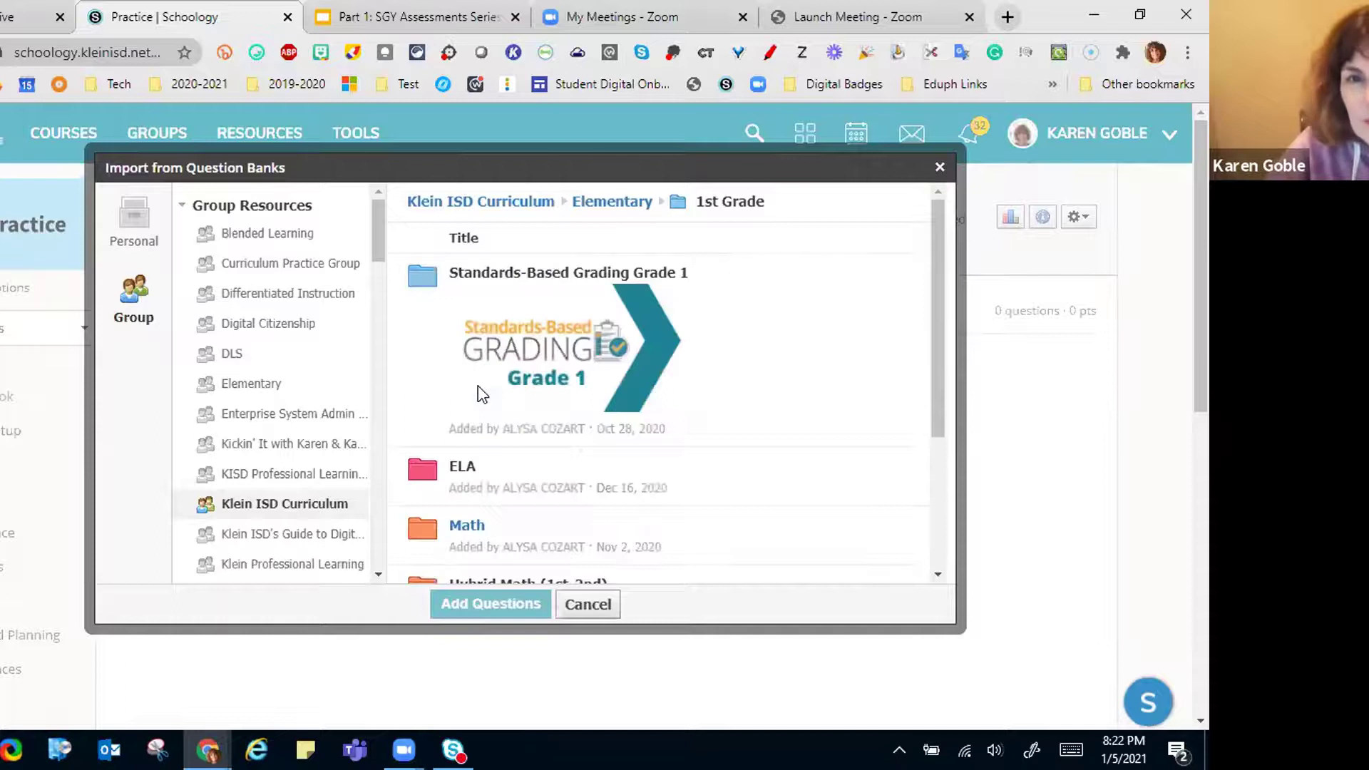
{"action": "scroll", "coordinate": [477, 392], "scroll_direction": "down", "scroll_amount": 3}
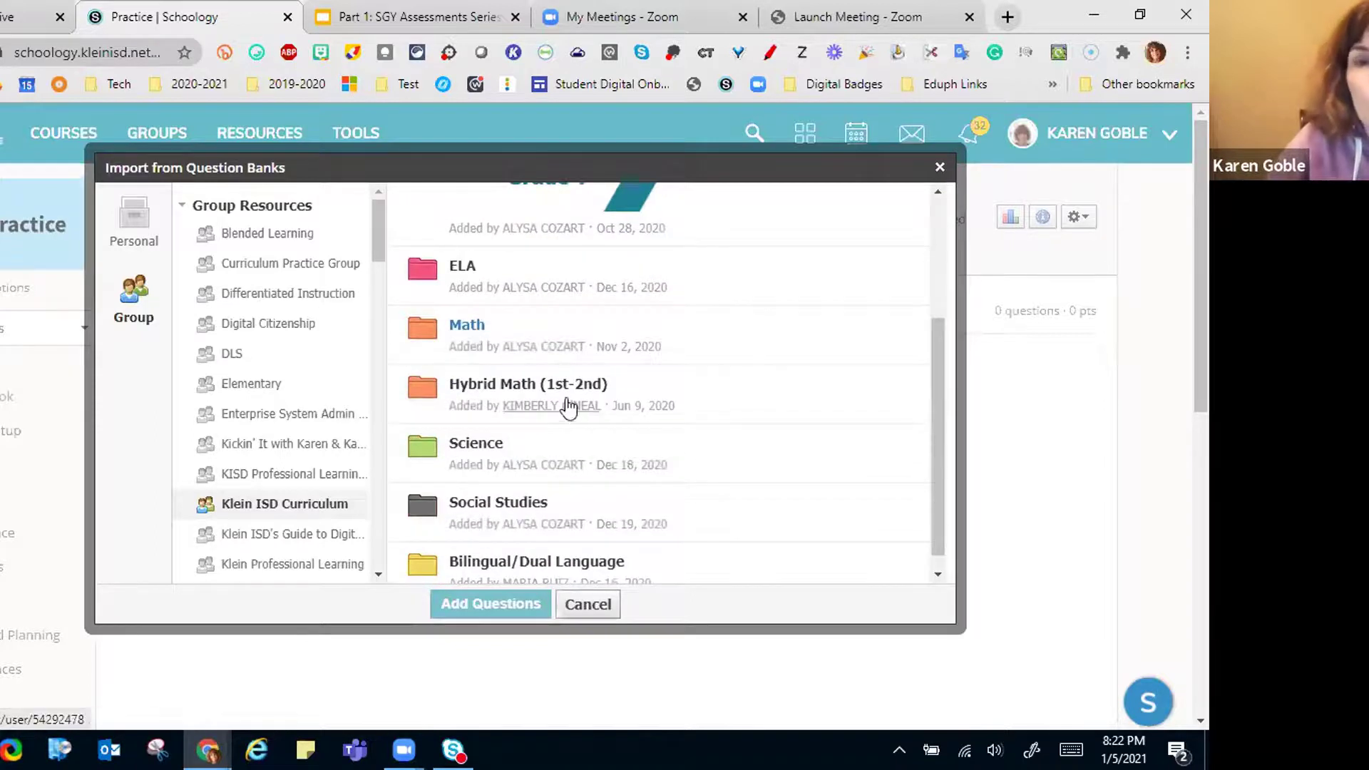
{"action": "left_click", "coordinate": [467, 325]}
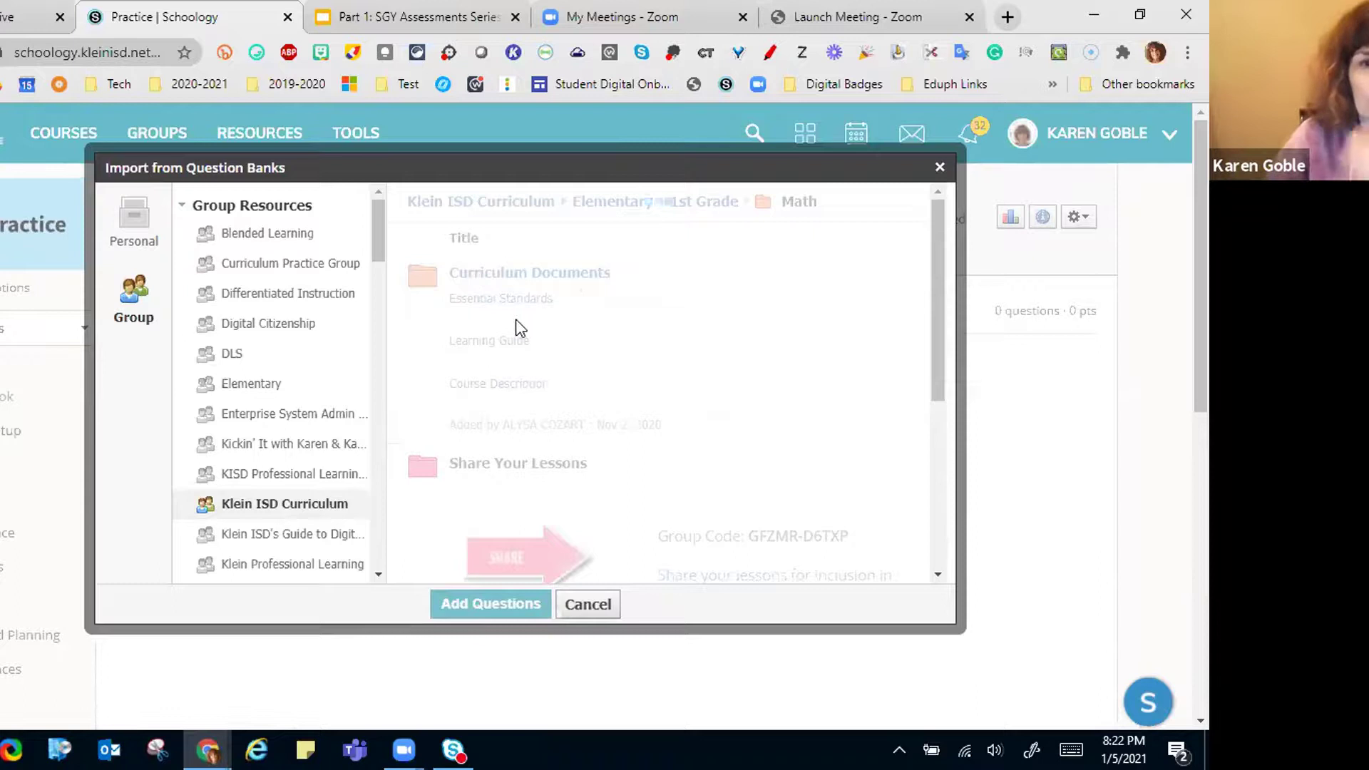
{"action": "scroll", "coordinate": [518, 330], "scroll_direction": "down", "scroll_amount": 5}
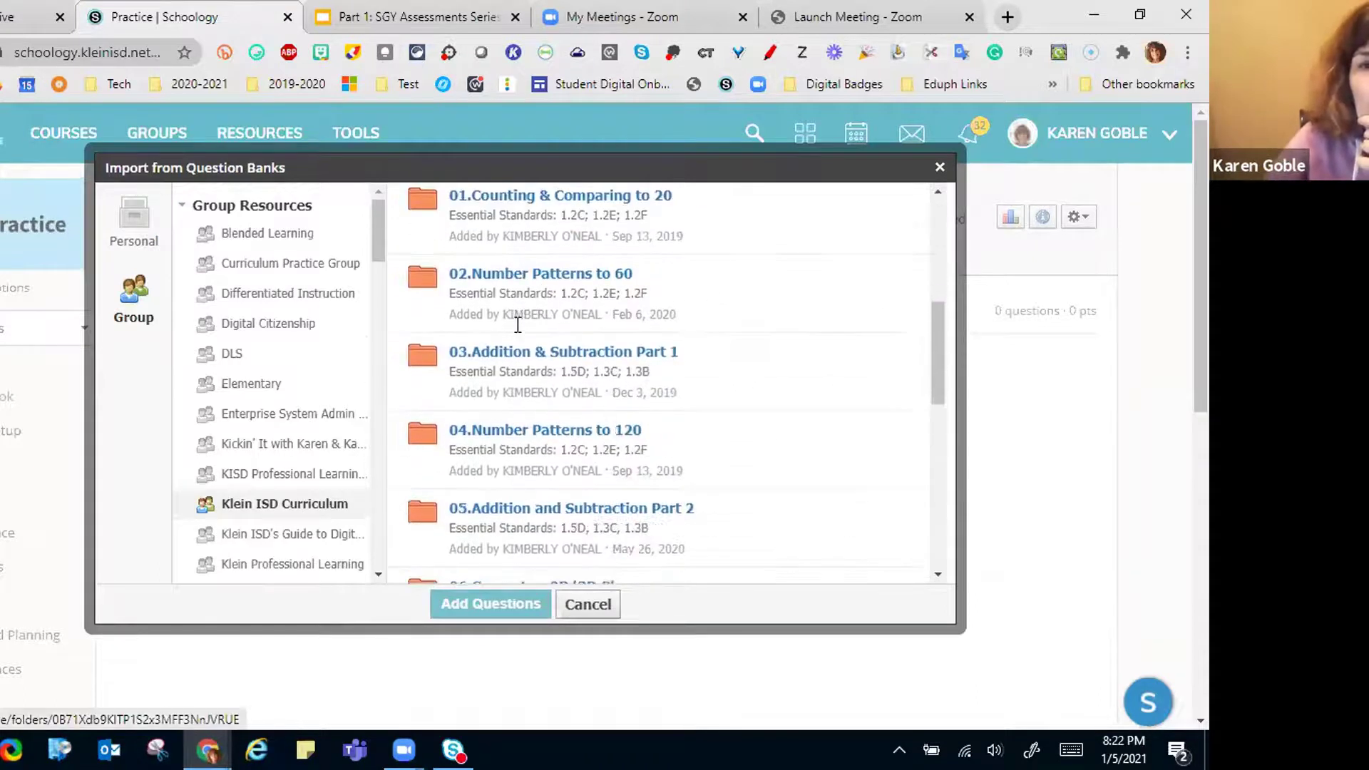
Step: Open the Evaluation for Learning folder inside 02.Number Patterns to 60
{"action": "scroll", "coordinate": [529, 323], "scroll_direction": "up", "scroll_amount": 3}
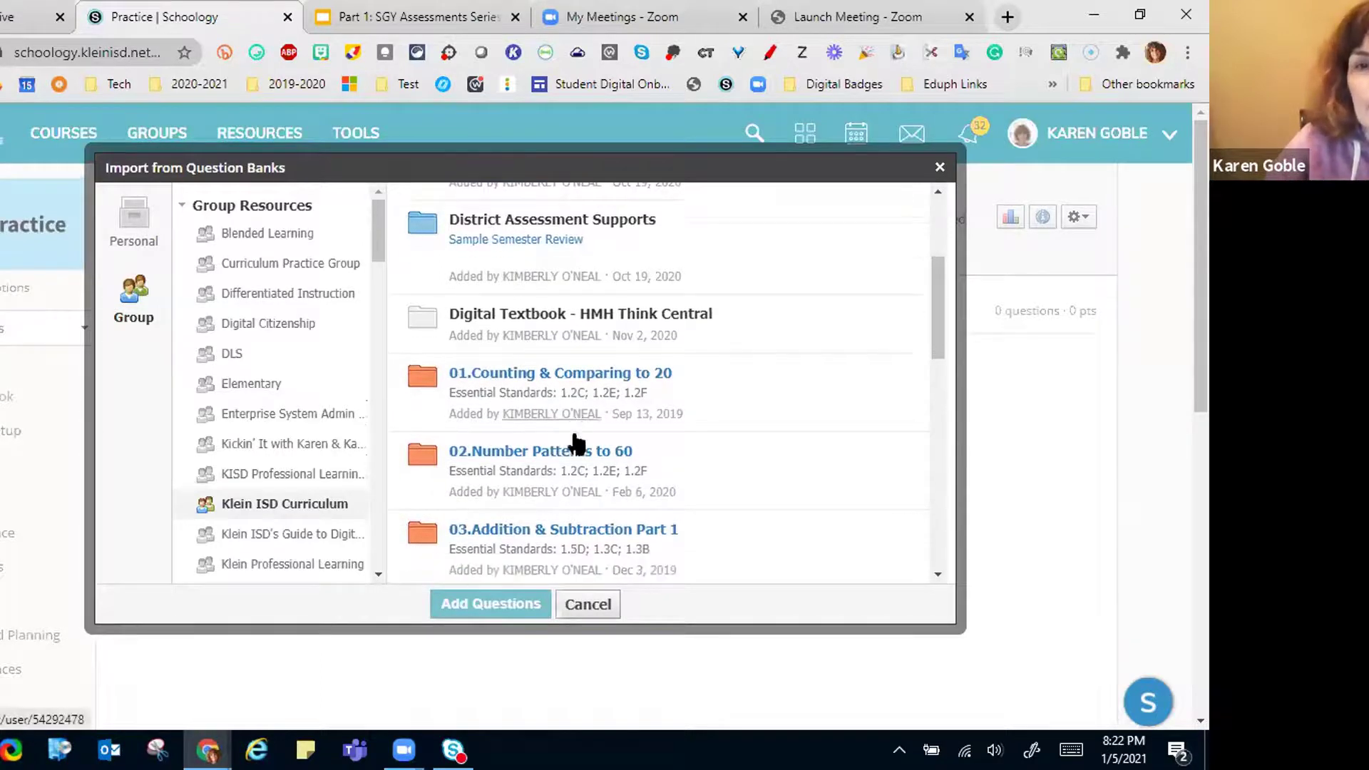
{"action": "scroll", "coordinate": [571, 428], "scroll_direction": "down", "scroll_amount": 1}
{"action": "left_click", "coordinate": [491, 373]}
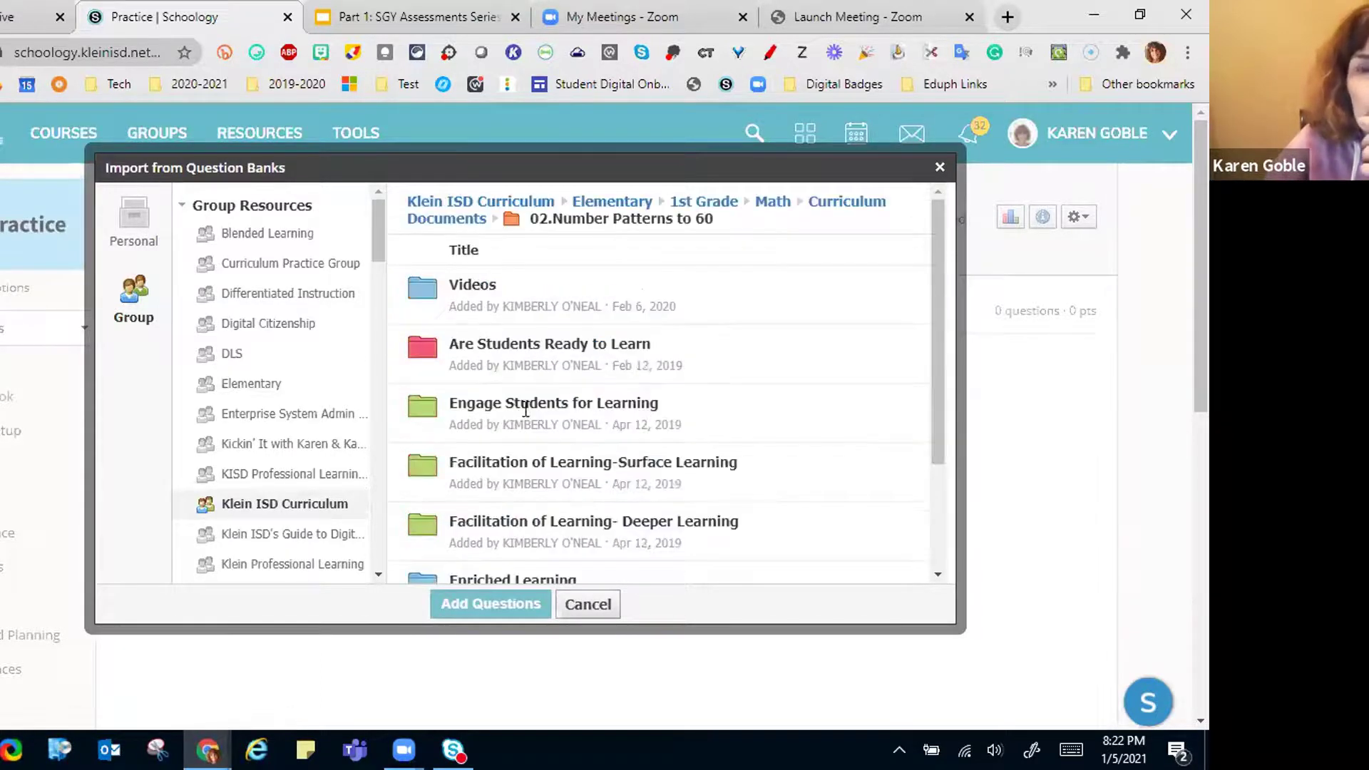
{"action": "scroll", "coordinate": [542, 371], "scroll_direction": "down", "scroll_amount": 8}
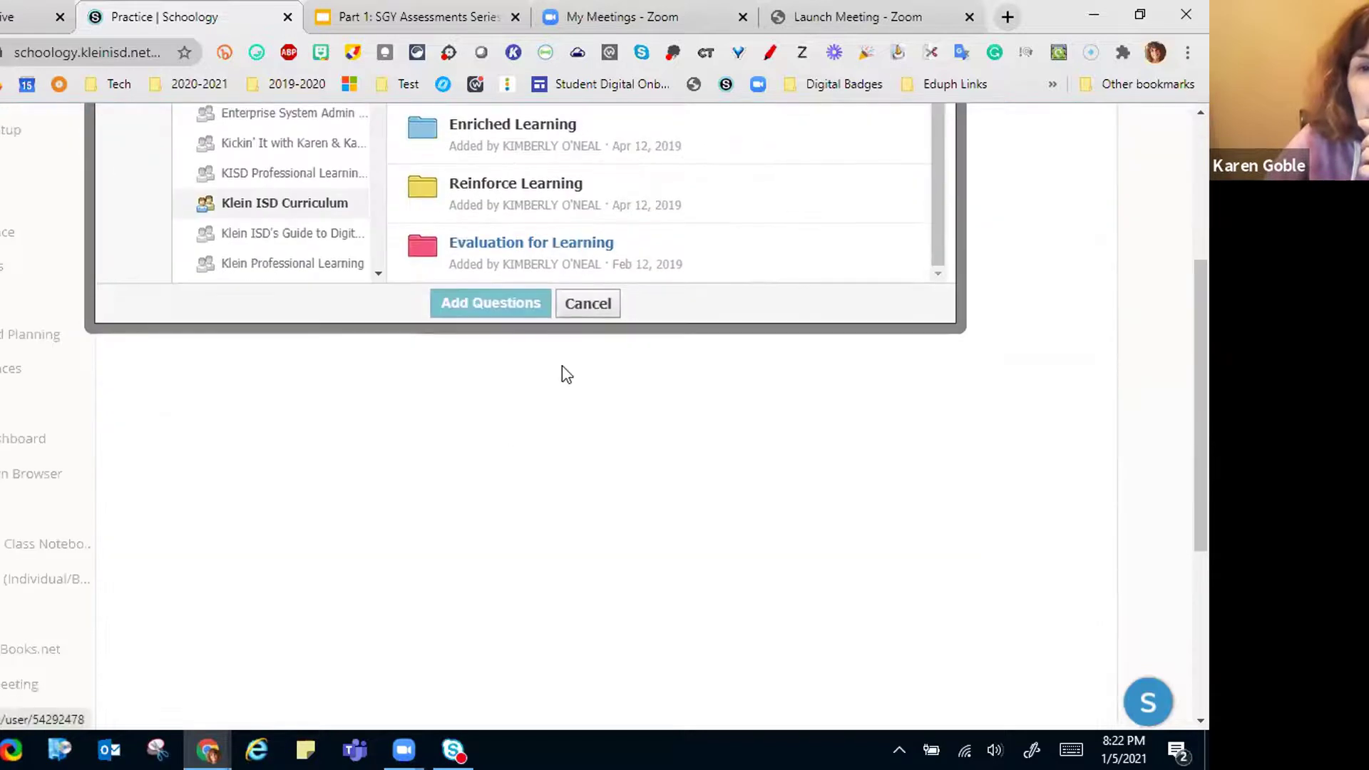
{"action": "left_click", "coordinate": [520, 244]}
{"action": "scroll", "coordinate": [970, 528], "scroll_direction": "up", "scroll_amount": 5}
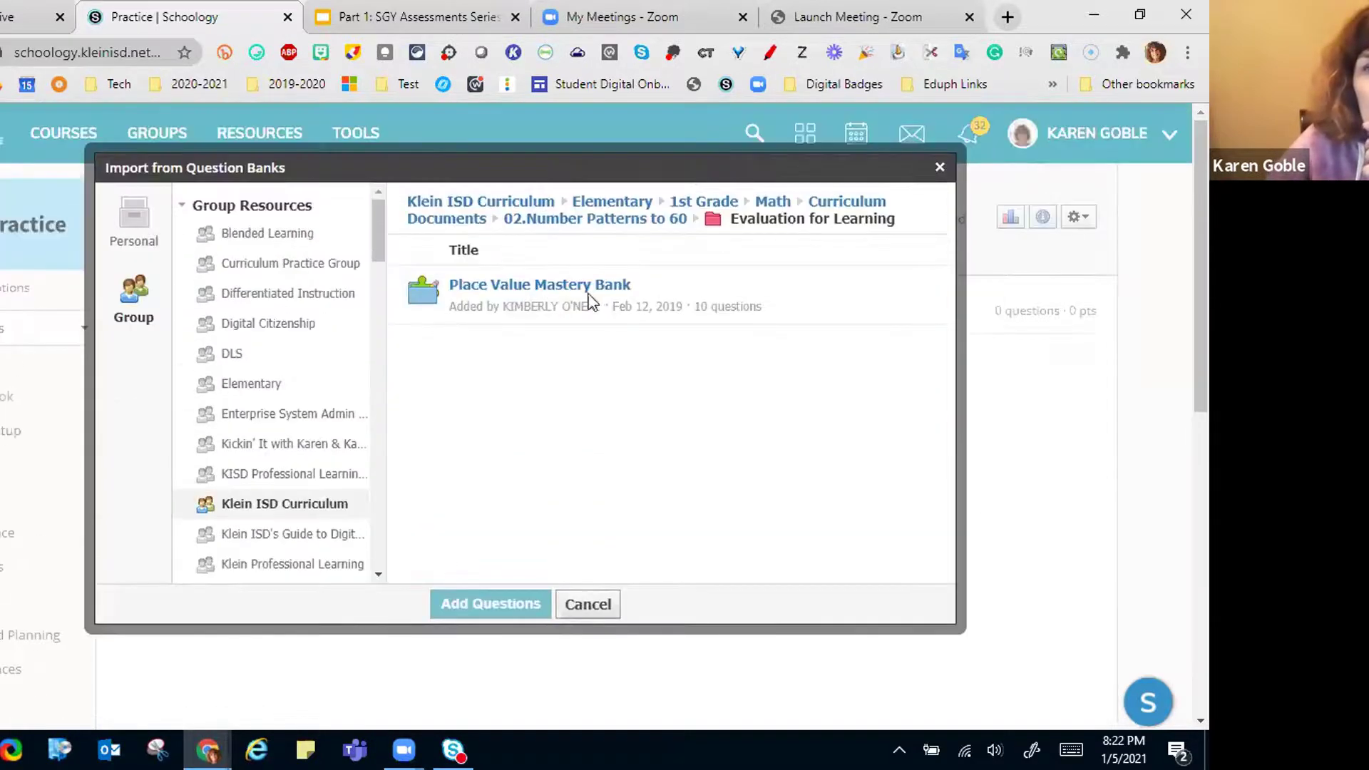
Step: Open the Place Value Mastery Bank, select all its questions and clear the selection again
{"action": "left_click", "coordinate": [510, 286]}
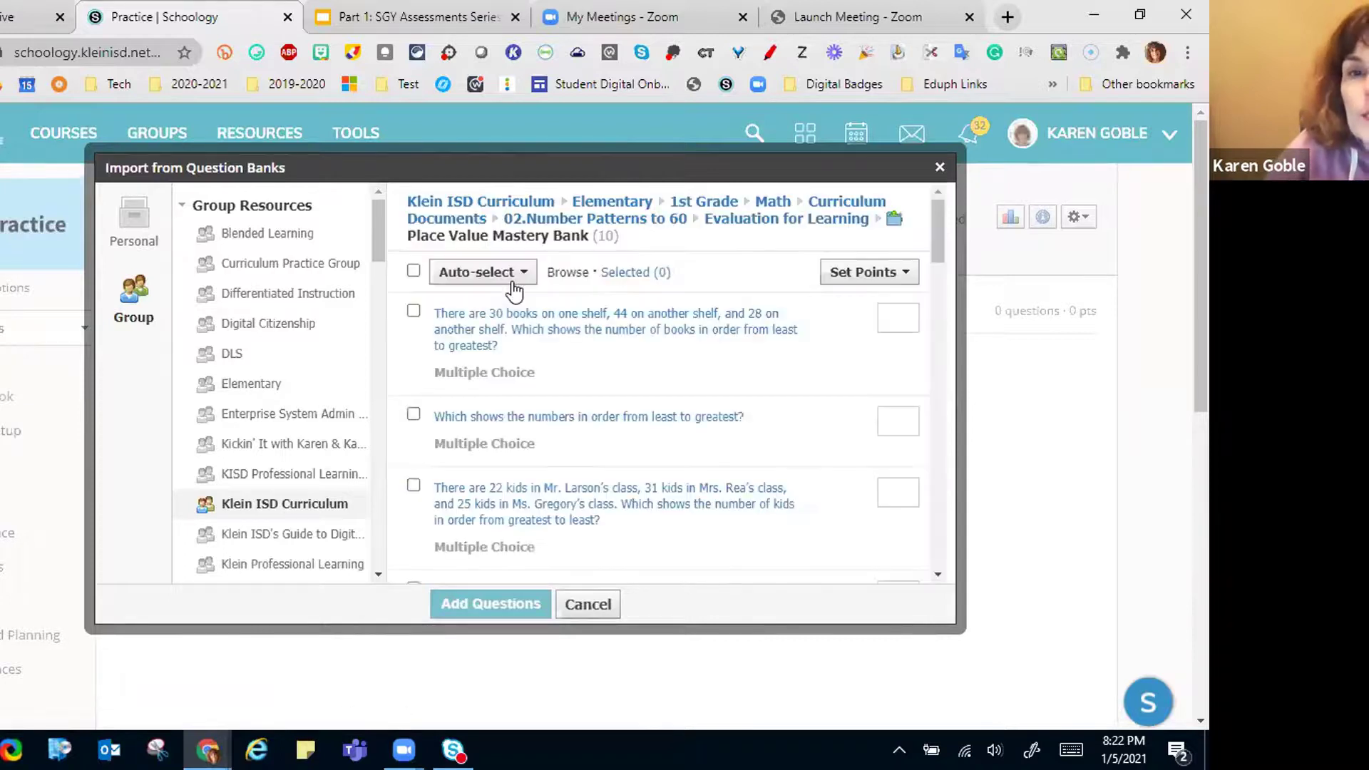
{"action": "left_click", "coordinate": [414, 270]}
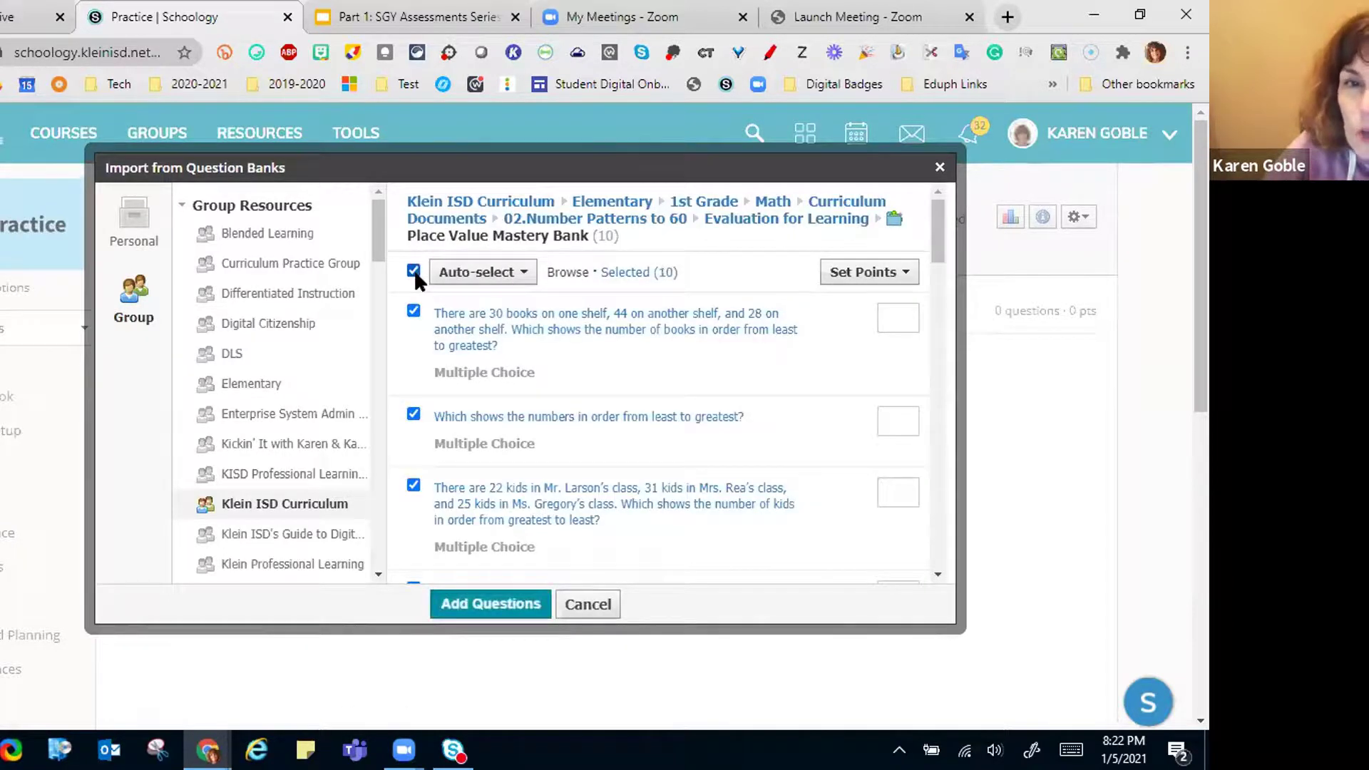
{"action": "left_click", "coordinate": [414, 270]}
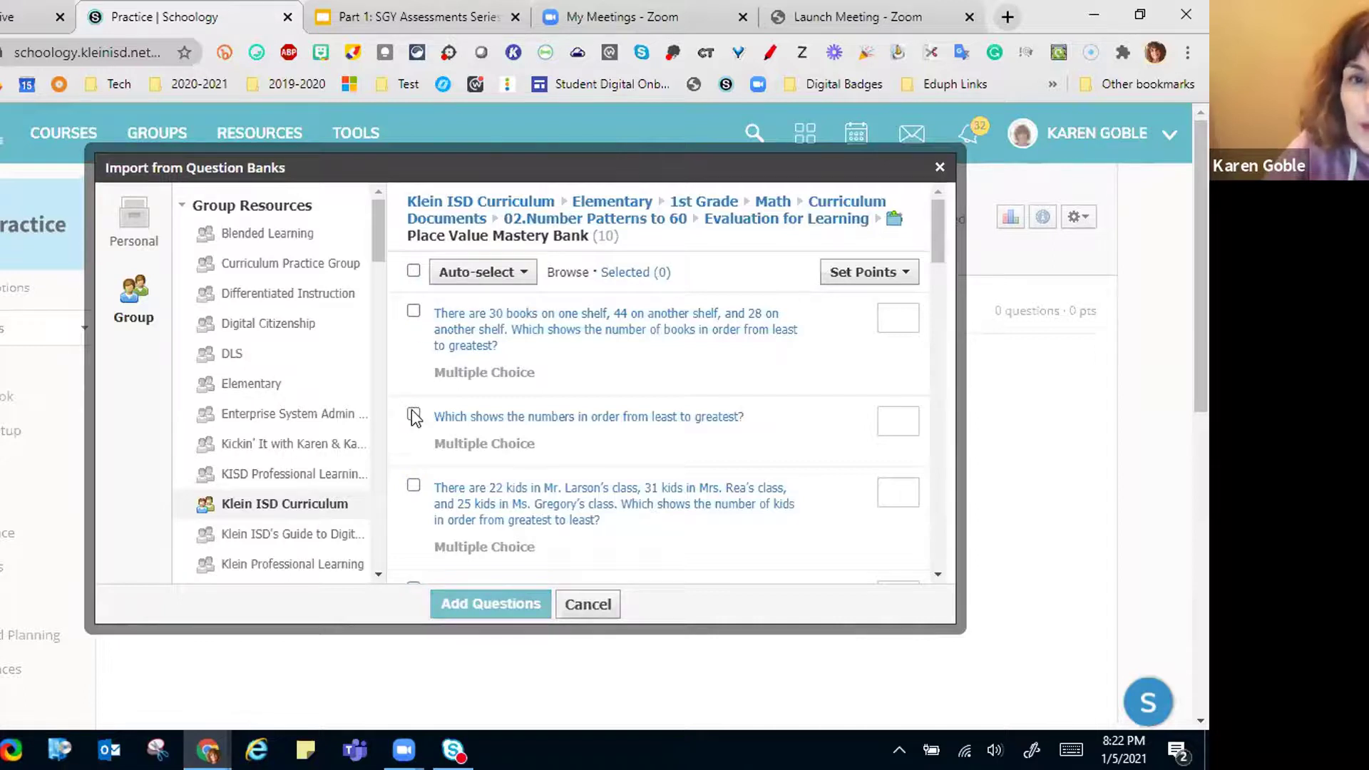
Step: Select all ten questions in the Place Value Mastery Bank and add them to the Practice test/quiz
{"action": "left_click", "coordinate": [413, 415]}
{"action": "left_click", "coordinate": [414, 488]}
{"action": "left_click", "coordinate": [414, 312]}
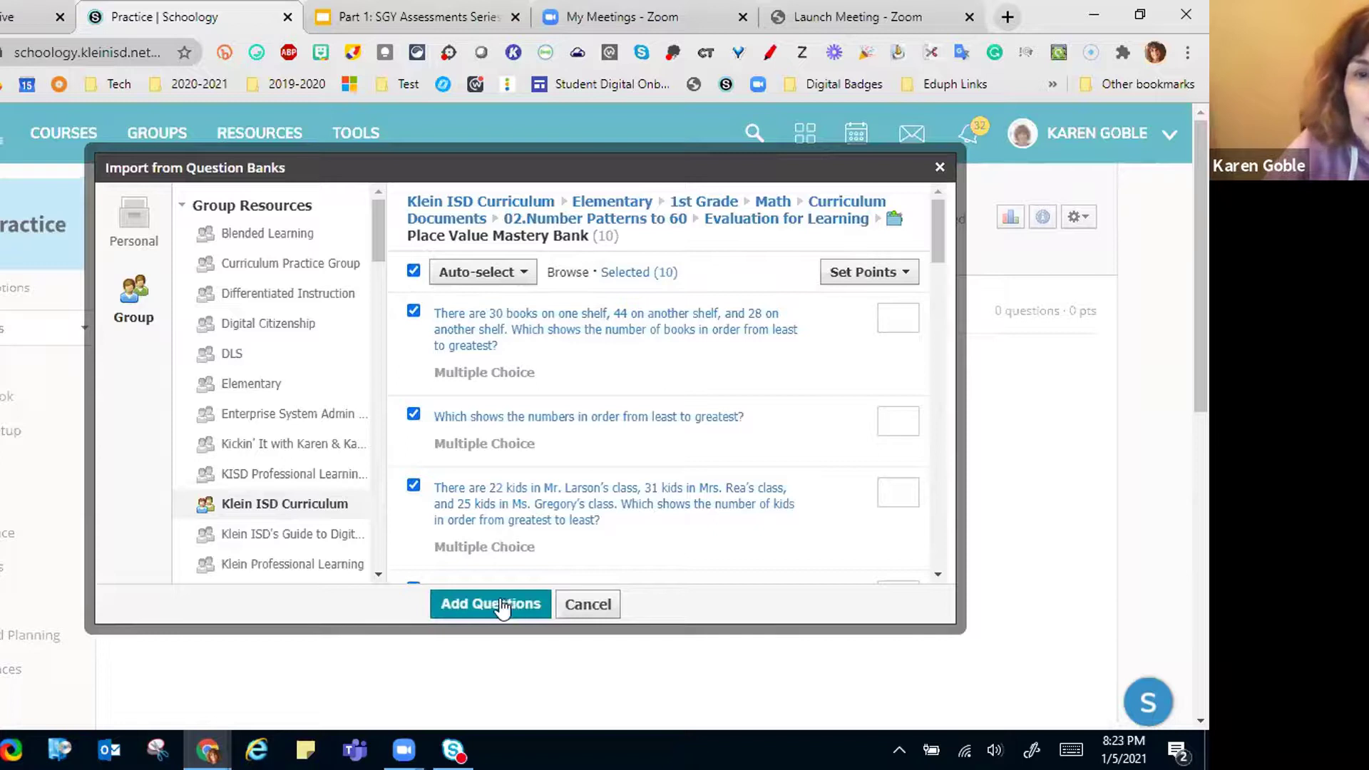
{"action": "left_click", "coordinate": [503, 603]}
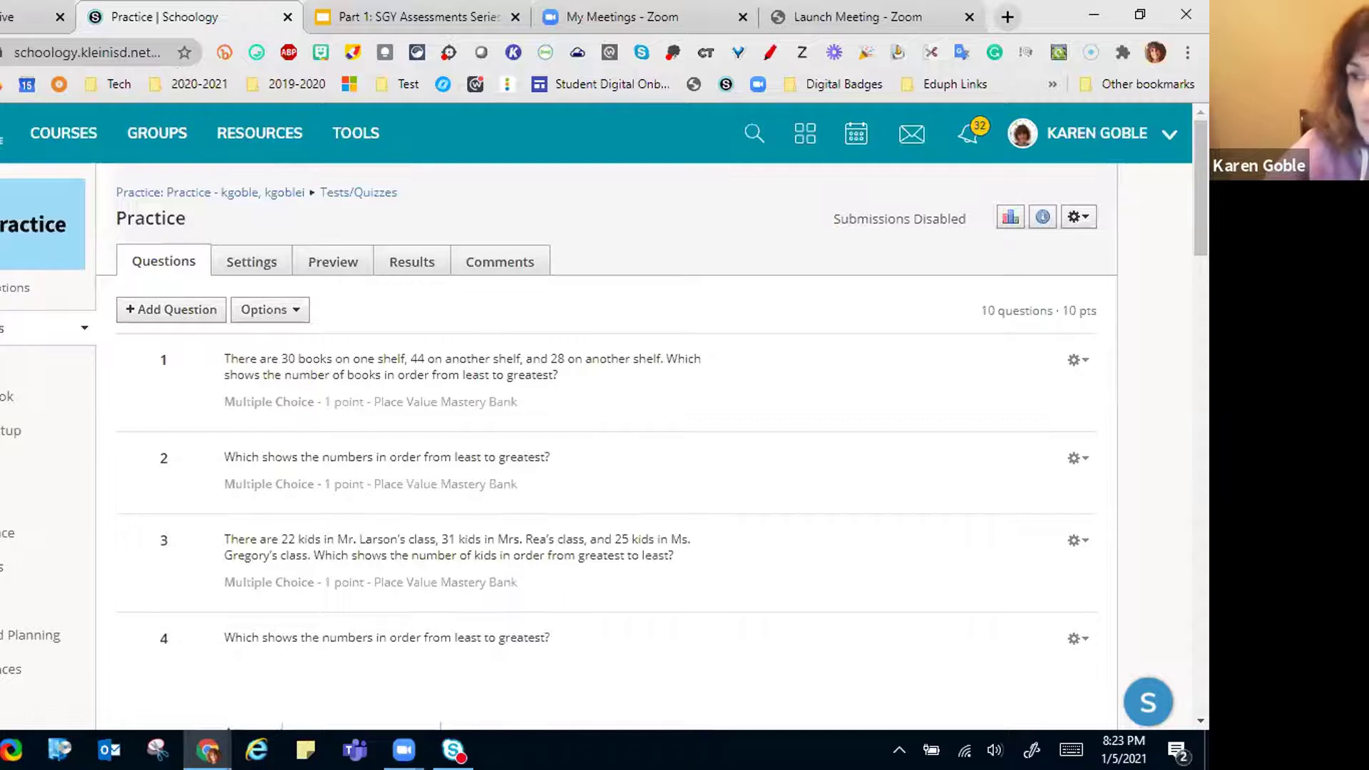
Step: Open the question list of the Sample Assessments Test Questions & Features assessment in the Practice course
{"action": "left_click", "coordinate": [68, 139]}
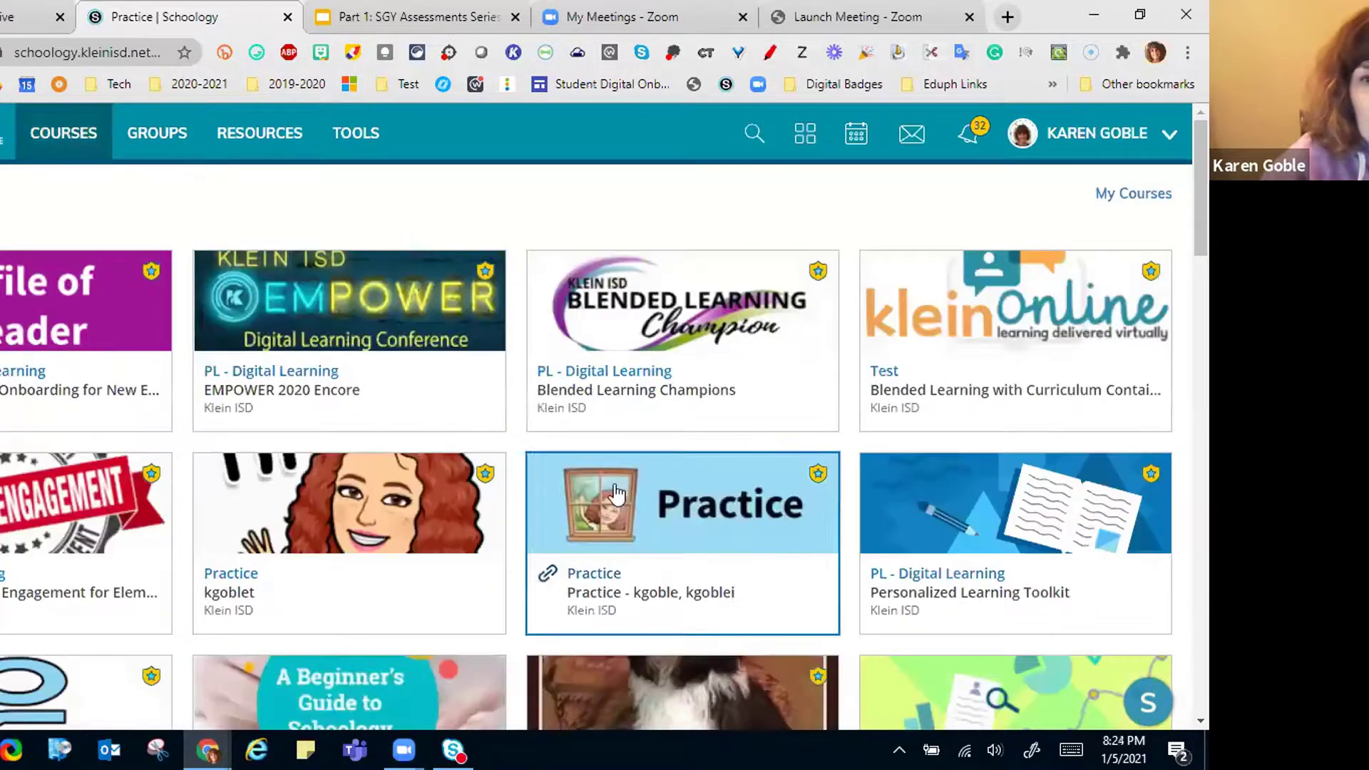
{"action": "left_click", "coordinate": [571, 479]}
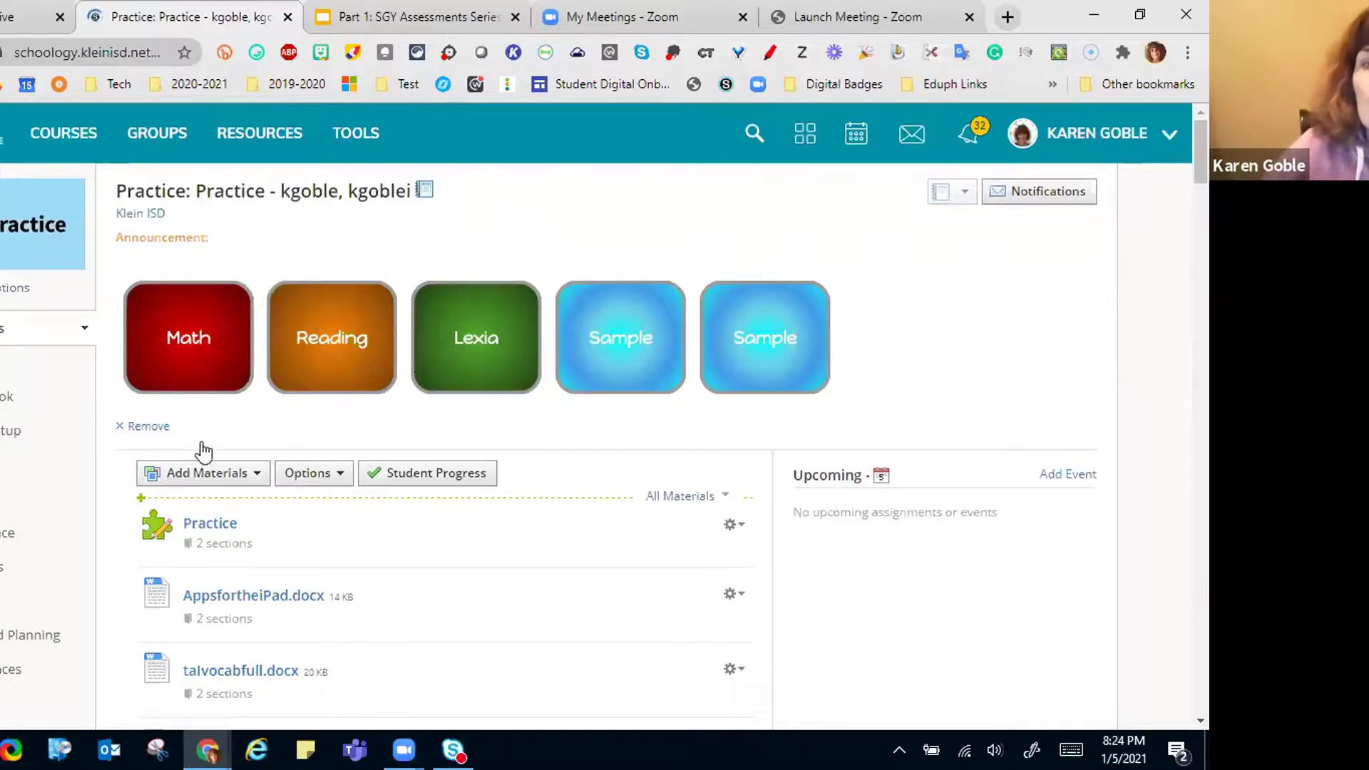
{"action": "scroll", "coordinate": [284, 535], "scroll_direction": "down", "scroll_amount": 12}
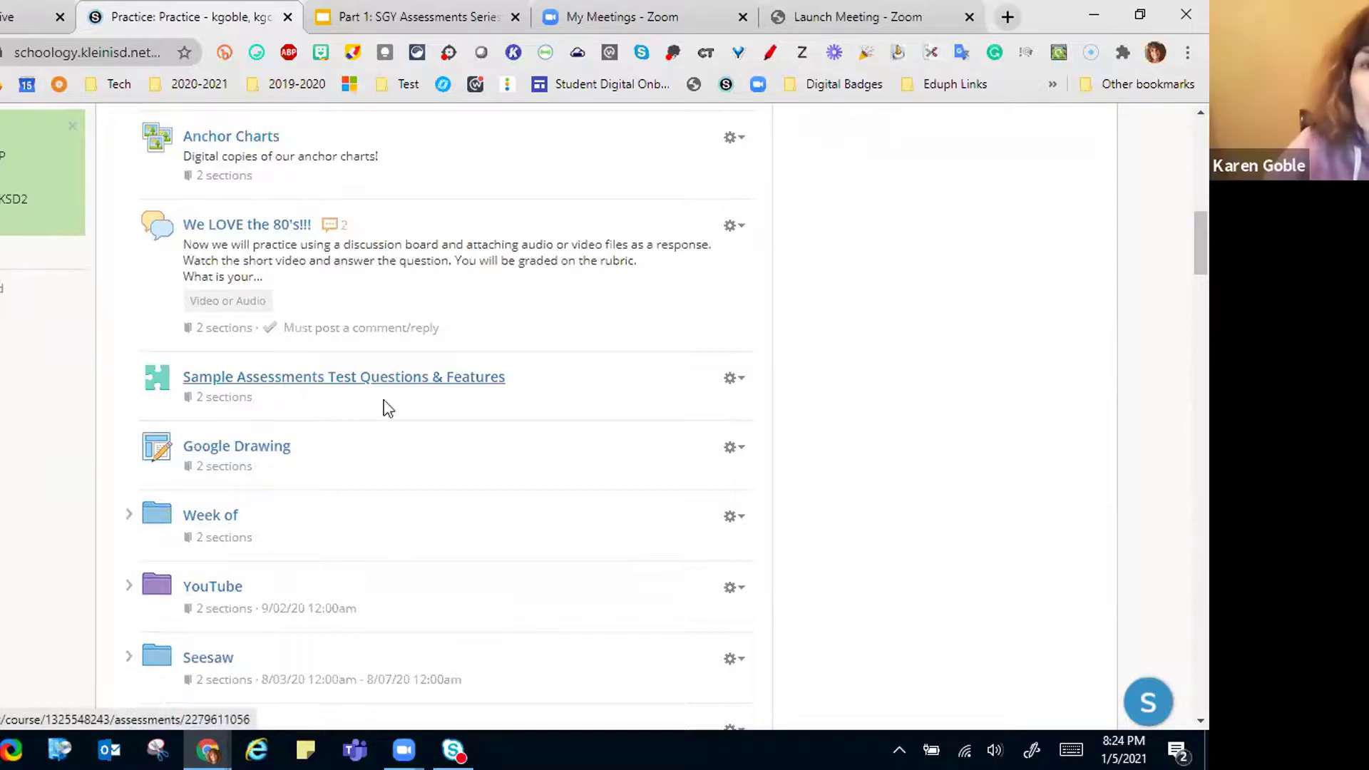
{"action": "scroll", "coordinate": [431, 403], "scroll_direction": "up", "scroll_amount": 9}
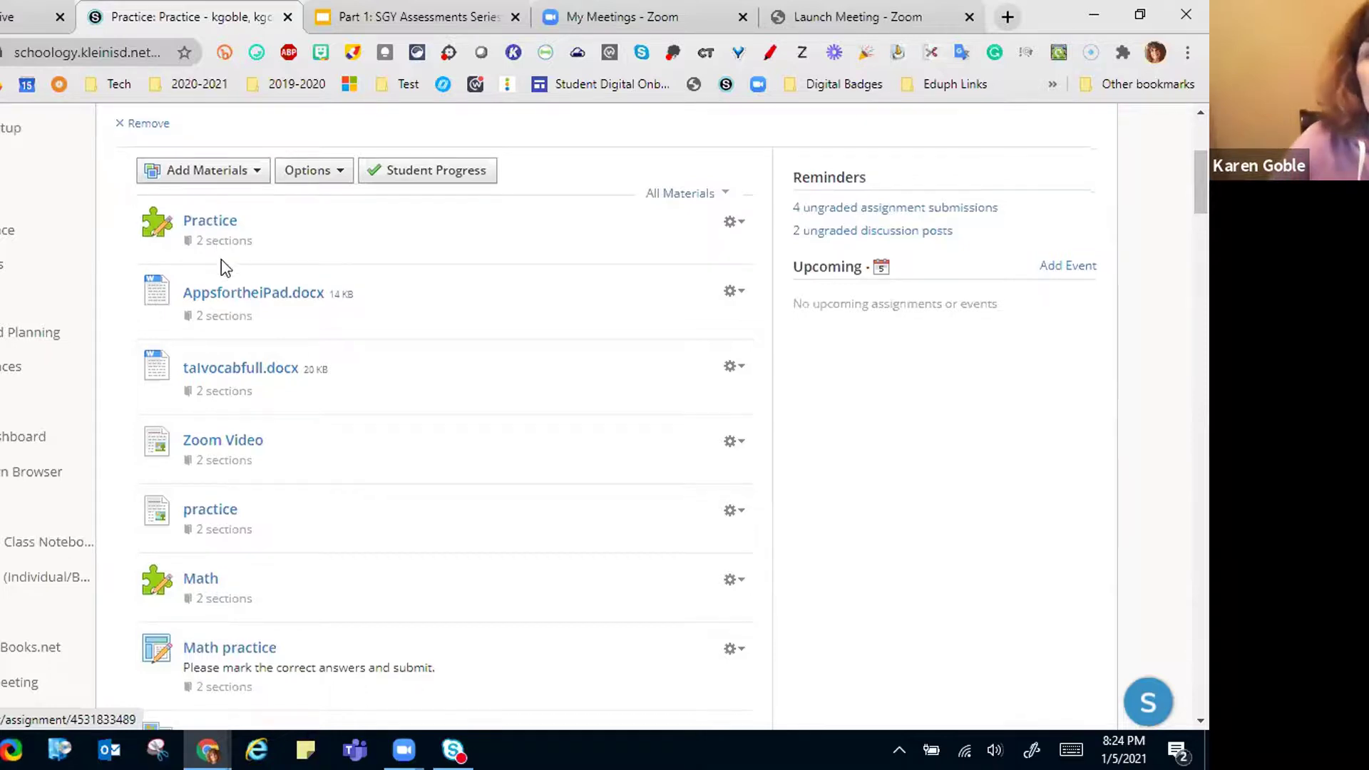
{"action": "scroll", "coordinate": [221, 285], "scroll_direction": "down", "scroll_amount": 5}
{"action": "left_click", "coordinate": [292, 581]}
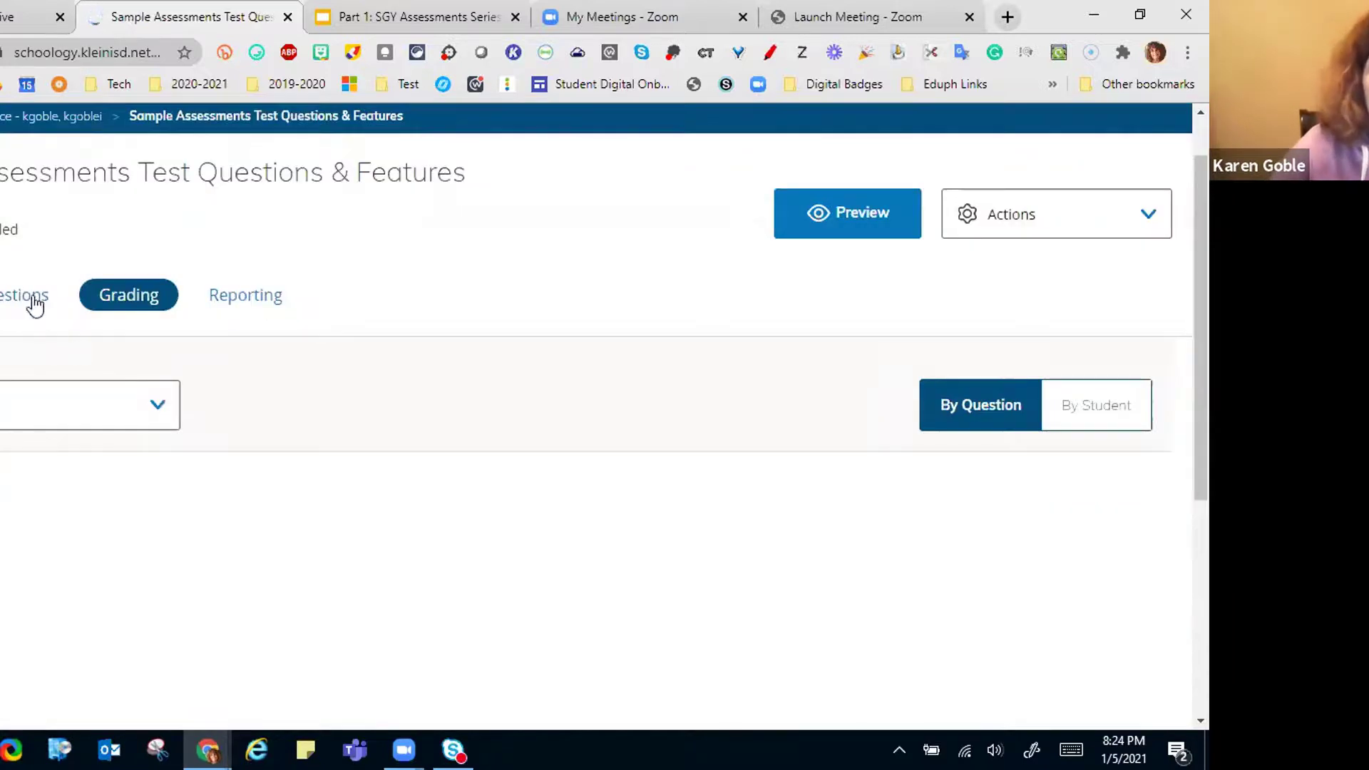
{"action": "left_click", "coordinate": [10, 296]}
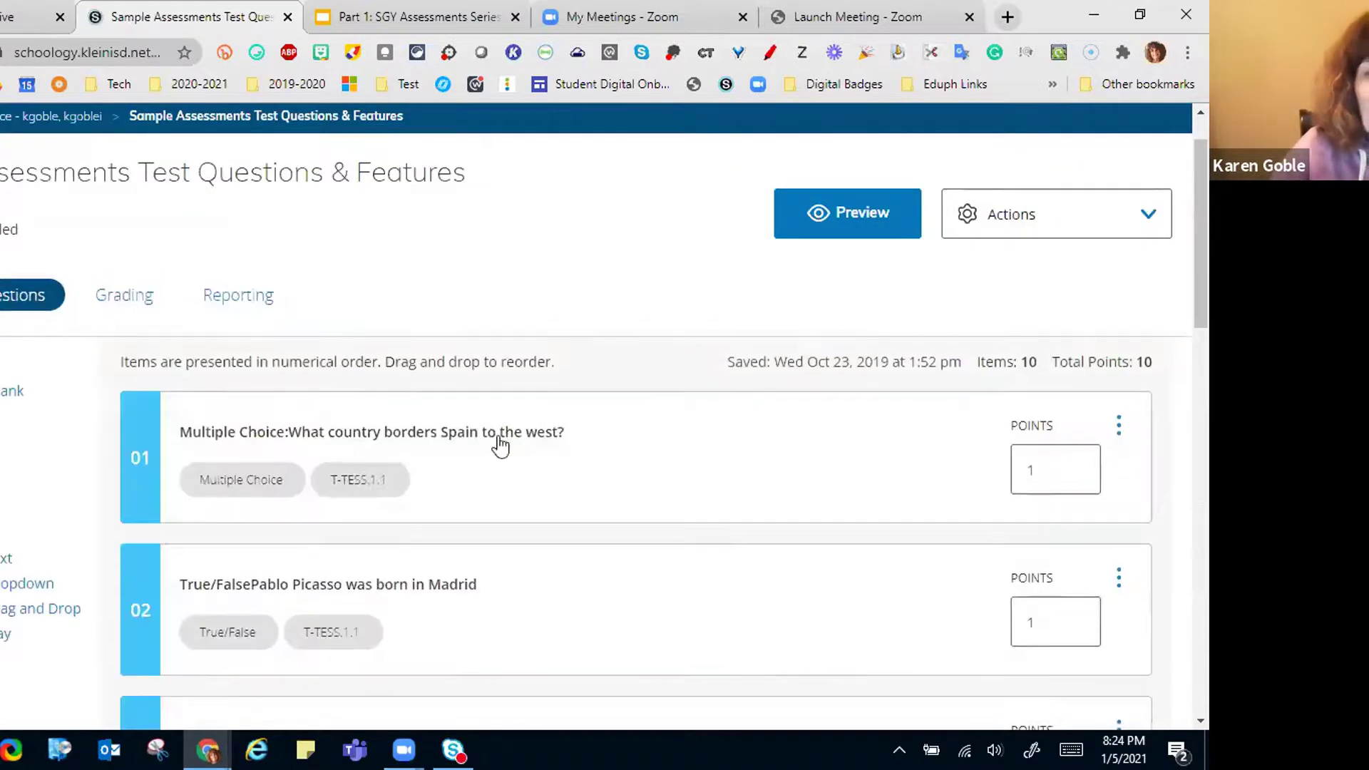
Step: Open the question about Spain's western border, view the formatting and media tools for its text and Portugal option, and close the Tools dialog
{"action": "left_click", "coordinate": [558, 434]}
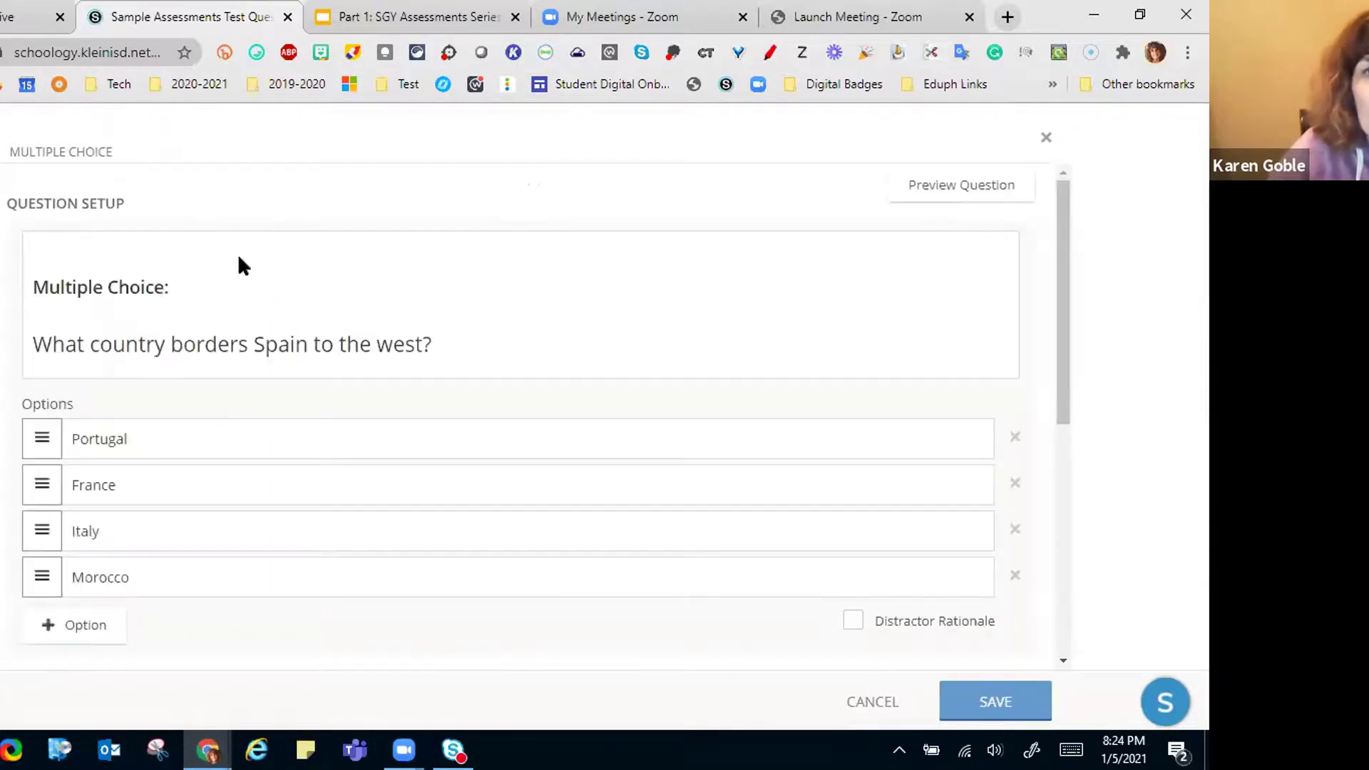
{"action": "left_click", "coordinate": [447, 295]}
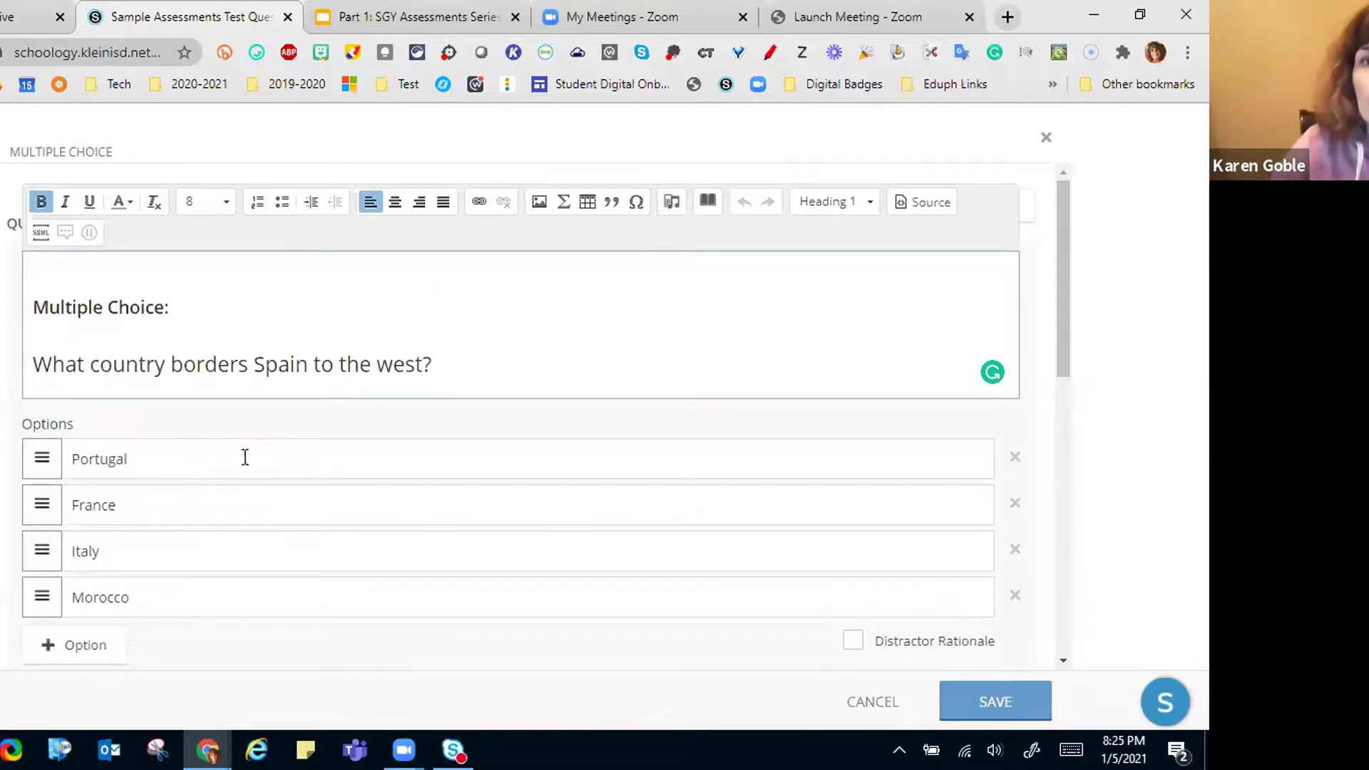
{"action": "left_click", "coordinate": [224, 463]}
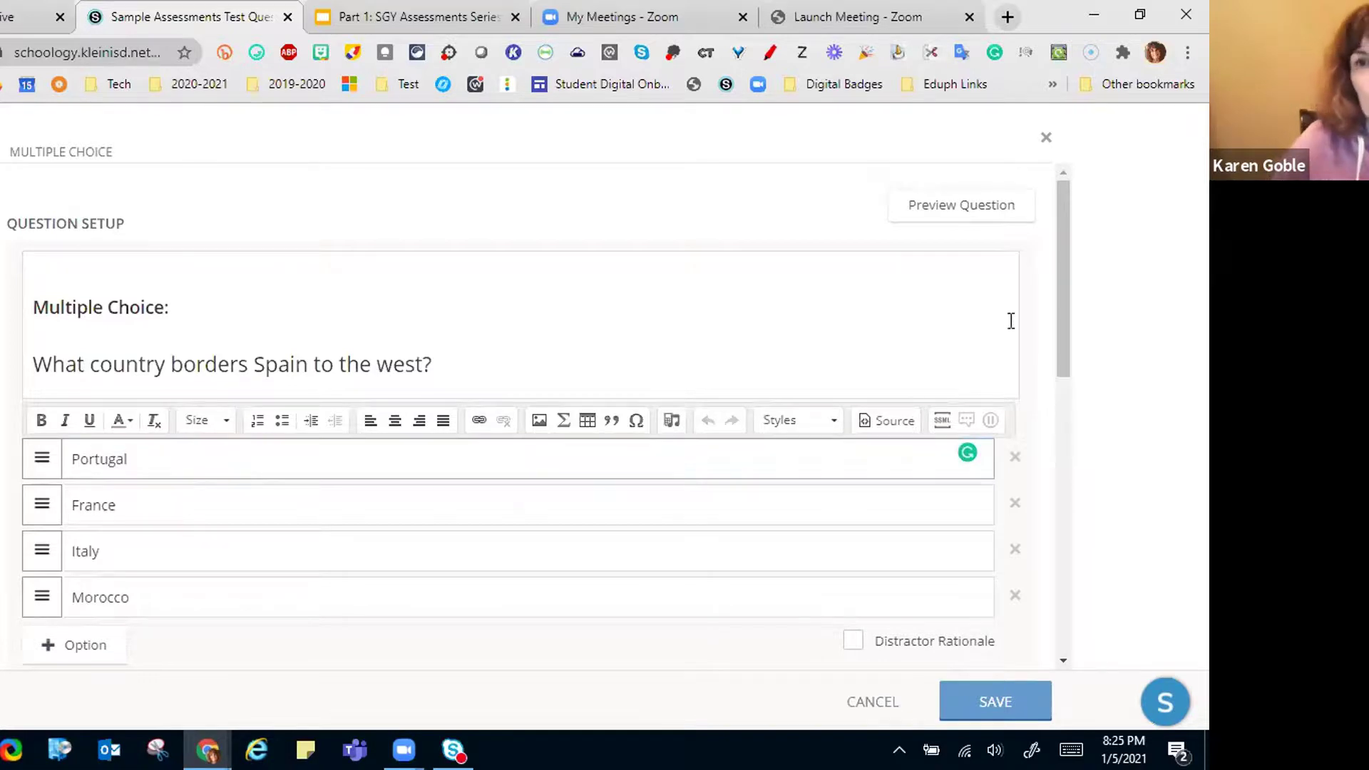
{"action": "scroll", "coordinate": [1063, 260], "scroll_direction": "down", "scroll_amount": 1}
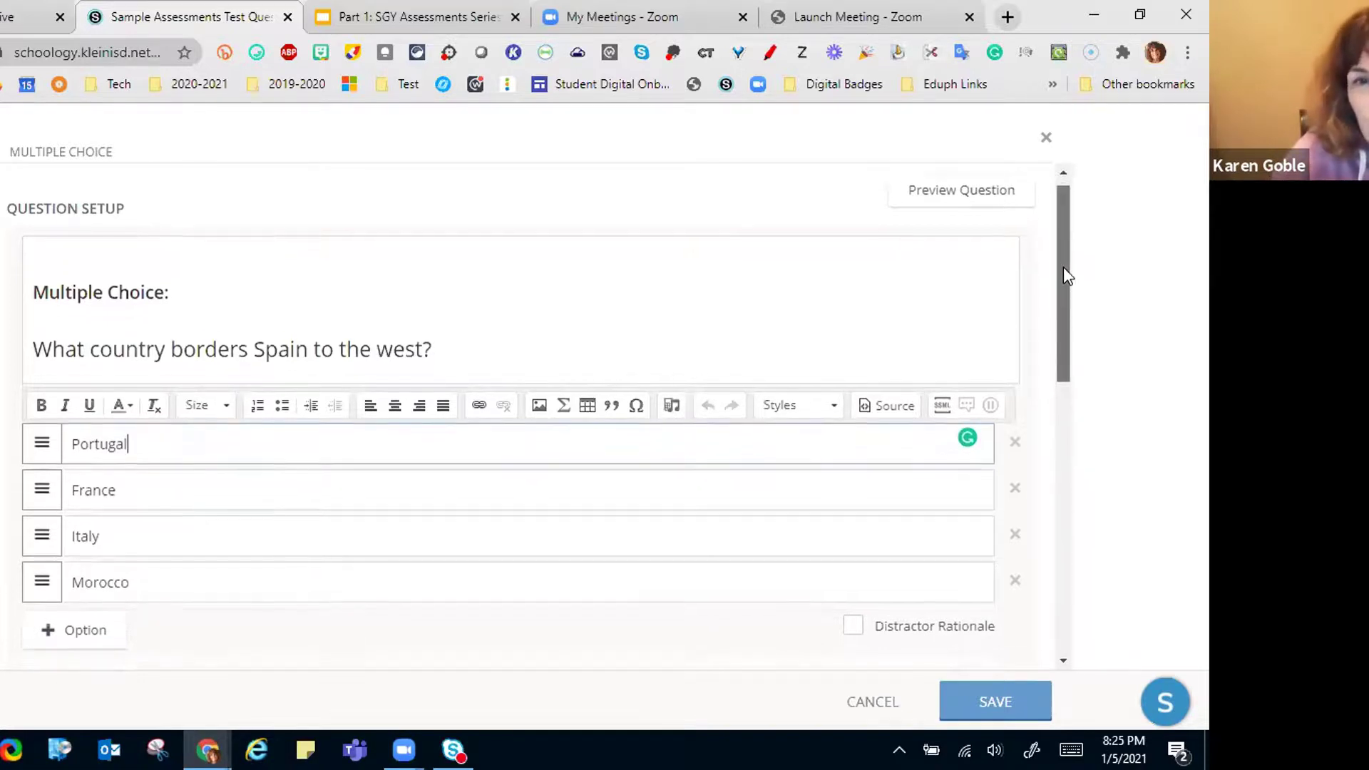
{"action": "scroll", "coordinate": [377, 277], "scroll_direction": "up", "scroll_amount": 1}
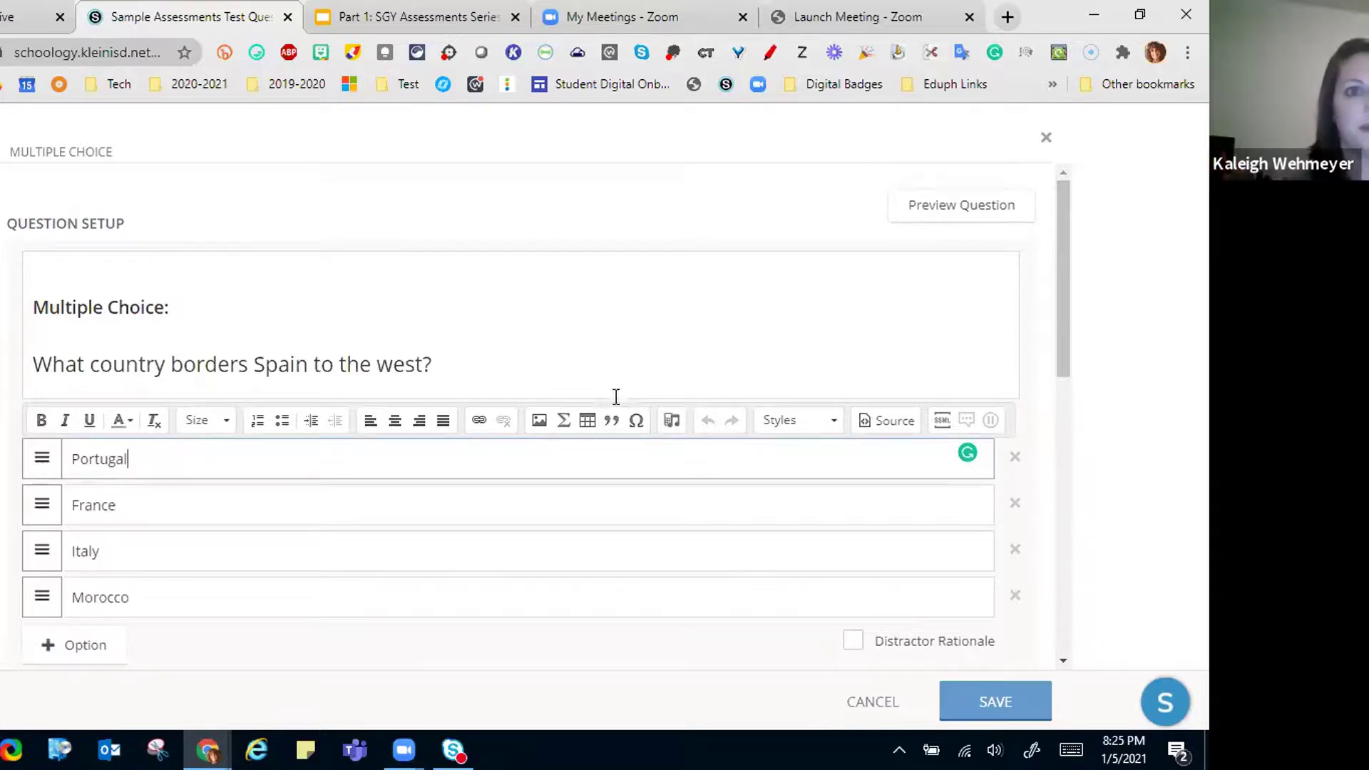
{"action": "left_click", "coordinate": [672, 422]}
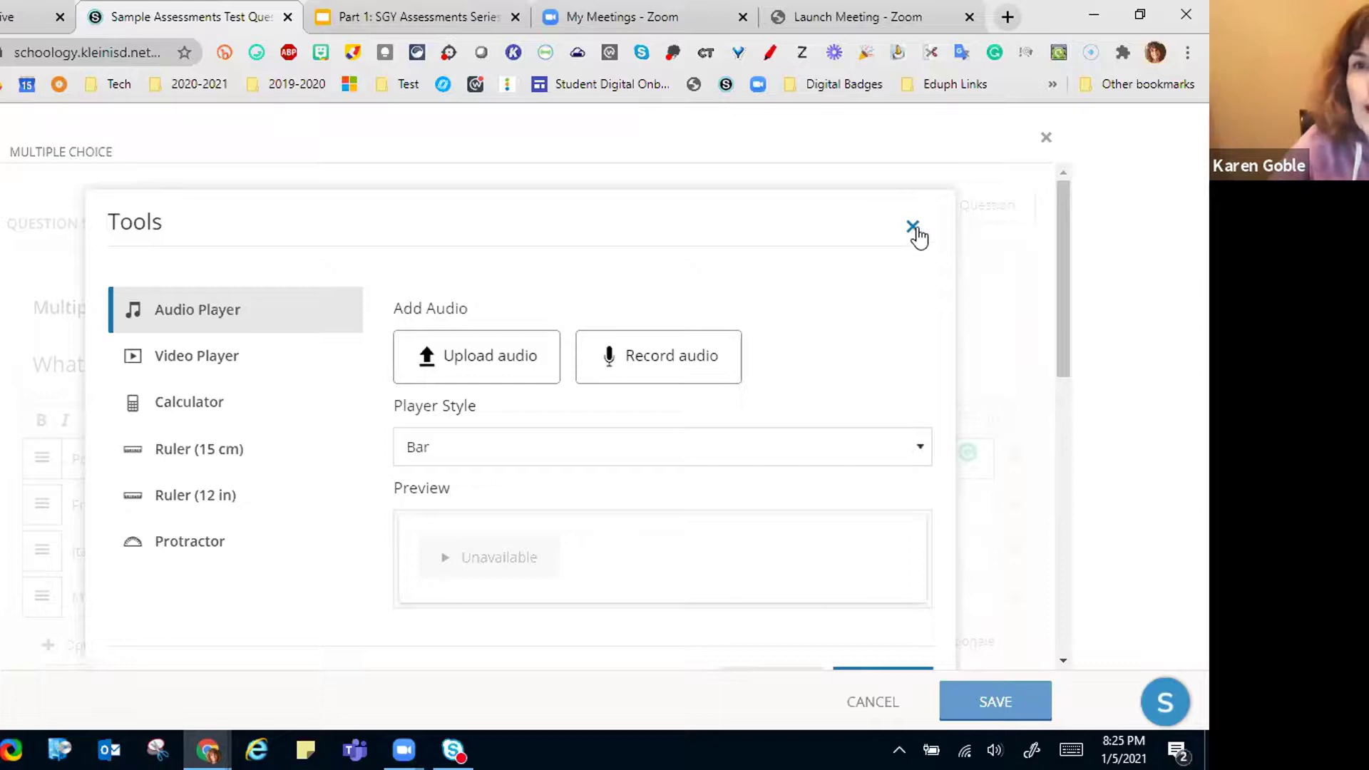
{"action": "left_click", "coordinate": [914, 227]}
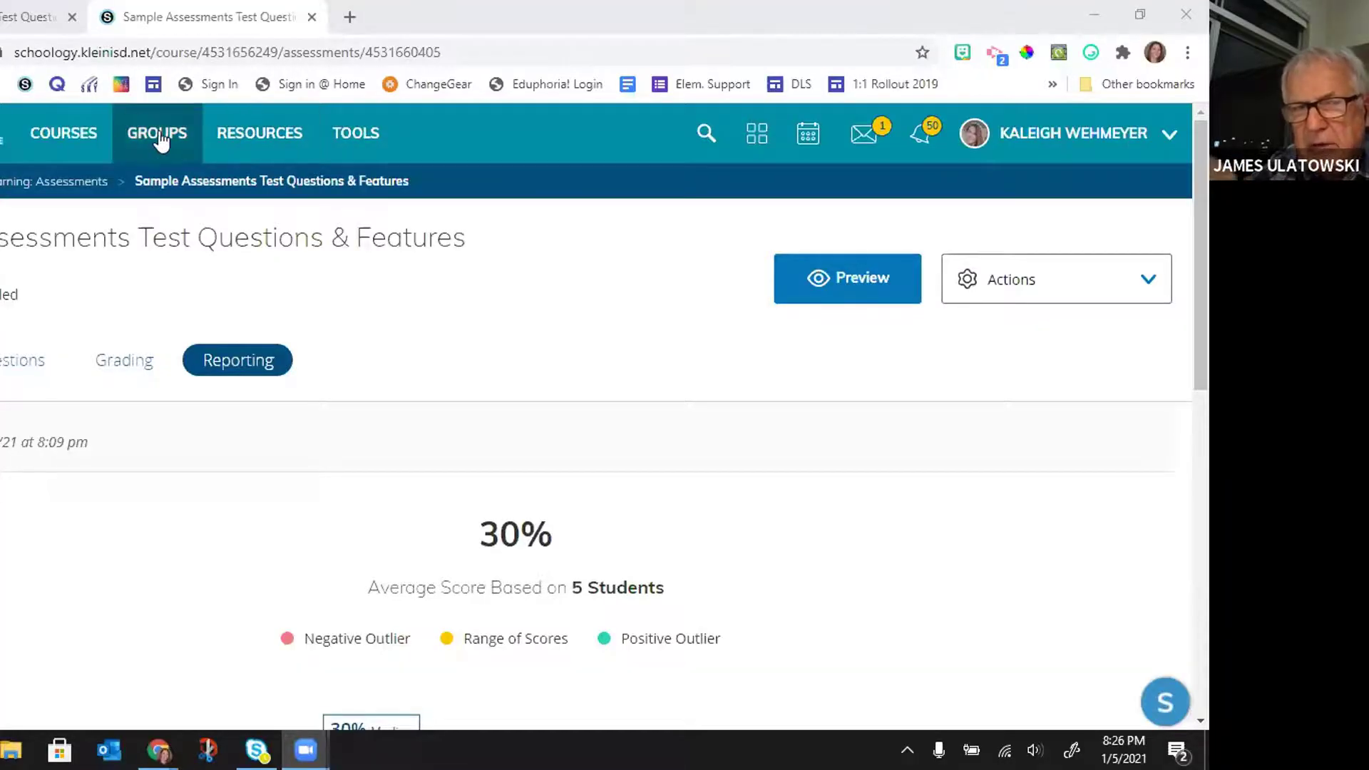
Step: Open the Curriculum Documents folder under Elementary, 1st Grade, Math in the Klein ISD Curriculum group's resources
{"action": "left_click", "coordinate": [183, 138]}
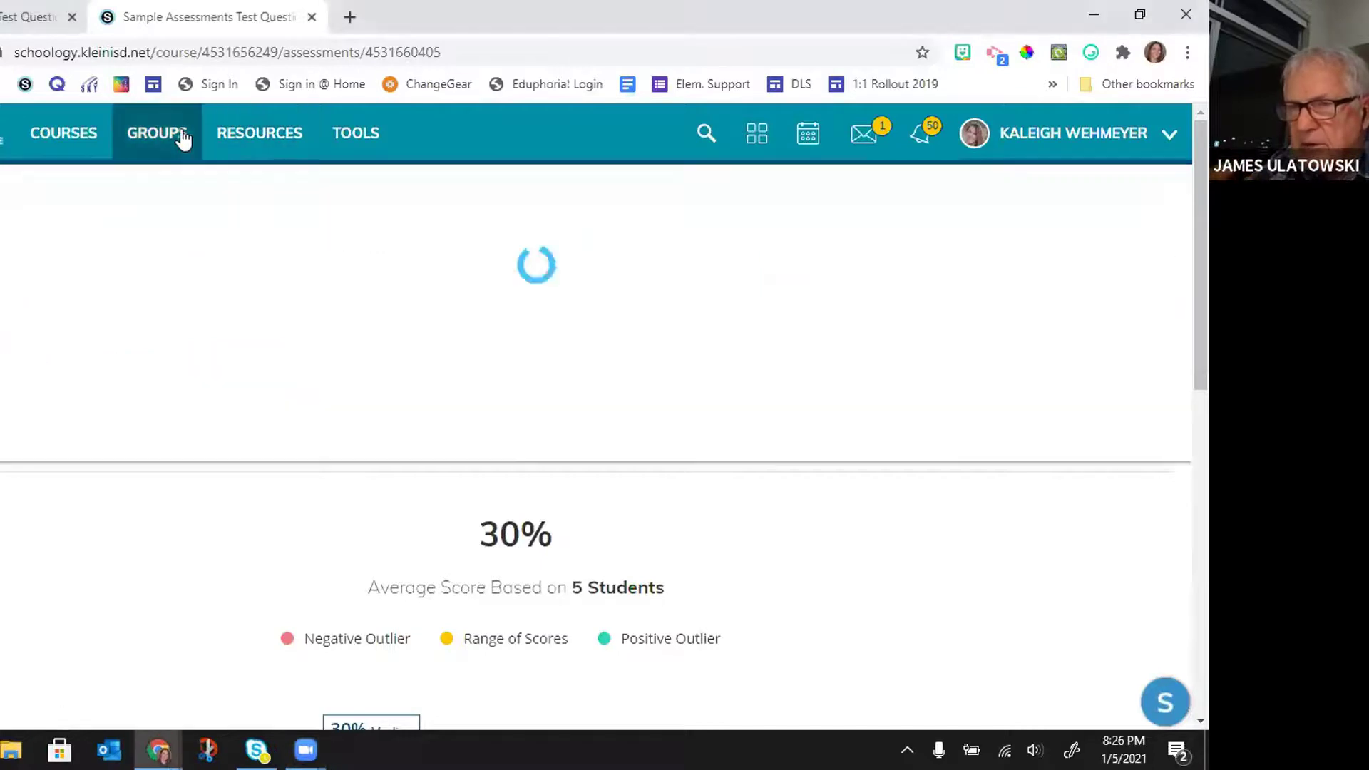
{"action": "left_click", "coordinate": [291, 325]}
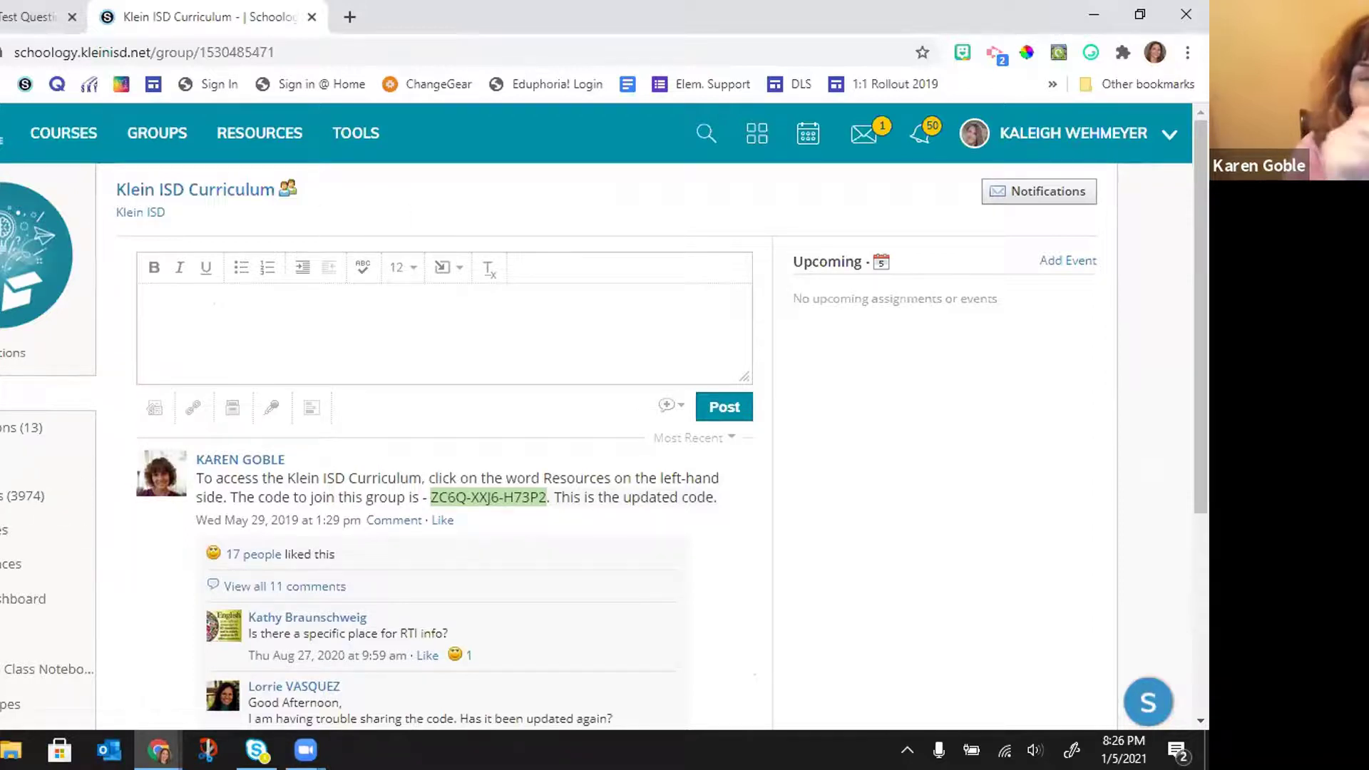
{"action": "left_click", "coordinate": [7, 529]}
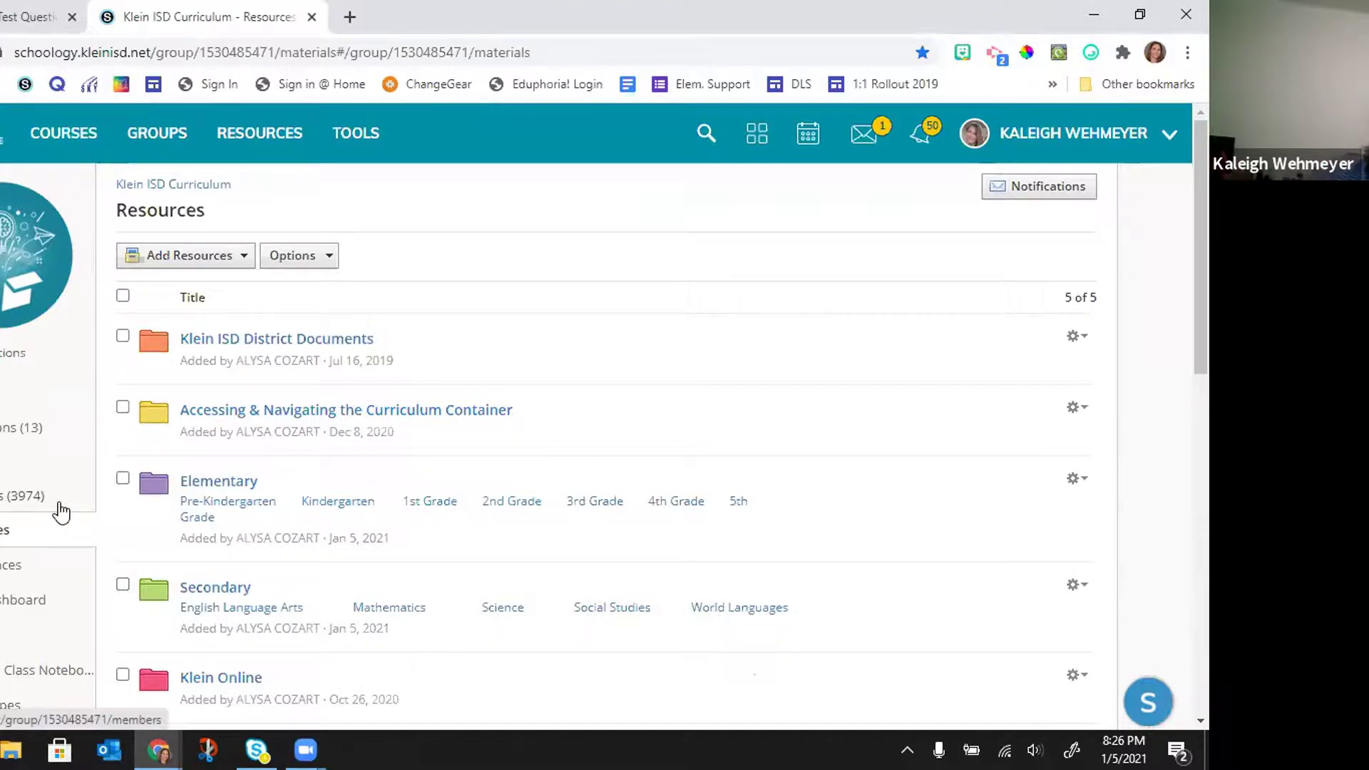
{"action": "left_click", "coordinate": [204, 485]}
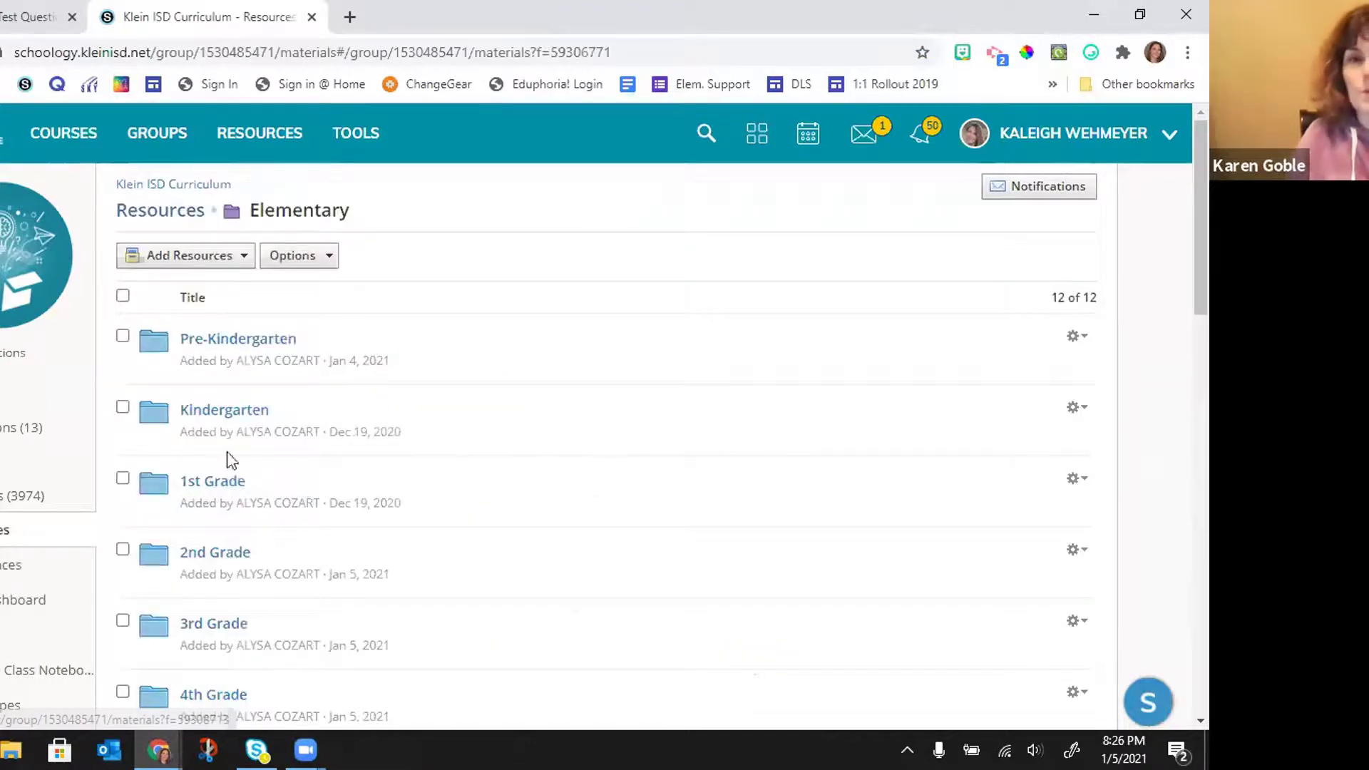
{"action": "left_click", "coordinate": [226, 489]}
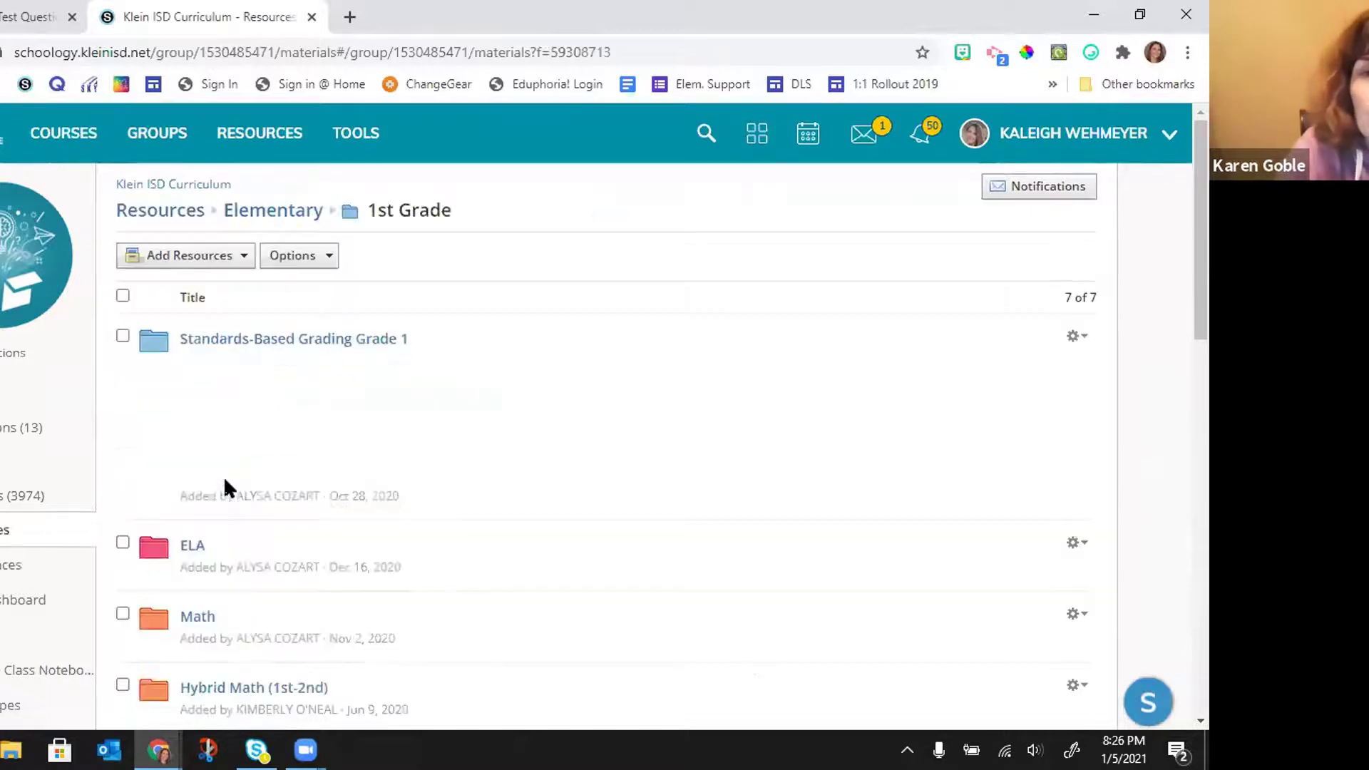
{"action": "left_click", "coordinate": [190, 618]}
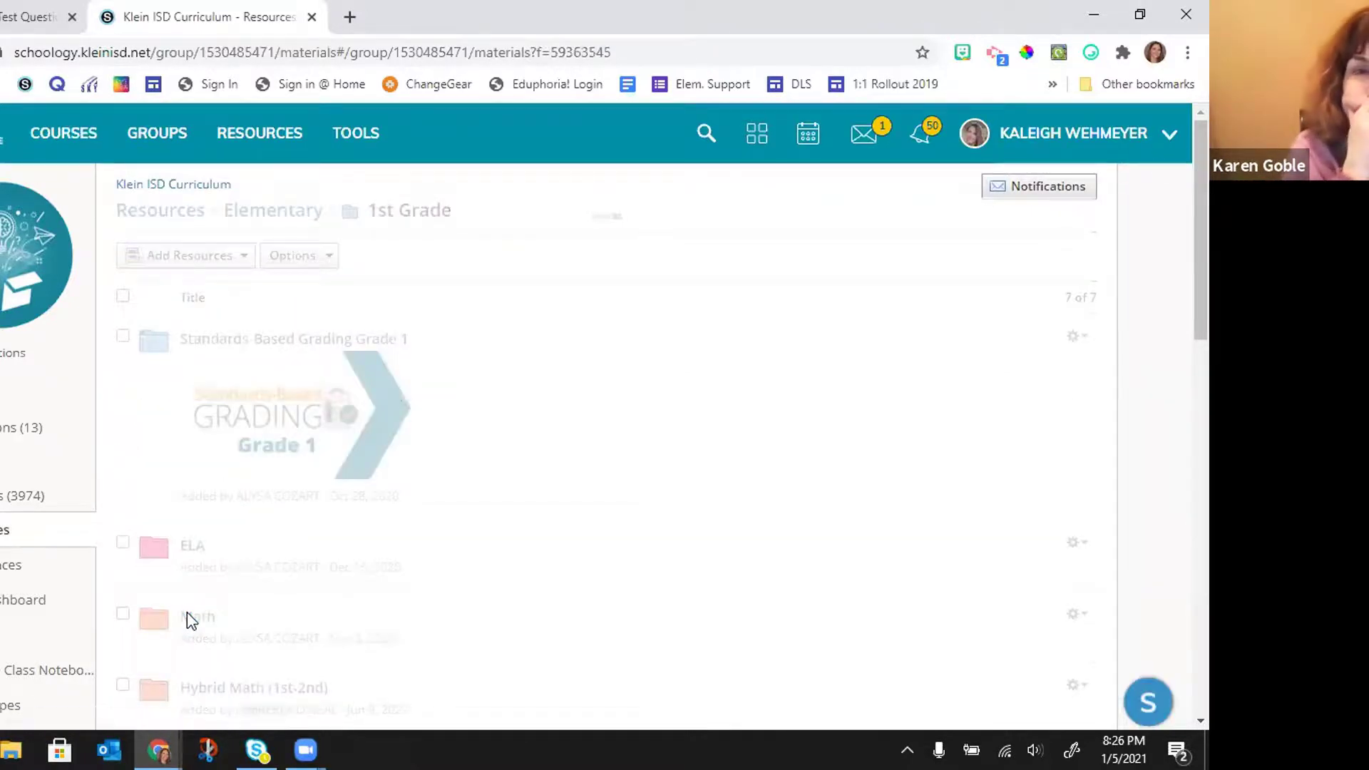
{"action": "left_click", "coordinate": [188, 342]}
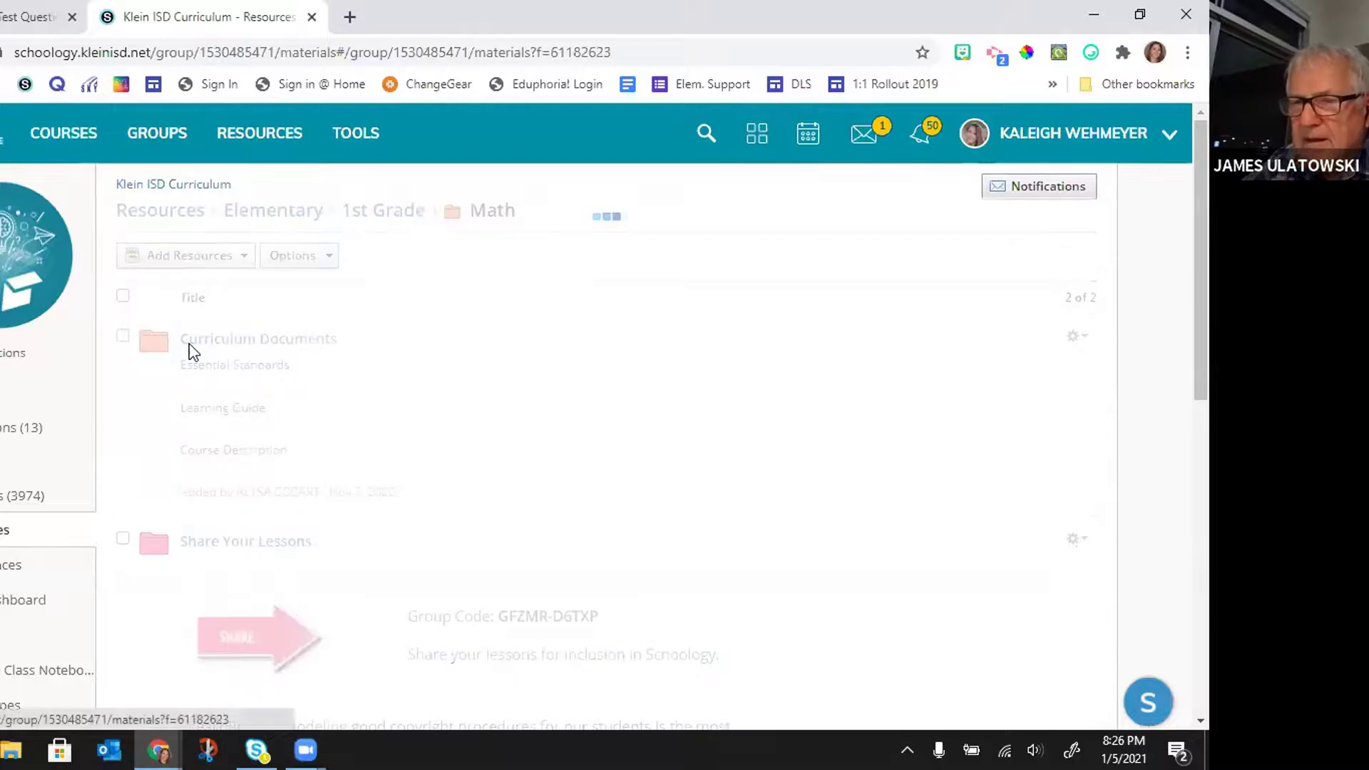
Step: Open the Evaluation for Learning folder inside 02.Number Patterns to 60 and show the available actions for the Place Value Mastery Bank
{"action": "scroll", "coordinate": [224, 348], "scroll_direction": "down", "scroll_amount": 10}
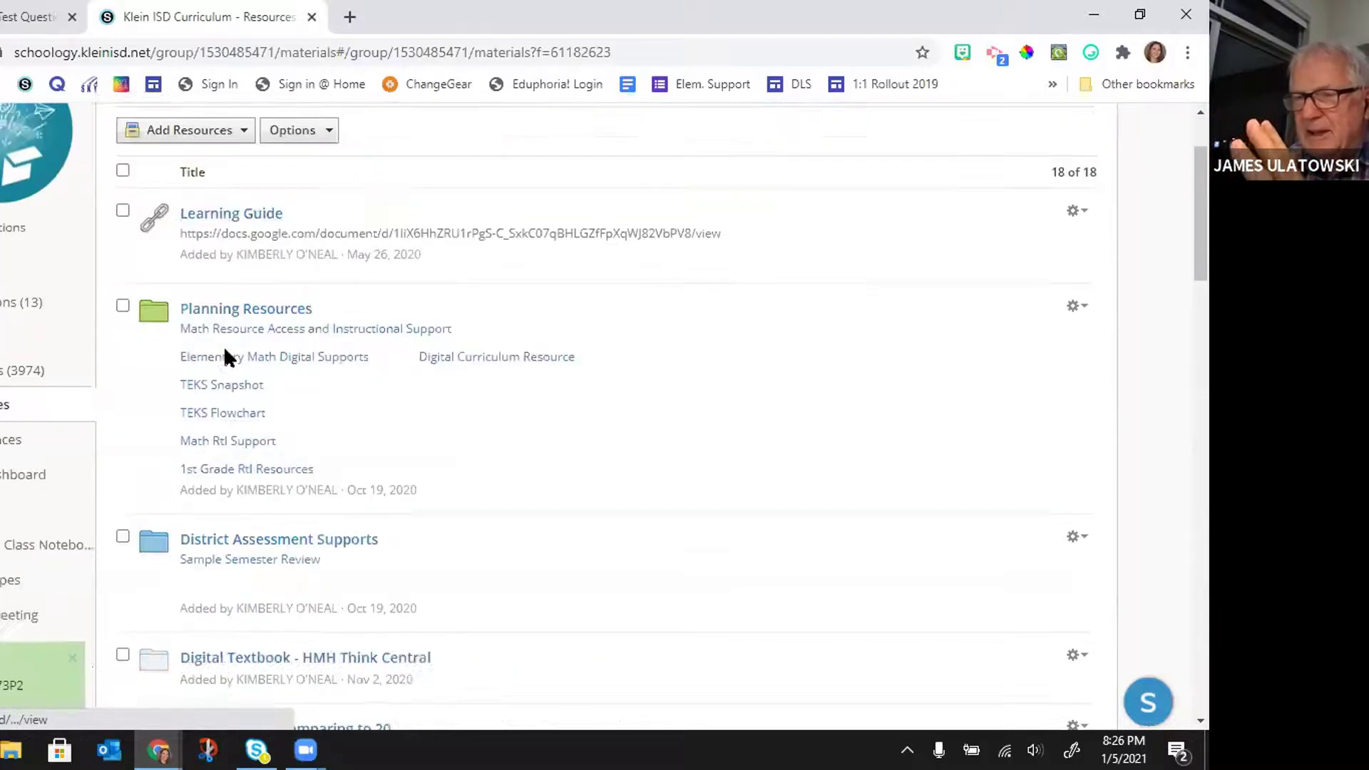
{"action": "scroll", "coordinate": [226, 355], "scroll_direction": "down", "scroll_amount": 7}
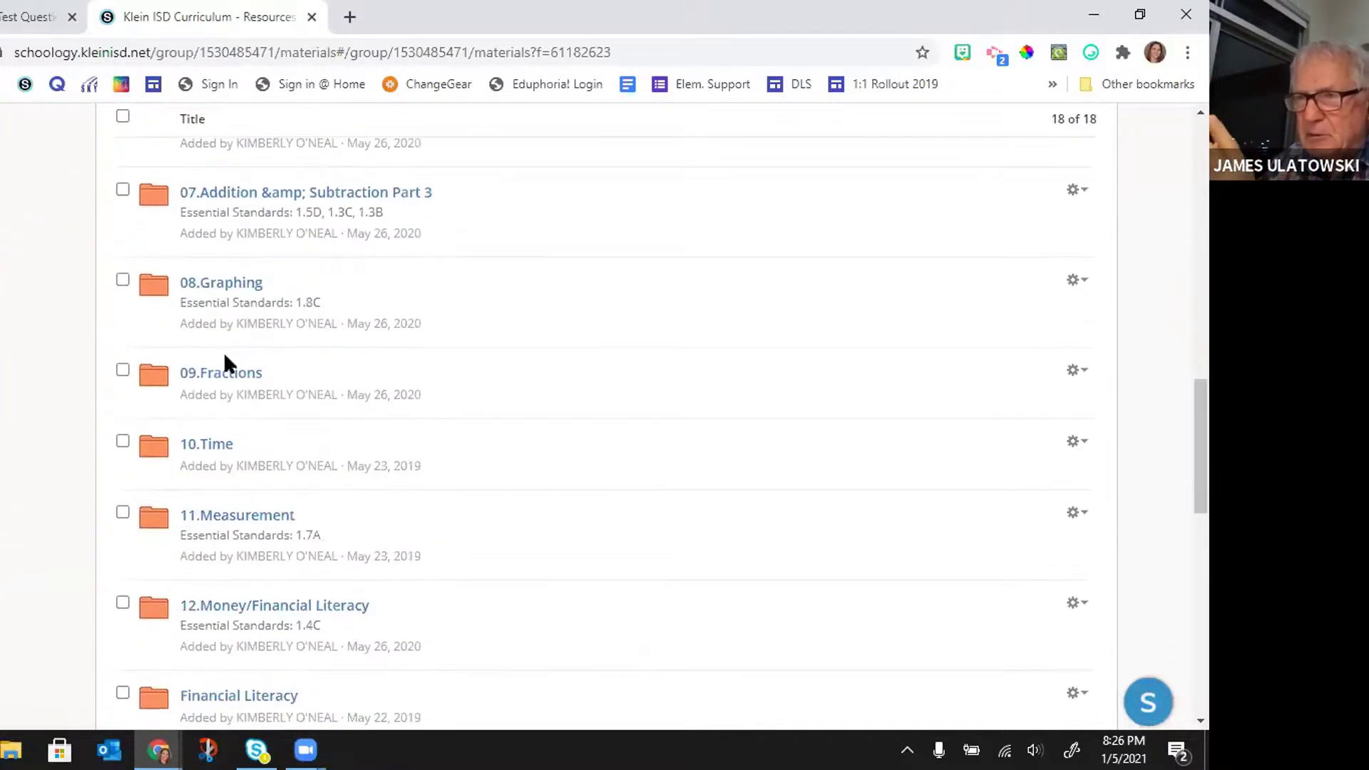
{"action": "scroll", "coordinate": [224, 357], "scroll_direction": "down", "scroll_amount": 6}
{"action": "scroll", "coordinate": [221, 357], "scroll_direction": "up", "scroll_amount": 13}
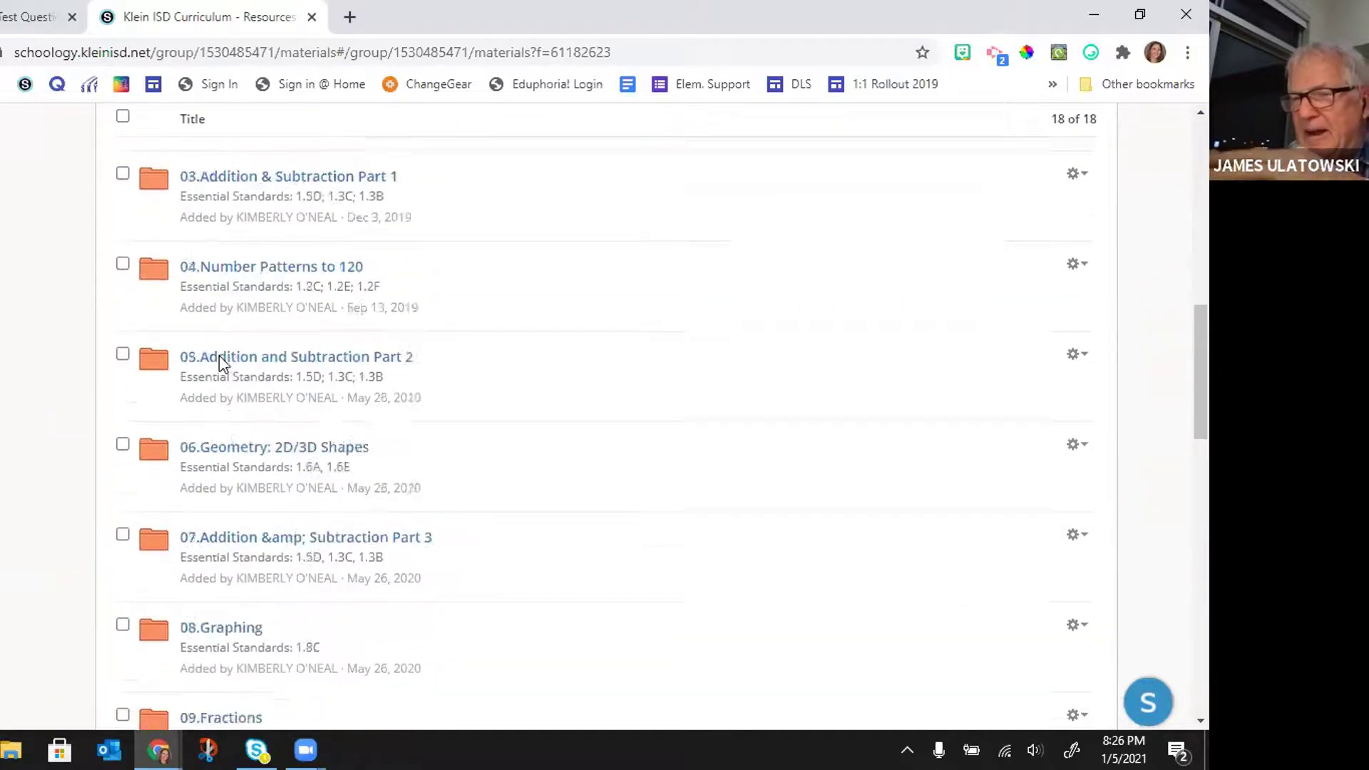
{"action": "left_click", "coordinate": [241, 255]}
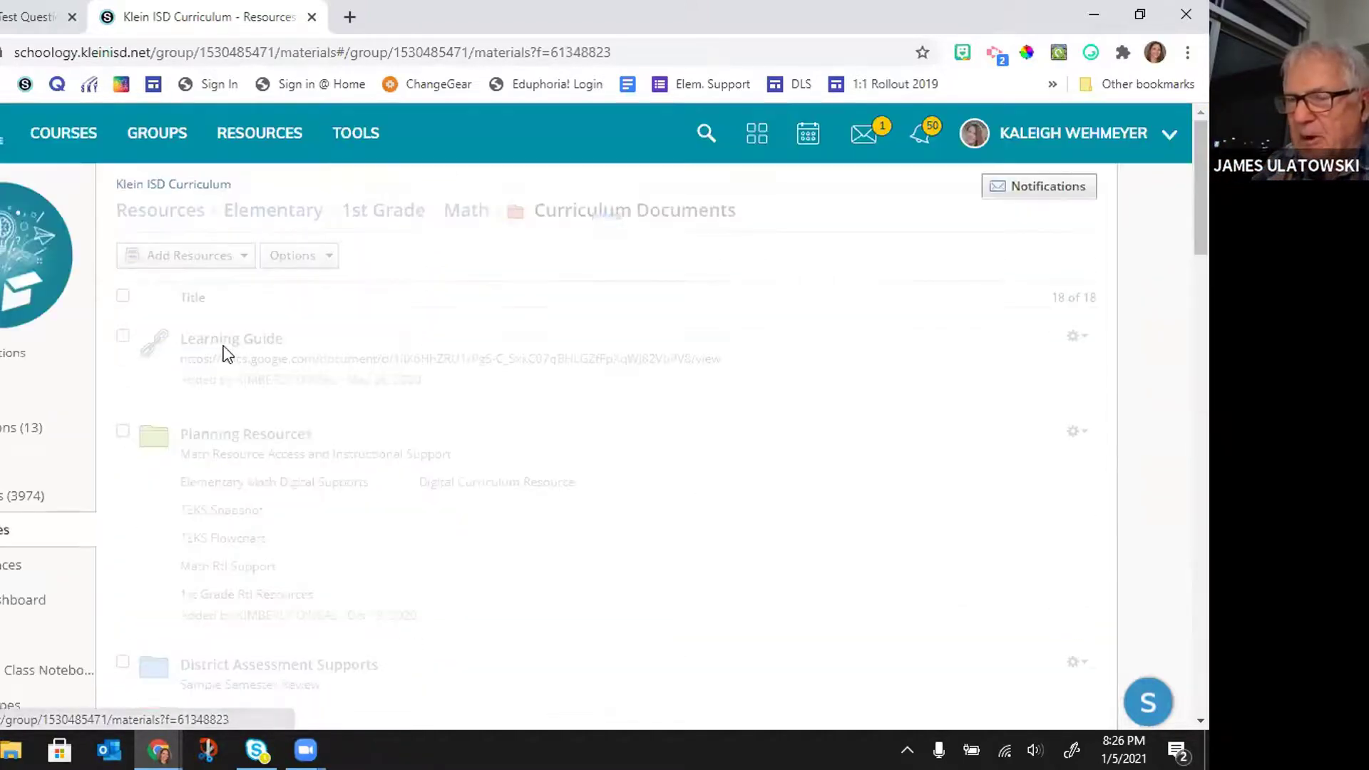
{"action": "scroll", "coordinate": [380, 380], "scroll_direction": "down", "scroll_amount": 10}
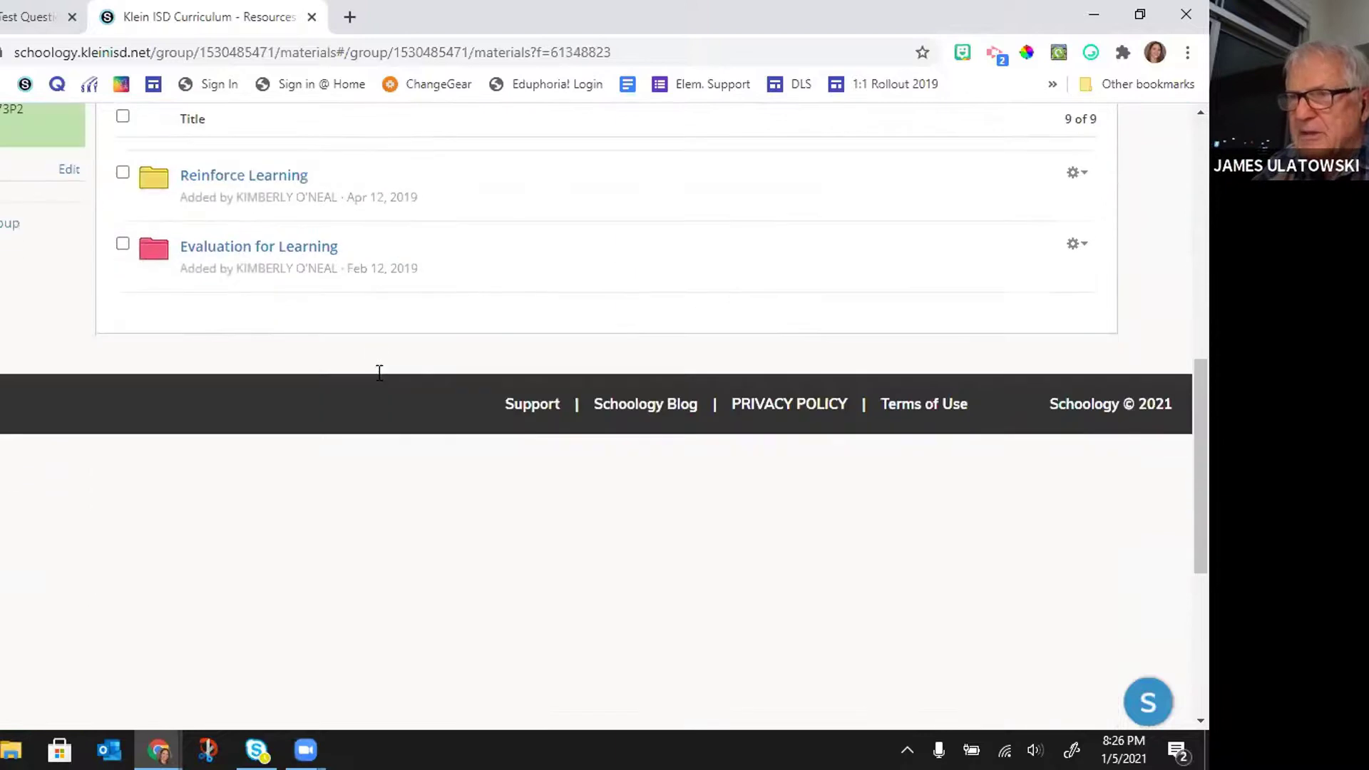
{"action": "left_click", "coordinate": [246, 246]}
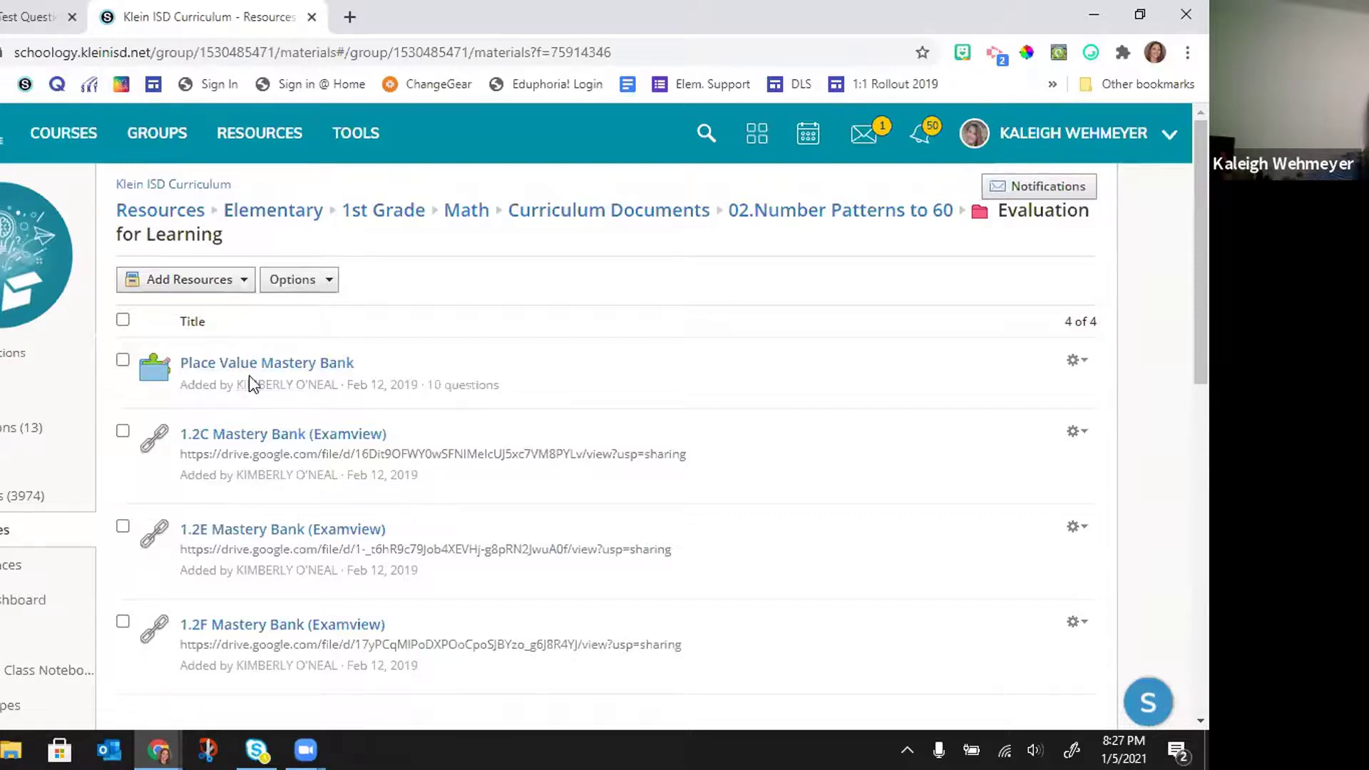
{"action": "left_click", "coordinate": [1083, 362]}
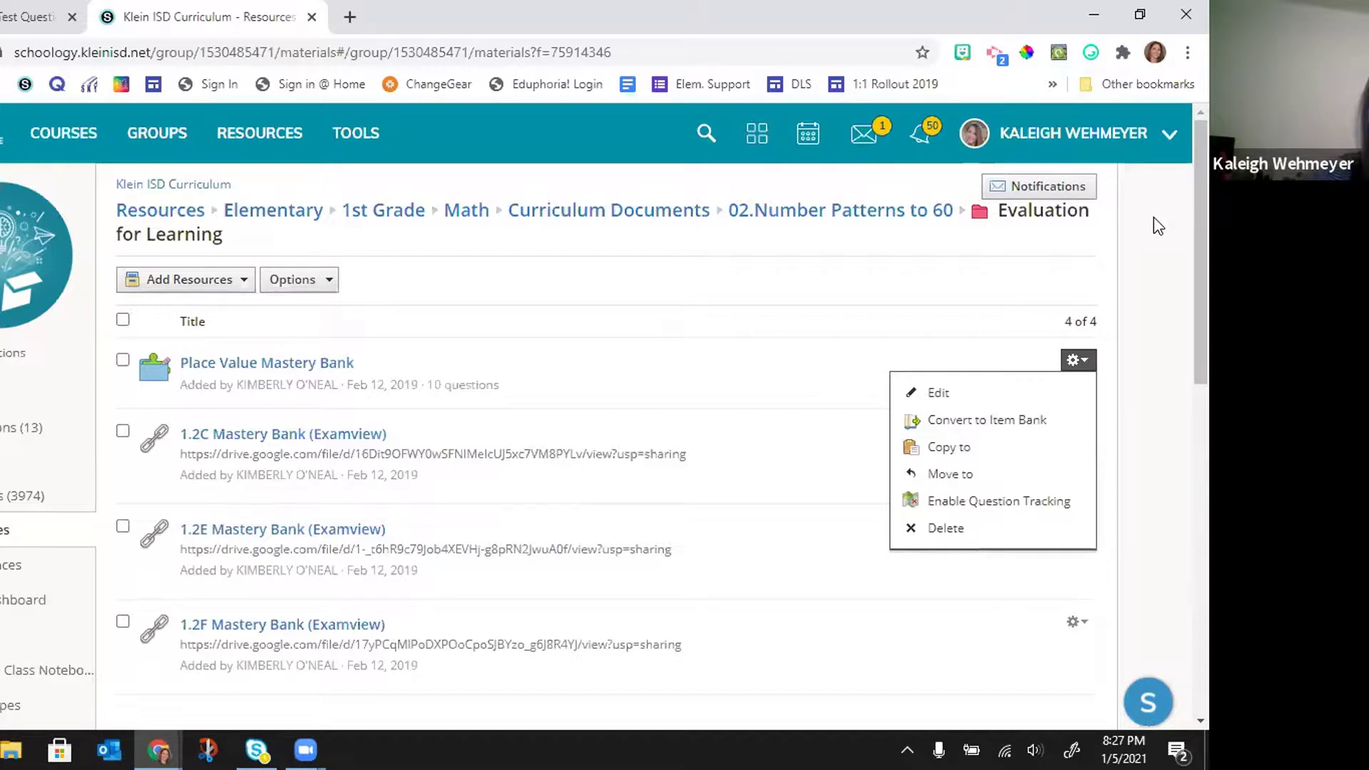
Step: Switch to the Ulrich Intermediate account and open the Klein ISD Curriculum group
{"action": "left_click", "coordinate": [1069, 139]}
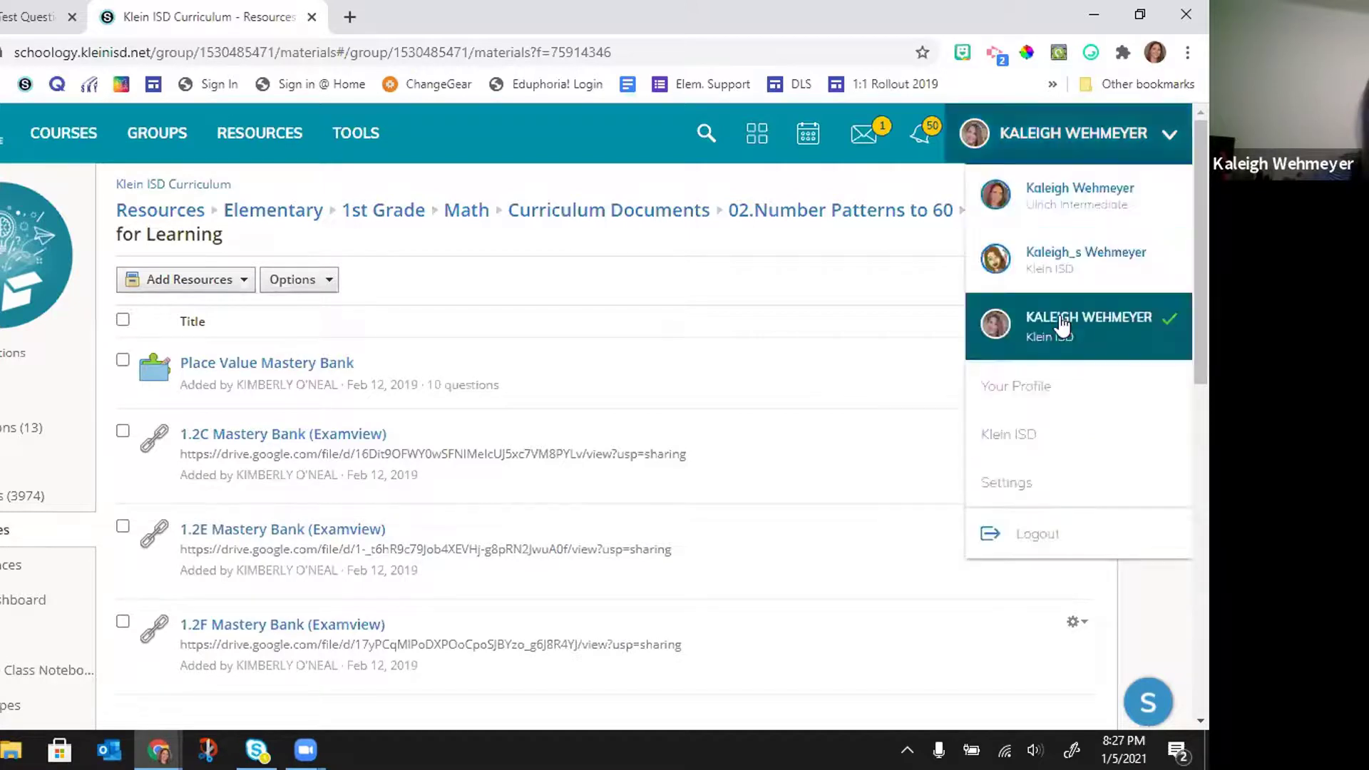
{"action": "left_click", "coordinate": [1049, 201]}
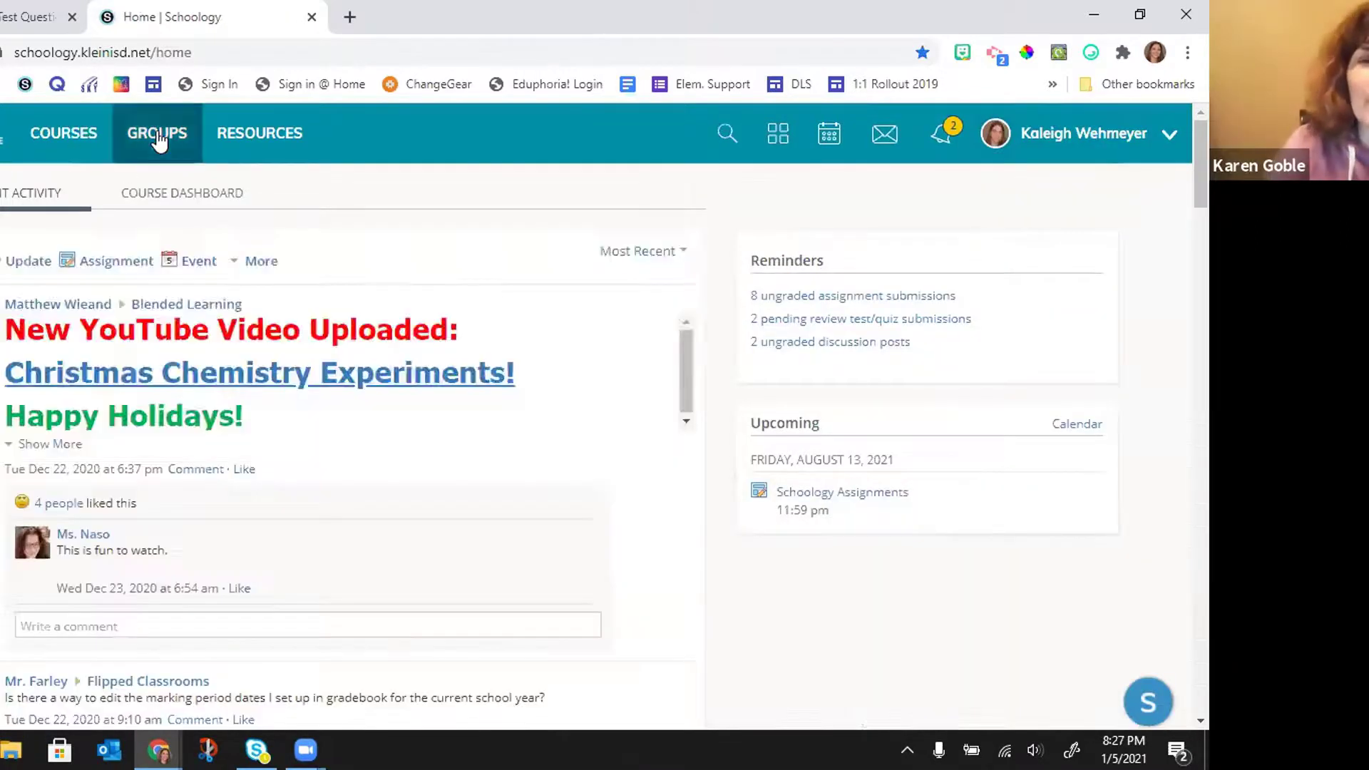
{"action": "left_click", "coordinate": [158, 142]}
{"action": "left_click", "coordinate": [385, 306]}
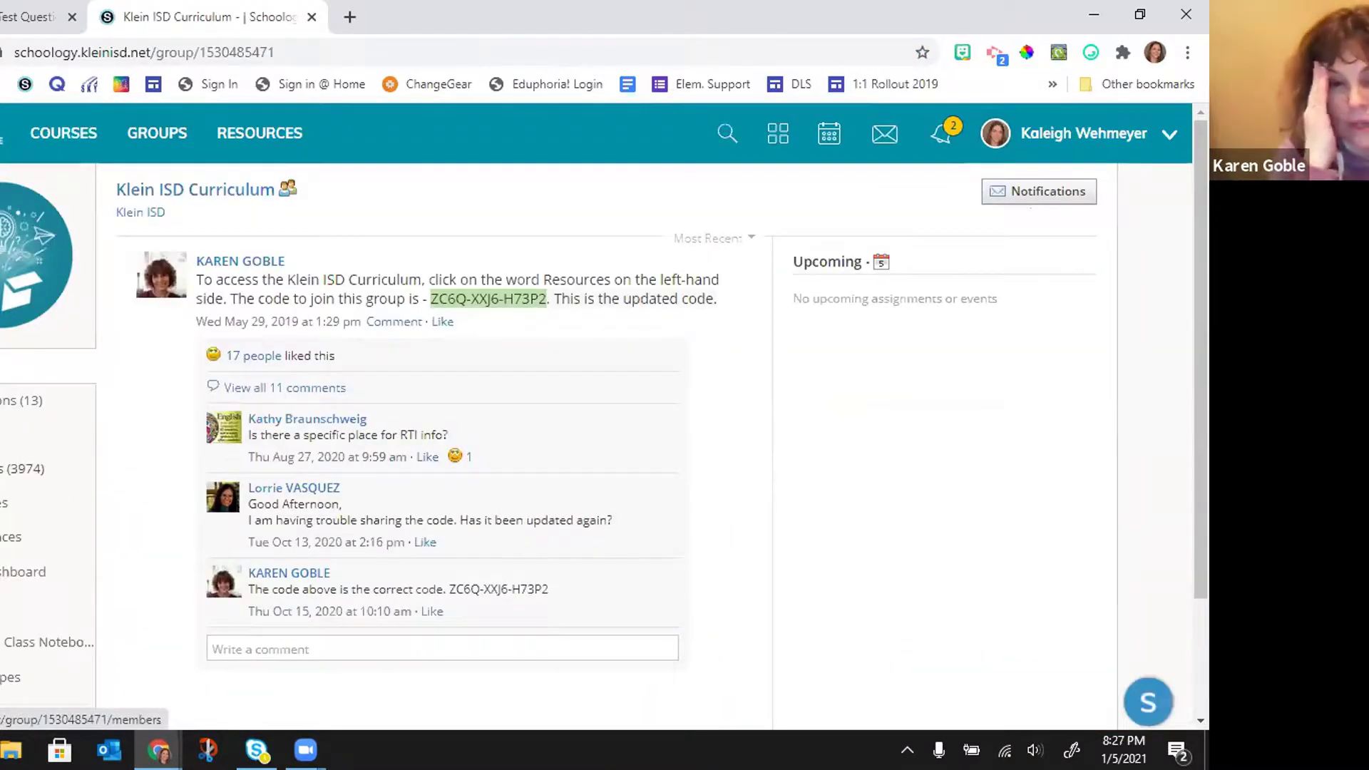
Step: Open the Curriculum Documents folder under Elementary, 1st Grade, Math in the Klein ISD Curriculum group's resources
{"action": "left_click", "coordinate": [4, 503]}
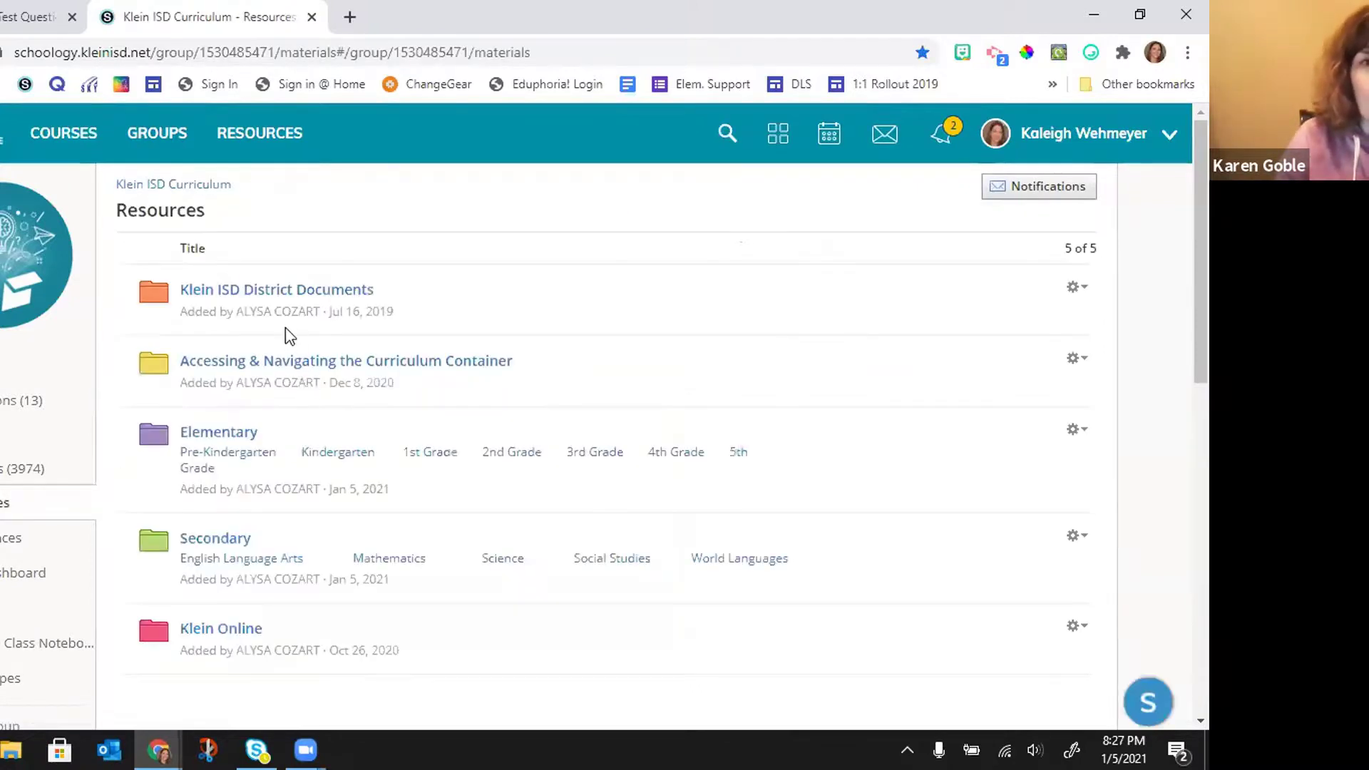
{"action": "left_click", "coordinate": [232, 437]}
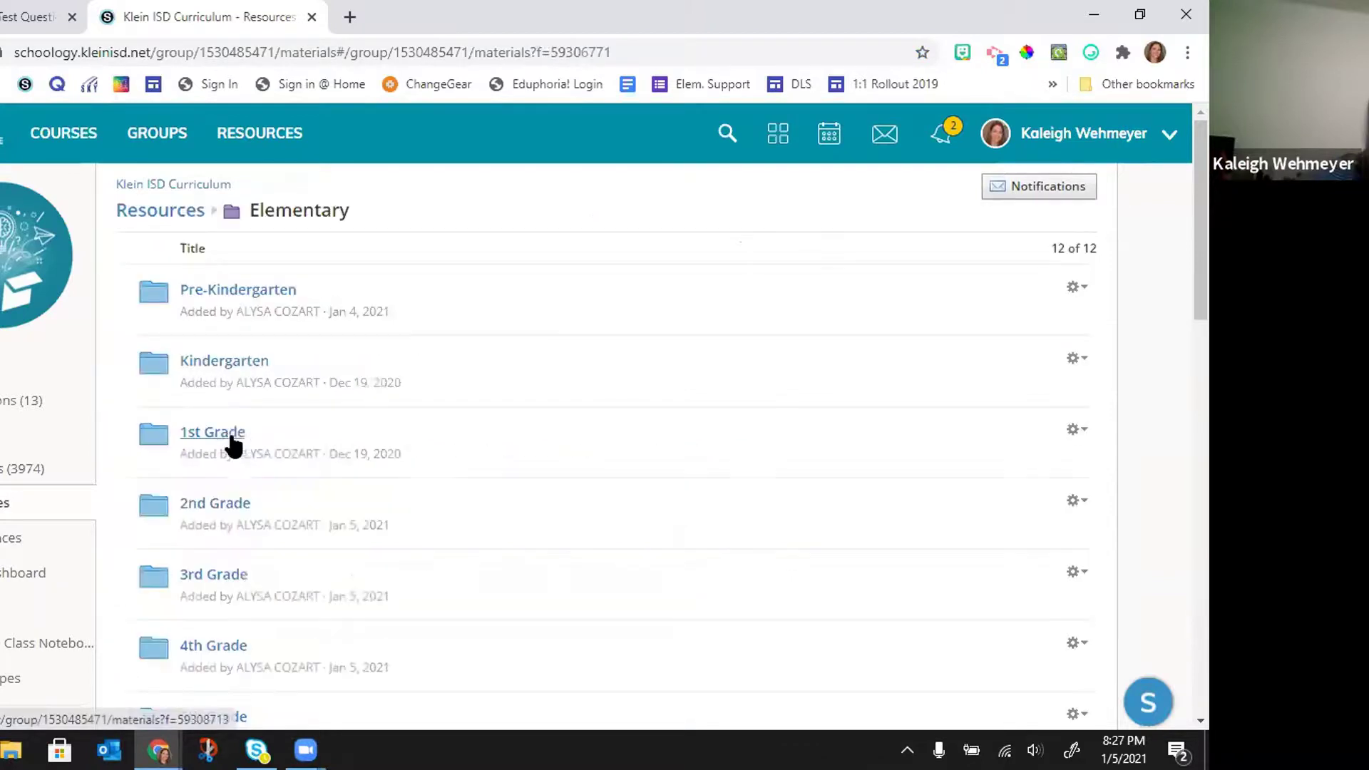
{"action": "left_click", "coordinate": [228, 432]}
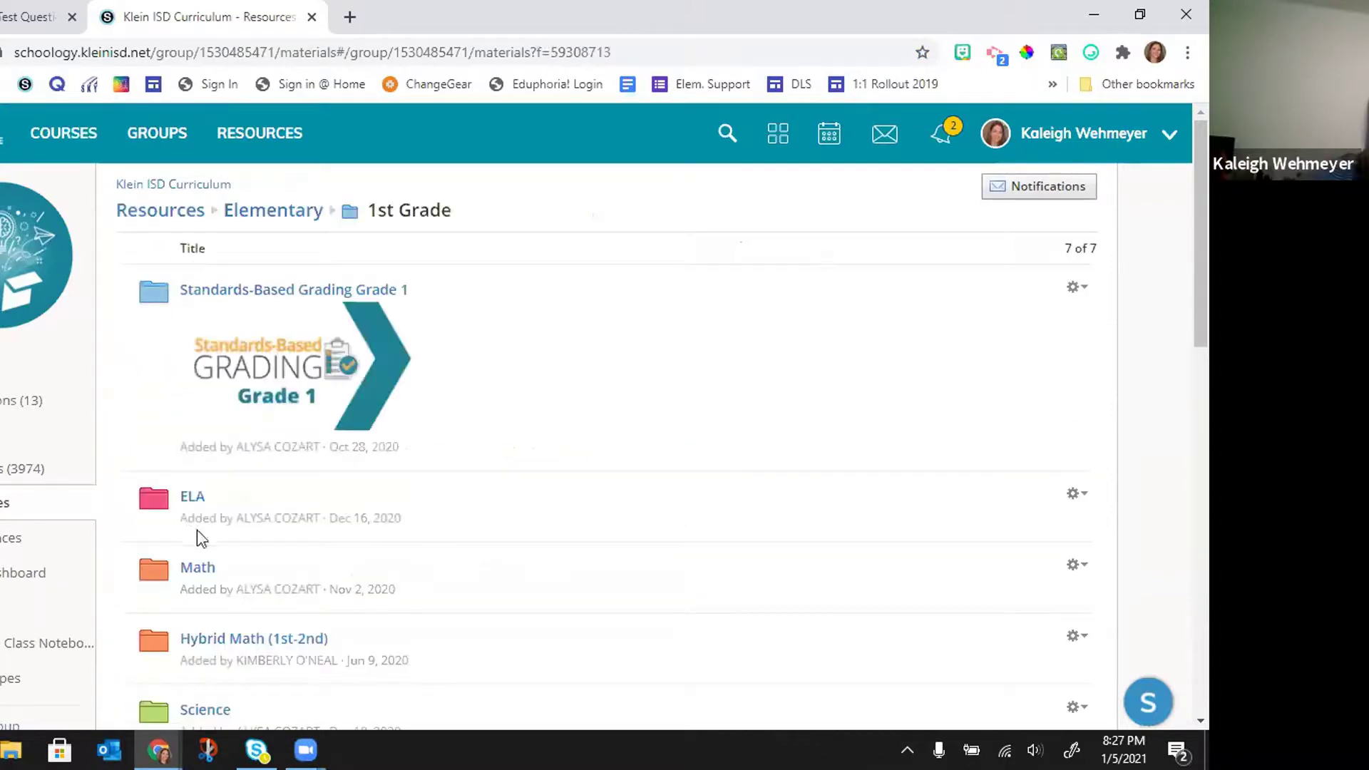
{"action": "left_click", "coordinate": [197, 567]}
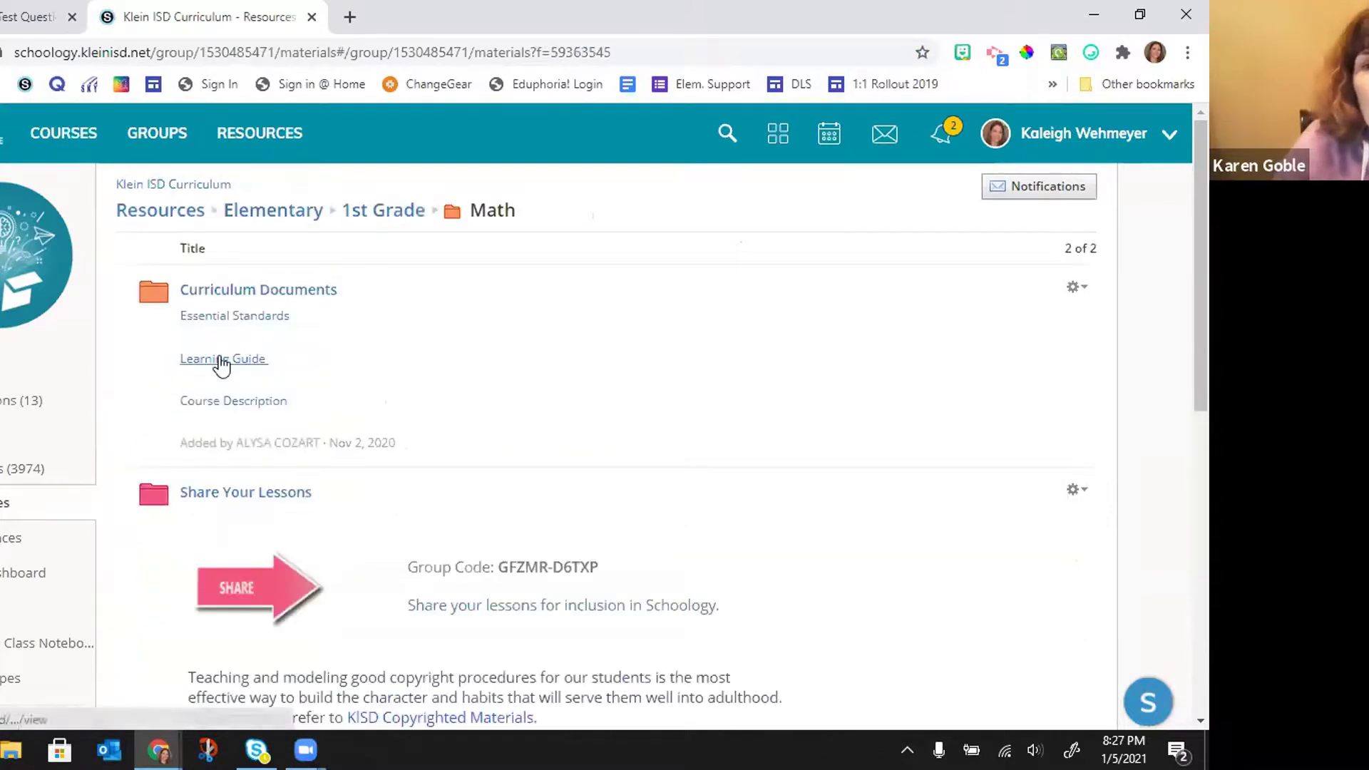
{"action": "scroll", "coordinate": [221, 363], "scroll_direction": "down", "scroll_amount": 1}
{"action": "left_click", "coordinate": [268, 199]}
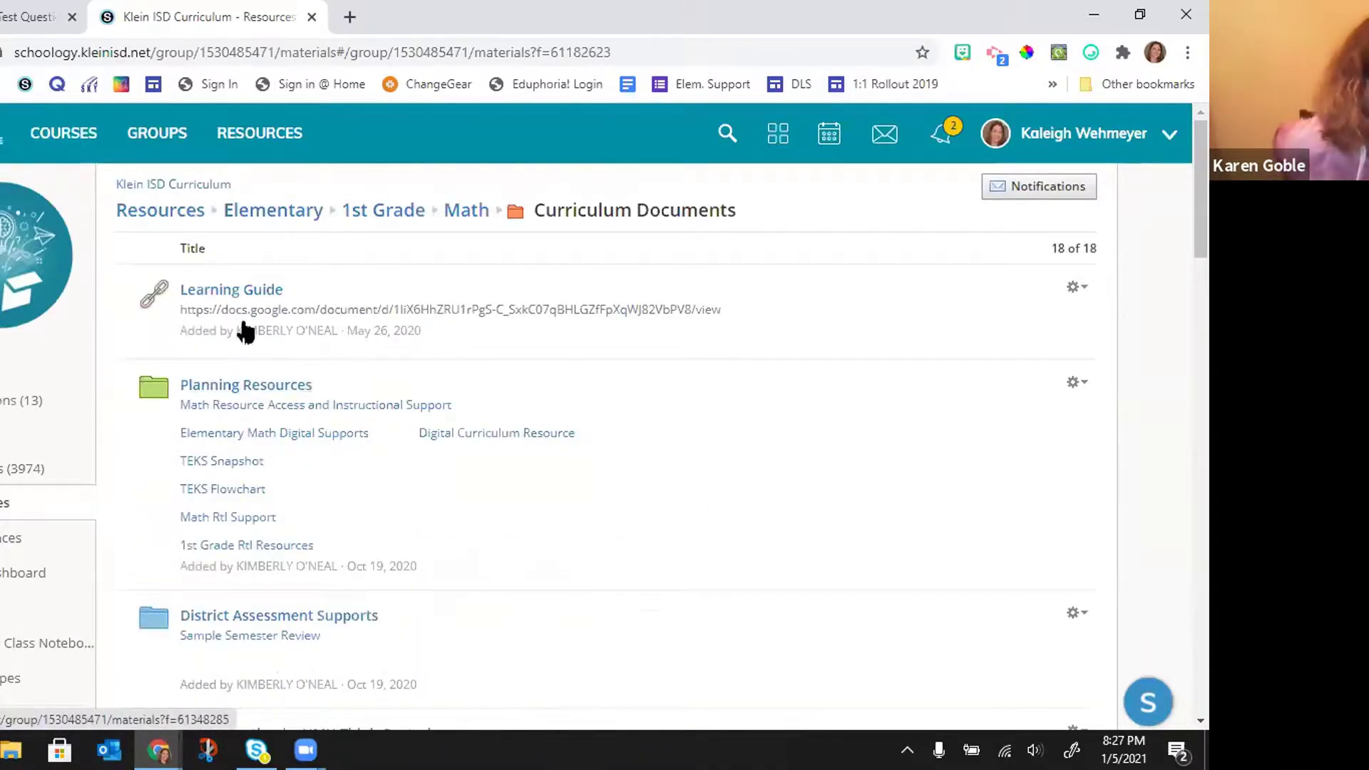
{"action": "left_click", "coordinate": [240, 290]}
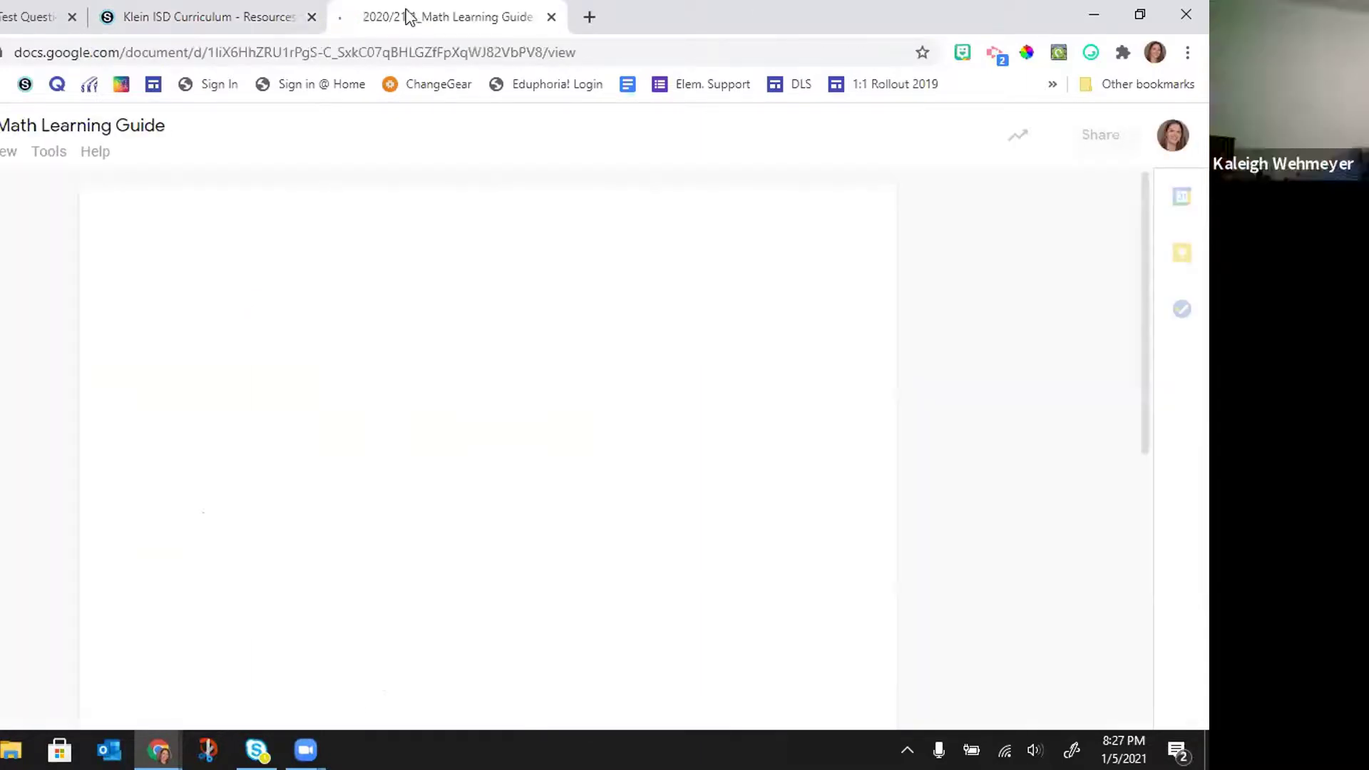
{"action": "left_click", "coordinate": [551, 17]}
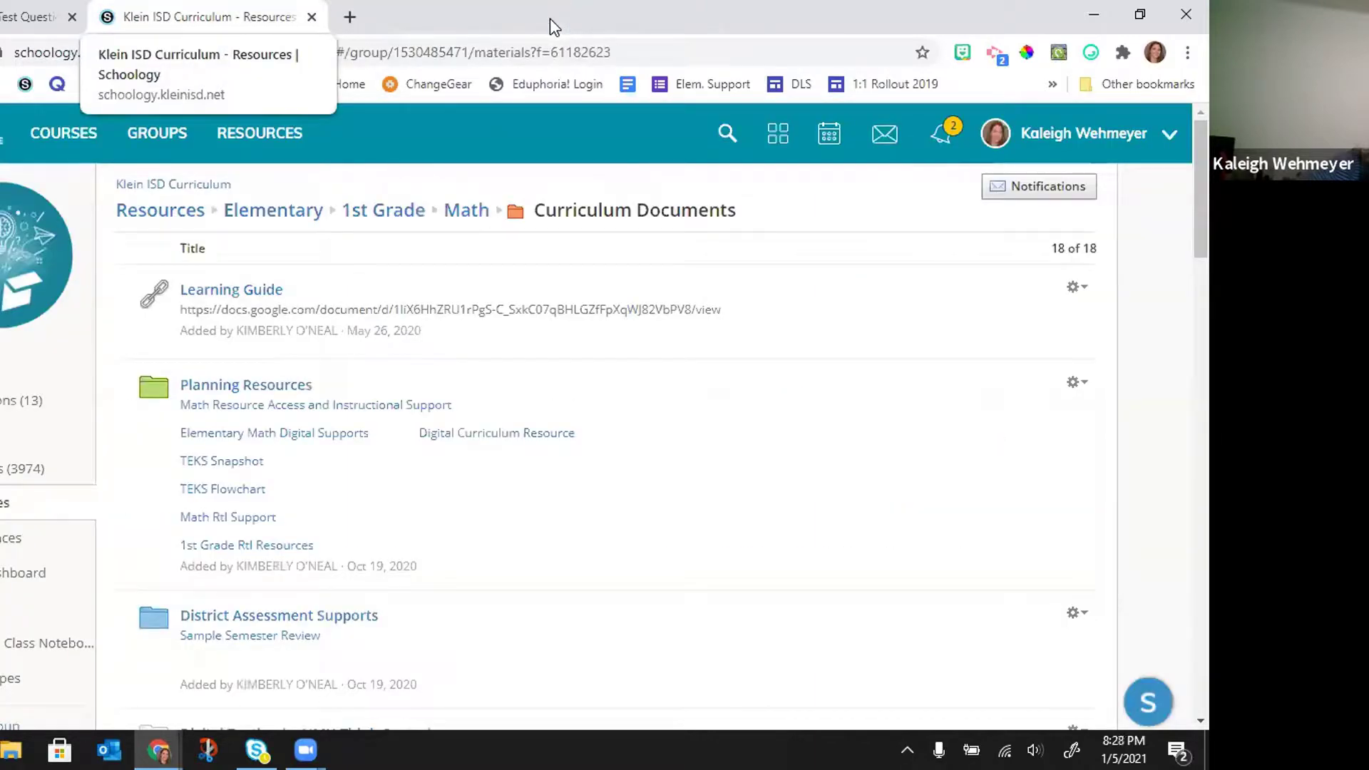
{"action": "left_click", "coordinate": [468, 214]}
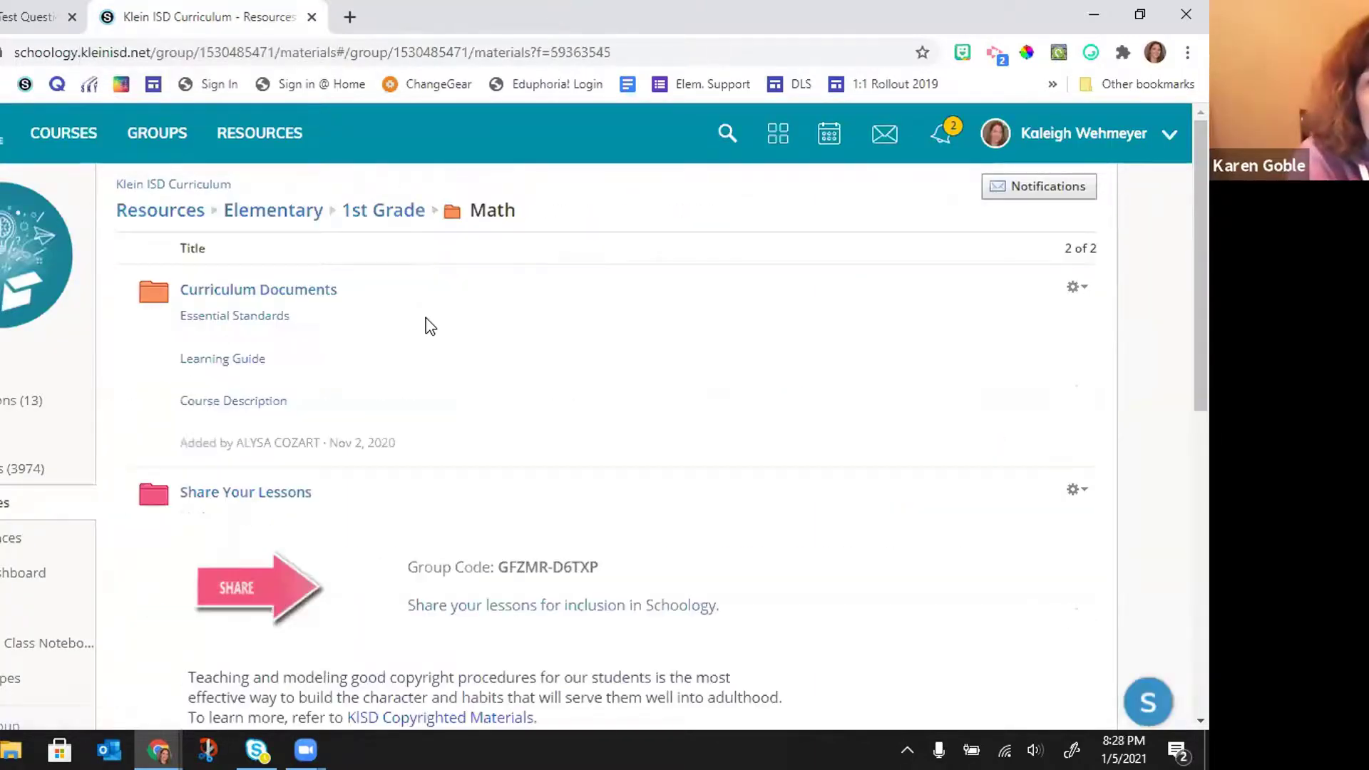
{"action": "left_click", "coordinate": [296, 287]}
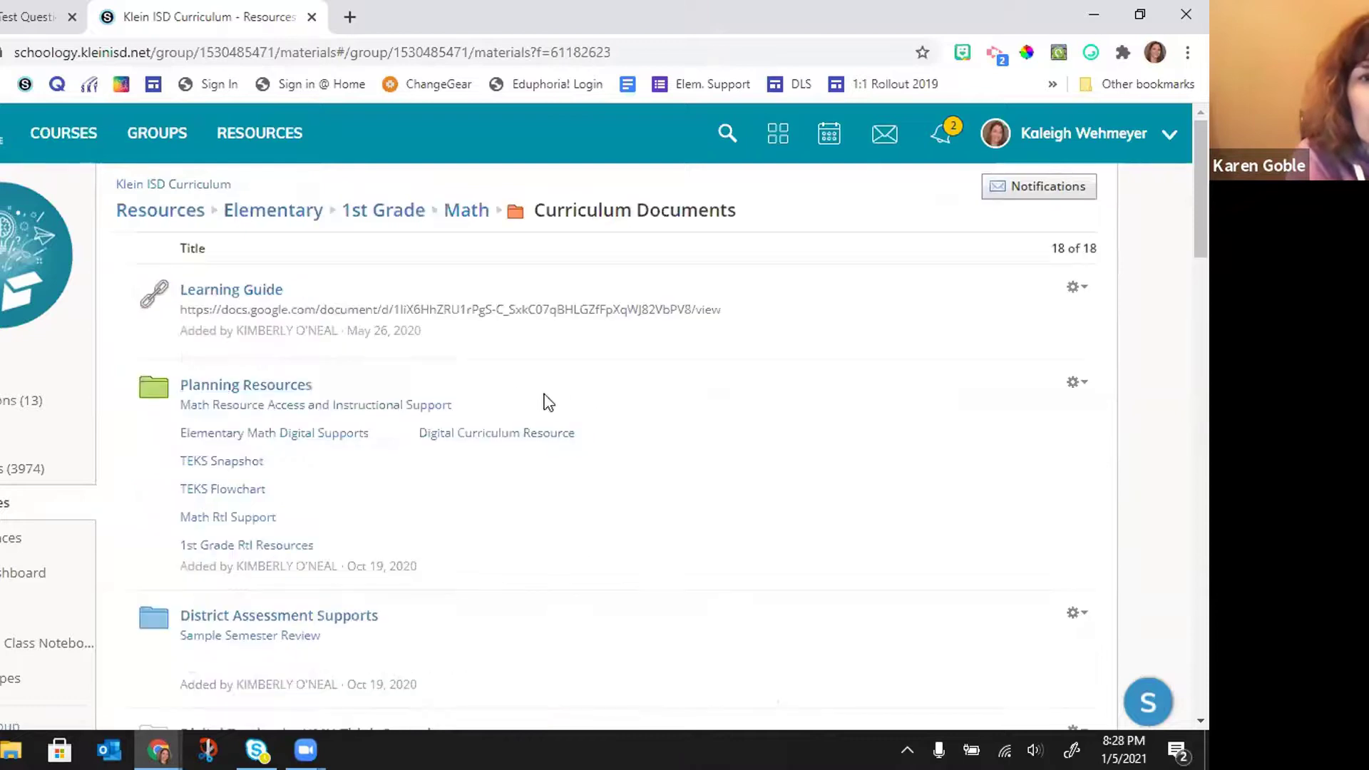
Step: Open the Evaluation for Learning folder inside 02.Number Patterns to 60
{"action": "scroll", "coordinate": [499, 398], "scroll_direction": "down", "scroll_amount": 6}
{"action": "left_click", "coordinate": [314, 492]}
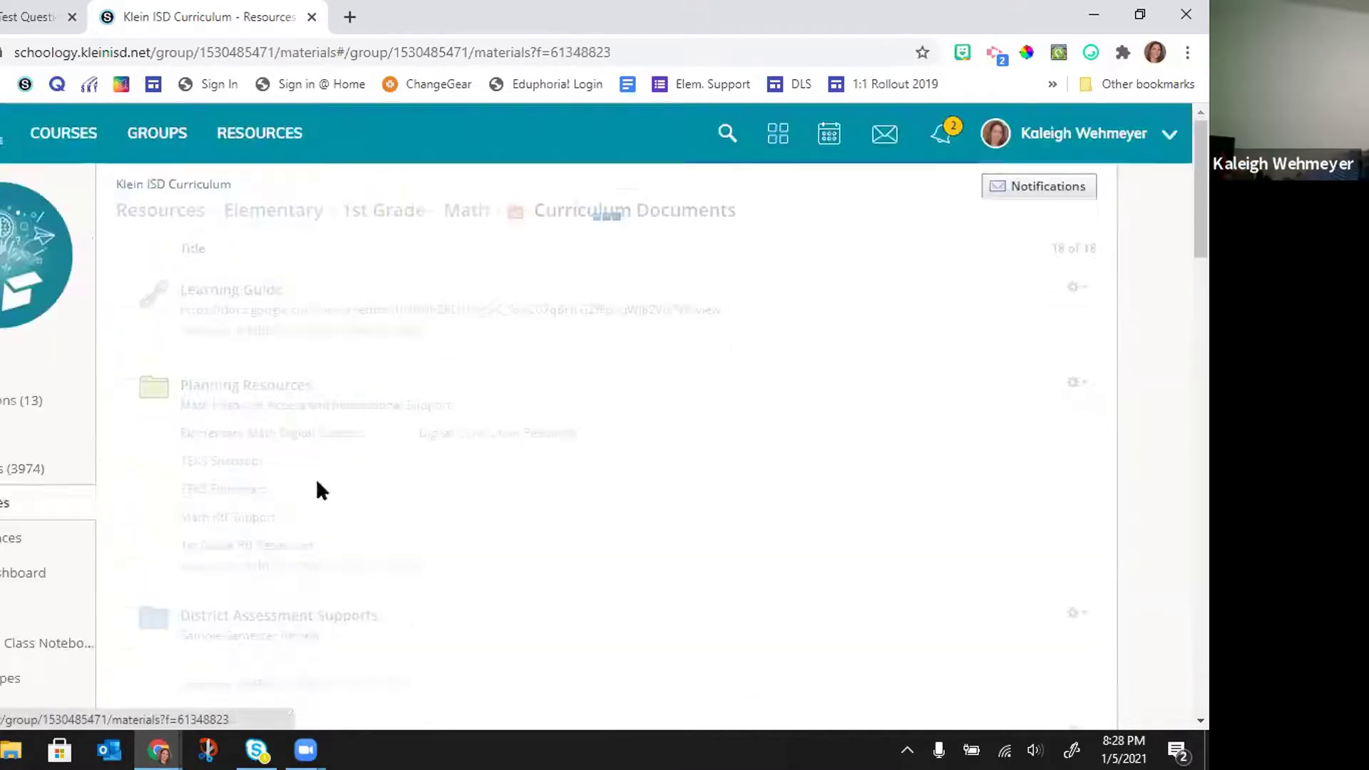
{"action": "scroll", "coordinate": [465, 382], "scroll_direction": "down", "scroll_amount": 2}
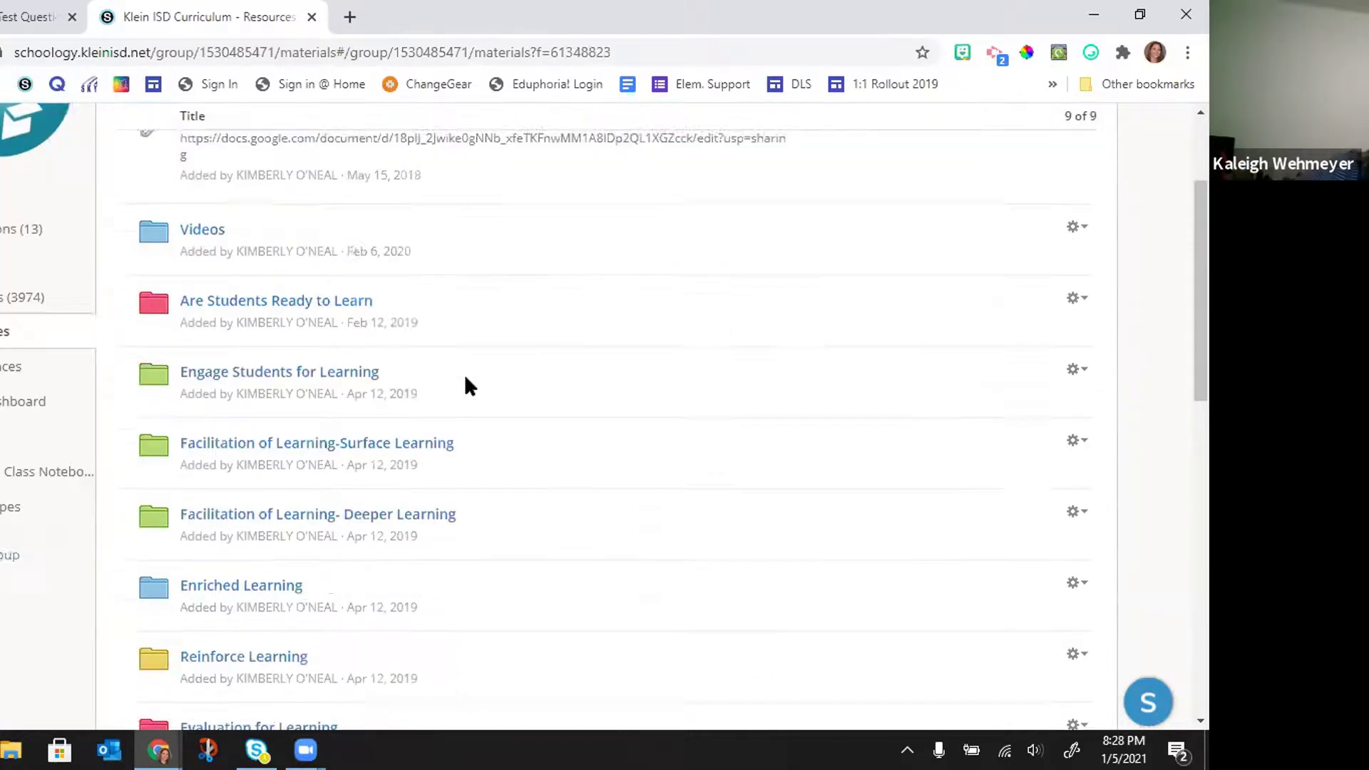
{"action": "scroll", "coordinate": [465, 378], "scroll_direction": "down", "scroll_amount": 5}
{"action": "left_click", "coordinate": [260, 396]}
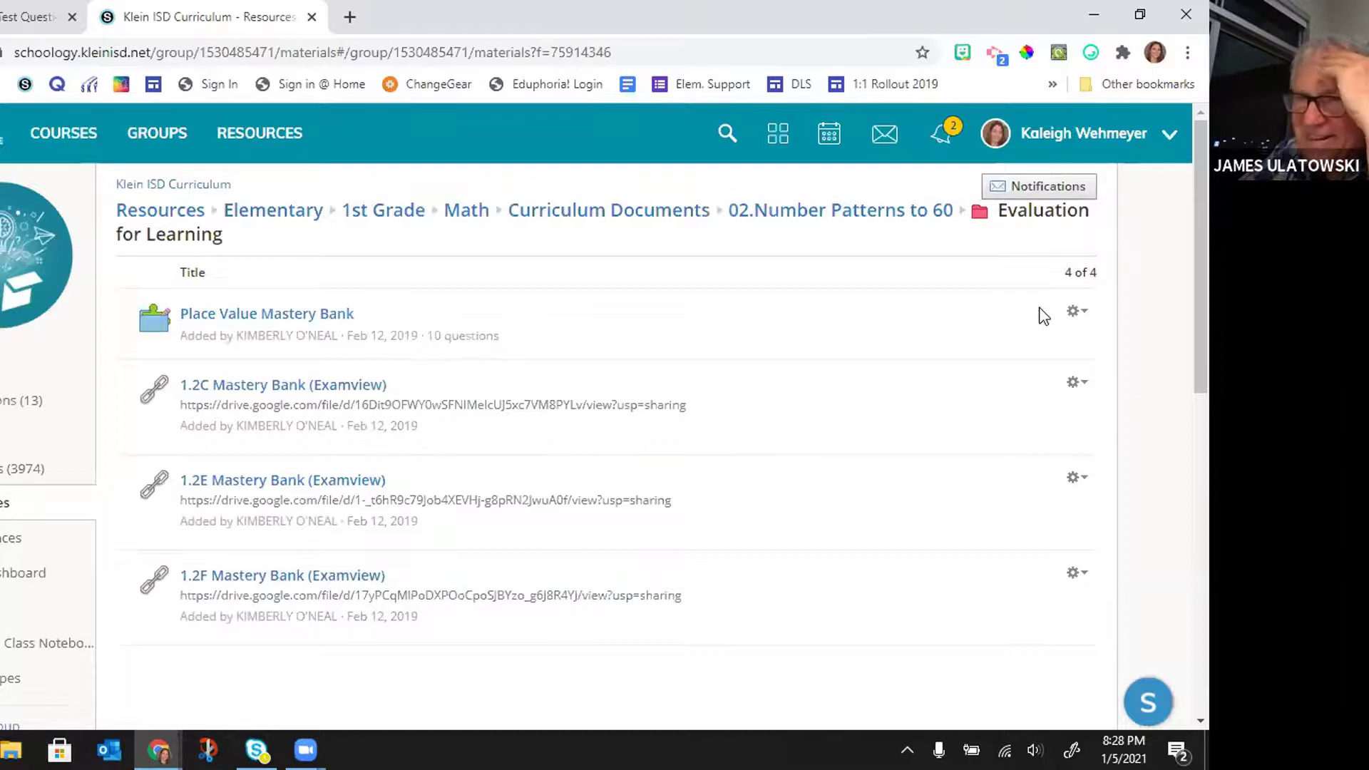
Step: Copy the Place Value Mastery Bank to the Home collection without a folder
{"action": "left_click", "coordinate": [1074, 311]}
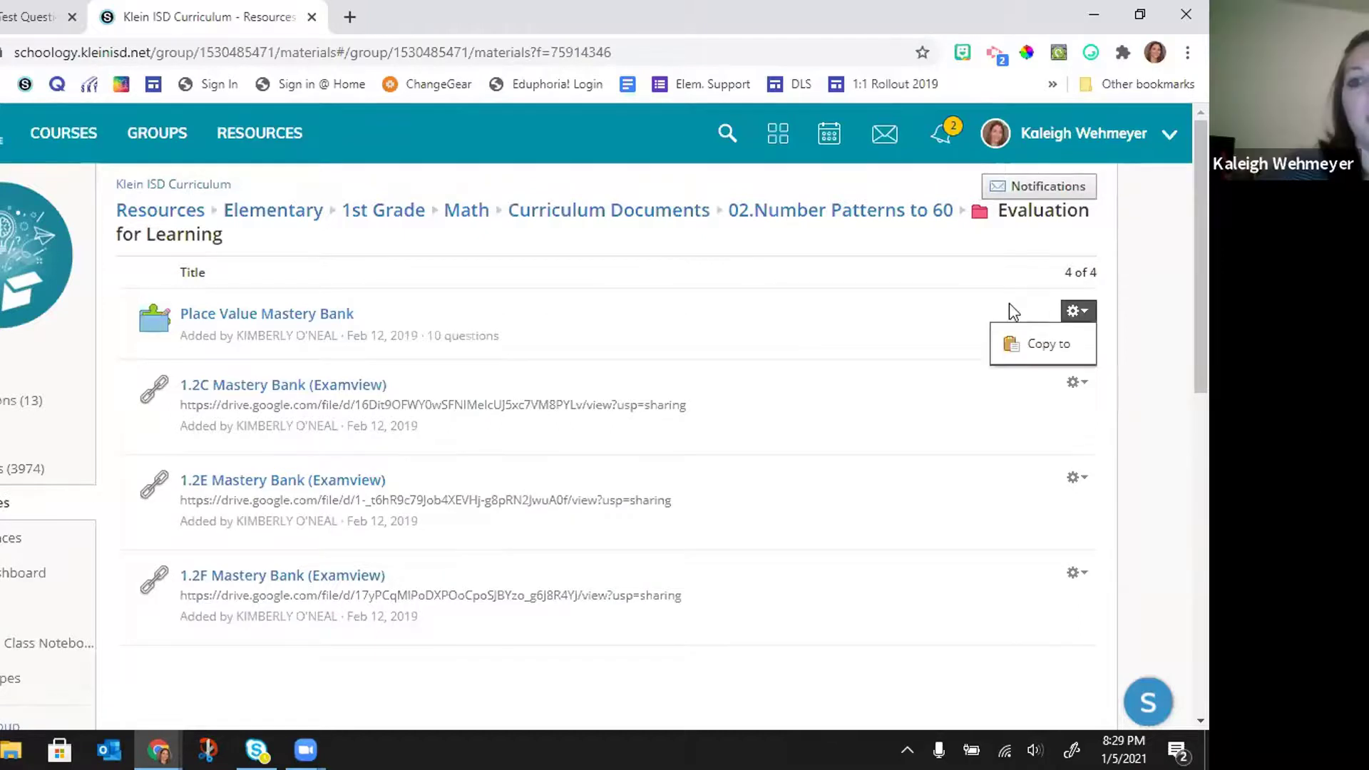
{"action": "left_click", "coordinate": [1036, 346]}
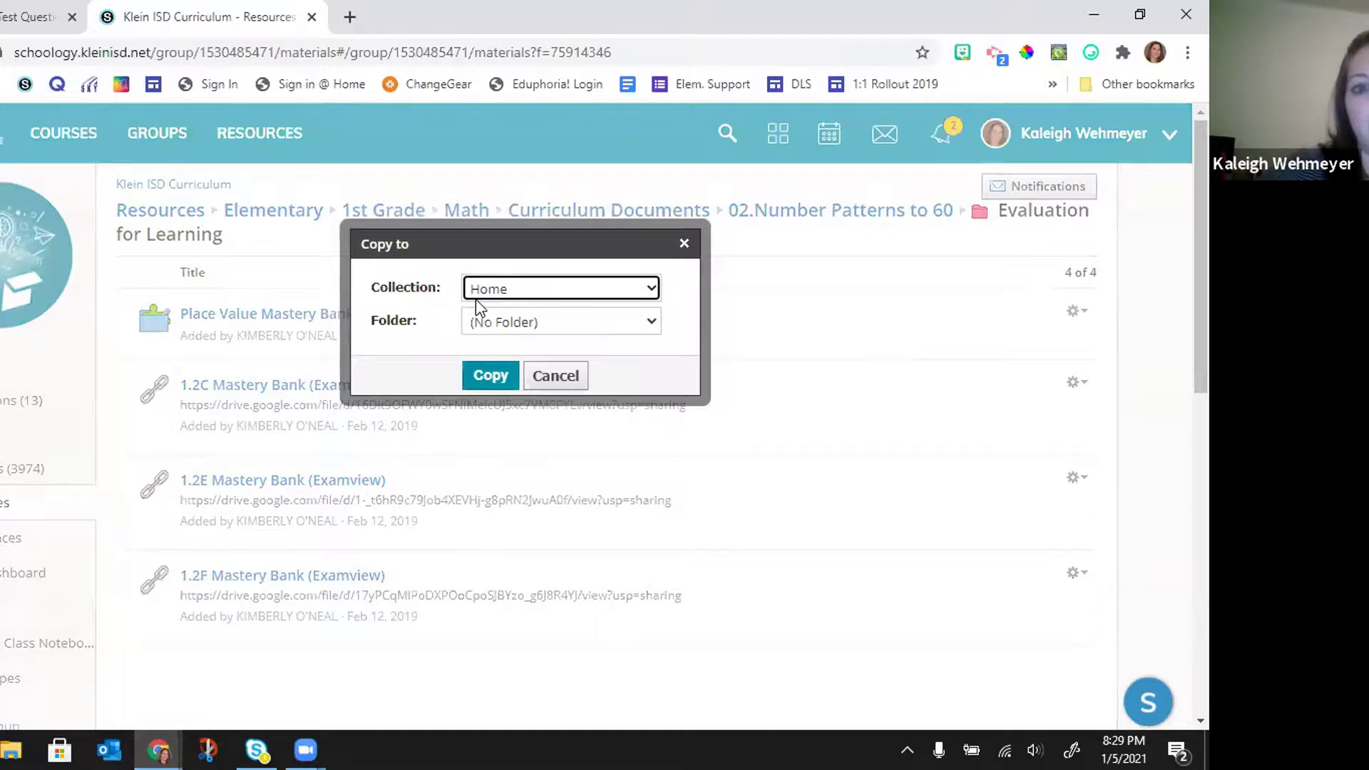
{"action": "left_click", "coordinate": [489, 376]}
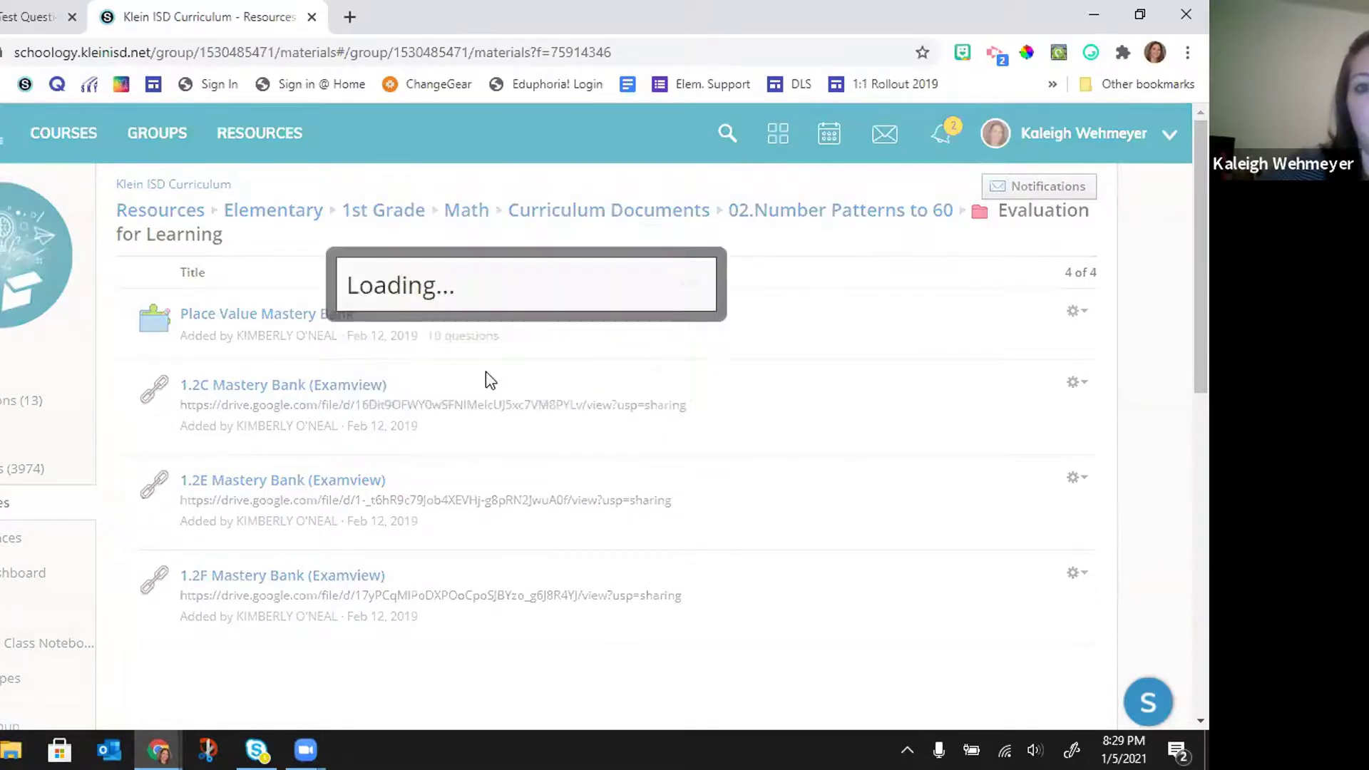
Step: Convert the copied Place Value Mastery Bank in the personal Home resources to an item bank in the Home collection, with no folder
{"action": "left_click", "coordinate": [275, 141]}
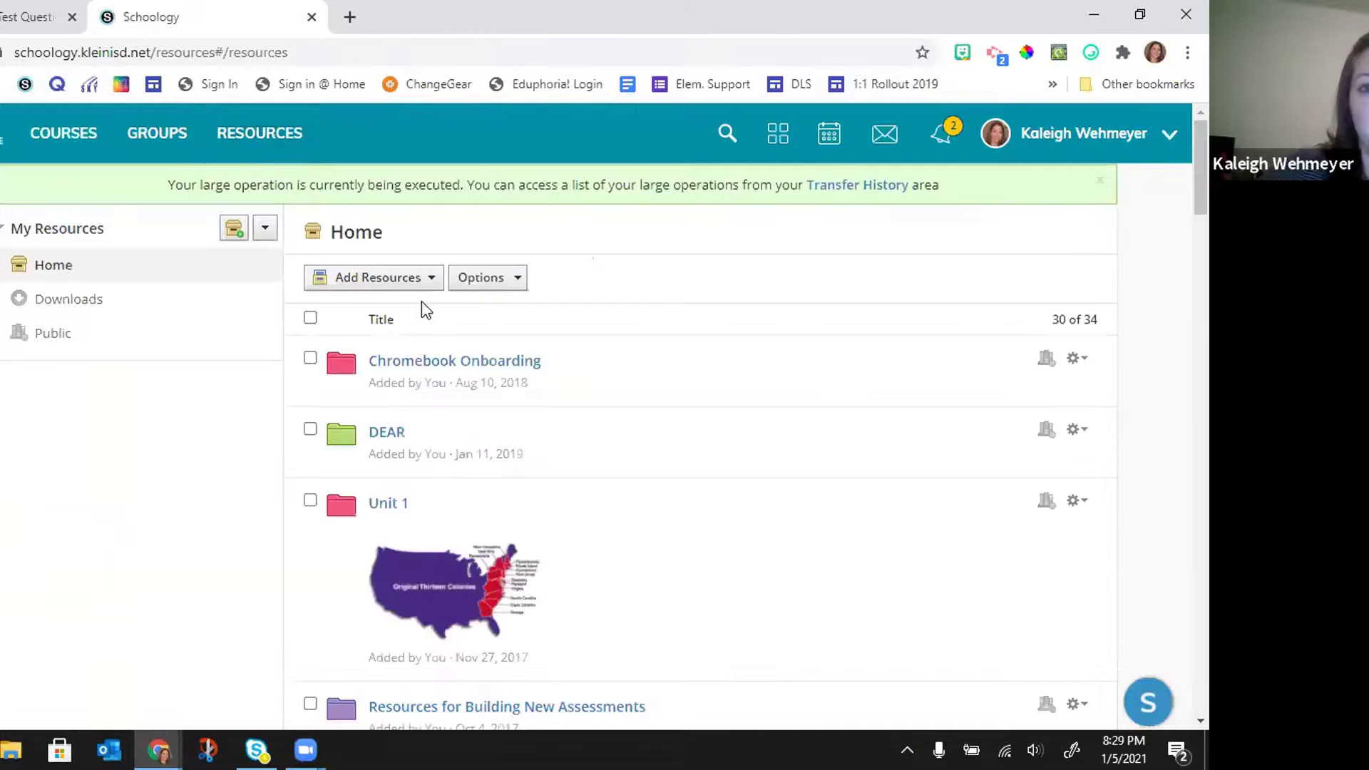
{"action": "scroll", "coordinate": [422, 306], "scroll_direction": "down", "scroll_amount": 15}
{"action": "scroll", "coordinate": [423, 298], "scroll_direction": "down", "scroll_amount": 10}
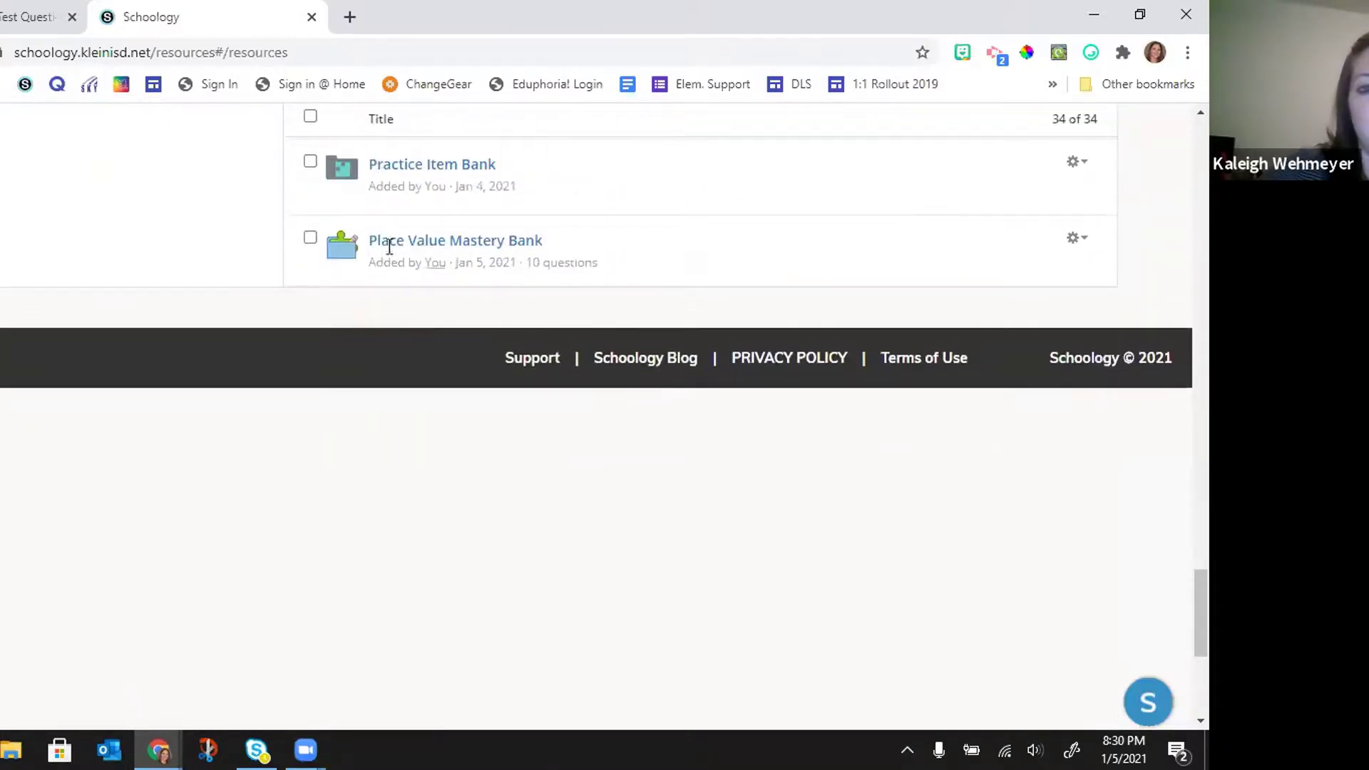
{"action": "left_click", "coordinate": [1073, 240]}
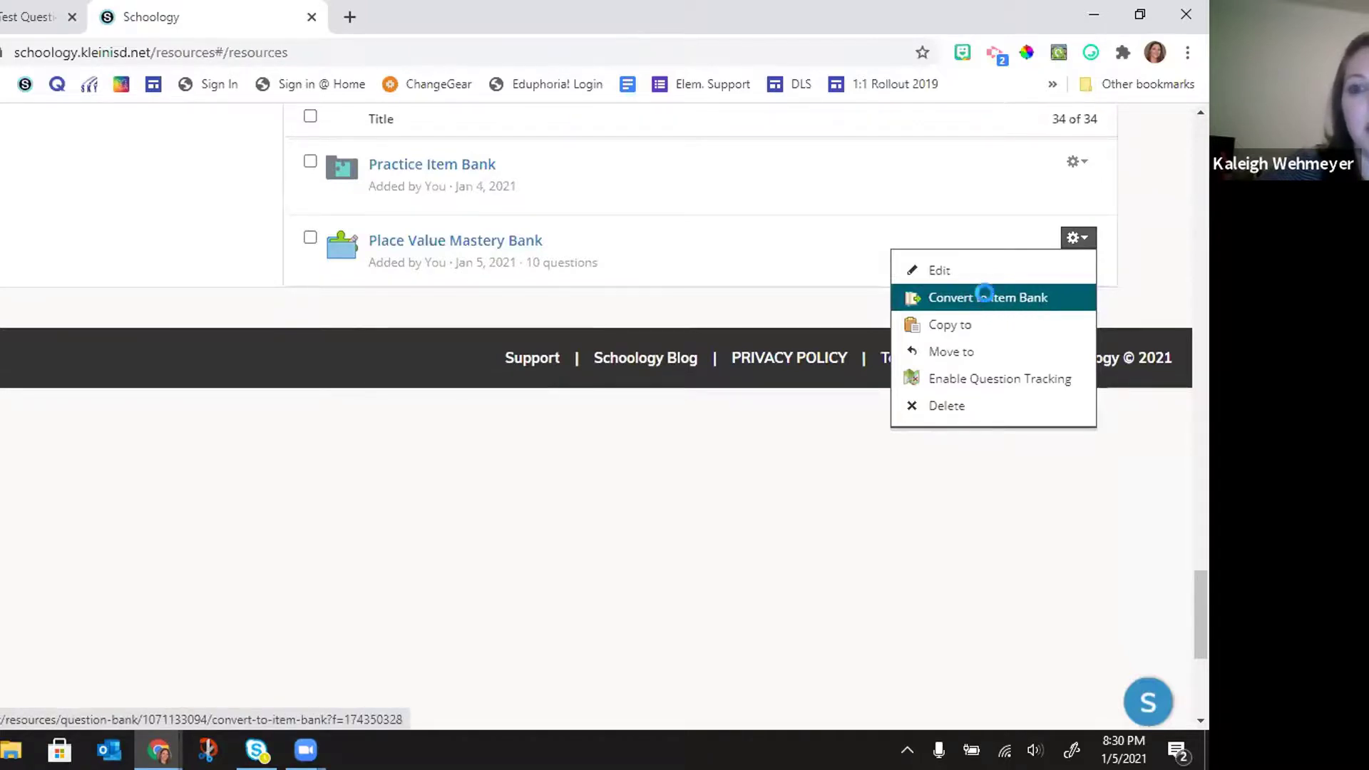
{"action": "left_click", "coordinate": [981, 299]}
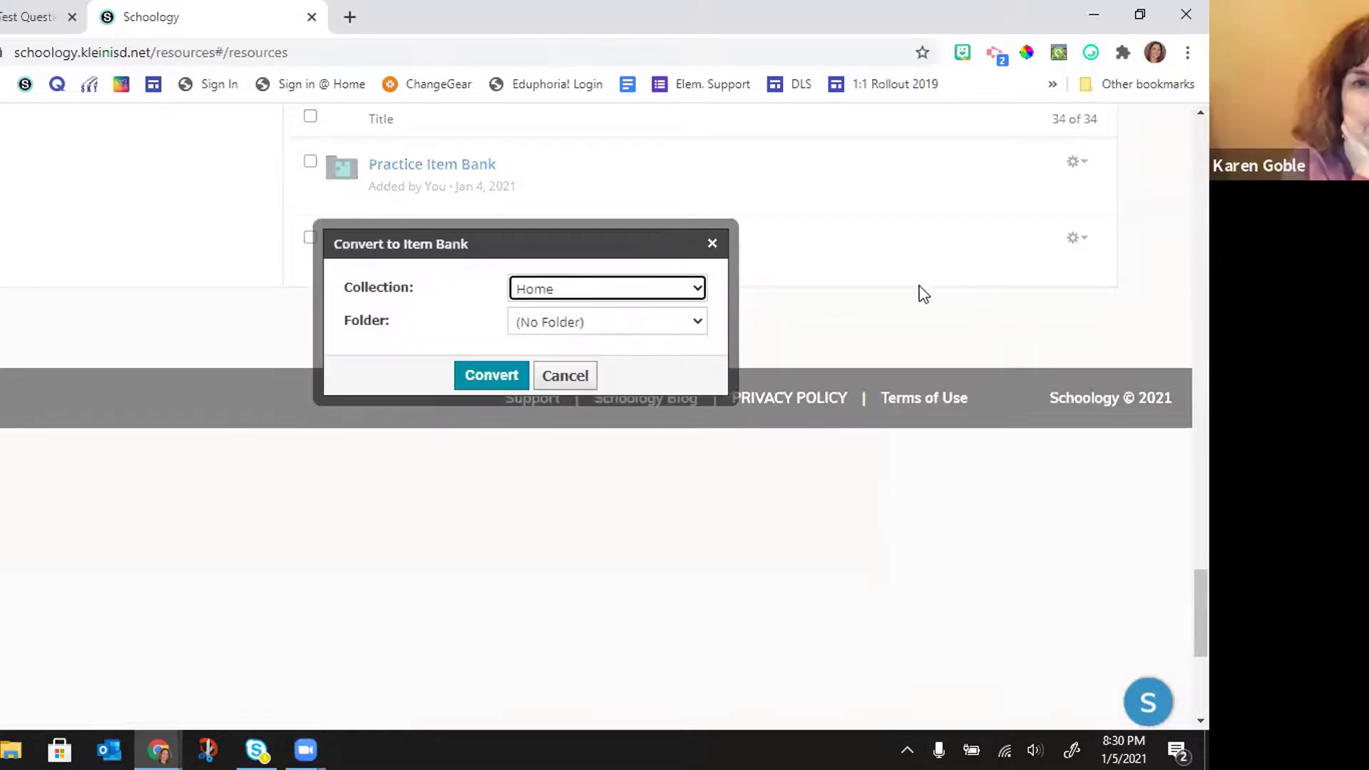
{"action": "left_click", "coordinate": [492, 376]}
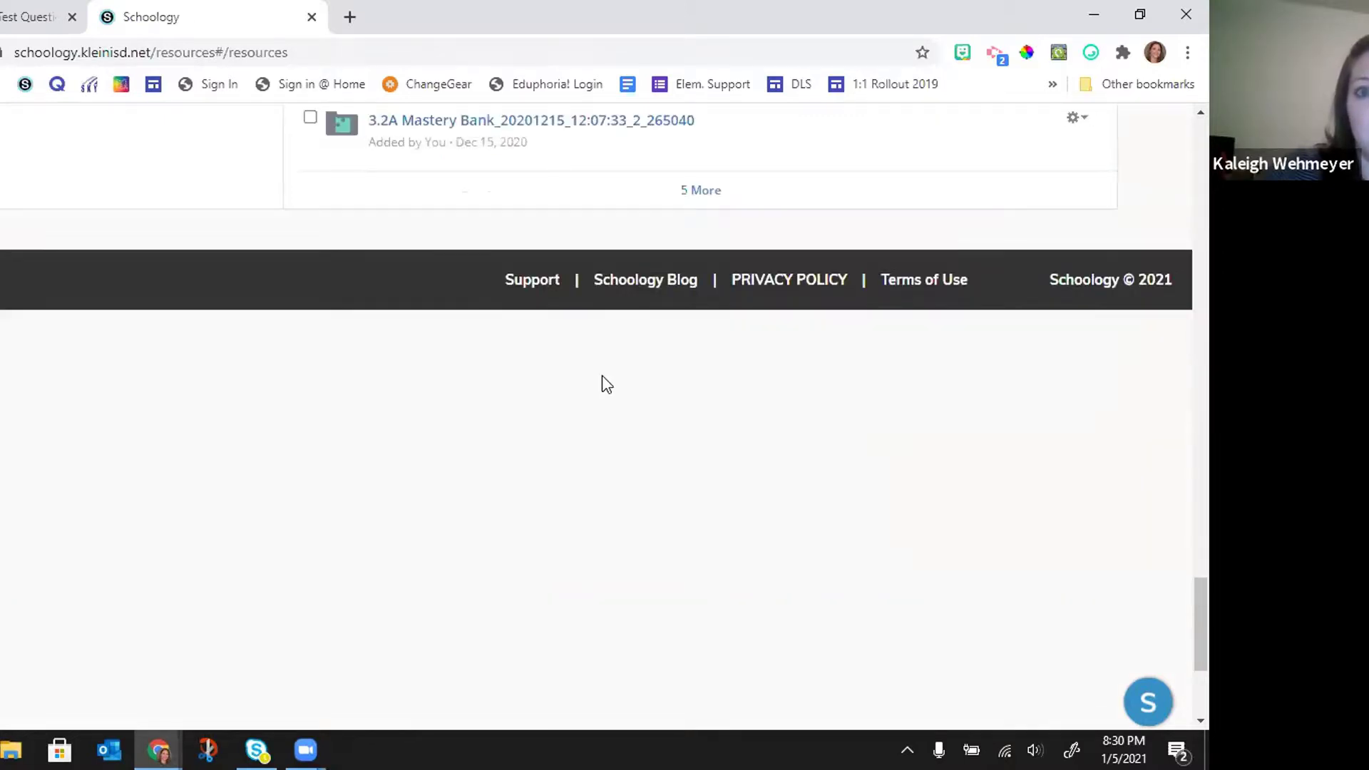
Step: Reload the Home resources and check the end of the list for the converted Place Value Mastery Bank
{"action": "scroll", "coordinate": [553, 418], "scroll_direction": "up", "scroll_amount": 20}
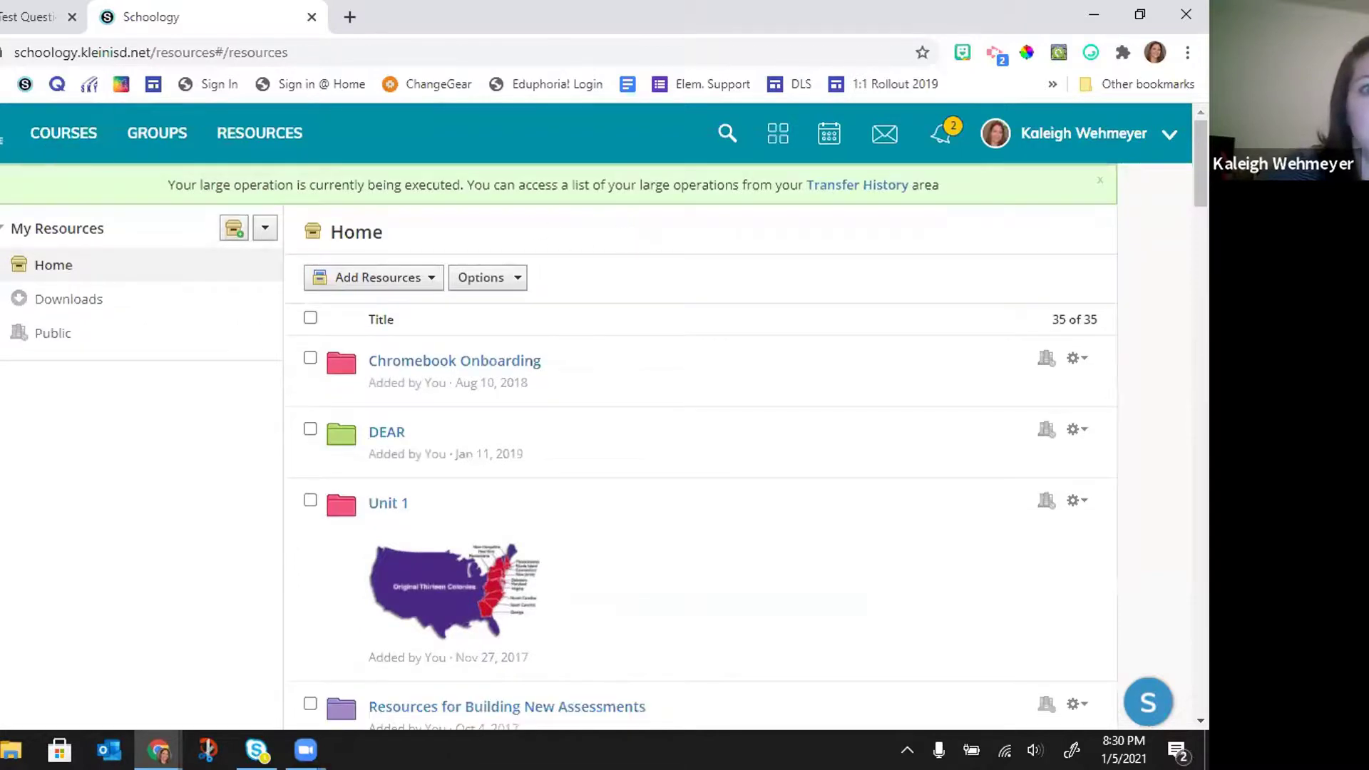
{"action": "key", "text": "F5"}
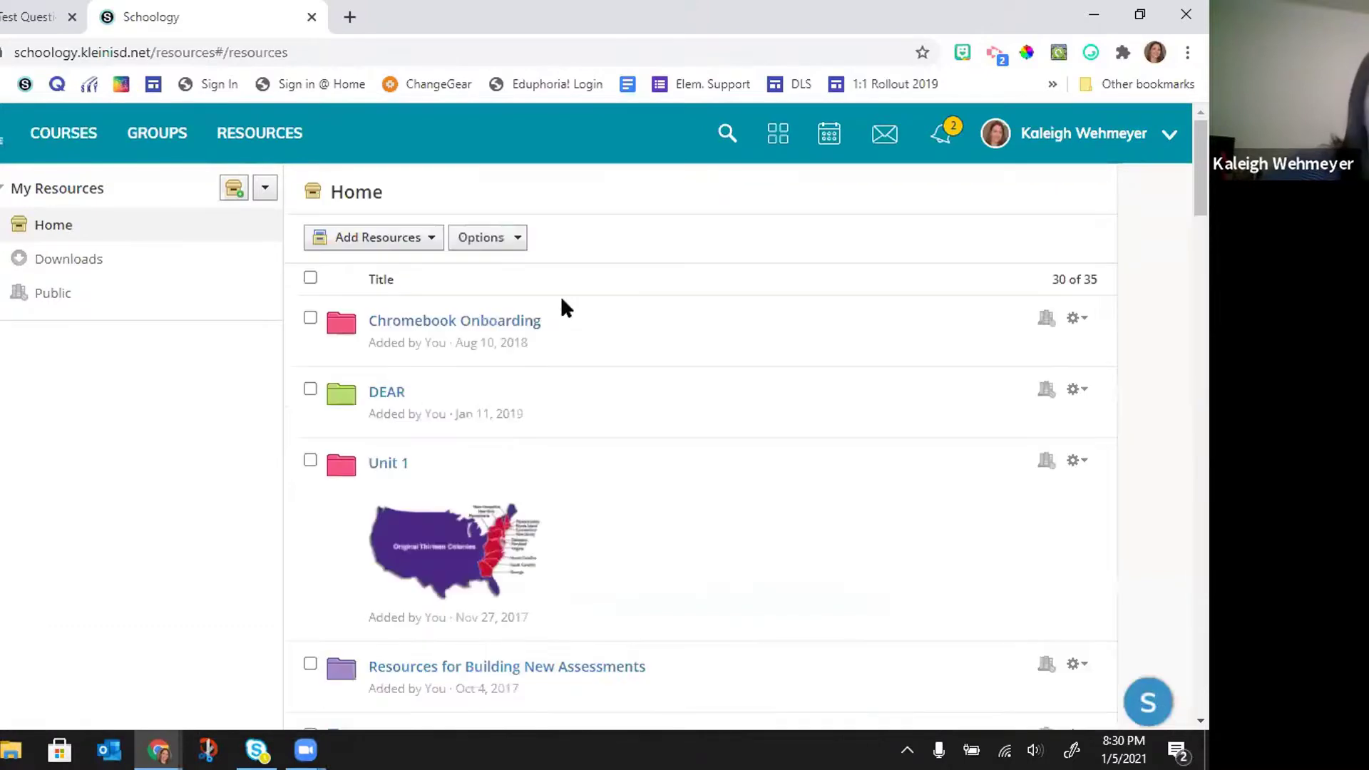
{"action": "scroll", "coordinate": [564, 317], "scroll_direction": "down", "scroll_amount": 20}
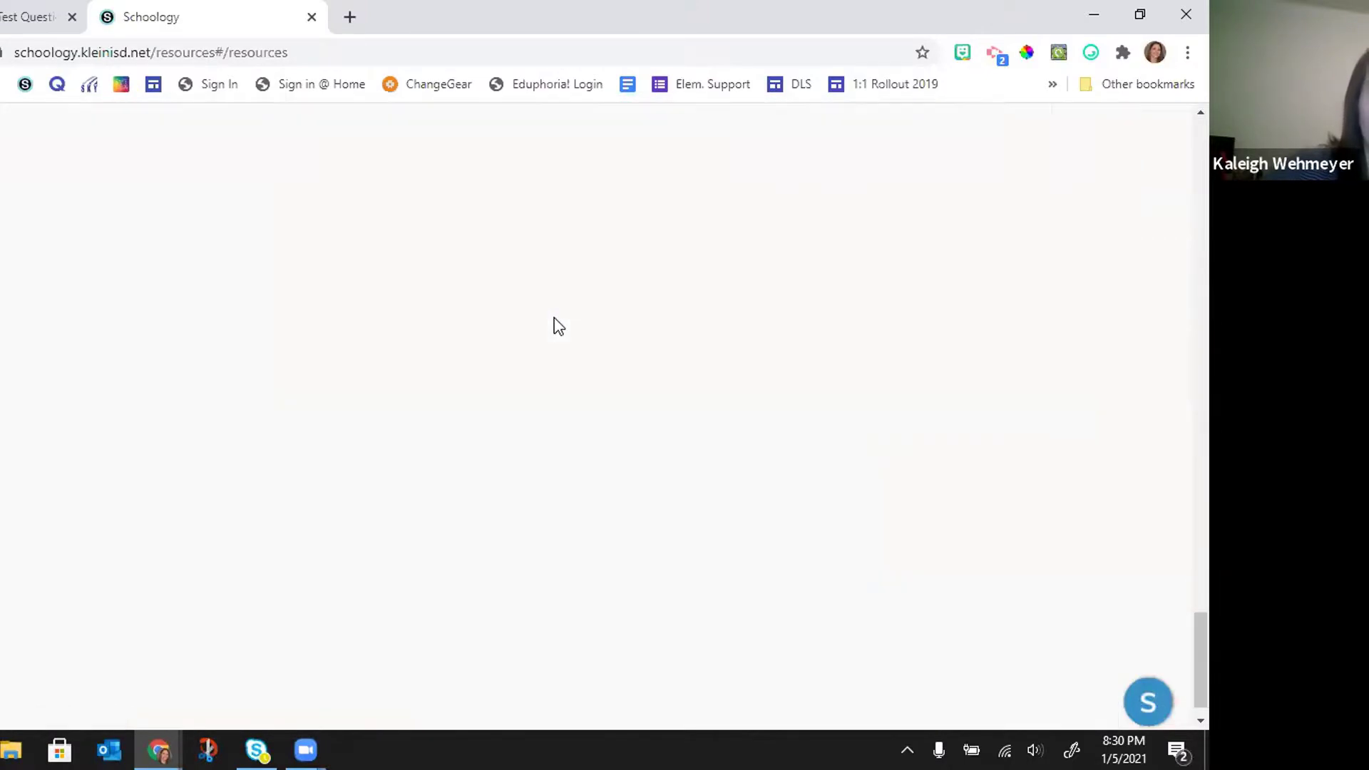
{"action": "scroll", "coordinate": [553, 324], "scroll_direction": "up", "scroll_amount": 3}
{"action": "scroll", "coordinate": [553, 323], "scroll_direction": "down", "scroll_amount": 1}
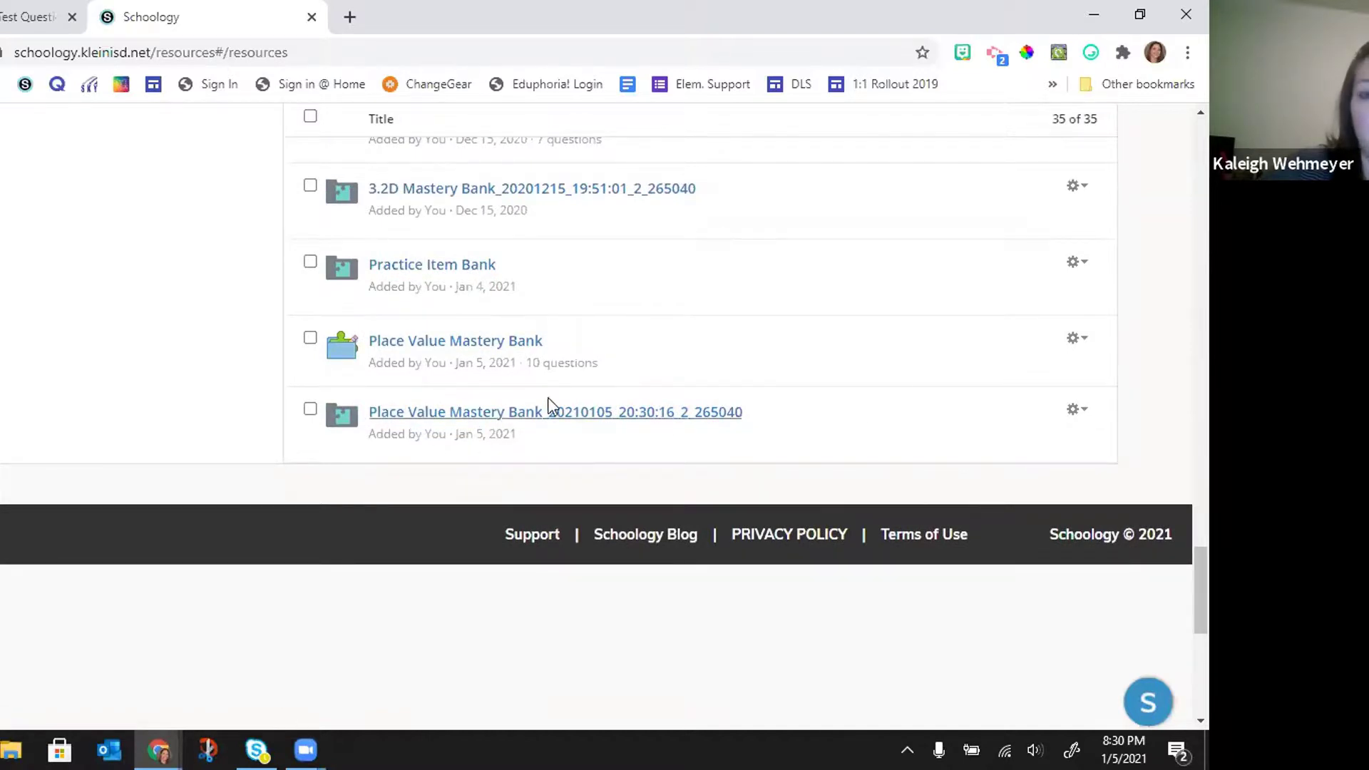
Step: Open the signed-in teacher's own Practice course with the Social Studies banner
{"action": "scroll", "coordinate": [517, 413], "scroll_direction": "up", "scroll_amount": 20}
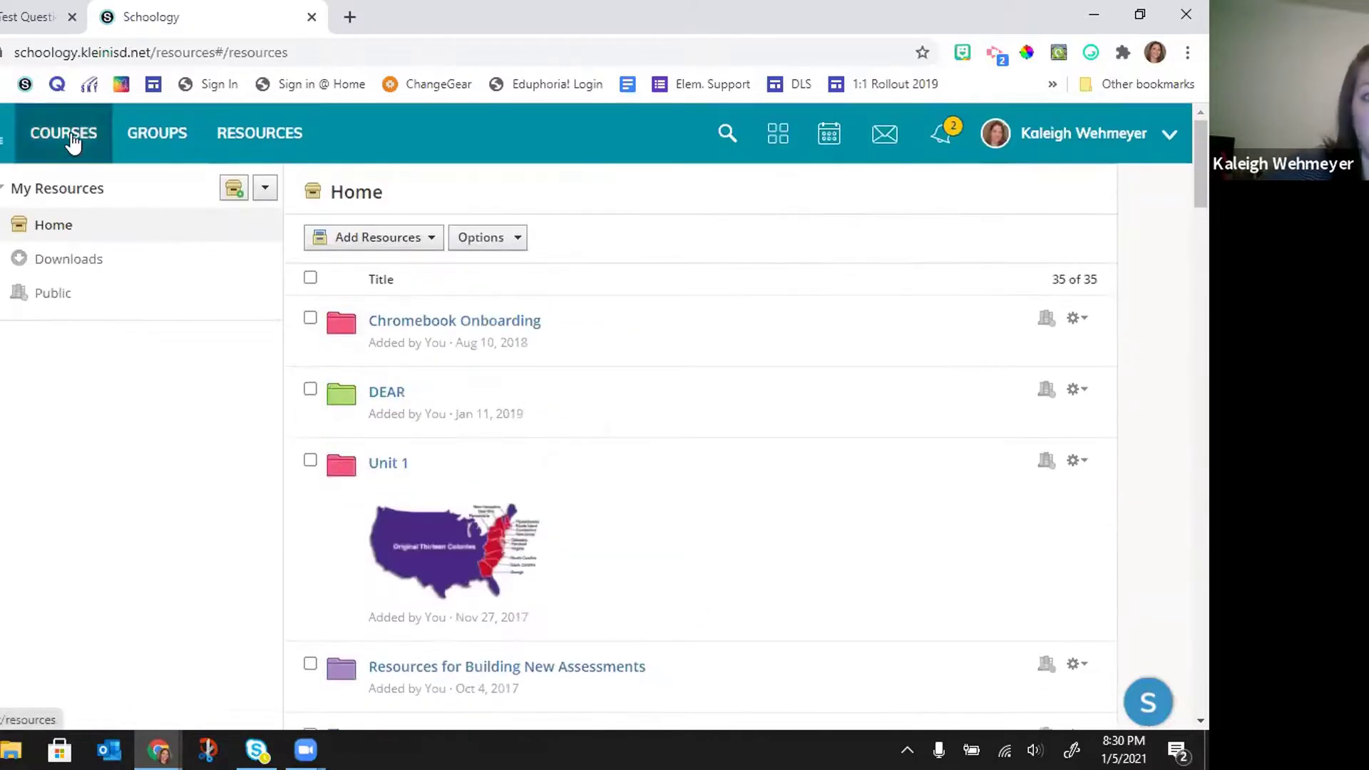
{"action": "left_click", "coordinate": [72, 141]}
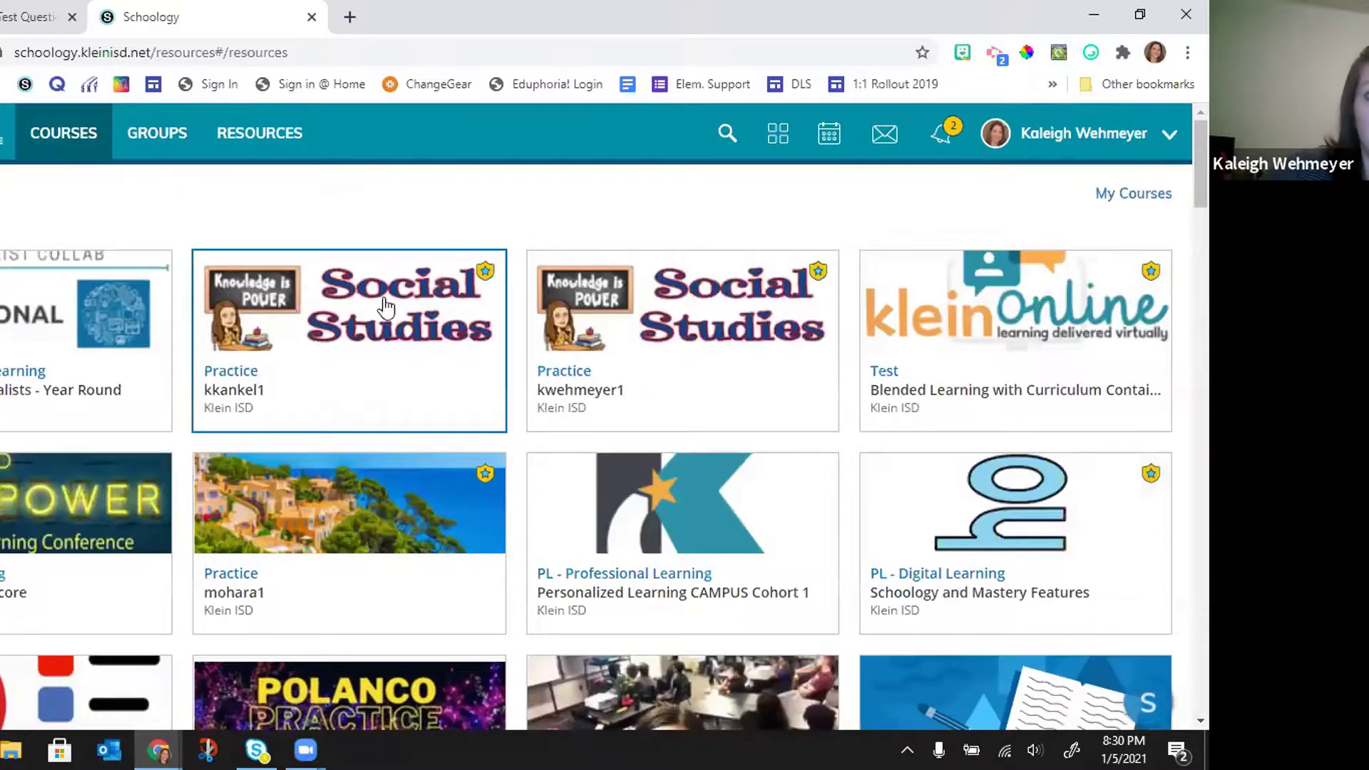
{"action": "left_click", "coordinate": [700, 348]}
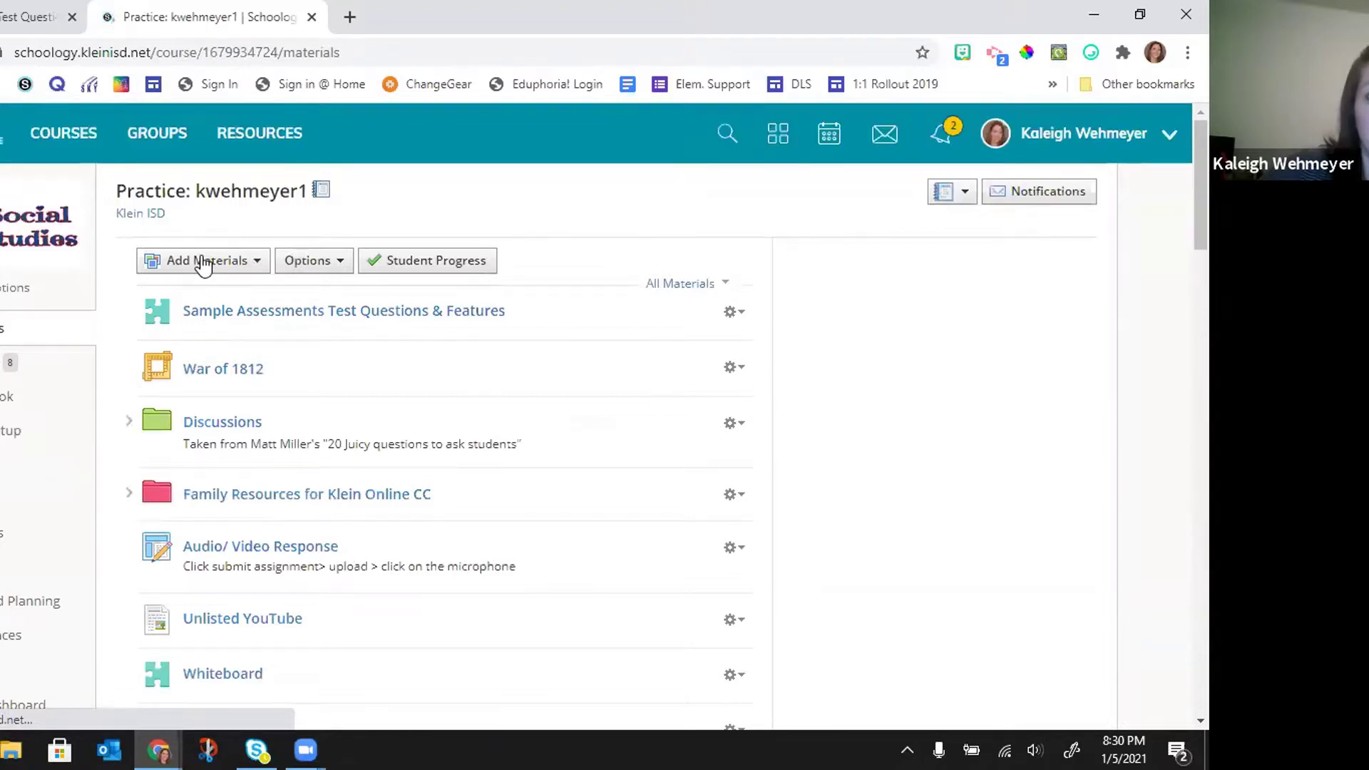
Step: Create an assessment named "assessment" in the course with the category (Ungraded), and open its question editor
{"action": "left_click", "coordinate": [205, 264]}
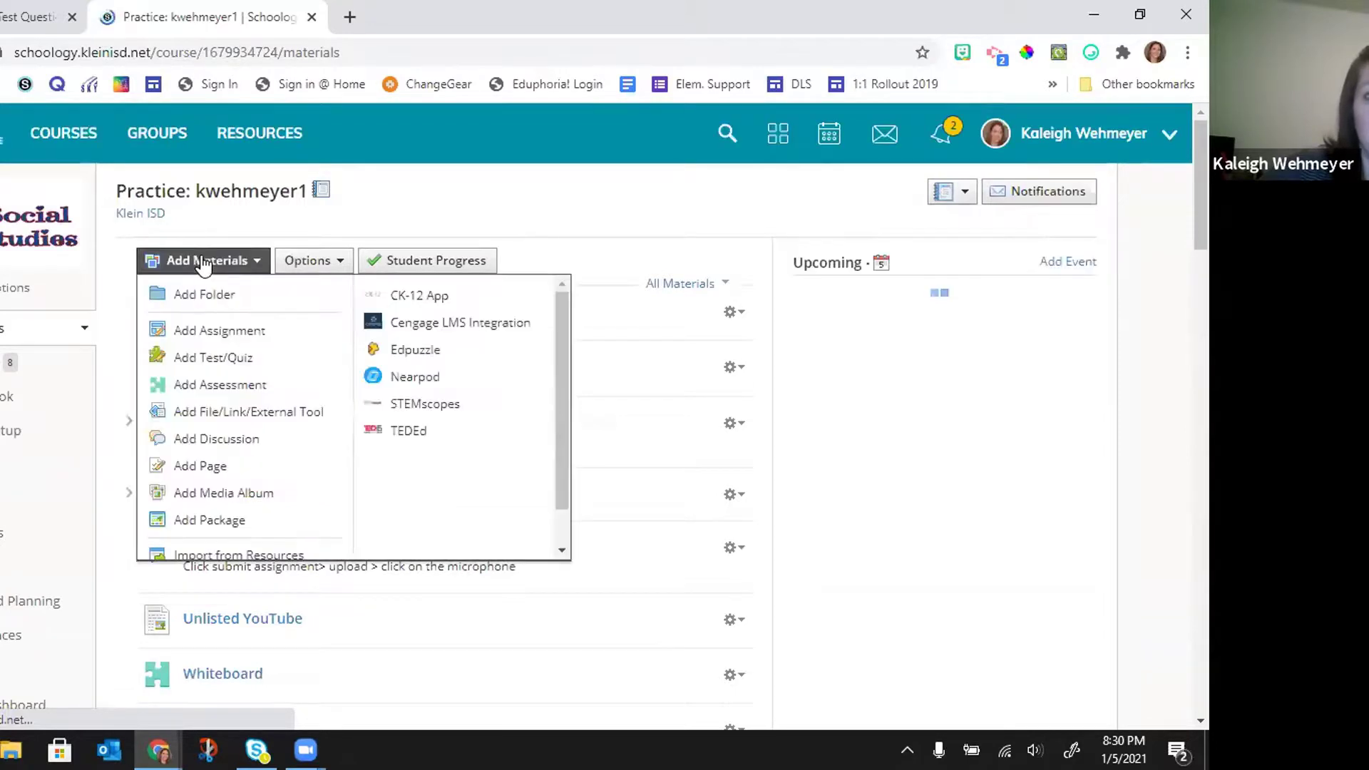
{"action": "left_click", "coordinate": [219, 385]}
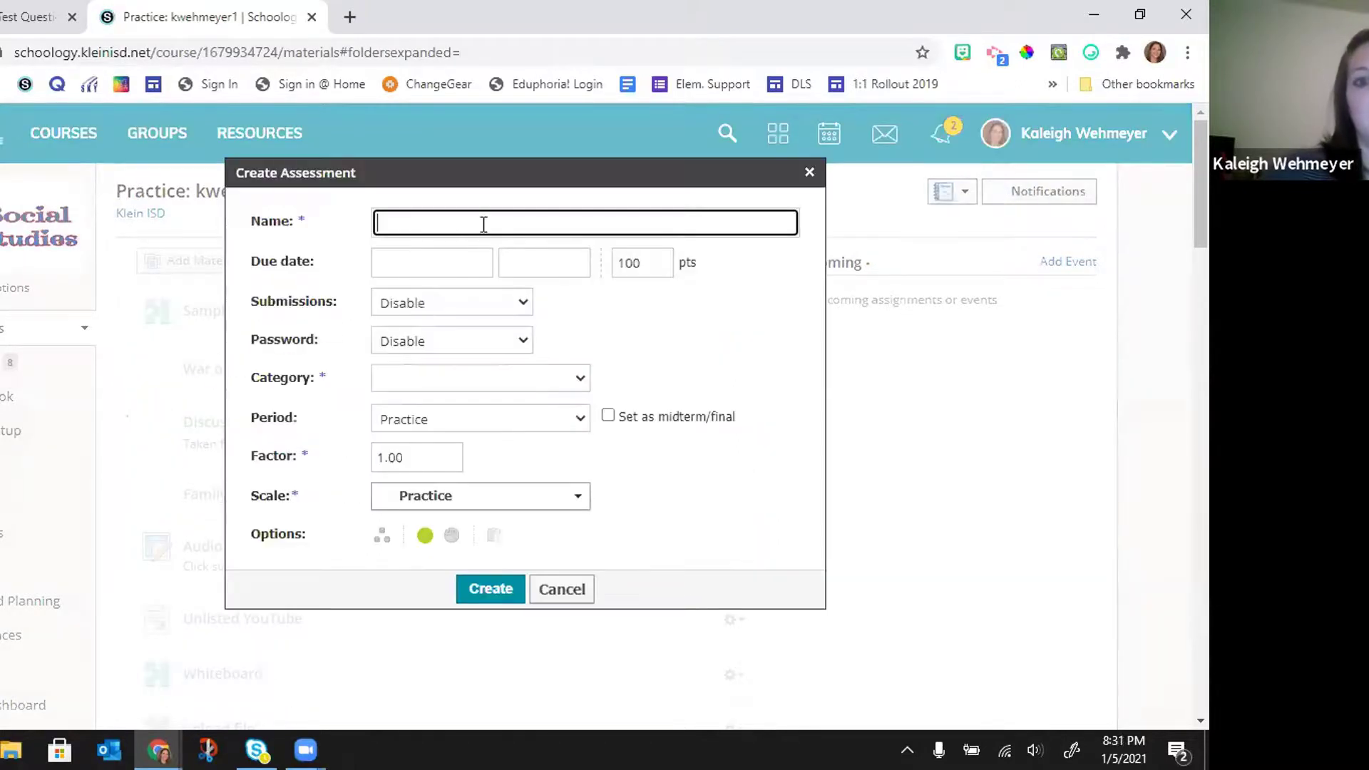
{"action": "left_click", "coordinate": [483, 225]}
{"action": "type", "text": "ass"}
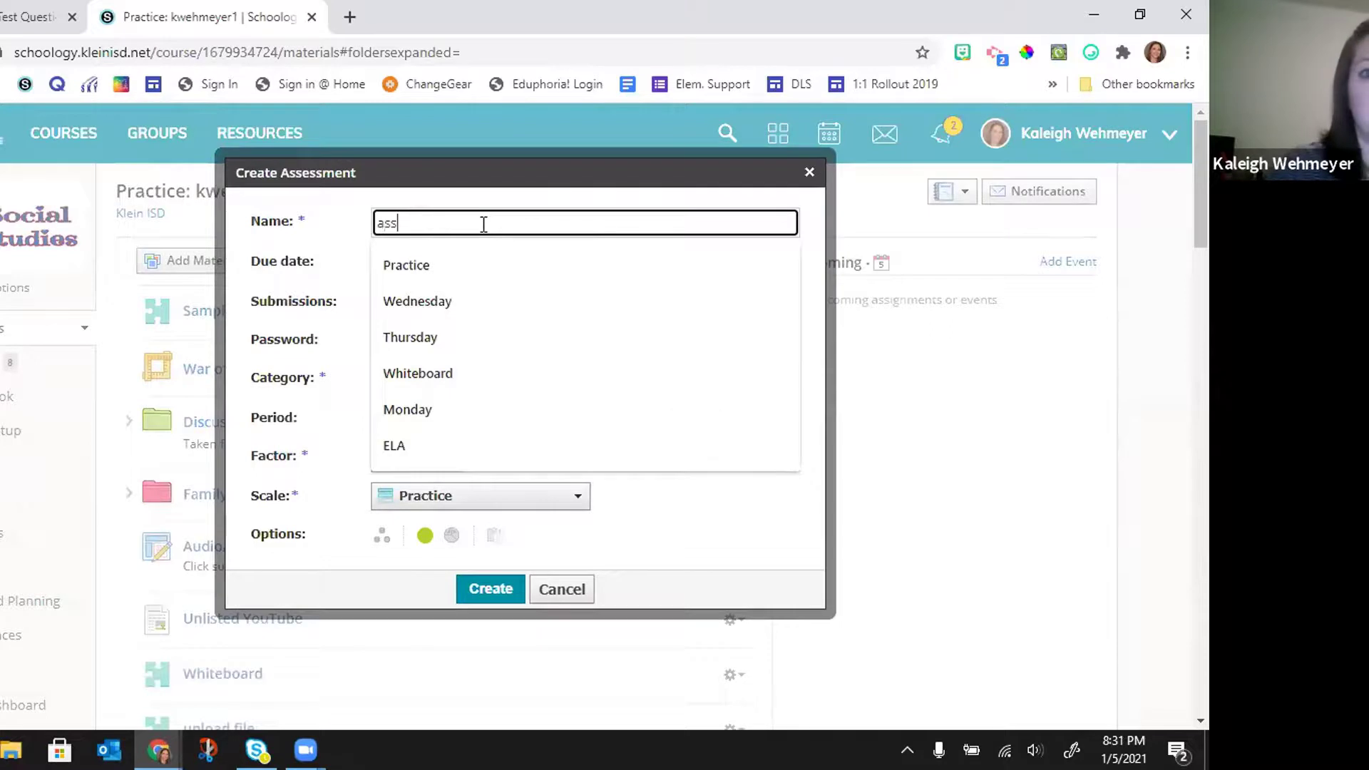
{"action": "type", "text": "essment"}
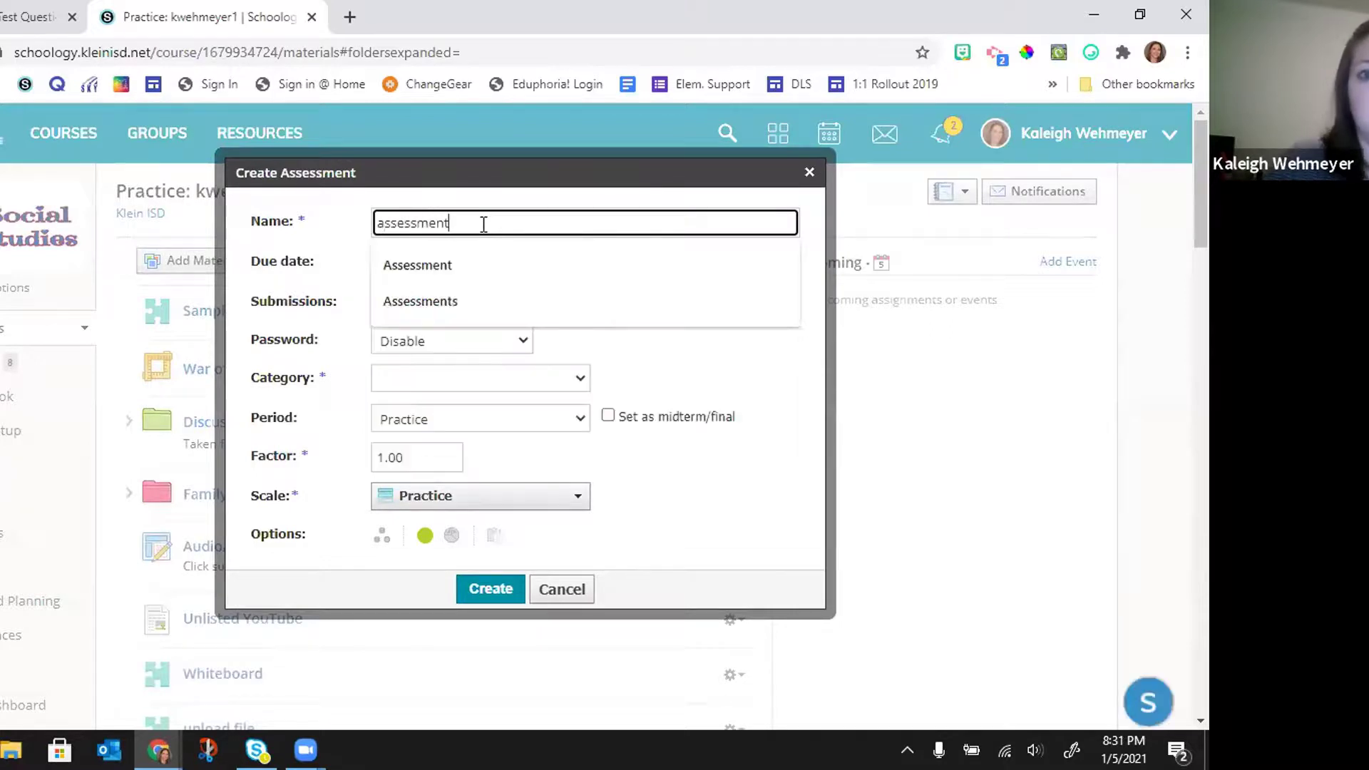
{"action": "left_click", "coordinate": [753, 373]}
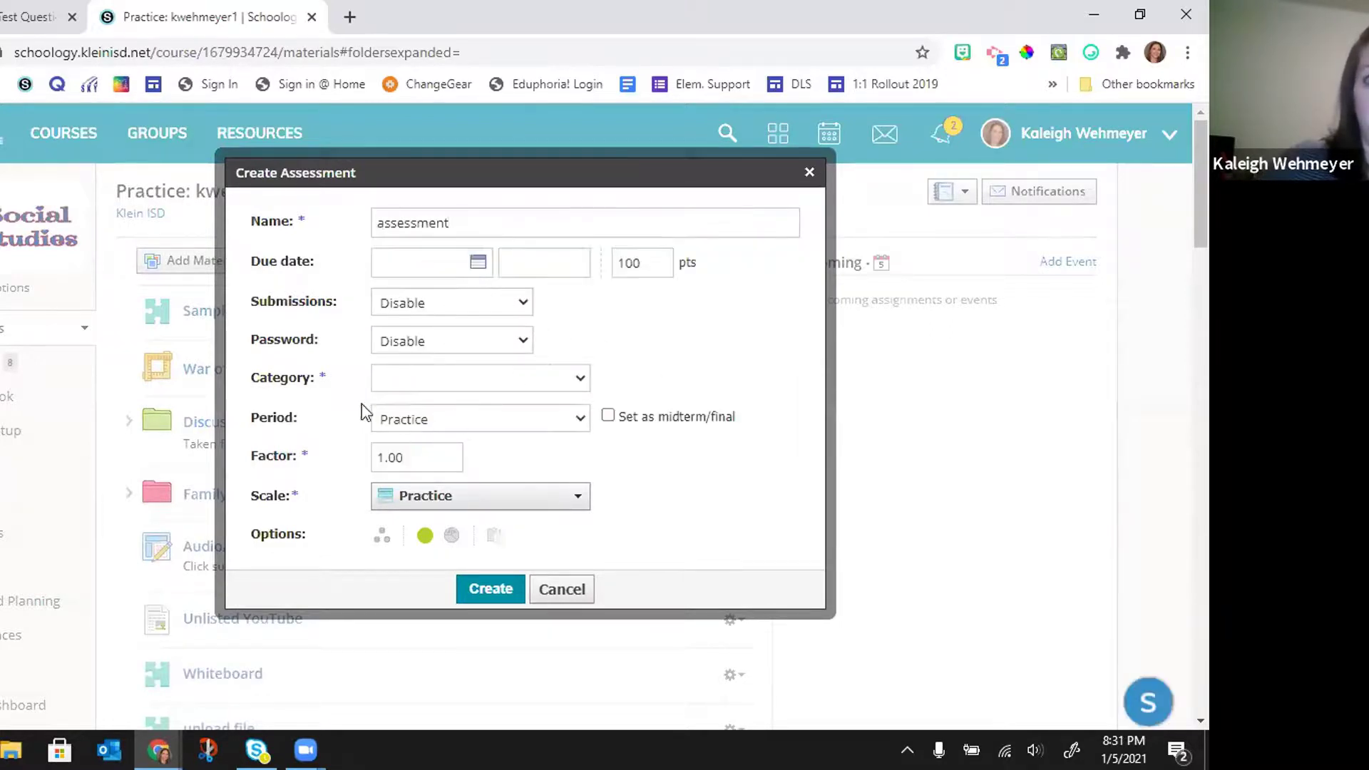
{"action": "left_click", "coordinate": [449, 389]}
{"action": "left_click", "coordinate": [429, 442]}
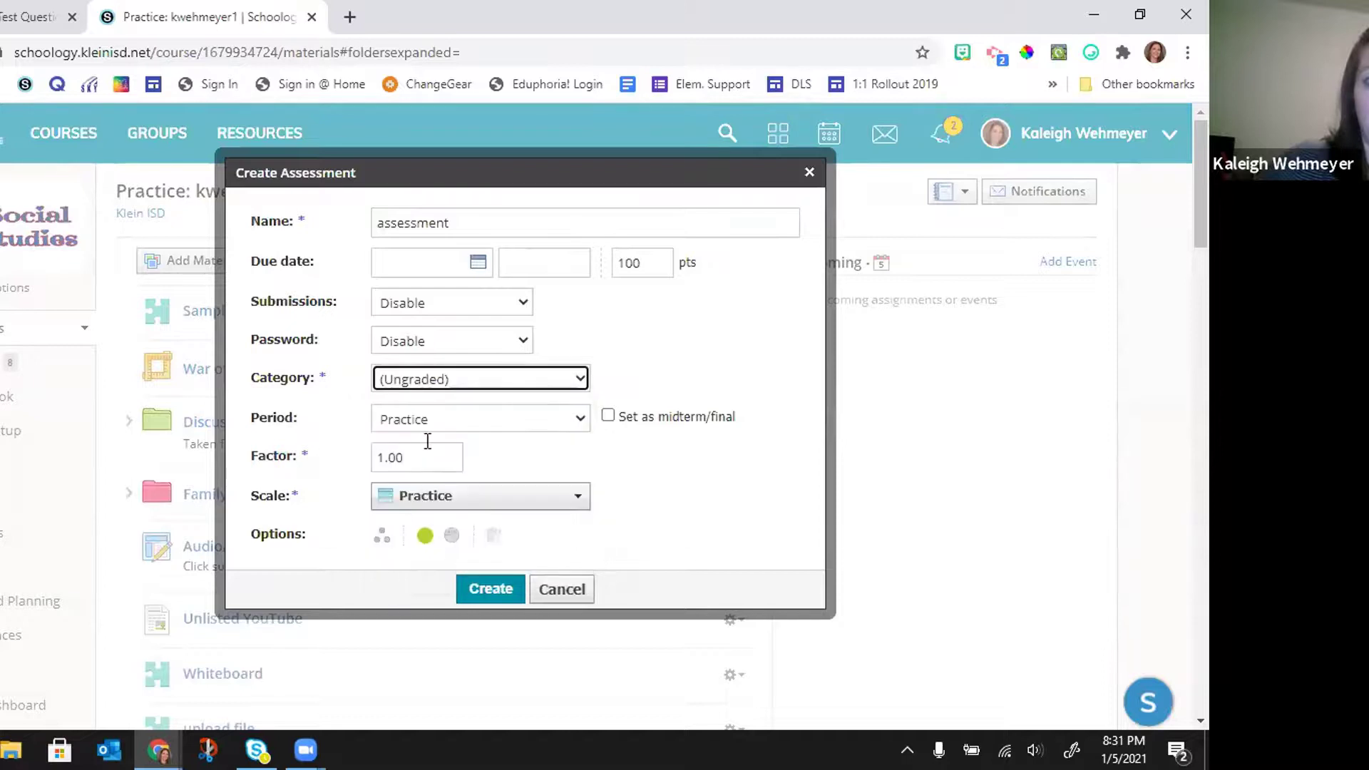
{"action": "left_click", "coordinate": [489, 589]}
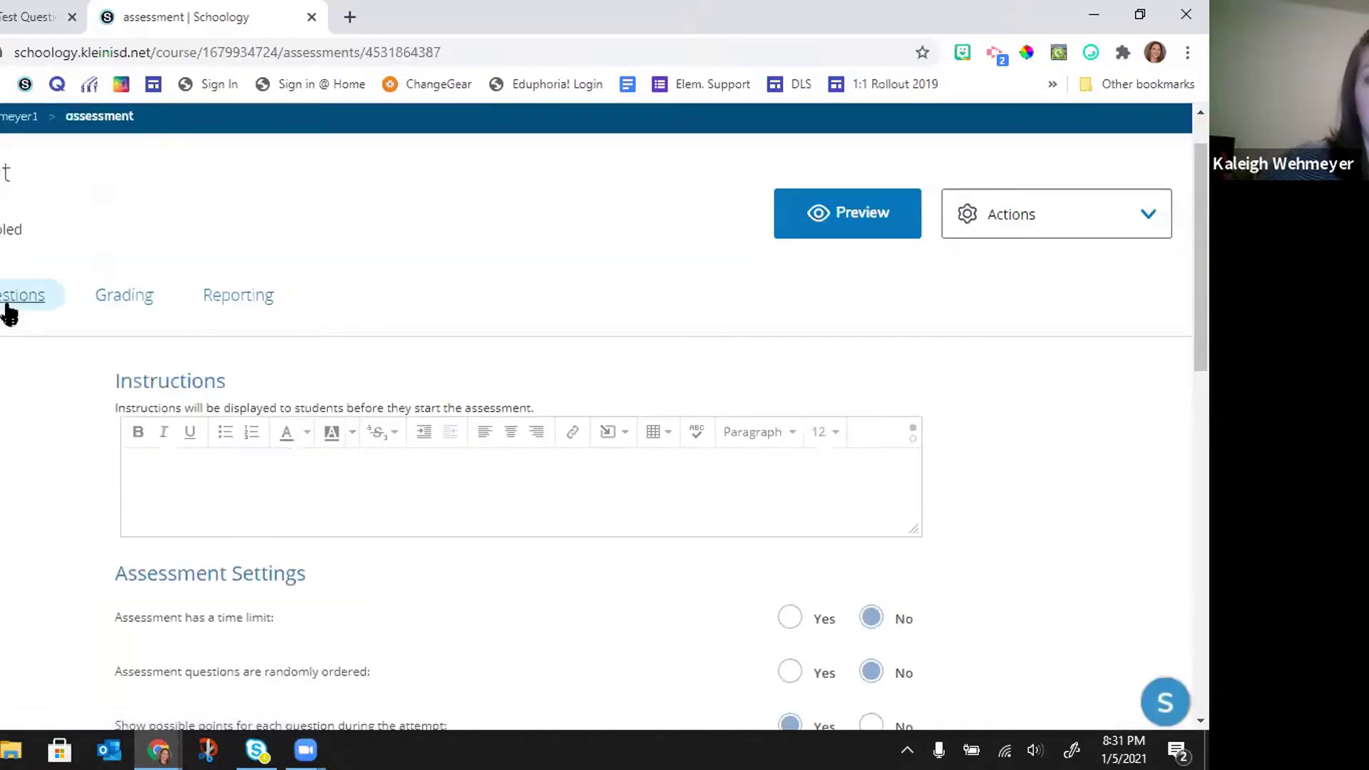
{"action": "left_click", "coordinate": [7, 306]}
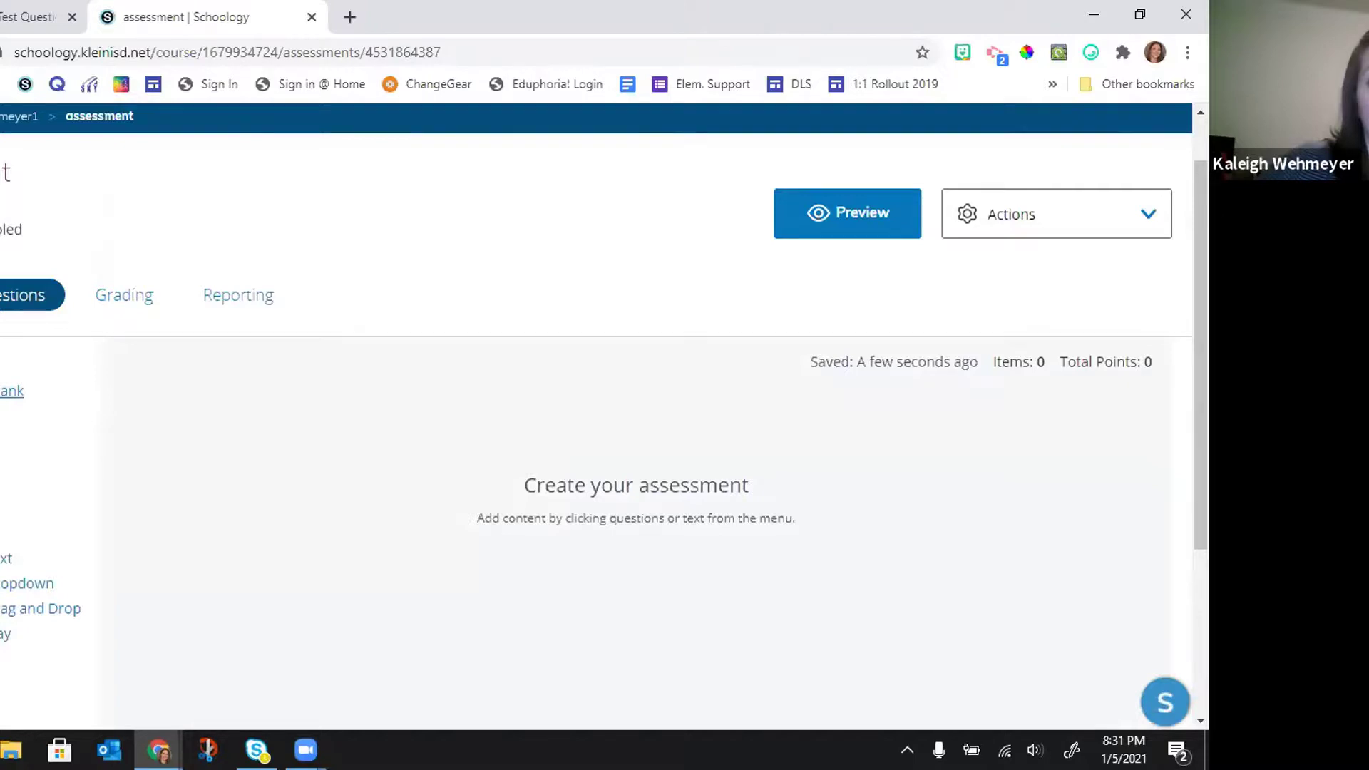
Step: Add all seven questions from the converted Place Value Mastery Bank in the Home collection to the assessment
{"action": "left_click", "coordinate": [12, 391]}
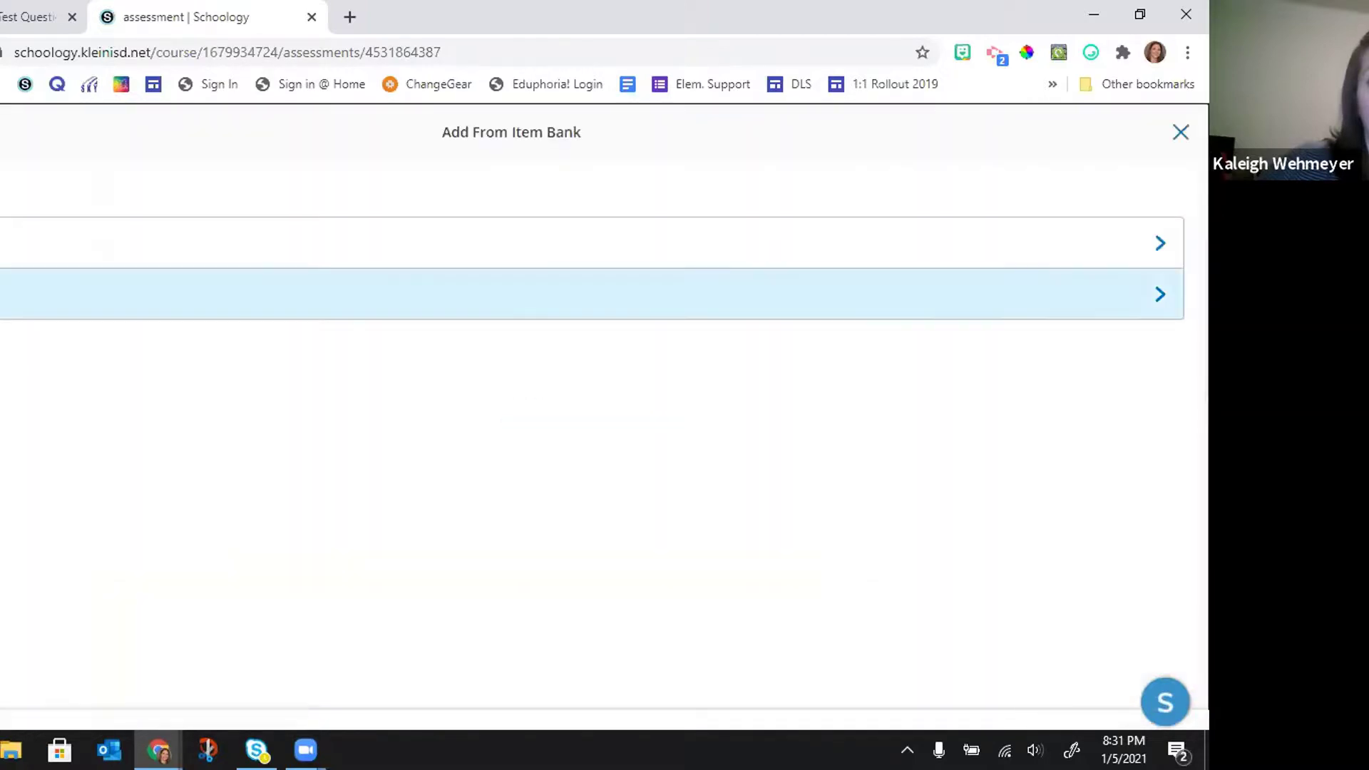
{"action": "left_click", "coordinate": [7, 243]}
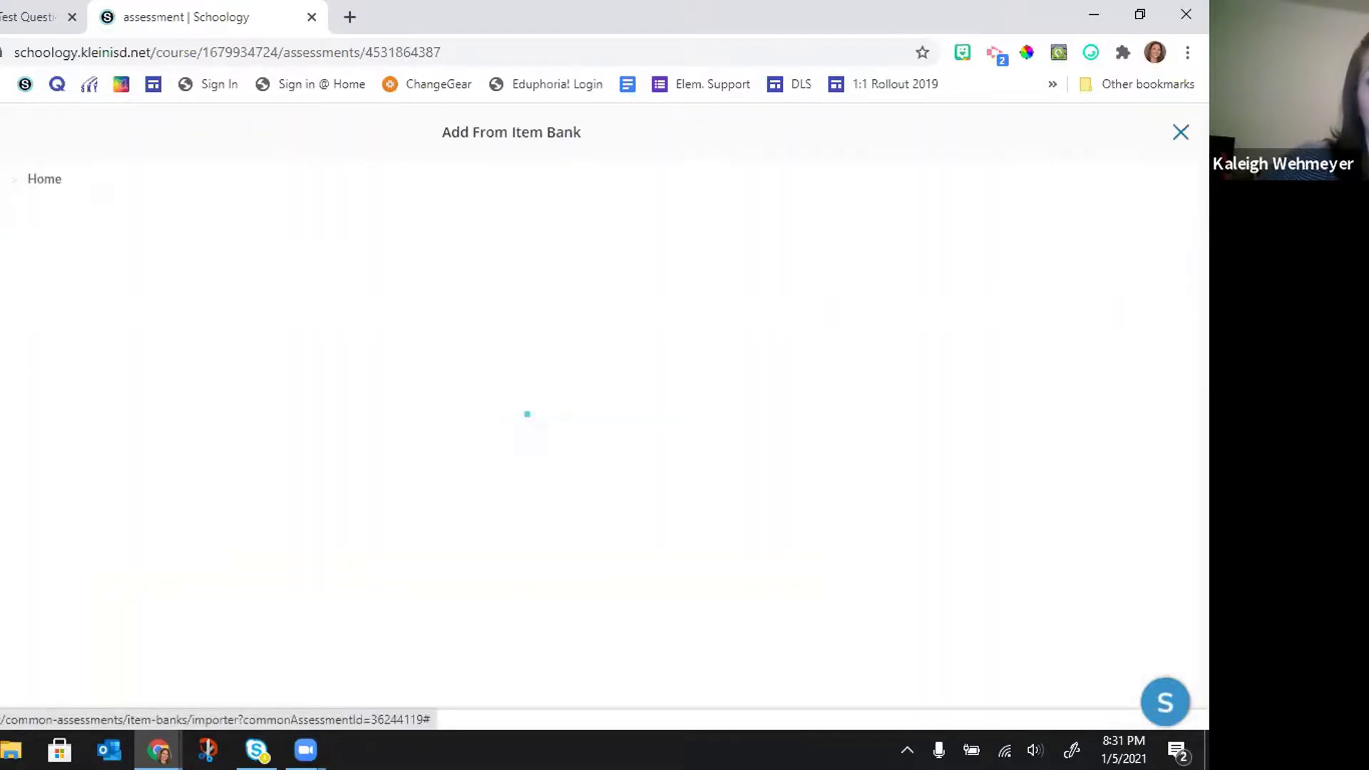
{"action": "scroll", "coordinate": [119, 317], "scroll_direction": "down", "scroll_amount": 5}
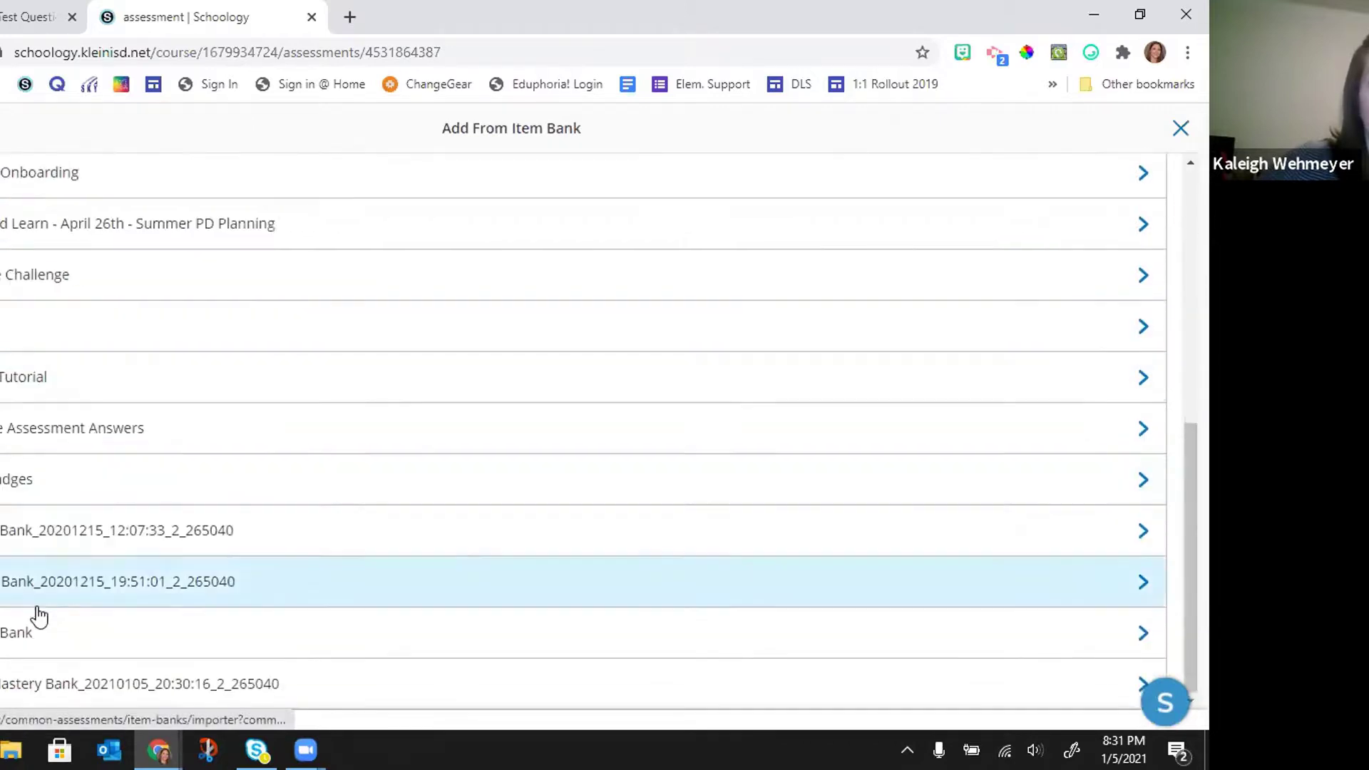
{"action": "left_click", "coordinate": [9, 683]}
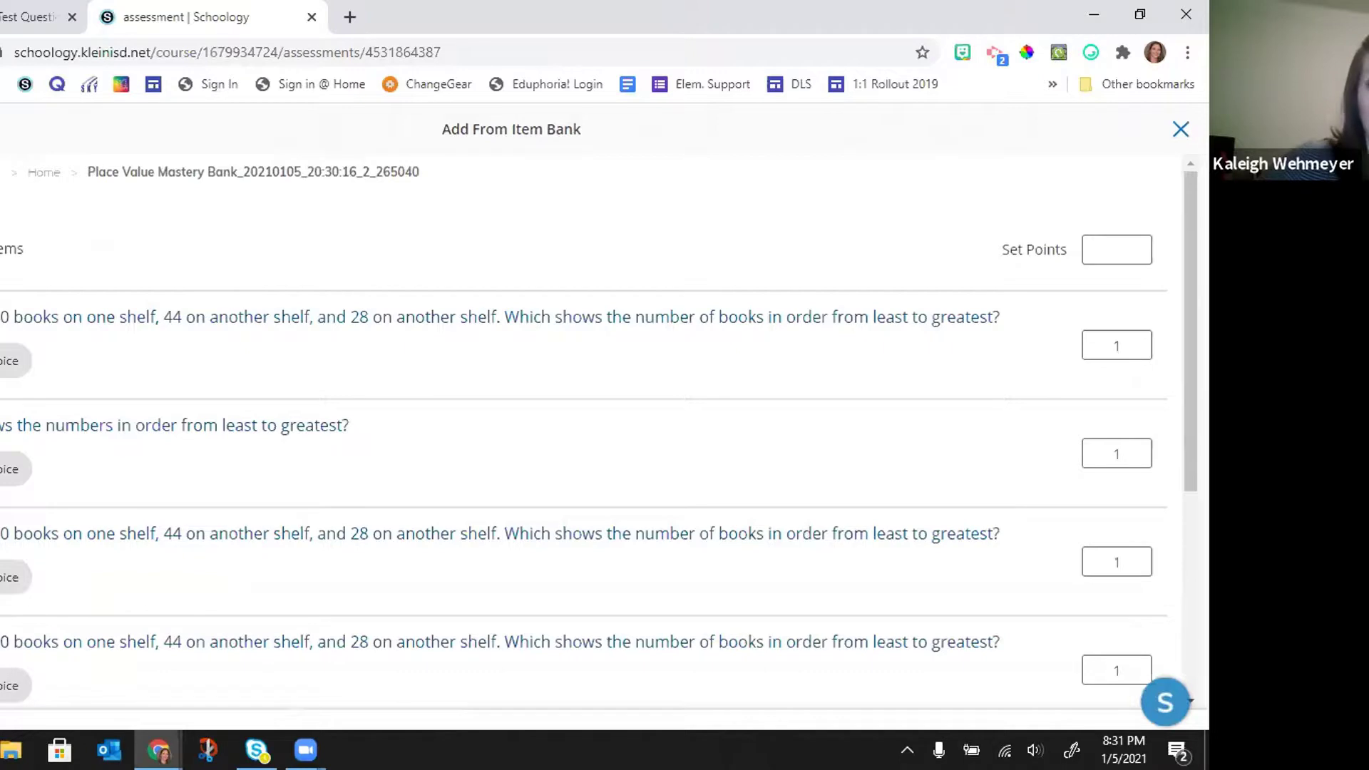
{"action": "left_click", "coordinate": [4, 316]}
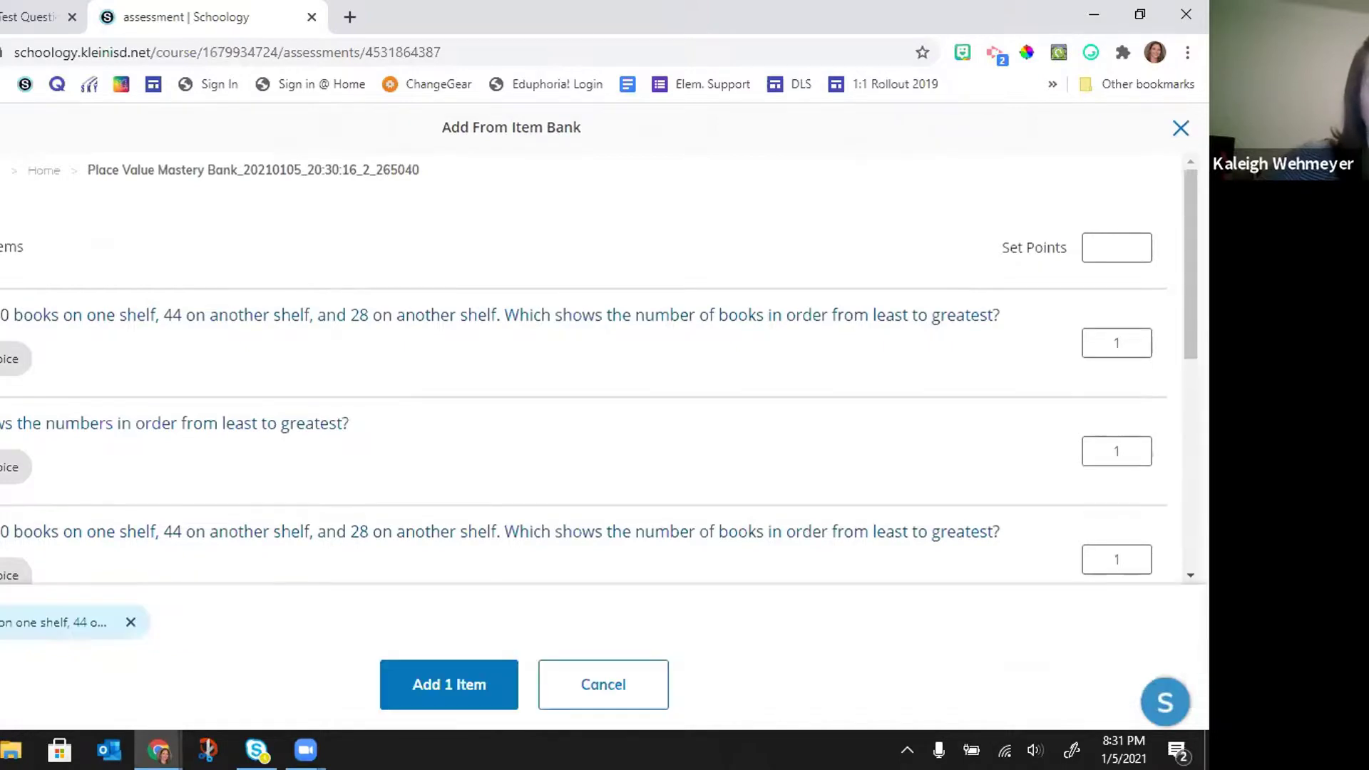
{"action": "left_click", "coordinate": [4, 425]}
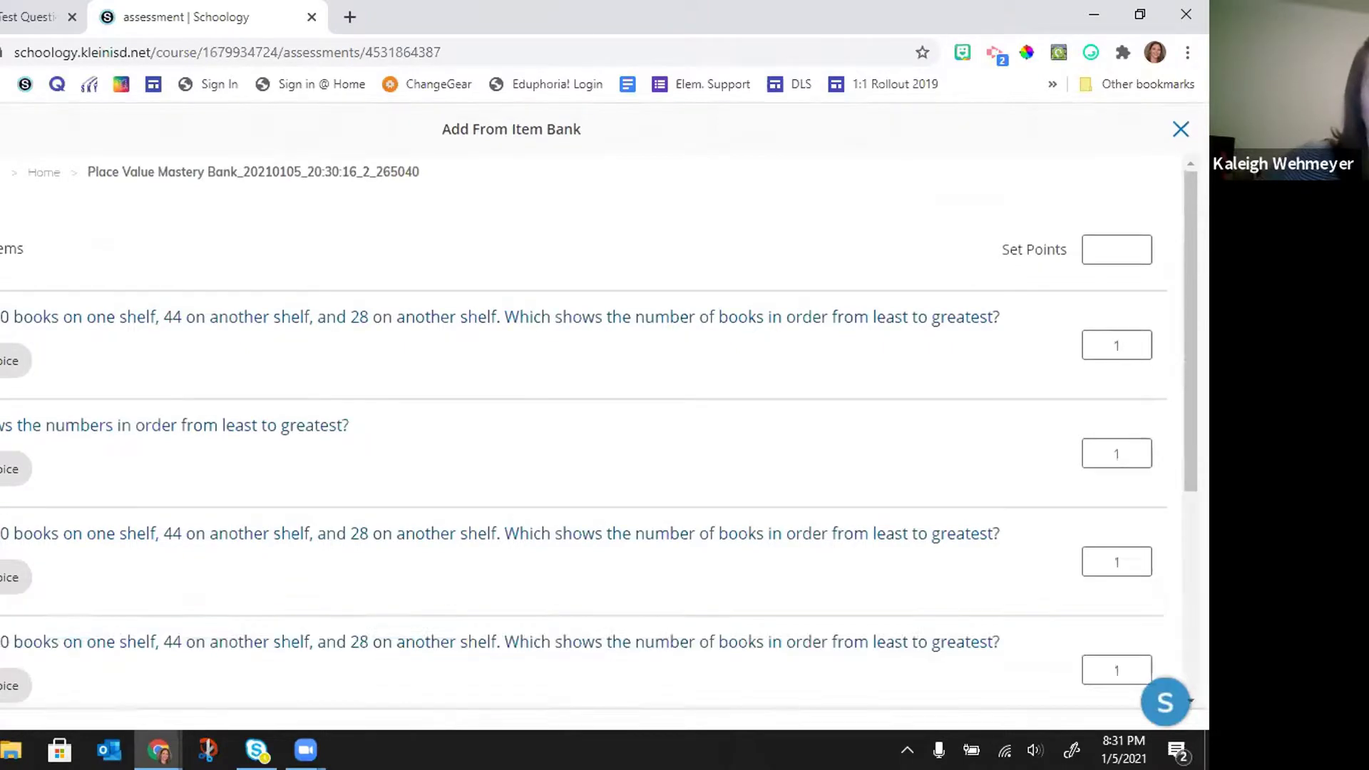
{"action": "left_click", "coordinate": [3, 246]}
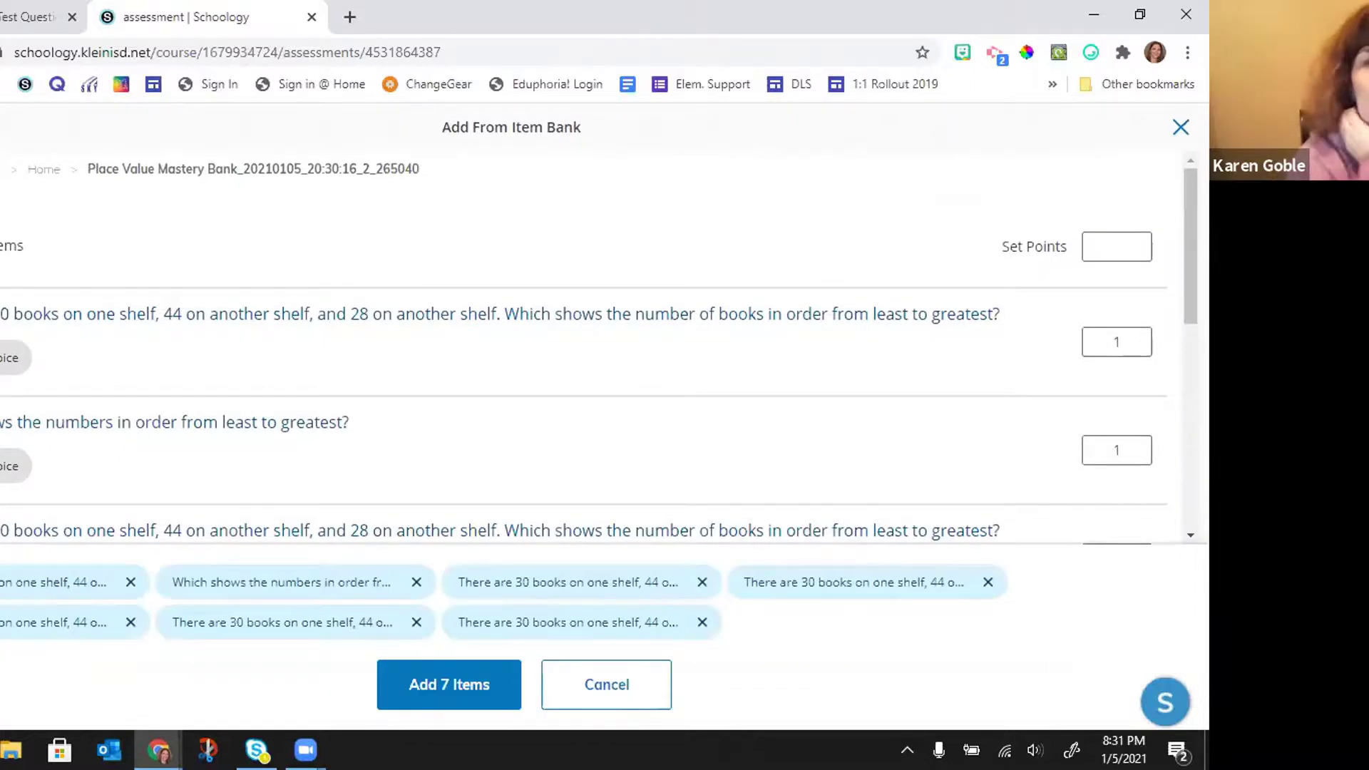
{"action": "left_click", "coordinate": [449, 686]}
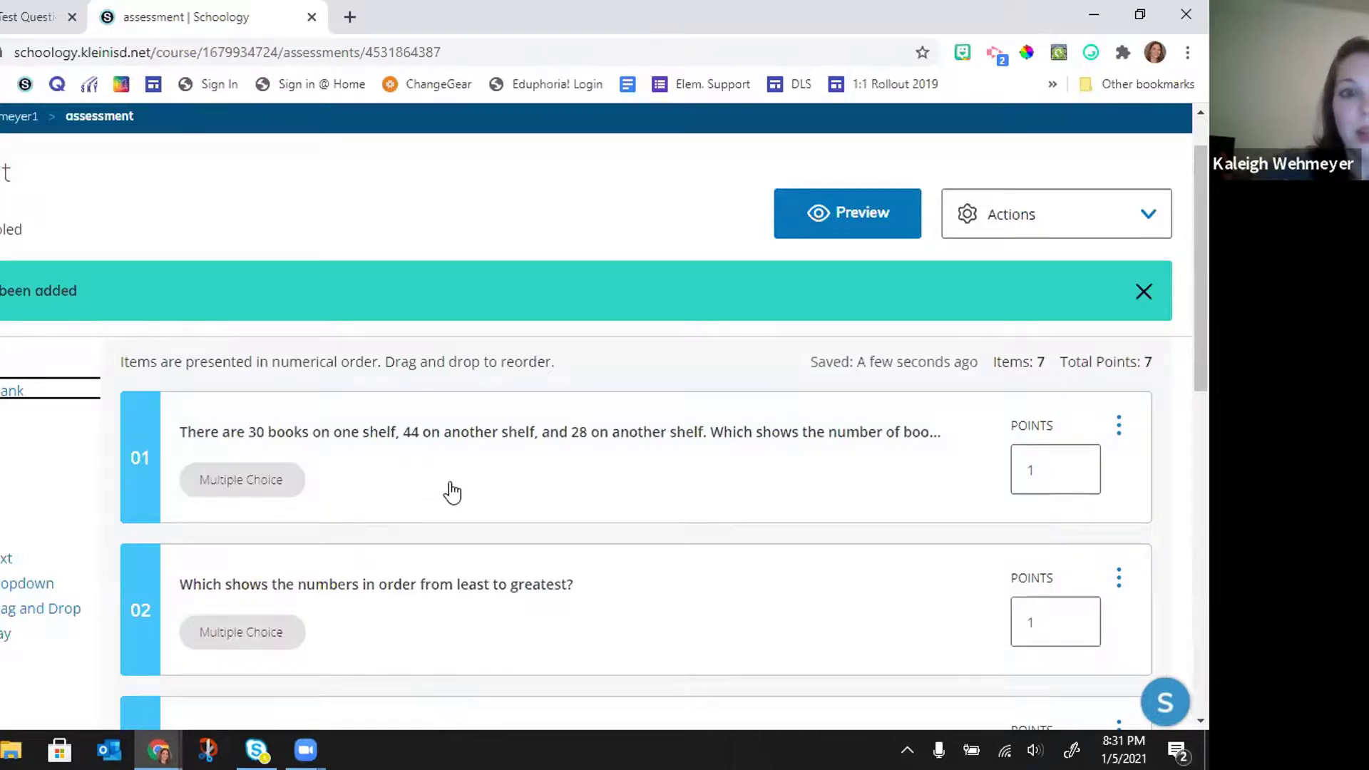
Step: Review the first question's options, correct answer and scoring settings in its multiple-choice editor, and save the question
{"action": "left_click", "coordinate": [418, 437]}
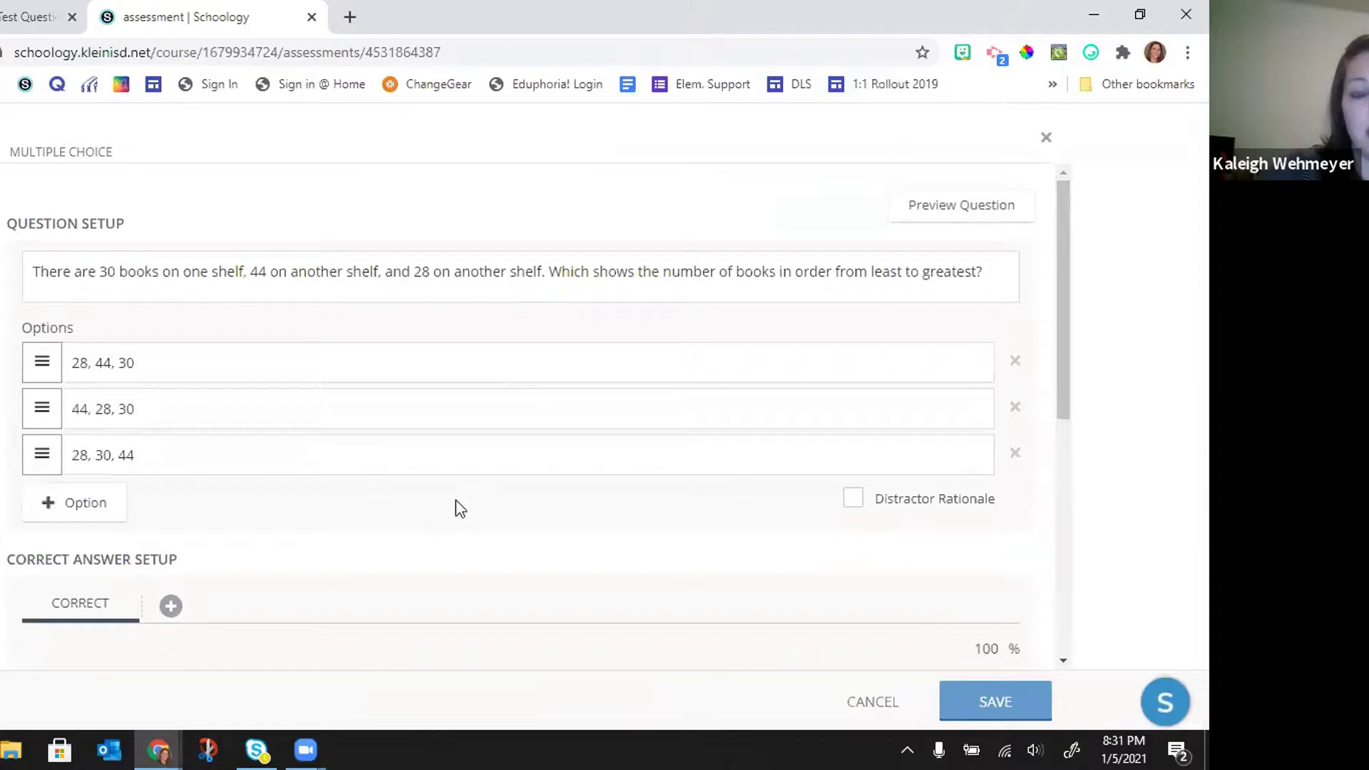
{"action": "scroll", "coordinate": [590, 485], "scroll_direction": "down", "scroll_amount": 3}
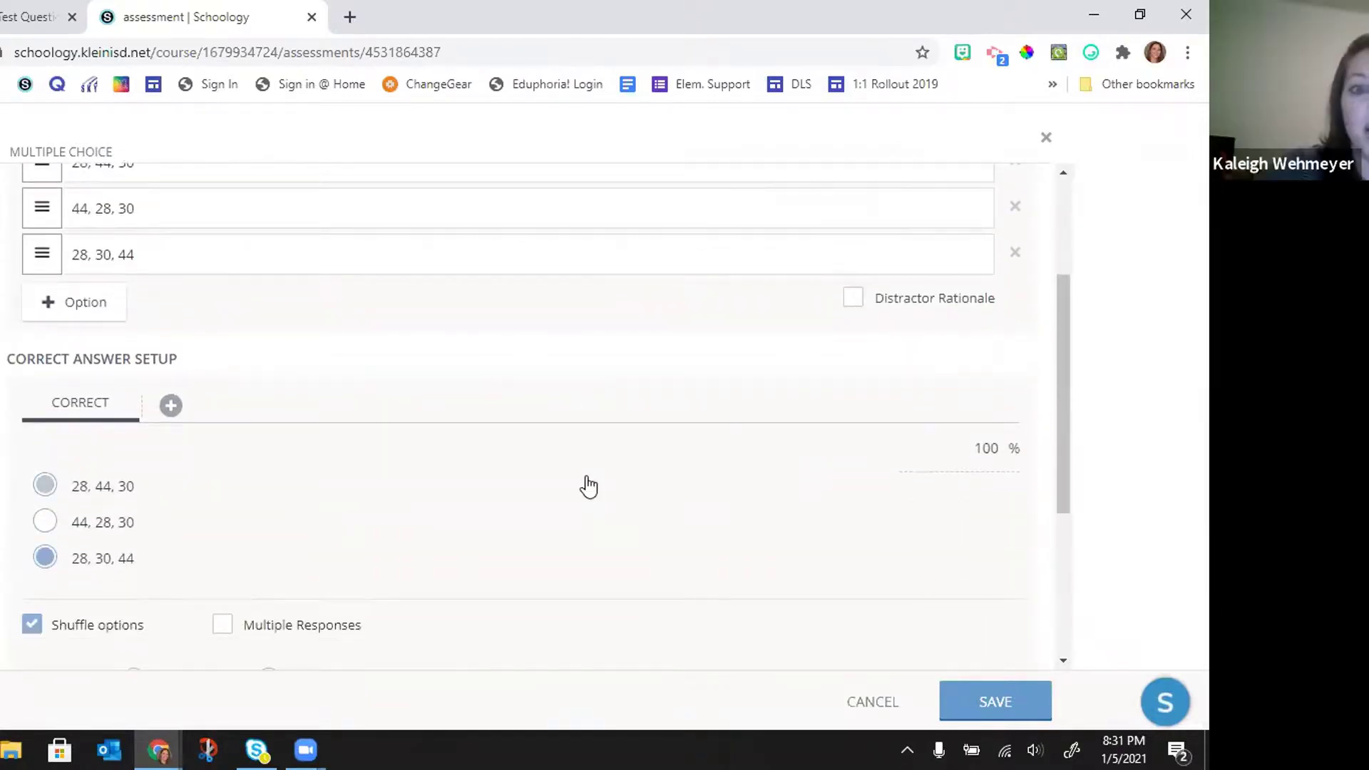
{"action": "scroll", "coordinate": [558, 435], "scroll_direction": "down", "scroll_amount": 4}
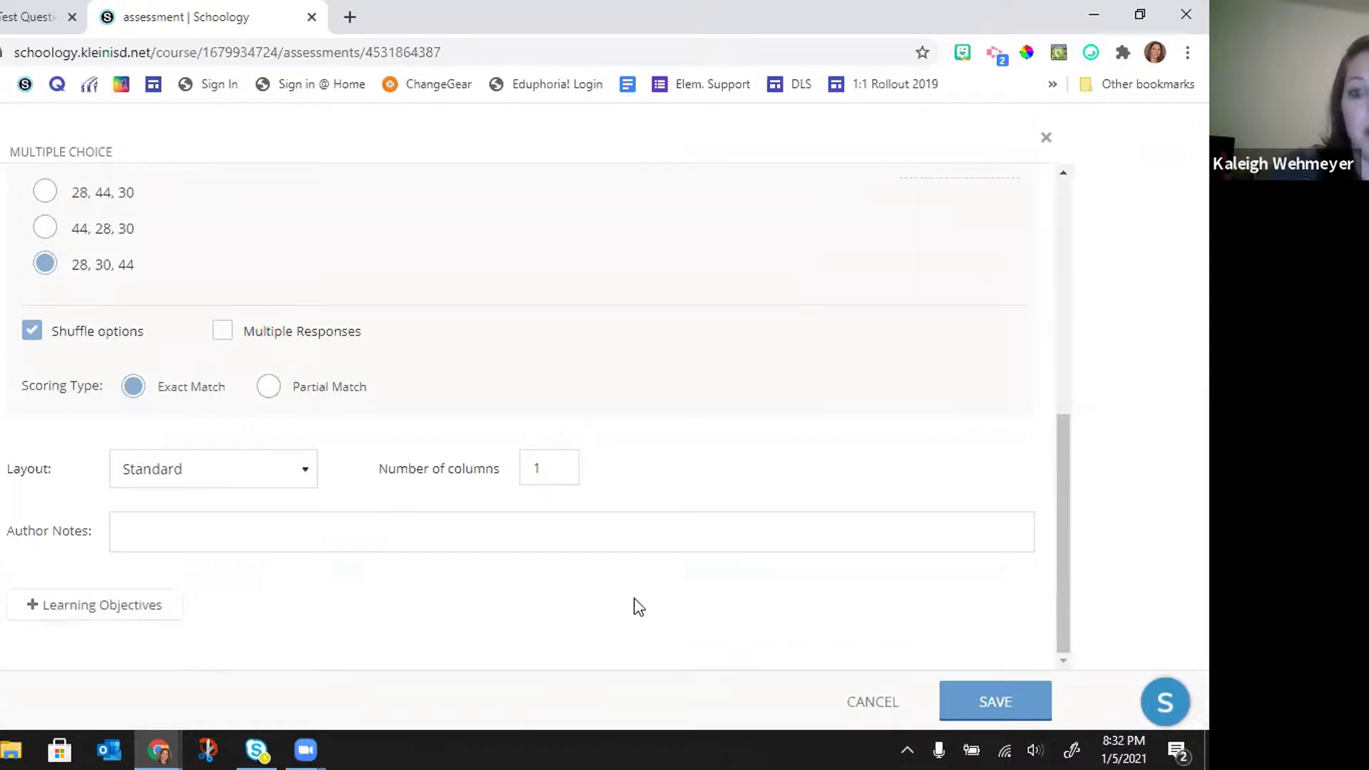
{"action": "left_click", "coordinate": [990, 707]}
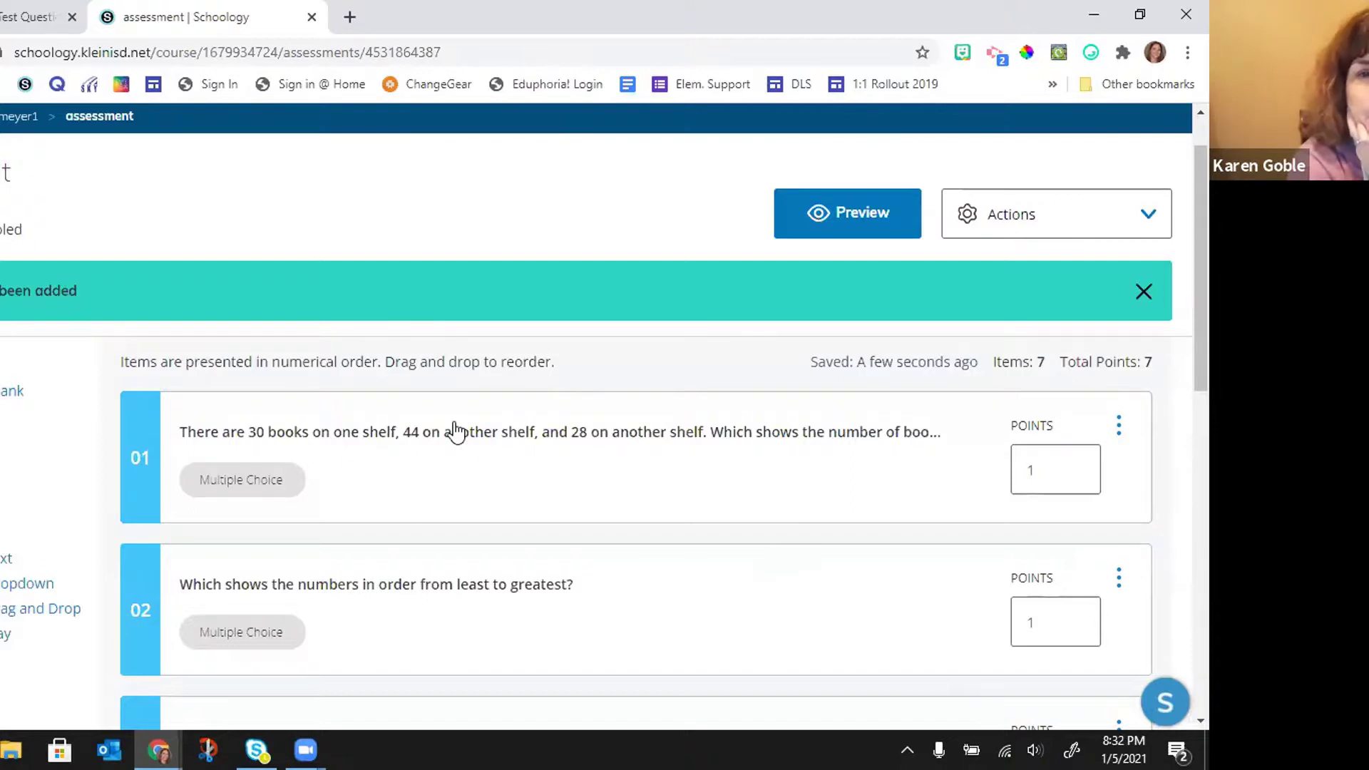
Step: Leave the assessment for the Practice course's materials, and open the personal Home resources
{"action": "scroll", "coordinate": [315, 311], "scroll_direction": "up", "scroll_amount": 1}
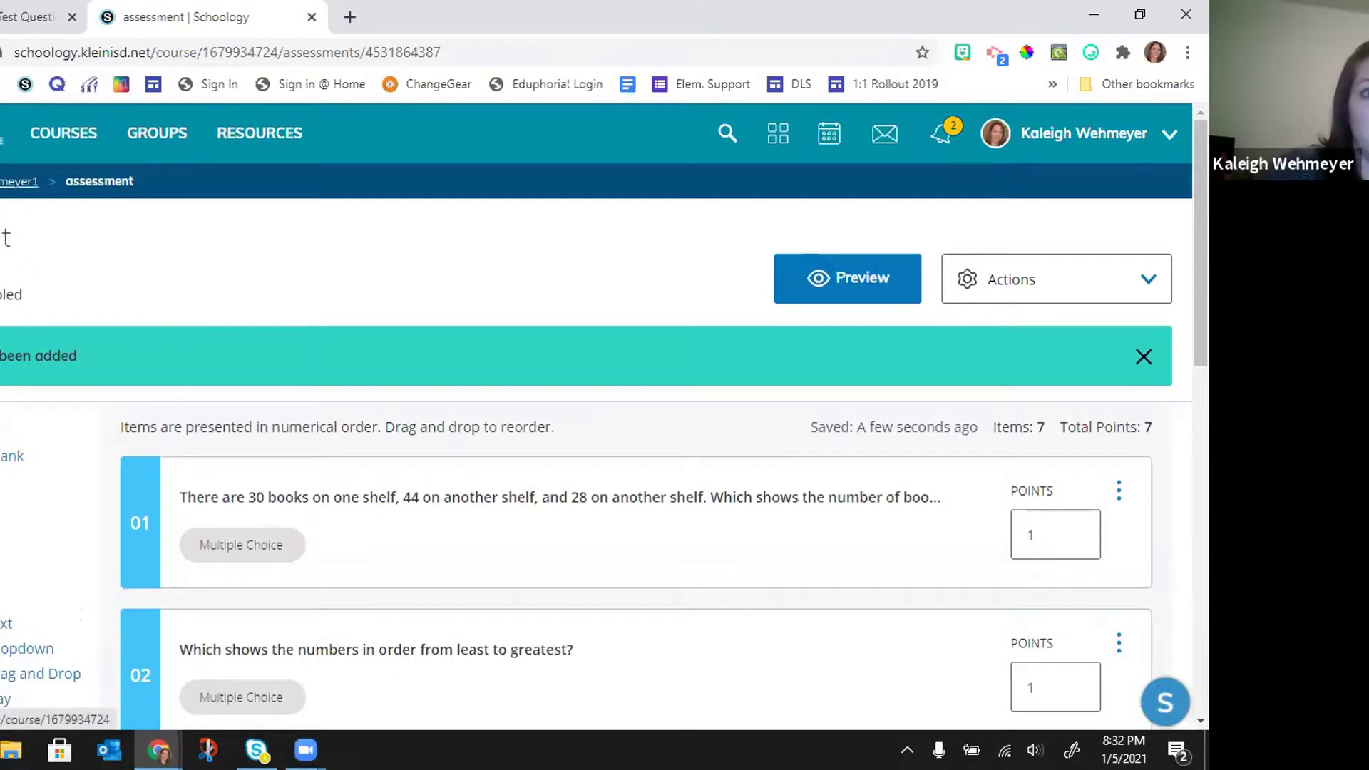
{"action": "left_click", "coordinate": [20, 181]}
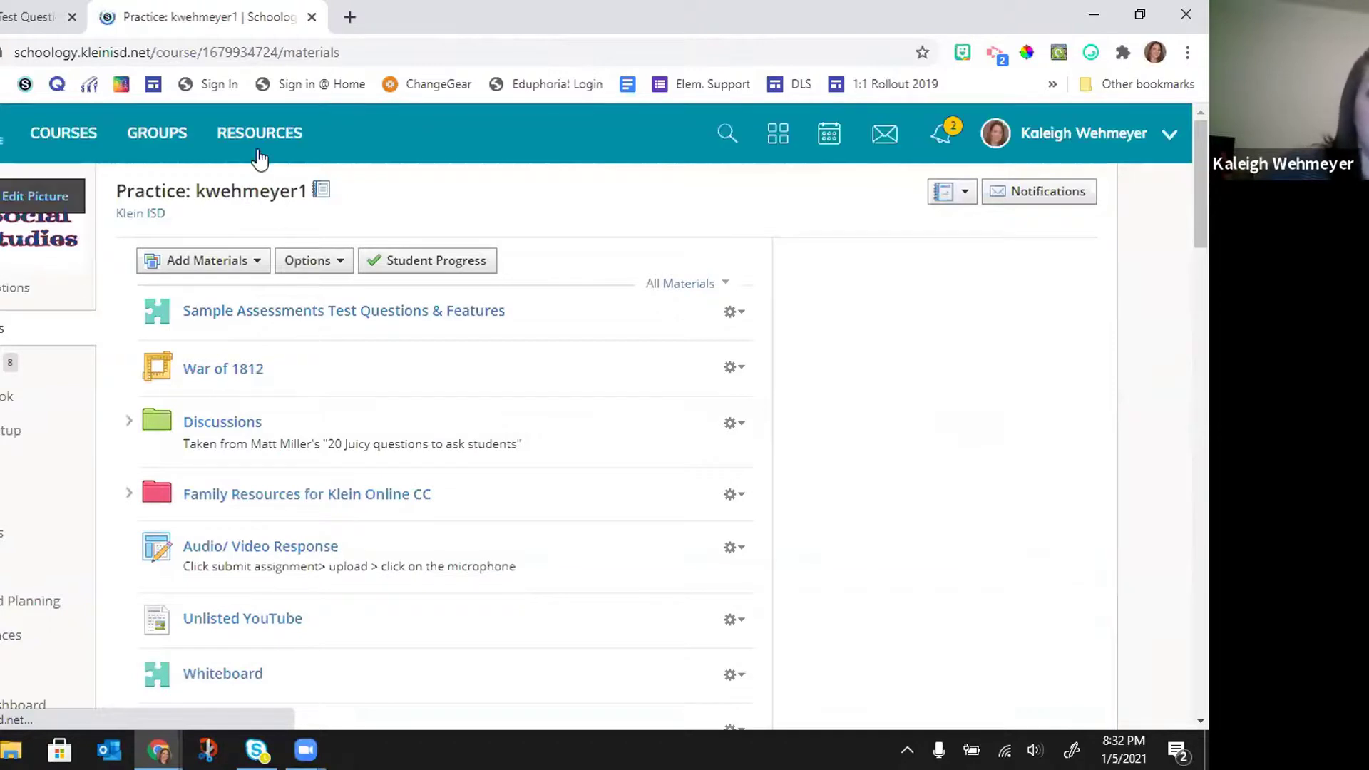
{"action": "left_click", "coordinate": [247, 135]}
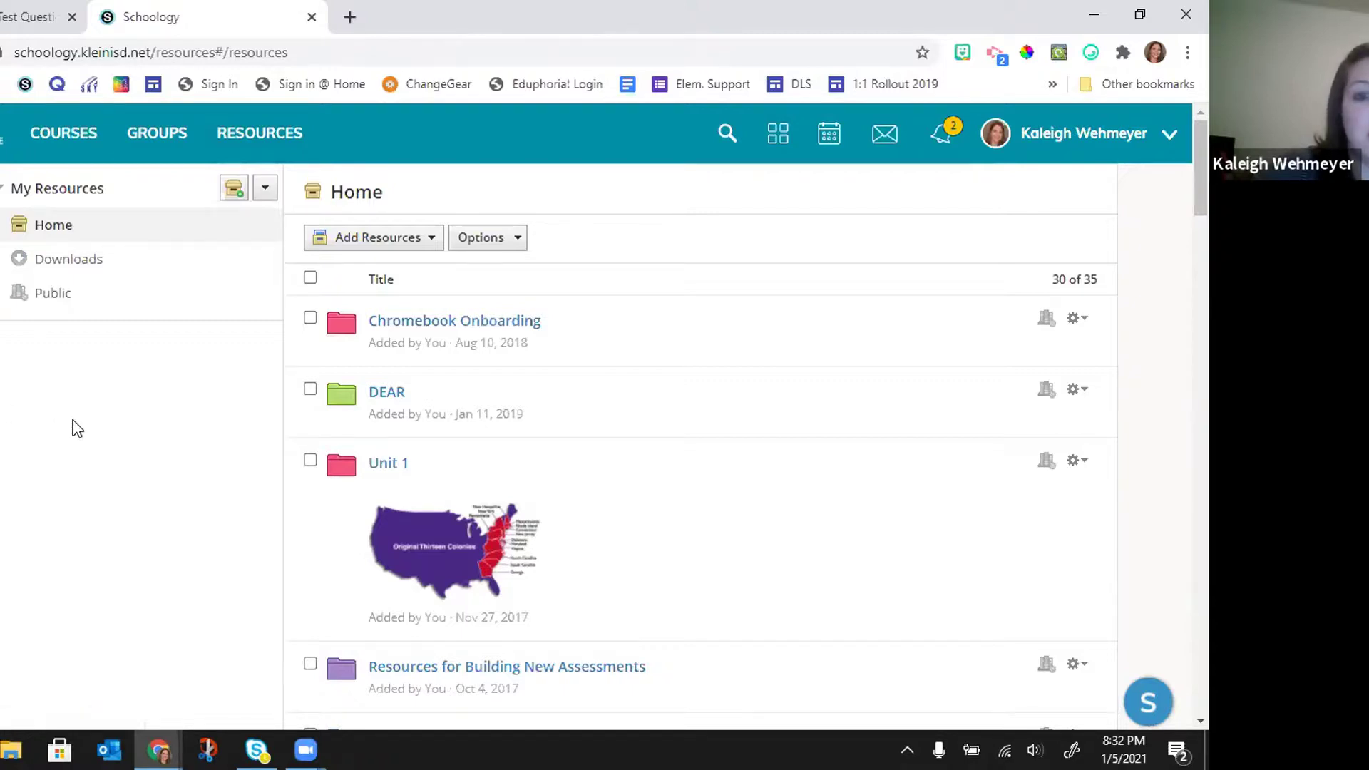
Step: Create an item bank named "Unit 4 Questions" in the Home resources, leaving the description empty
{"action": "left_click", "coordinate": [347, 239]}
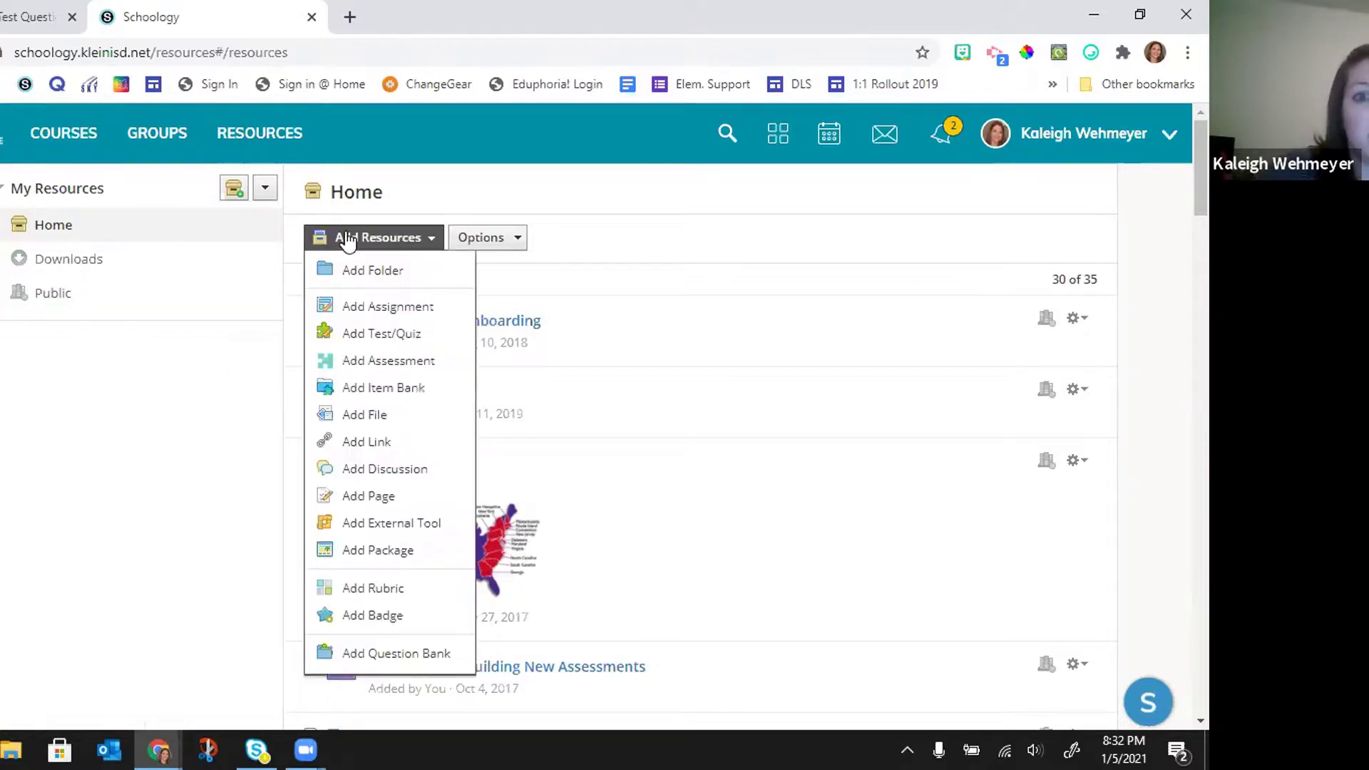
{"action": "left_click", "coordinate": [365, 391]}
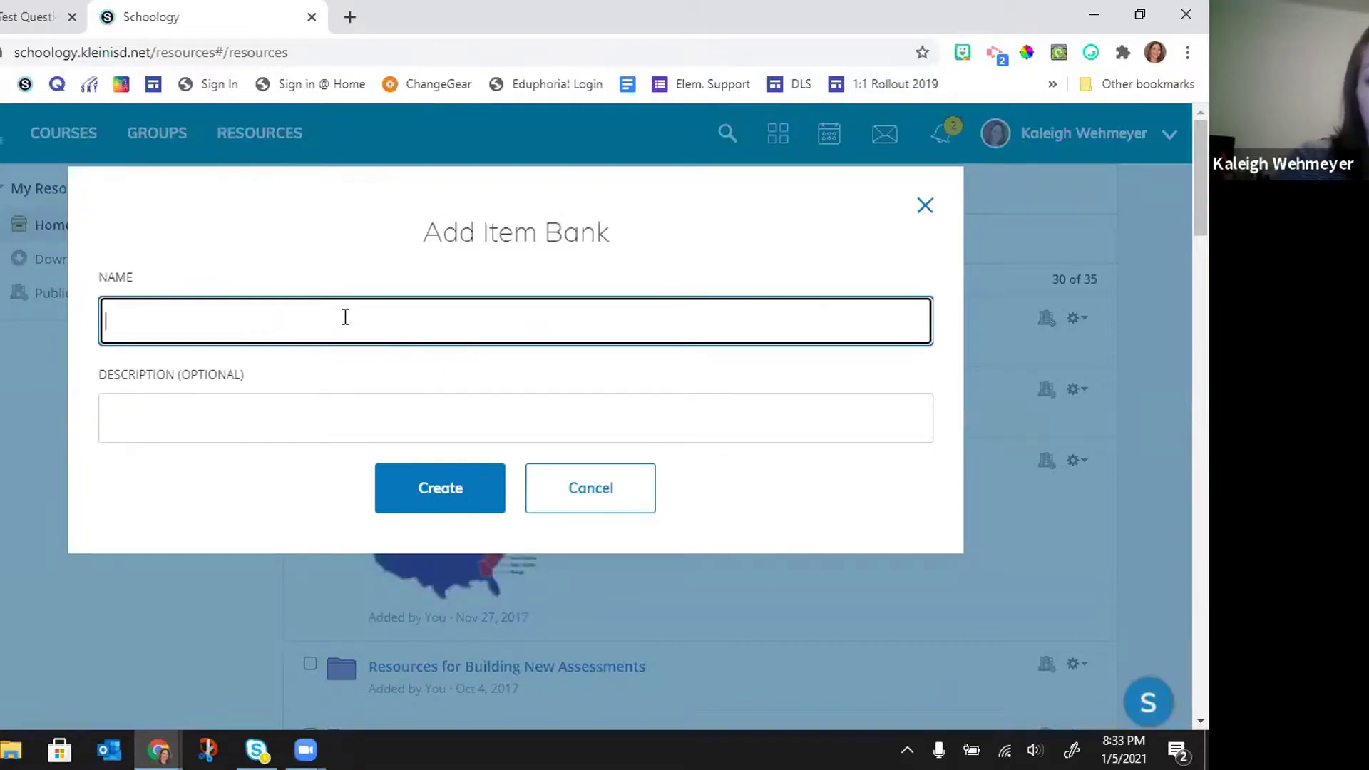
{"action": "type", "text": "Unit 4 "}
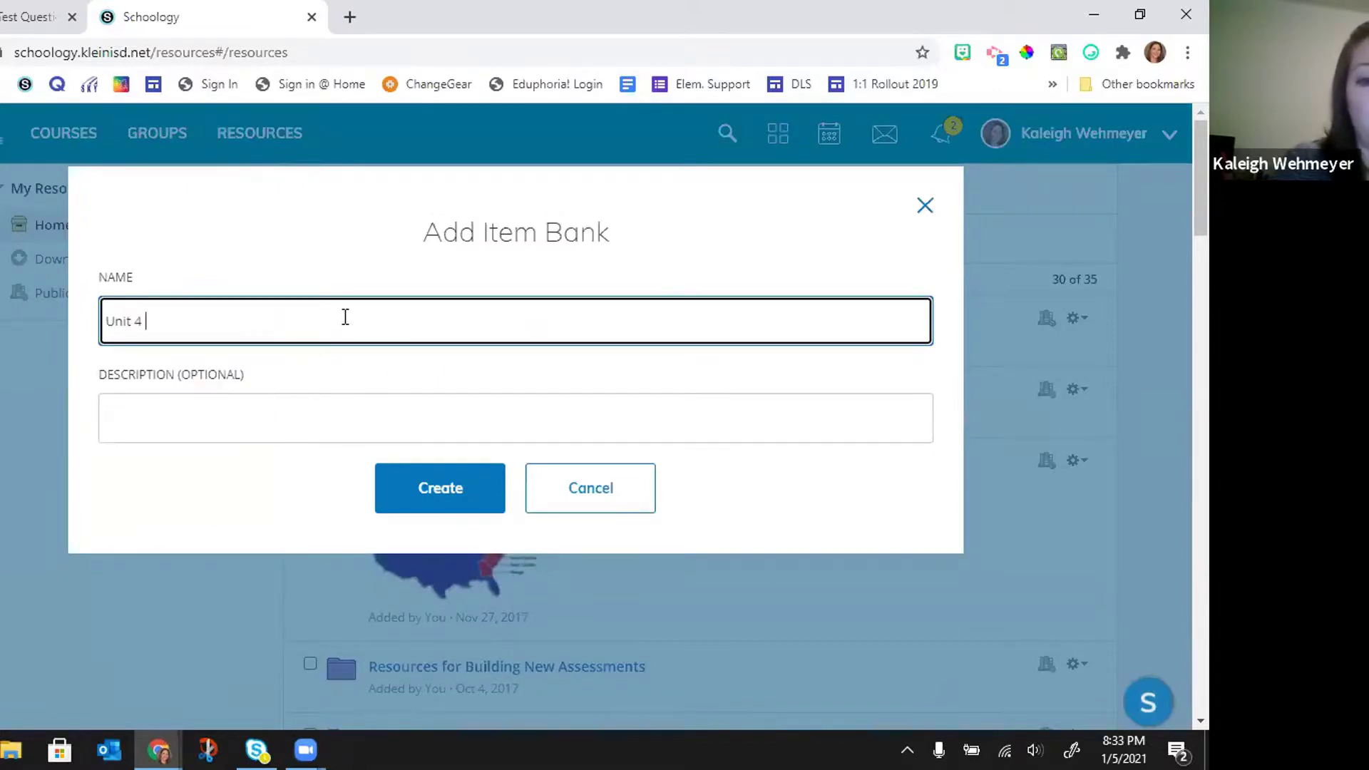
{"action": "type", "text": "Questions"}
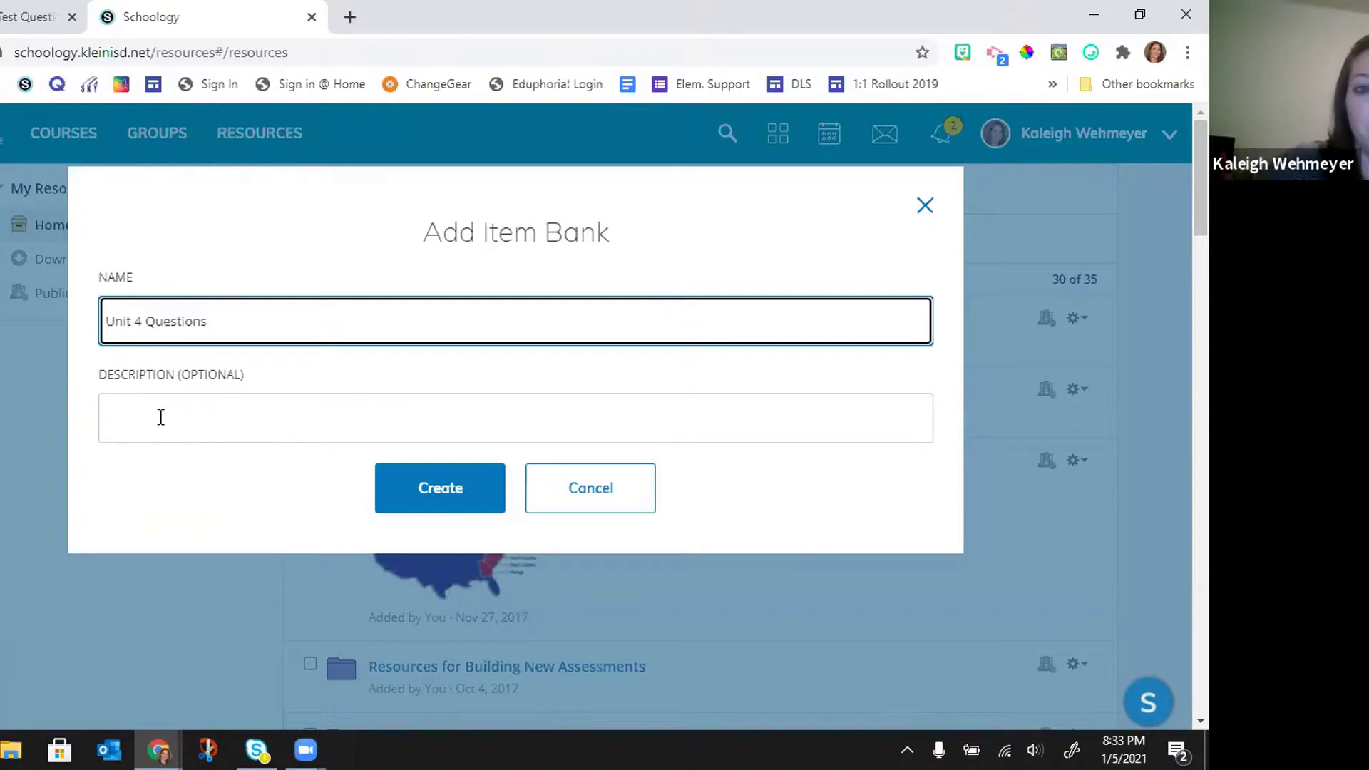
{"action": "left_click", "coordinate": [459, 495]}
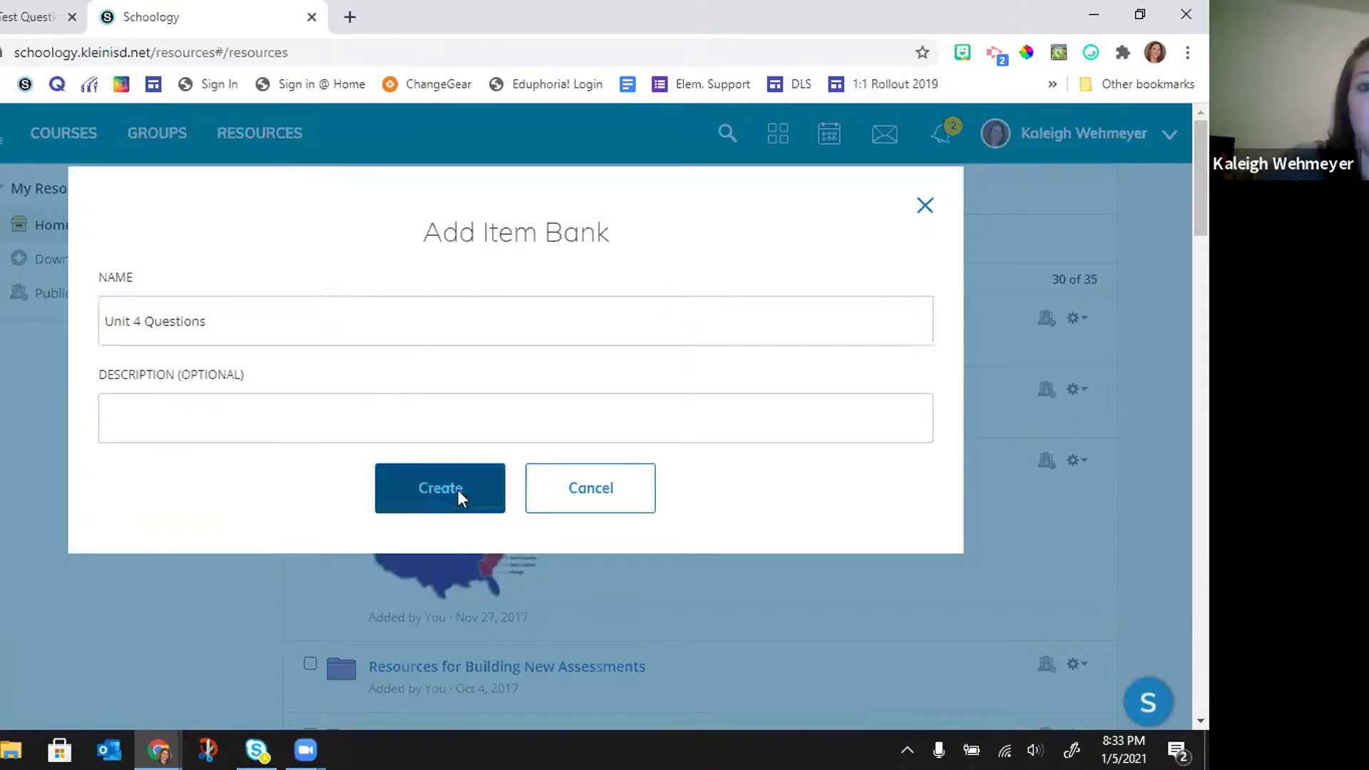
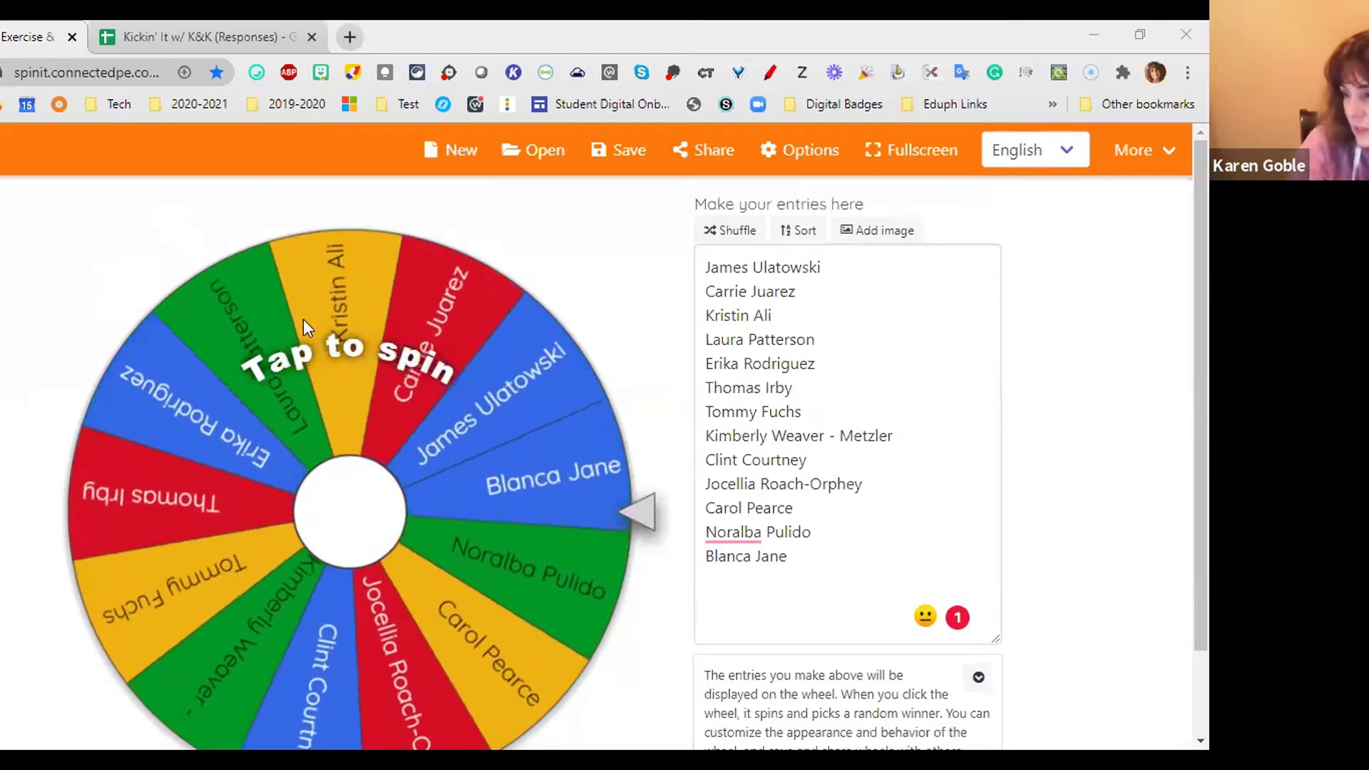
Step: On the spinner wheel page, spin the name wheel five times and remove each drawn winner from the entries
{"action": "left_click", "coordinate": [328, 357]}
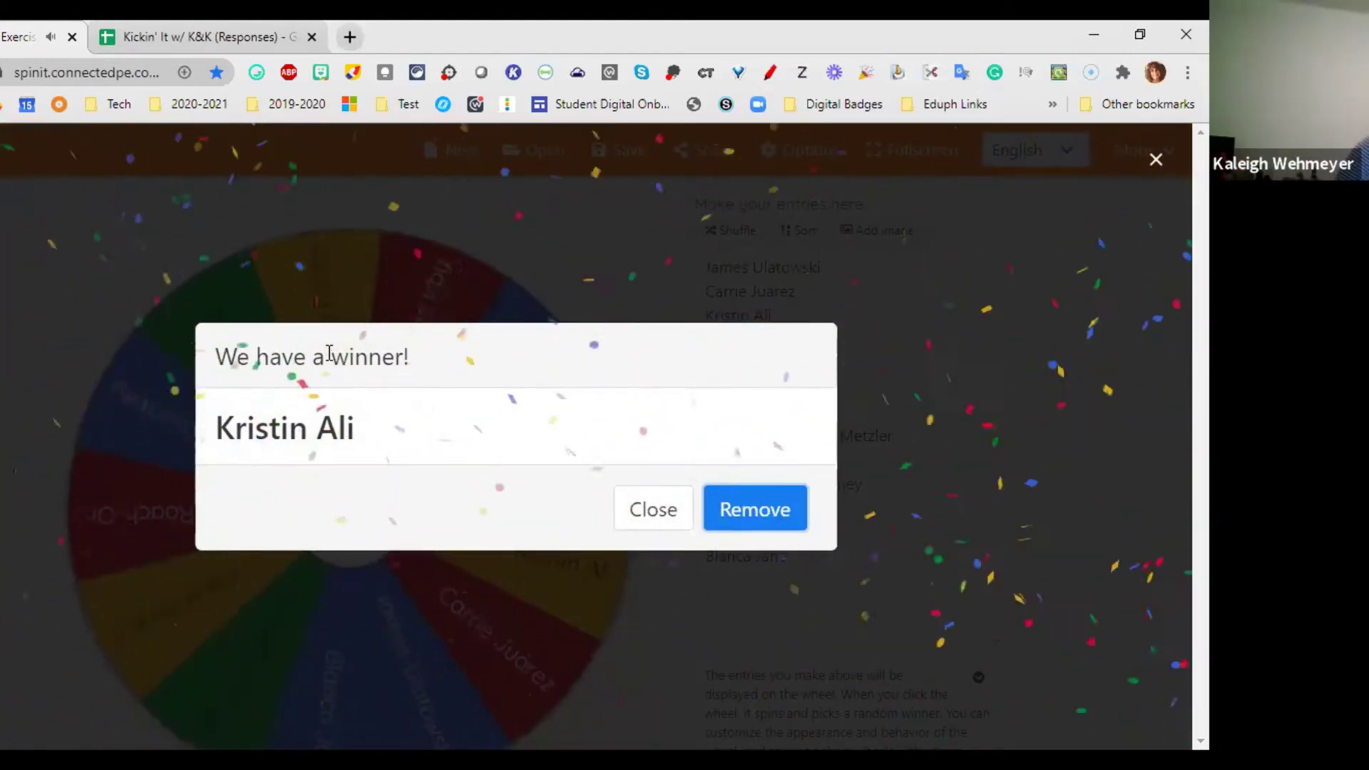
{"action": "left_click", "coordinate": [742, 512]}
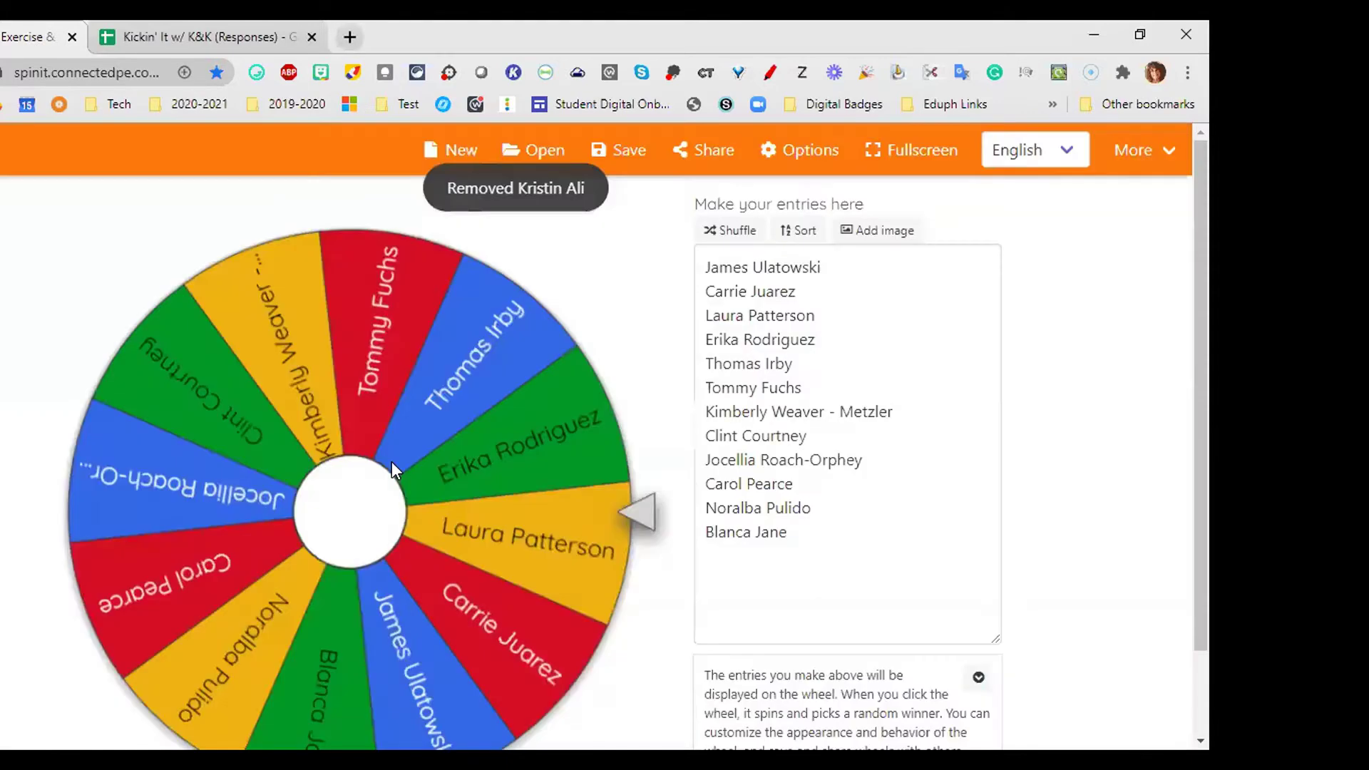
{"action": "left_click", "coordinate": [510, 461]}
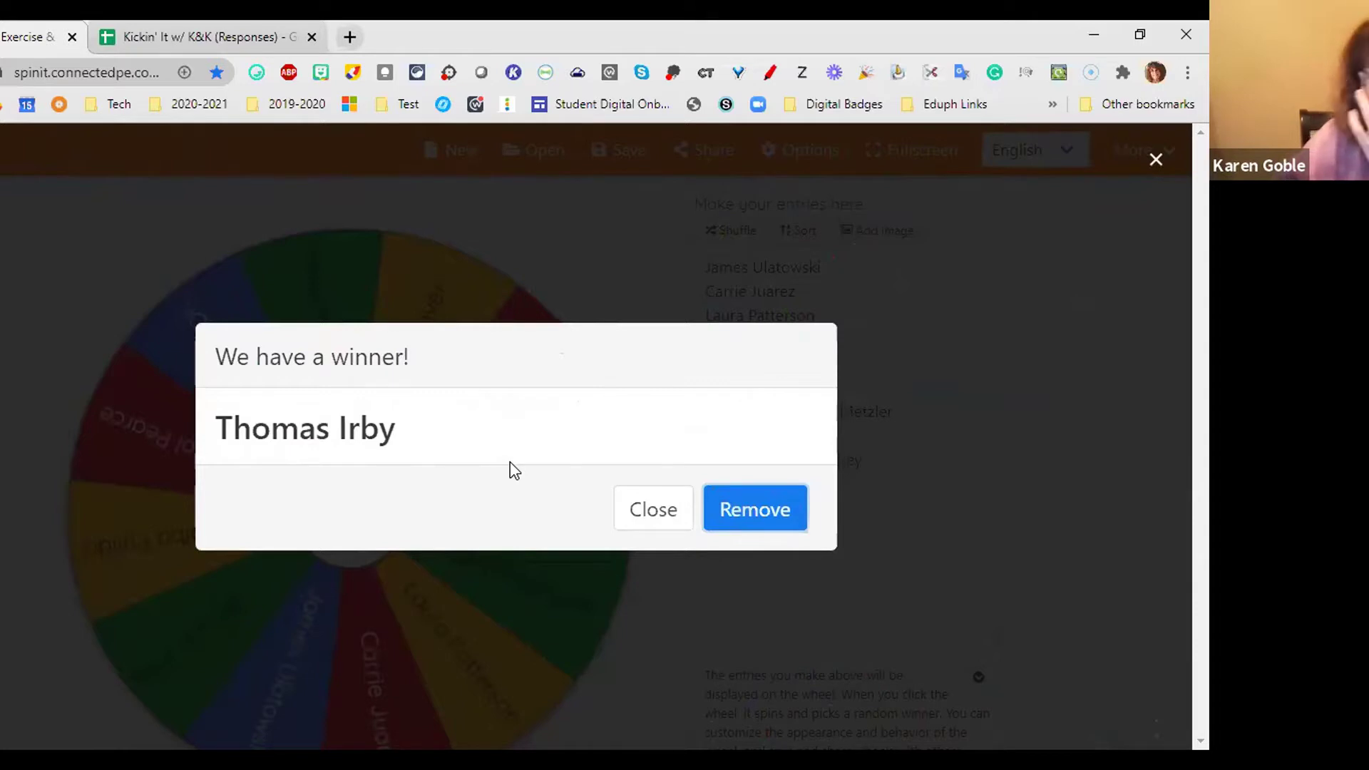
{"action": "left_click", "coordinate": [758, 525]}
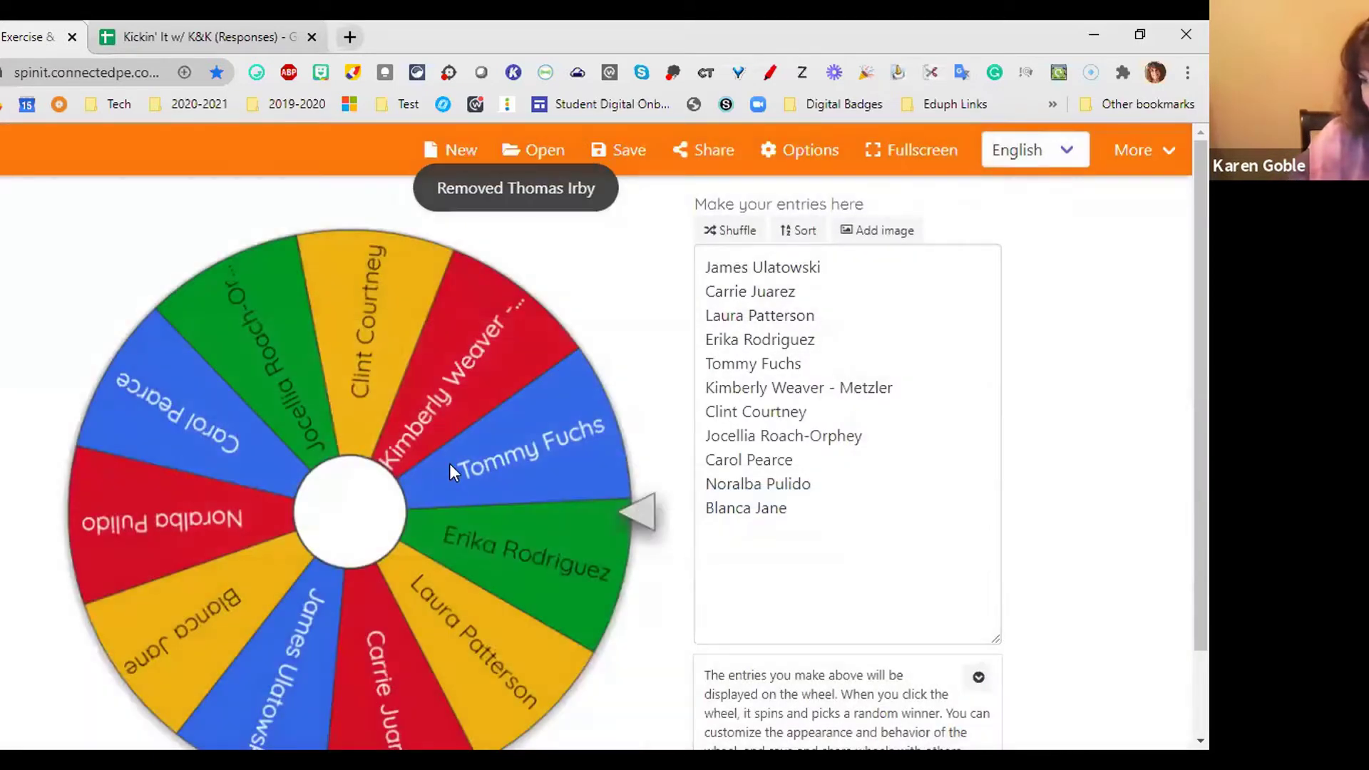
{"action": "left_click", "coordinate": [449, 464]}
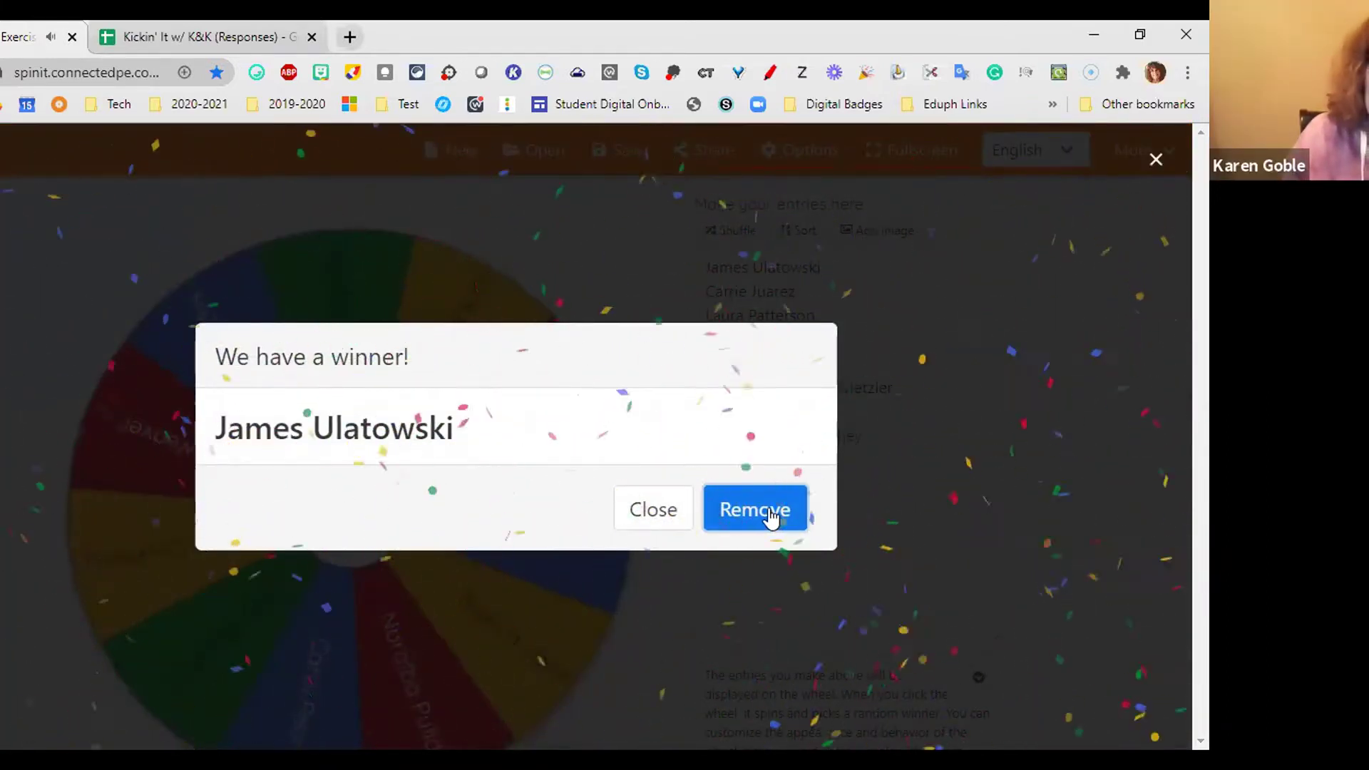
{"action": "left_click", "coordinate": [769, 515]}
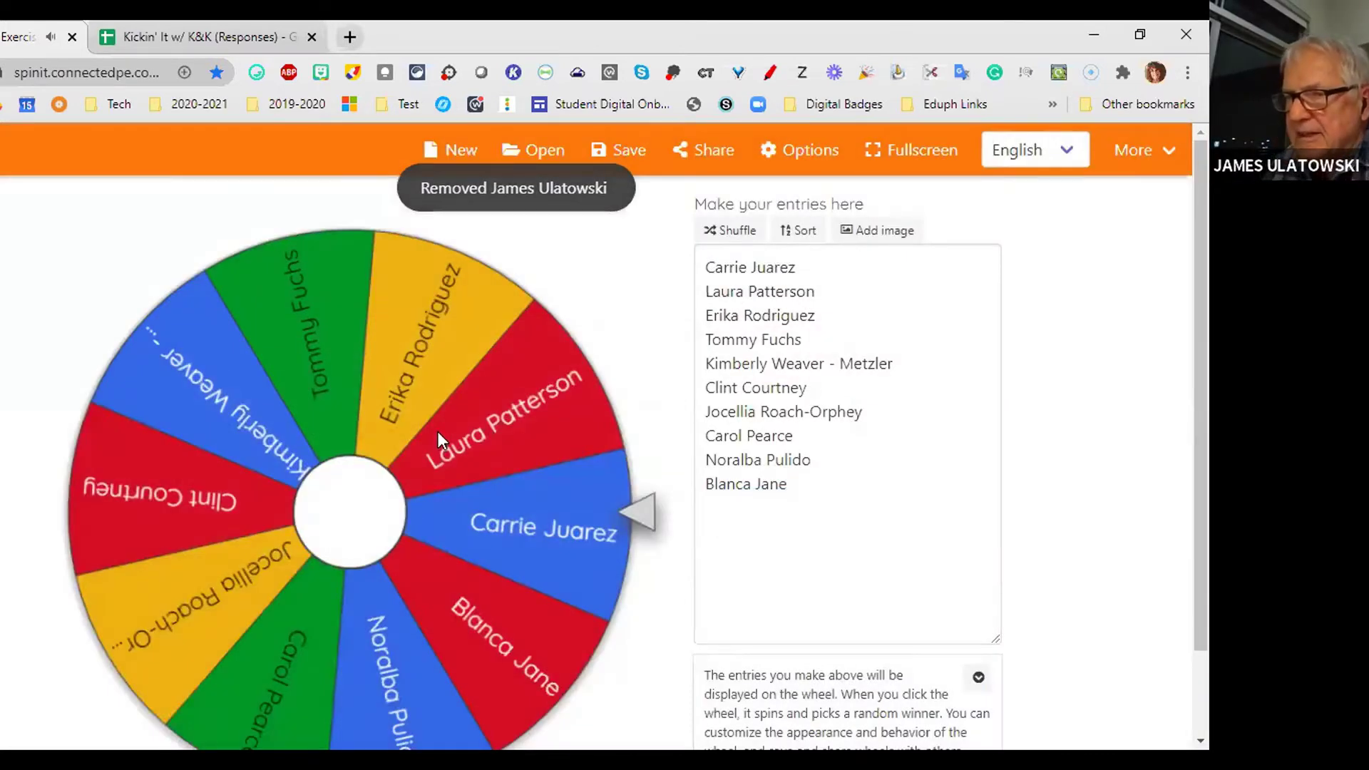
{"action": "left_click", "coordinate": [438, 431]}
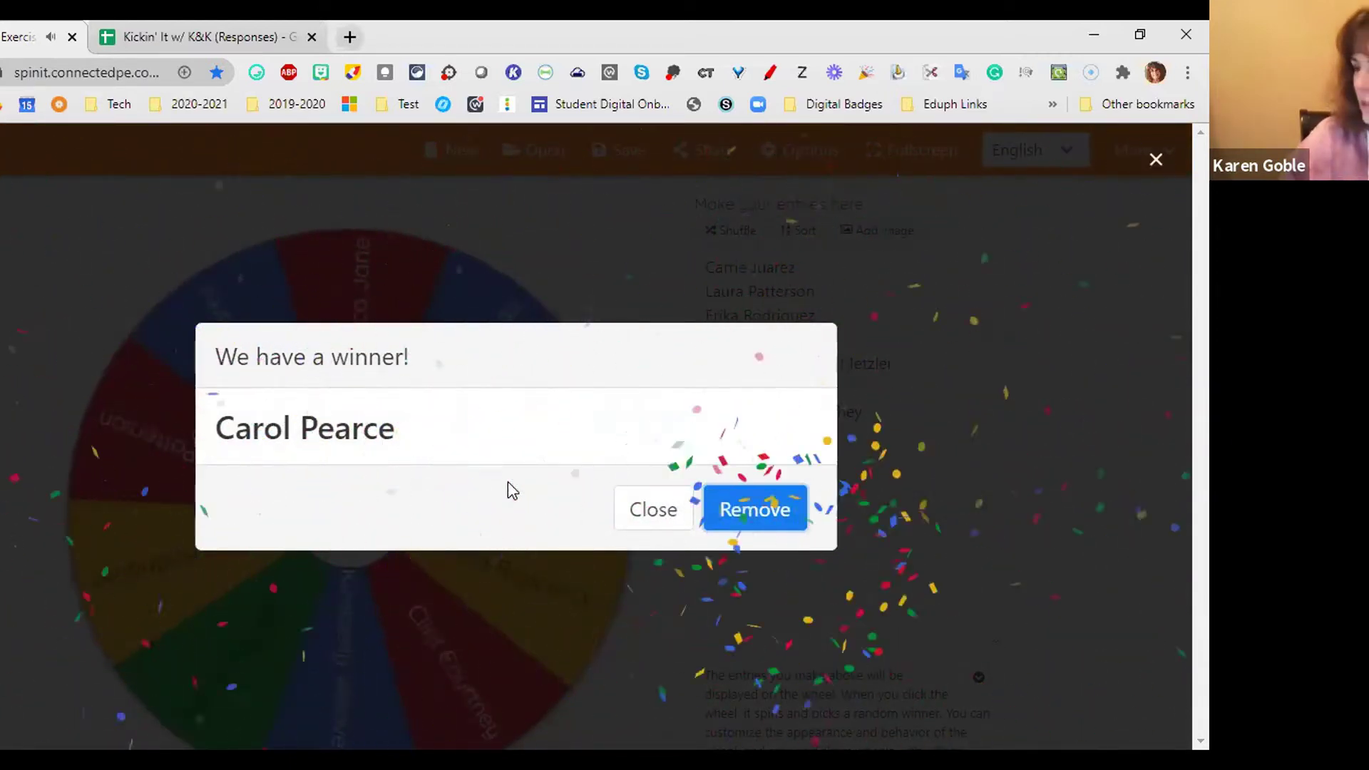
{"action": "left_click", "coordinate": [757, 512]}
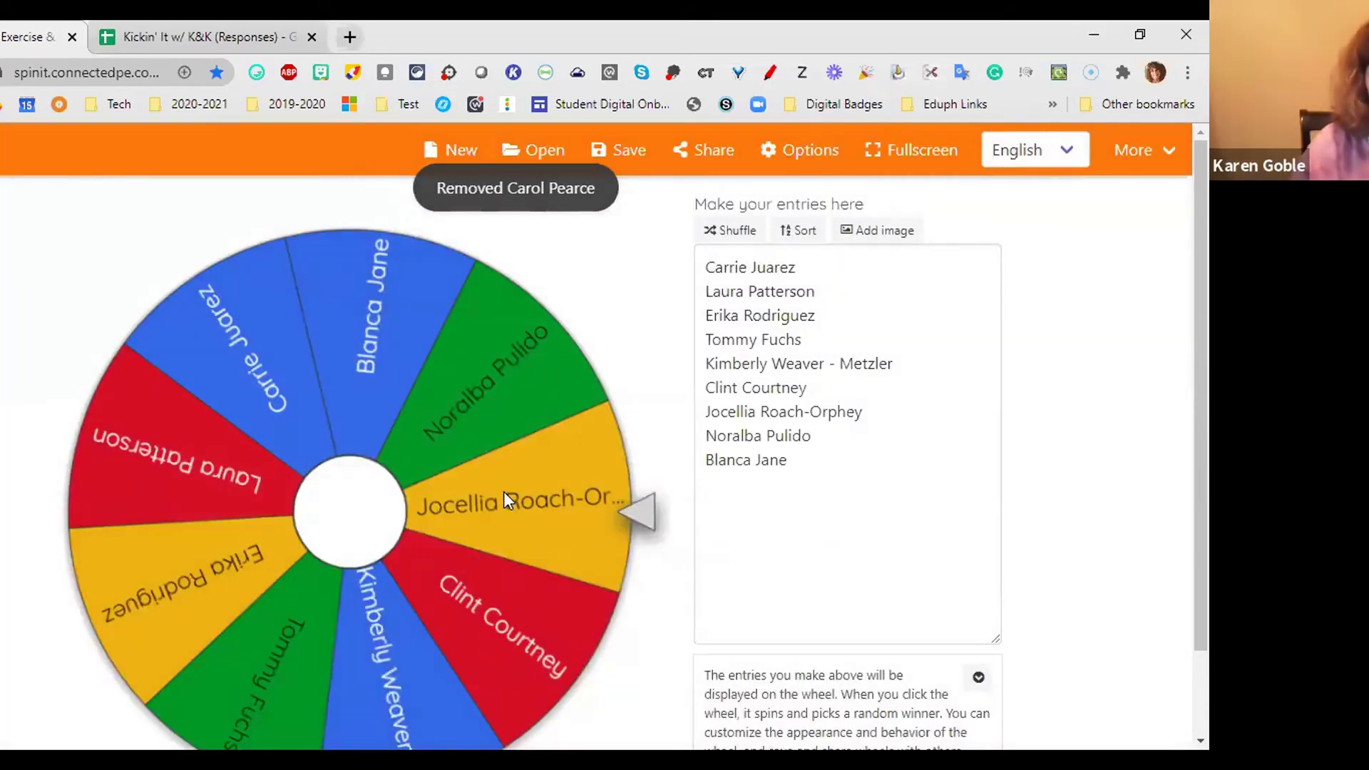
{"action": "left_click", "coordinate": [477, 472]}
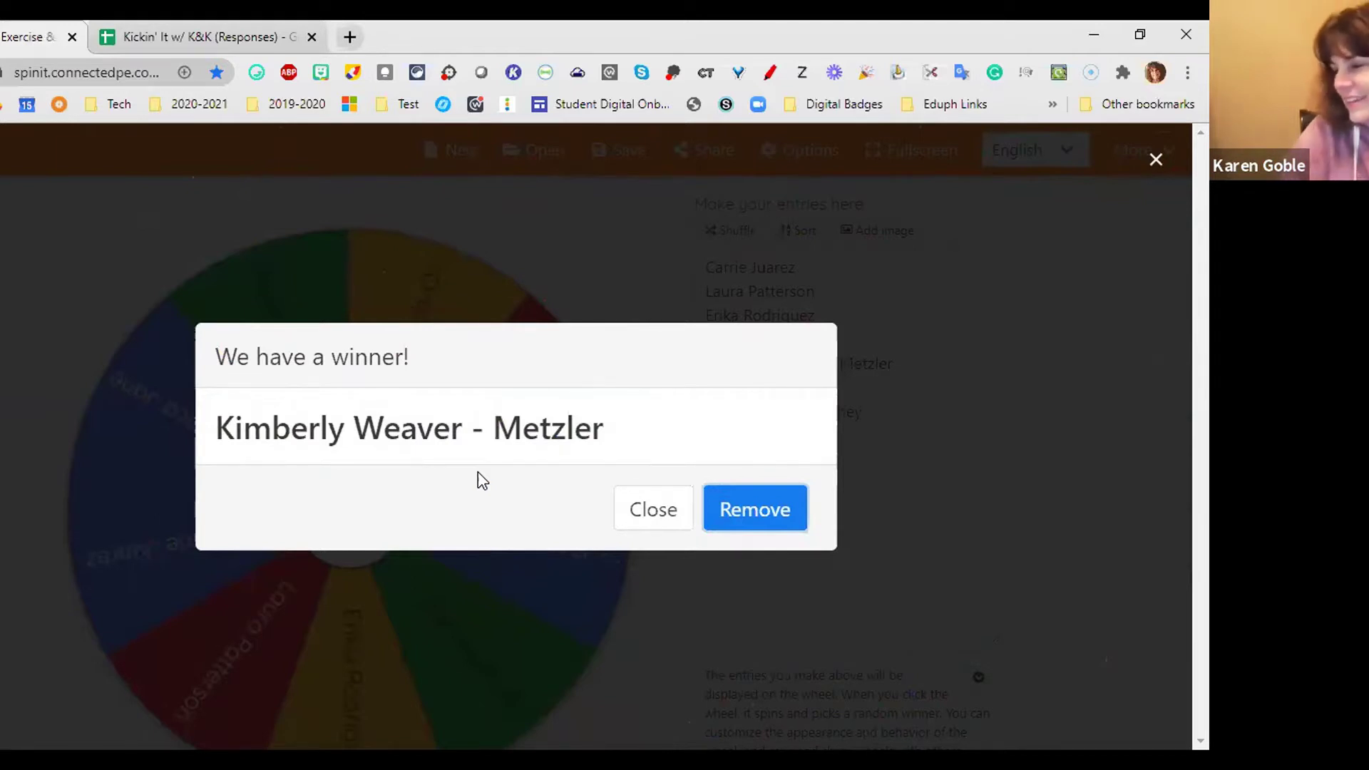
{"action": "left_click", "coordinate": [742, 505]}
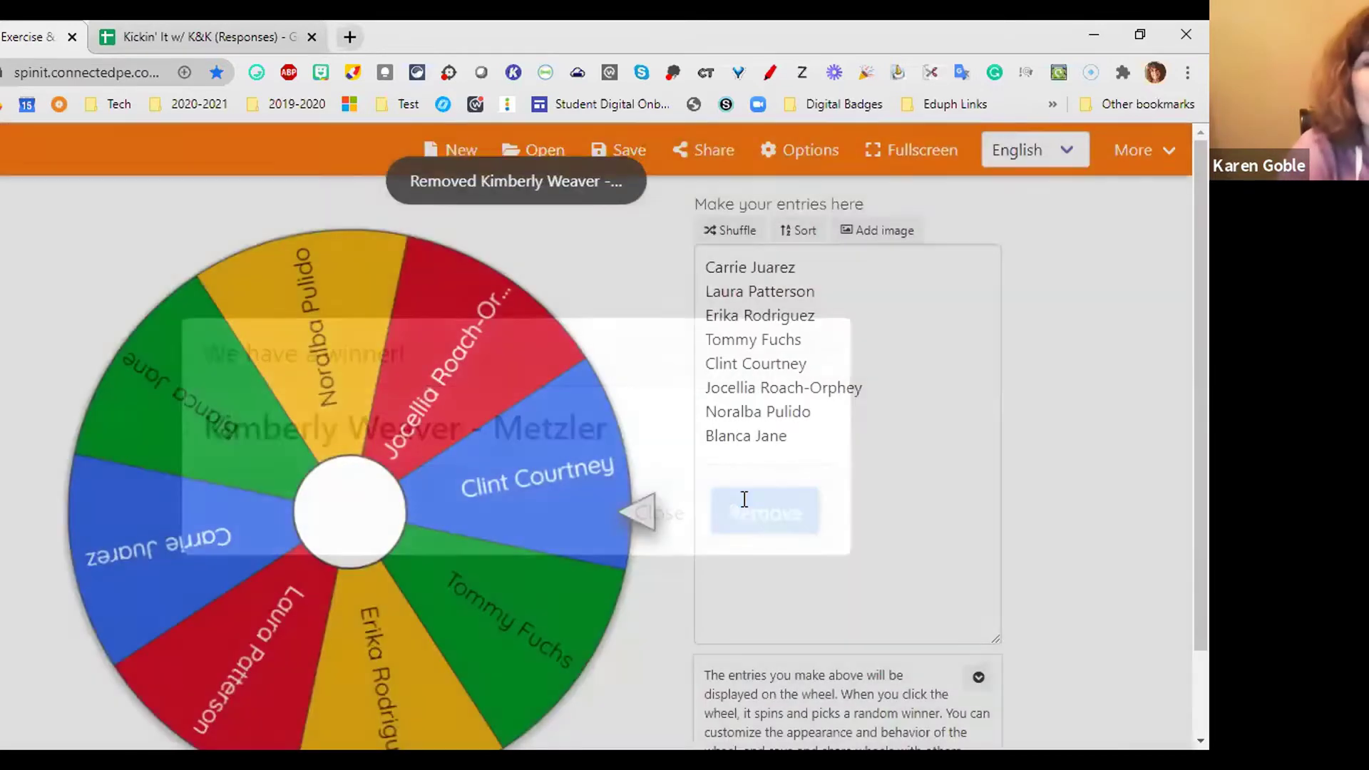